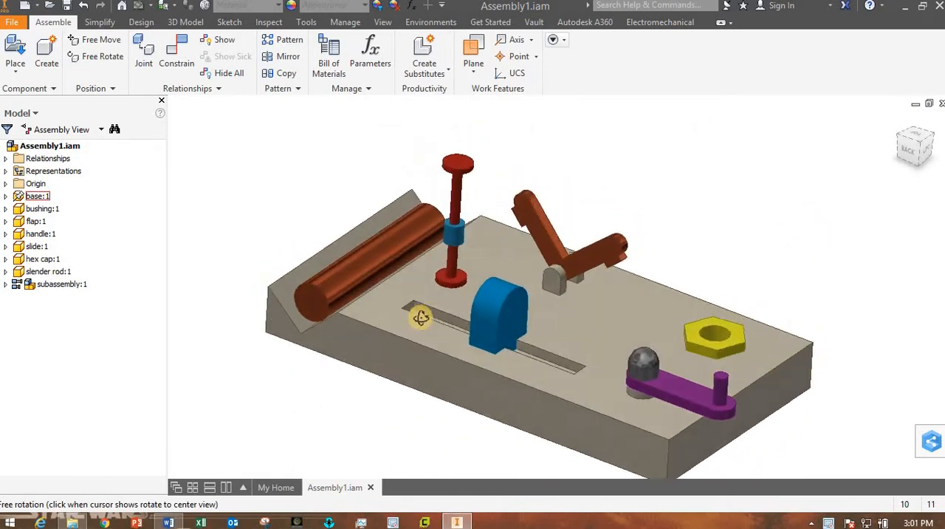
Move the slide, flap, cylinder slider and slender rod in the finished assembly to examine how each part travels.
key(Escape)
scroll(512, 288, up, 4)
scroll(511, 289, down, 4)
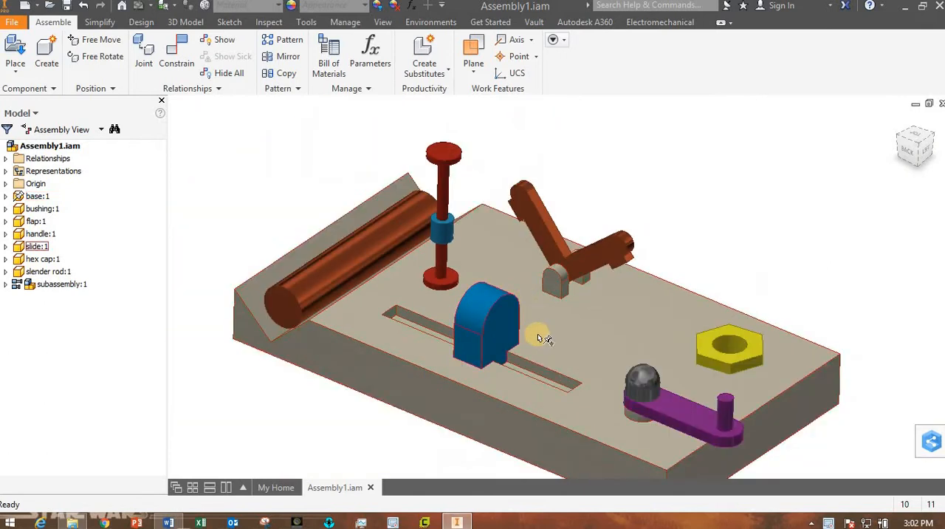
shift+middle_drag(679, 246, 505, 316)
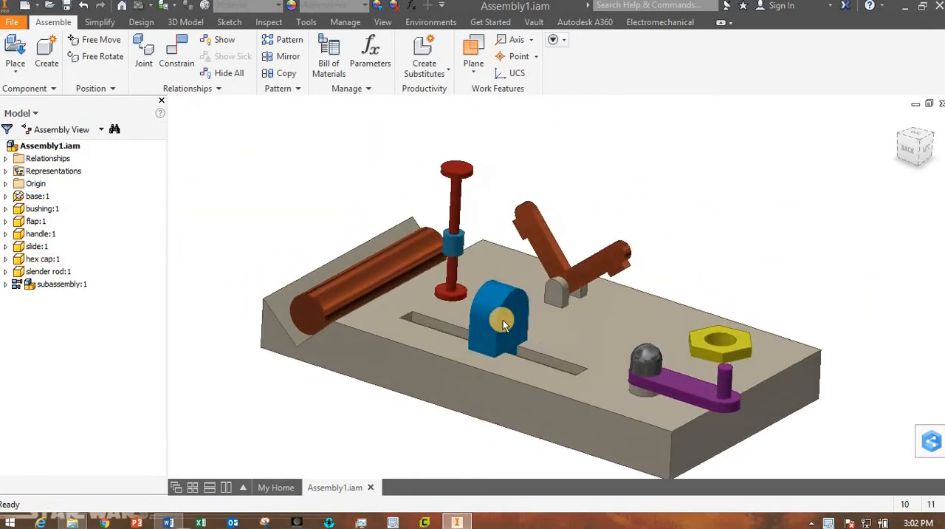
mouse_move(504, 316)
mouse_down()
mouse_move(418, 295)
mouse_move(451, 301)
mouse_move(546, 350)
mouse_move(589, 344)
mouse_move(509, 325)
mouse_up()
drag(586, 251, 546, 304)
drag(695, 338, 711, 286)
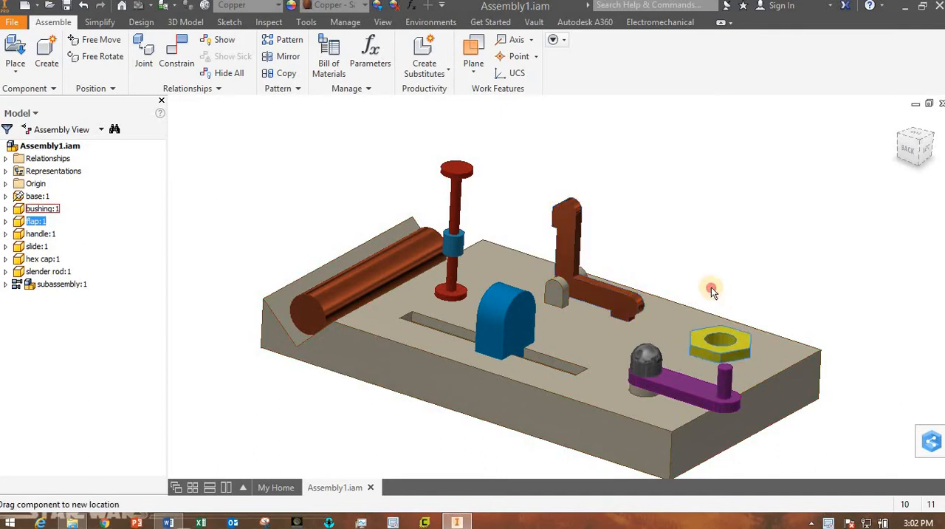
drag(726, 342, 726, 341)
mouse_move(363, 257)
mouse_down()
mouse_move(310, 313)
mouse_move(316, 294)
mouse_move(365, 266)
mouse_up()
drag(454, 242, 454, 226)
mouse_move(393, 272)
mouse_down()
mouse_move(377, 268)
mouse_move(391, 273)
mouse_up()
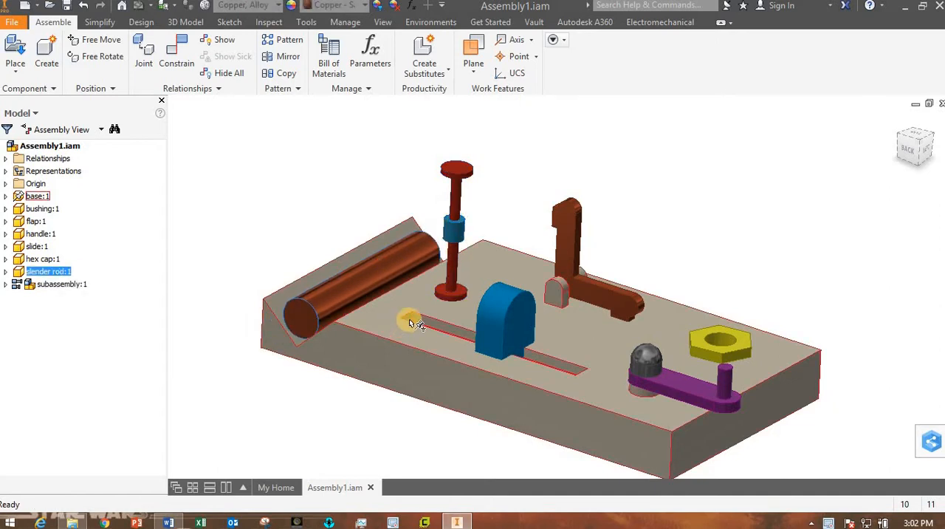
Switch to File Explorer and extract various things.zip in eng drawing lab5 into its own various things folder.
click(76, 524)
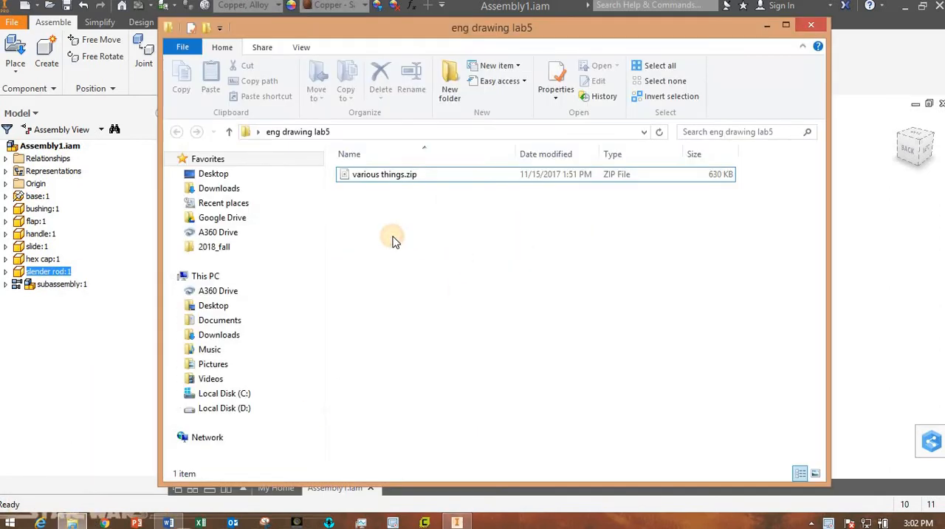
click(378, 179)
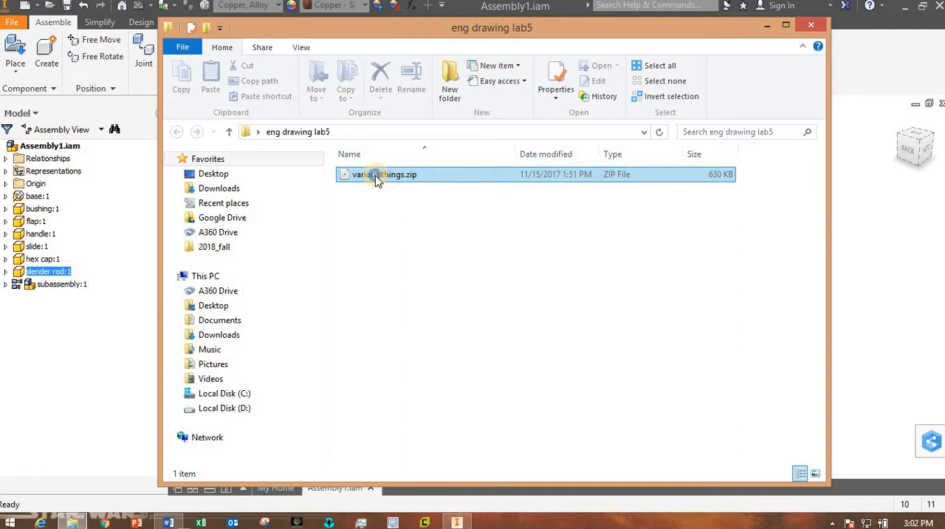
click(375, 175)
right_click(375, 175)
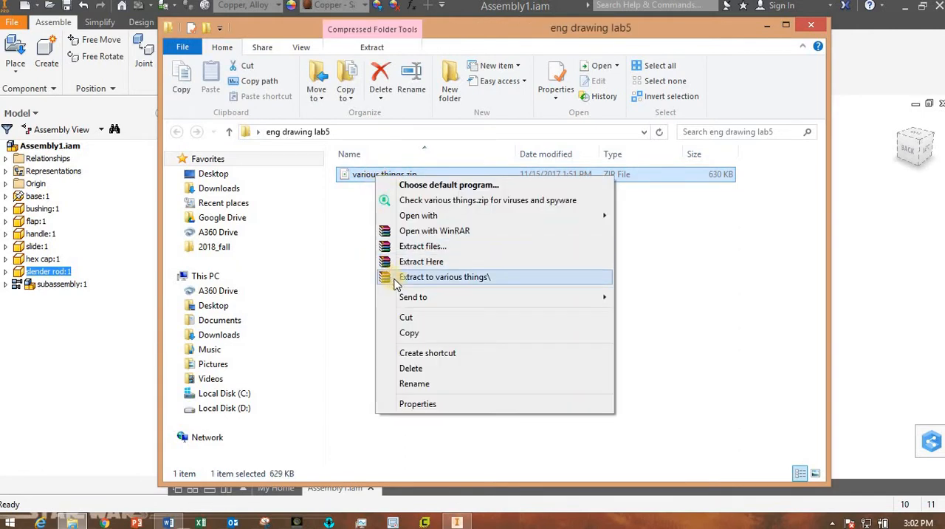
click(459, 278)
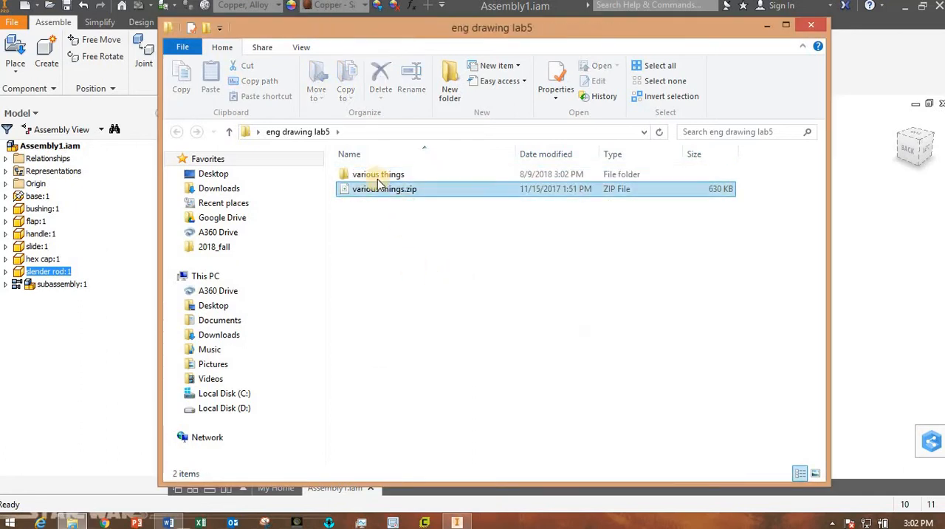
Browse from eng drawing lab5 through the extracted various things folder to class demonstration parts.
click(377, 178)
double_click(377, 178)
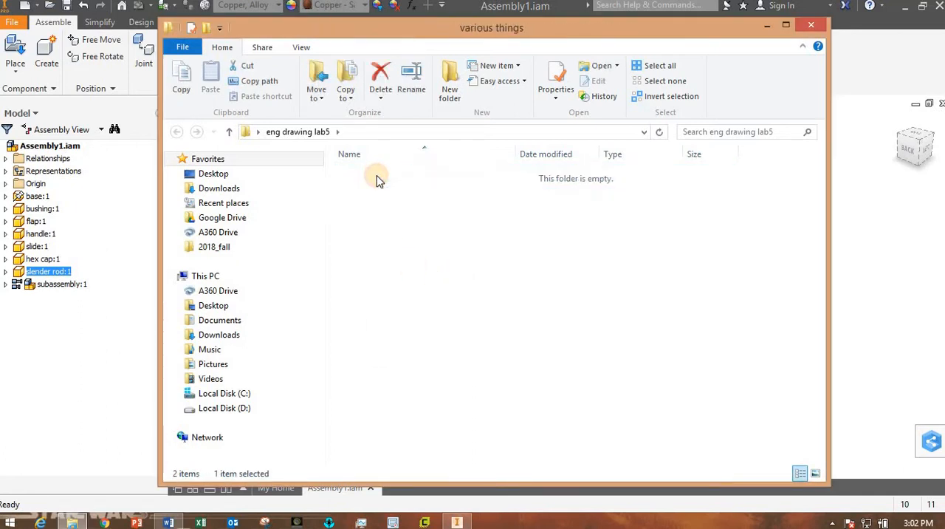
double_click(377, 178)
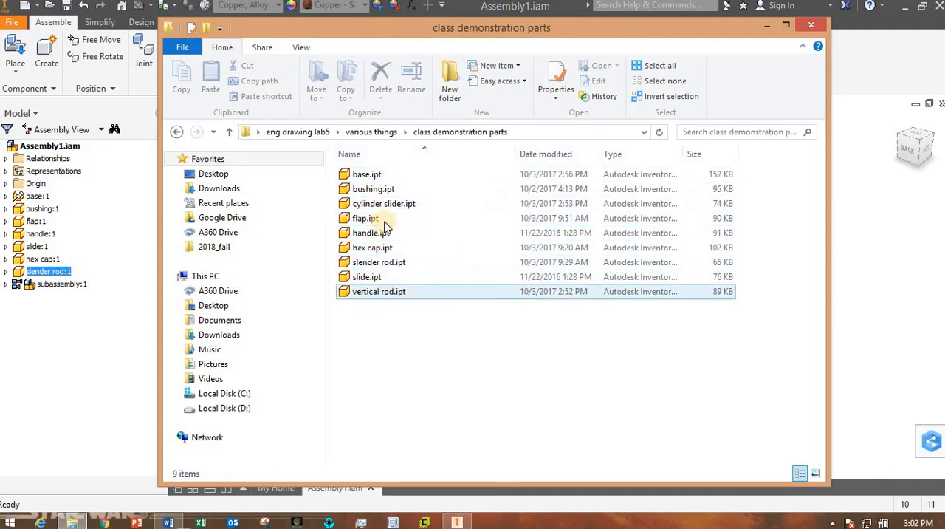
click(309, 135)
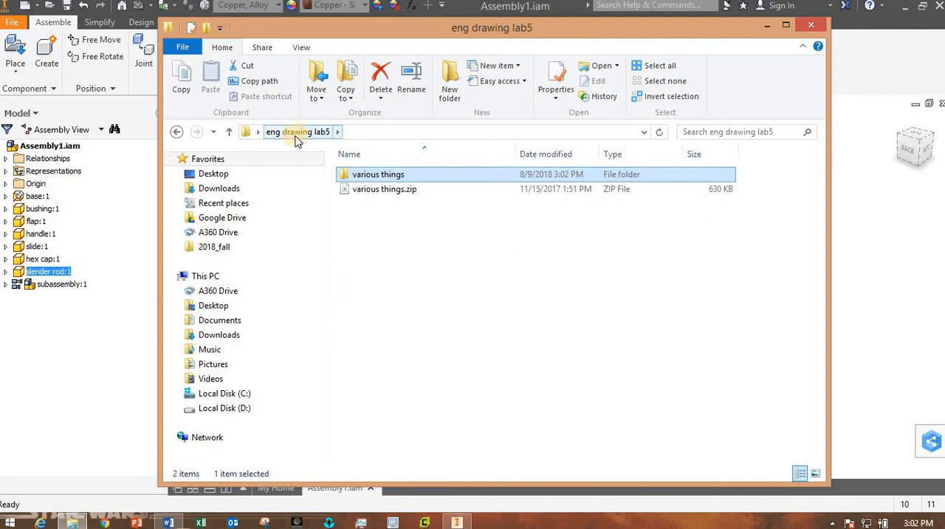
double_click(362, 181)
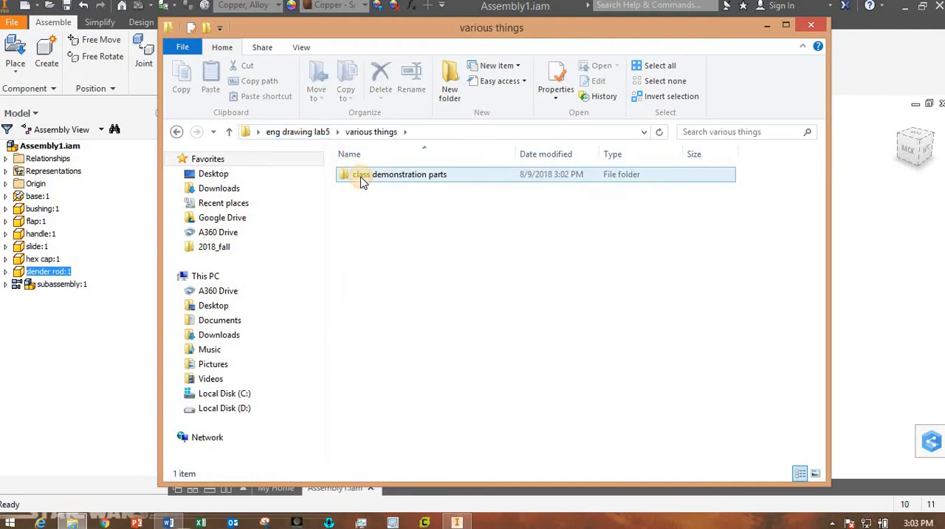
double_click(362, 177)
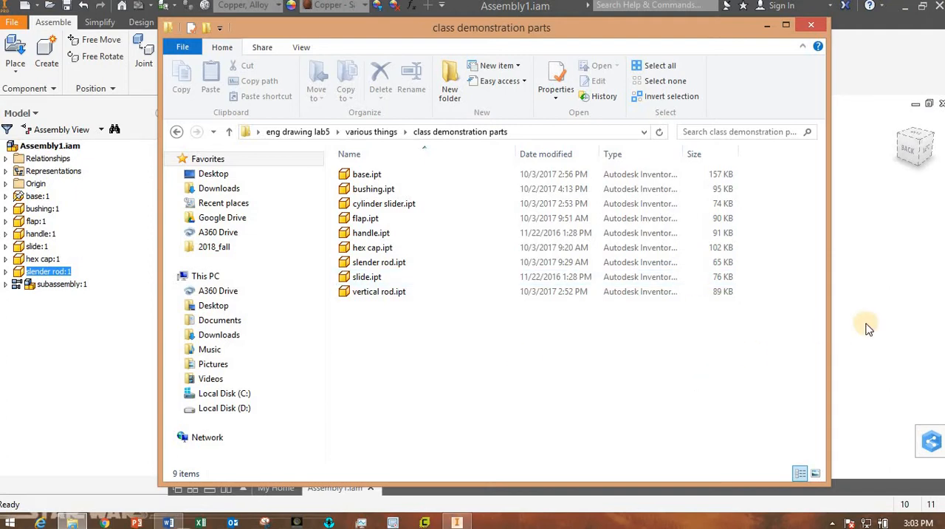
Switch back to Inventor and create a new assembly from the metric Standard (mm).iam template.
click(892, 323)
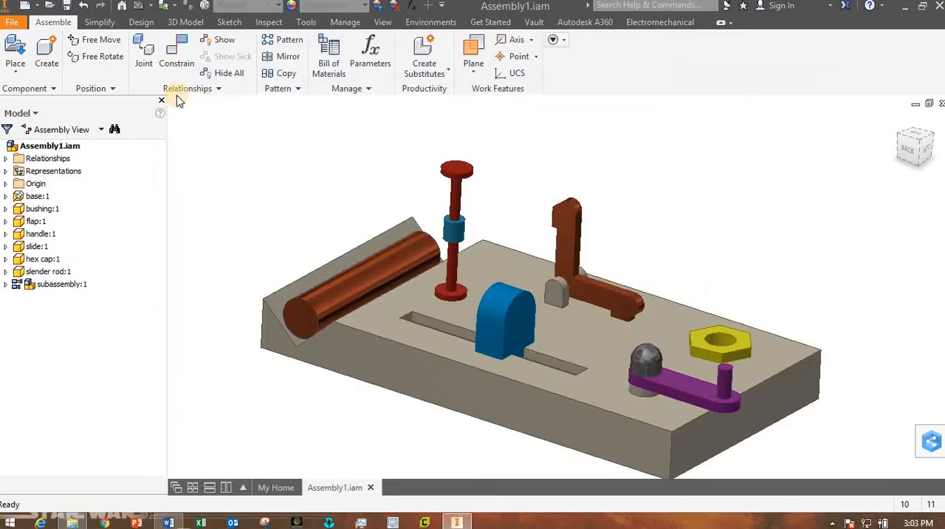
click(13, 24)
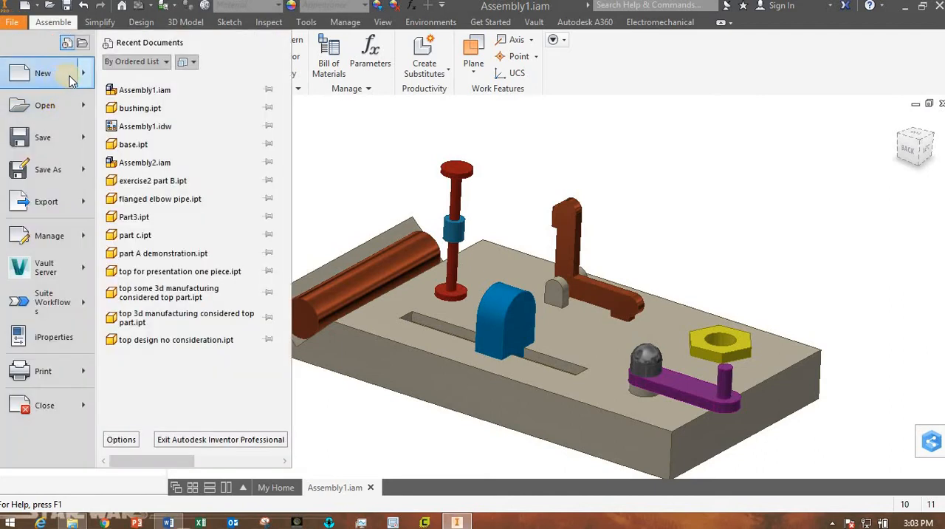
click(37, 74)
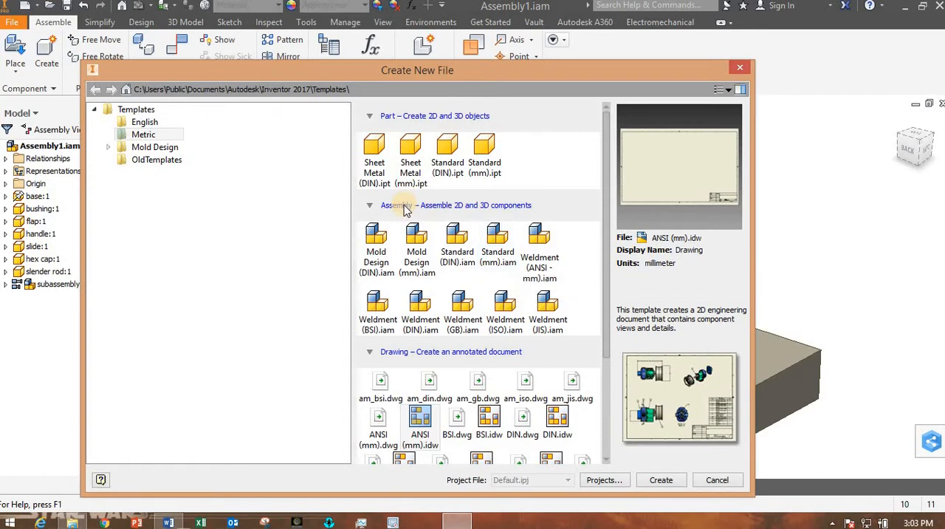
double_click(495, 245)
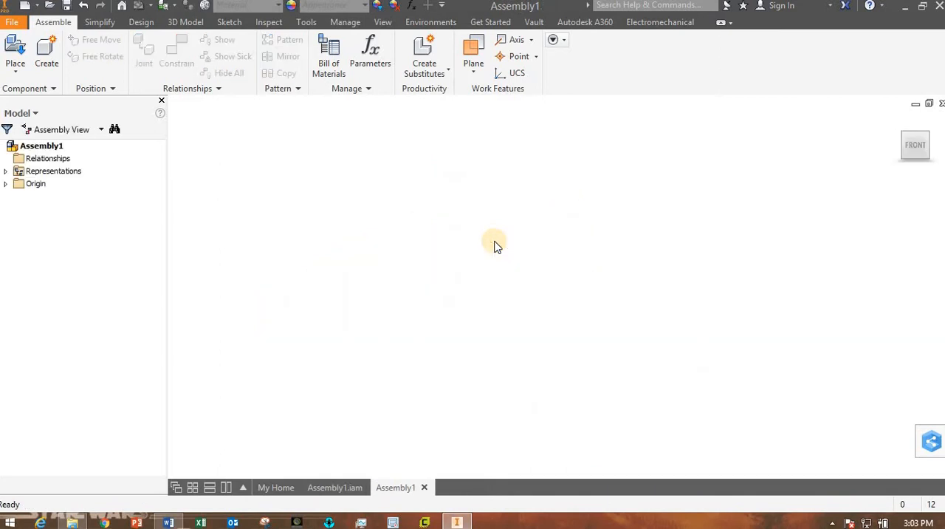
Review the part files in the class demonstration parts folder and the labelled assembly figure in the Lab05 Word document.
click(74, 523)
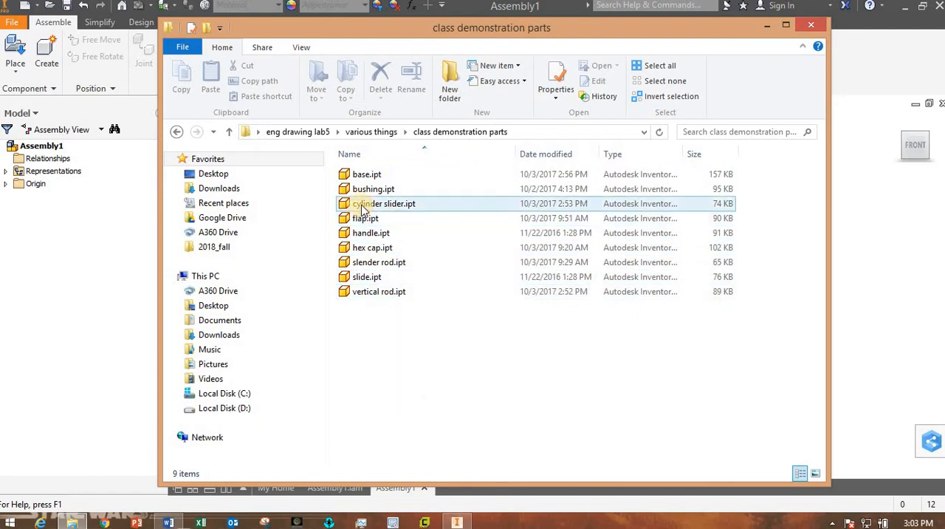
mouse_move(362, 210)
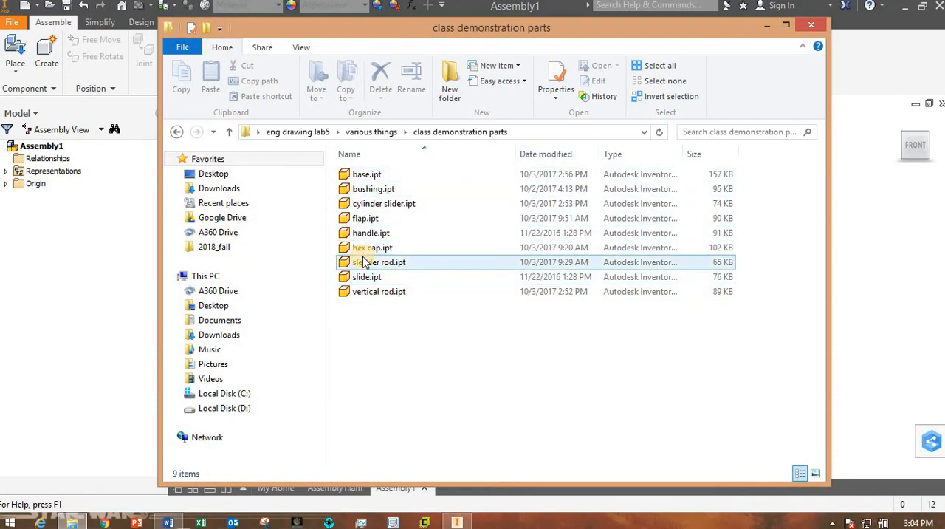
click(846, 331)
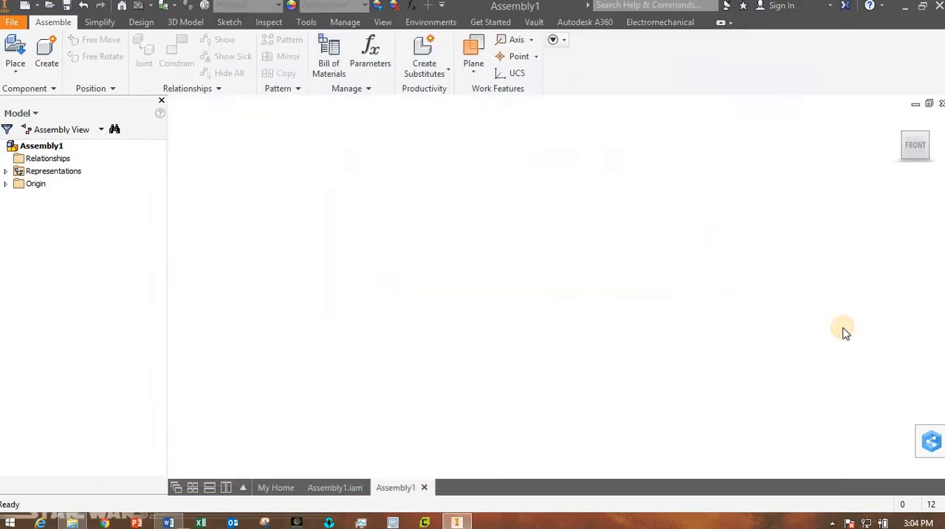
click(169, 520)
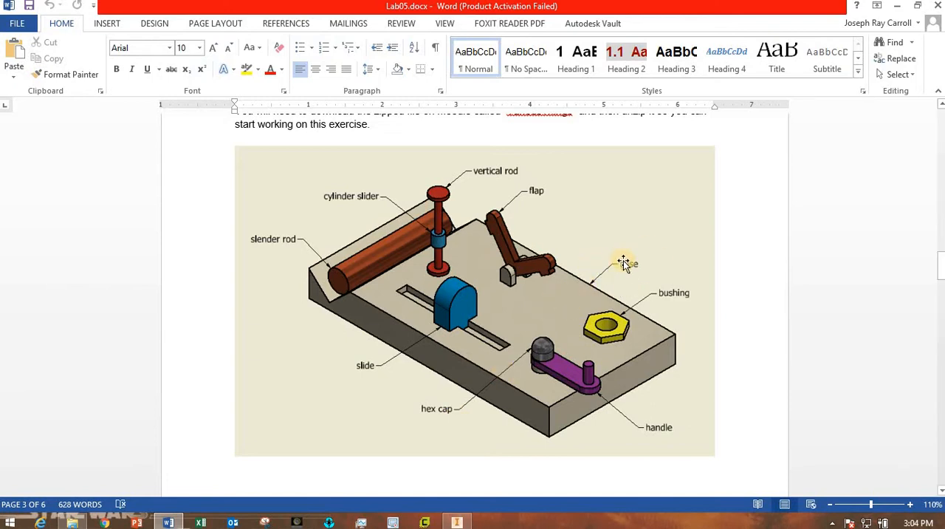
Return to Inventor and load base.ipt for placement from Desktop, eng drawing lab5, various things, class demonstration parts.
click(456, 522)
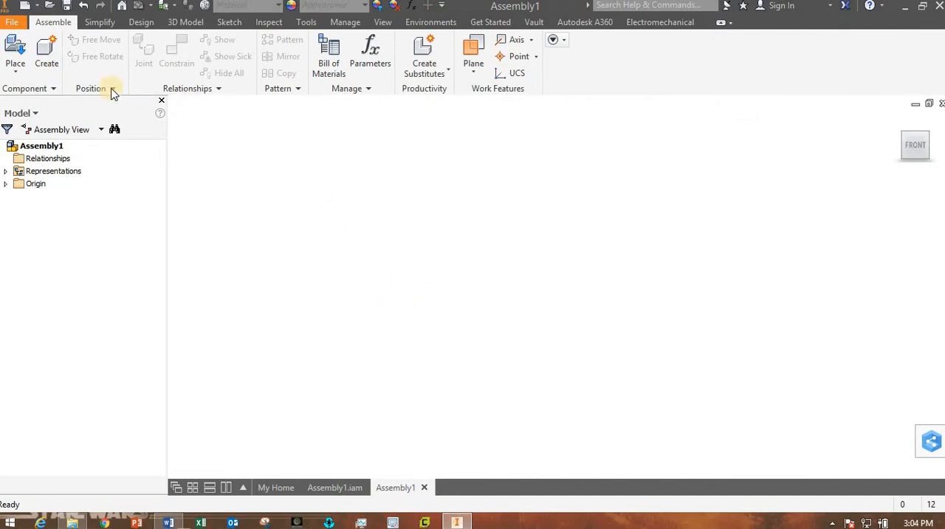
click(14, 50)
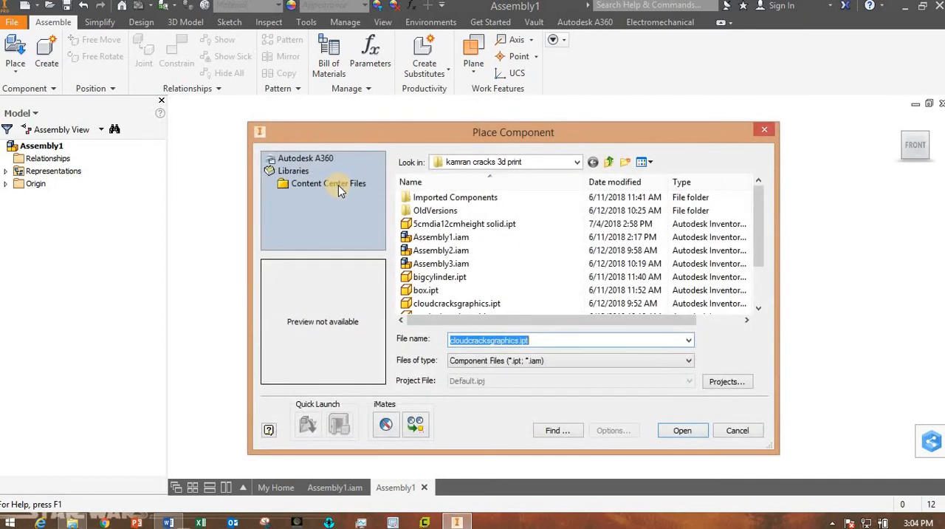
click(608, 163)
click(609, 163)
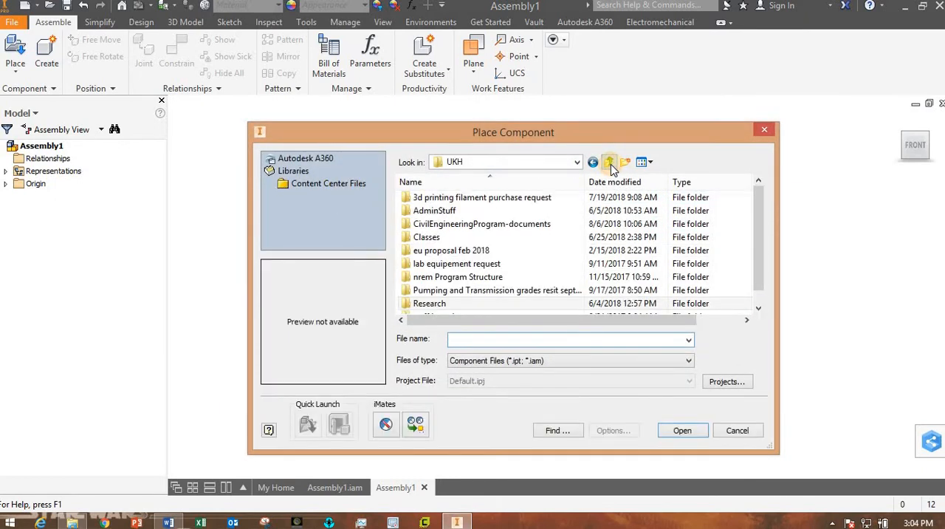
click(609, 162)
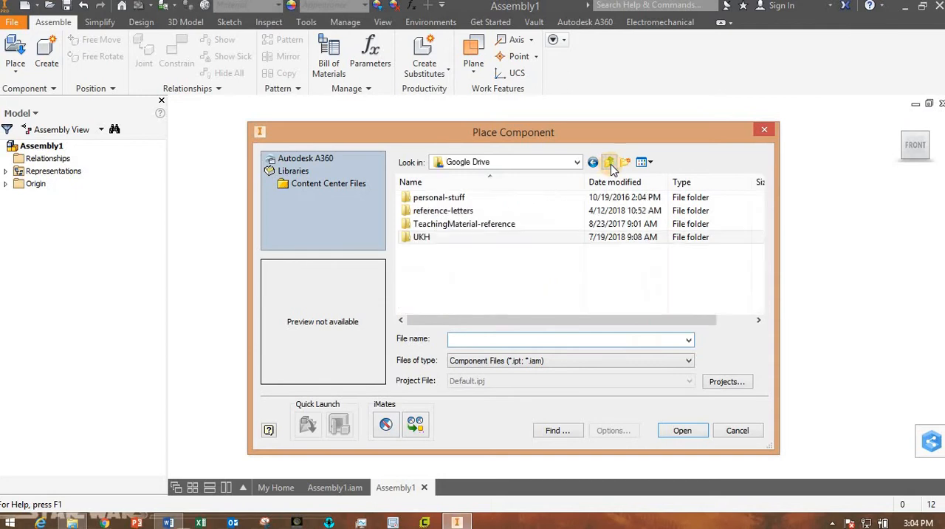
click(610, 162)
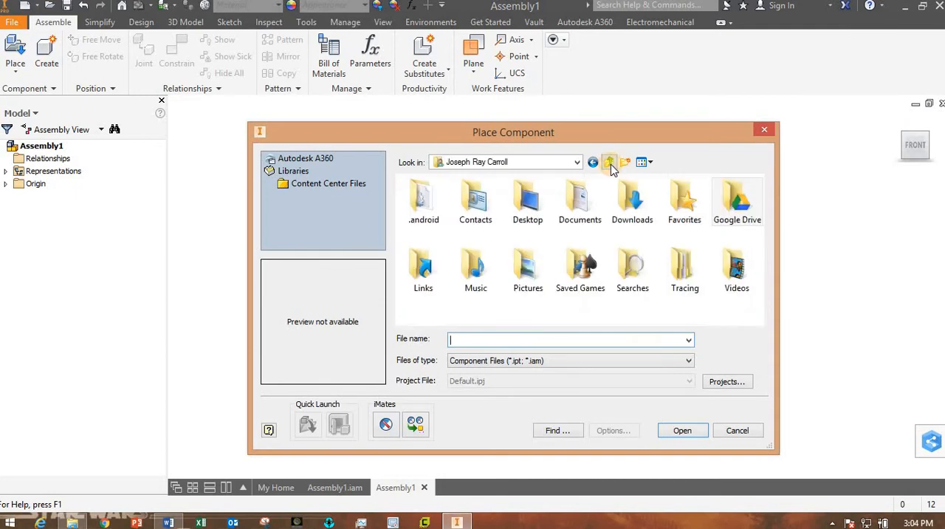
double_click(534, 207)
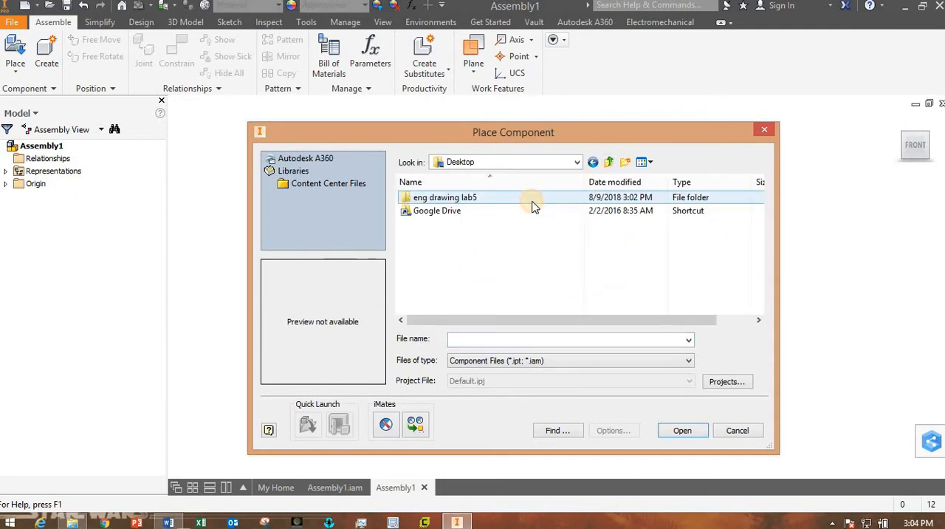
click(444, 201)
double_click(444, 201)
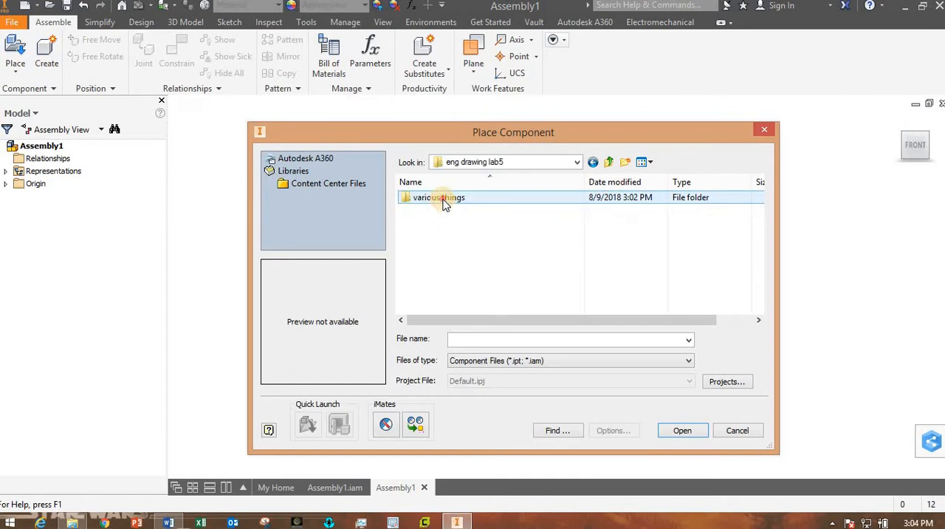
double_click(442, 199)
double_click(443, 199)
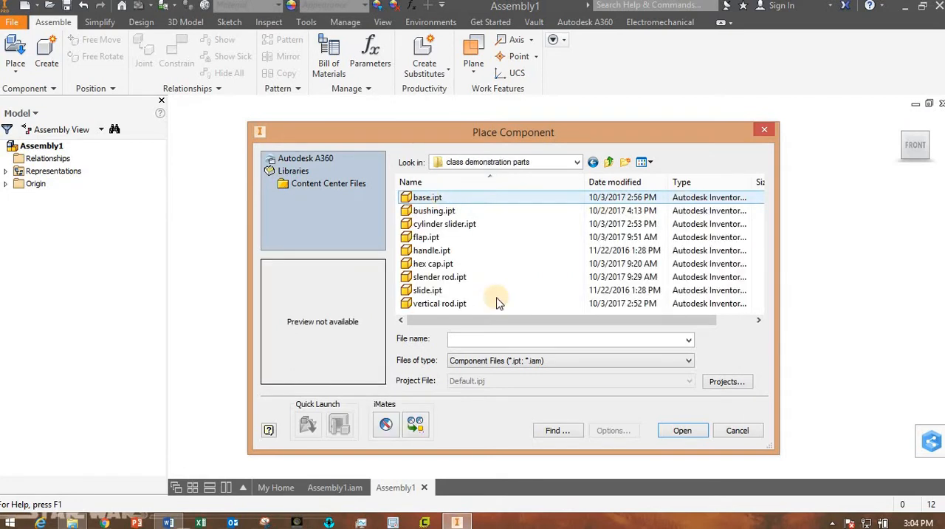
click(432, 199)
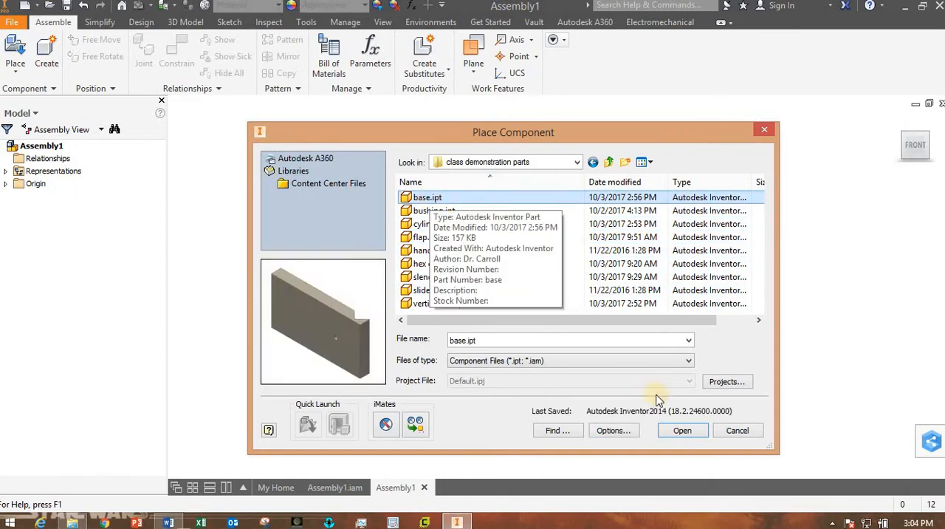
click(694, 433)
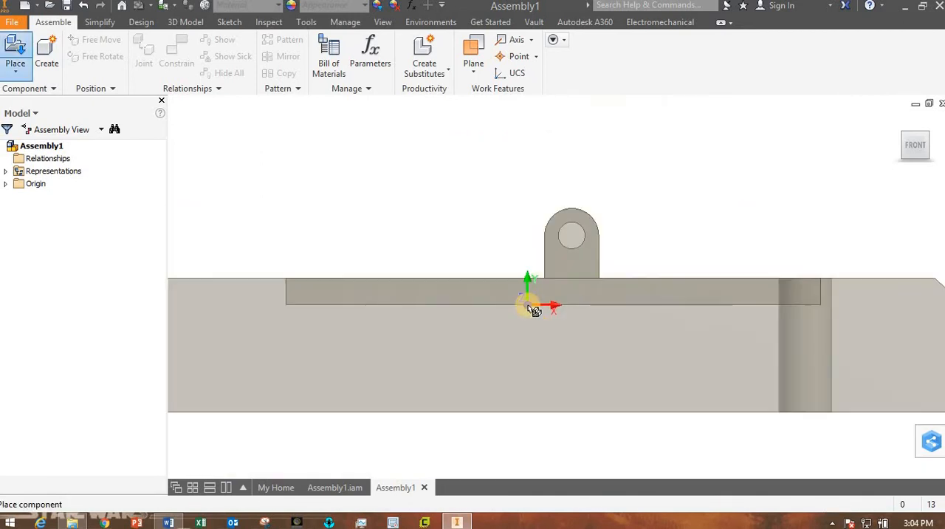
Place a single instance of the base component grounded at the assembly origin.
scroll(528, 305, up, 5)
scroll(528, 306, down, 4)
scroll(528, 306, up, 4)
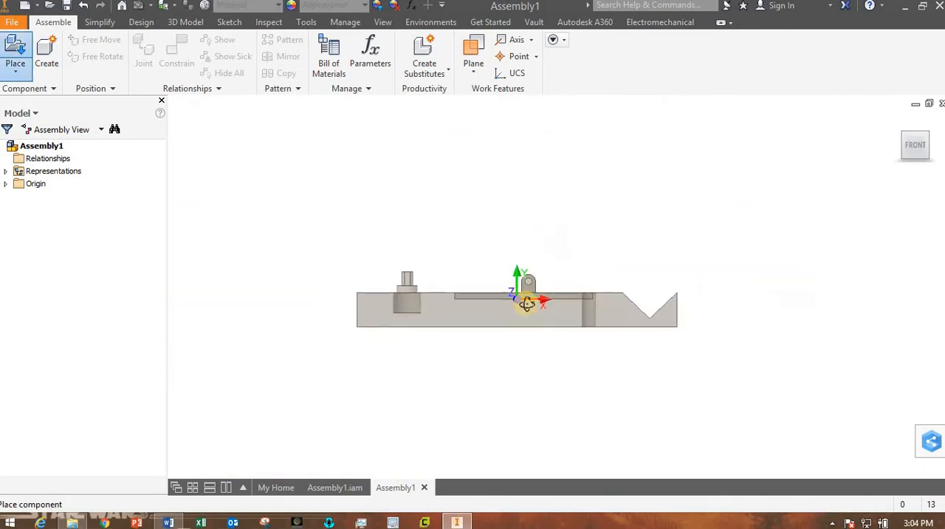
mouse_move(527, 302)
shift+middle_down()
mouse_move(586, 348)
mouse_move(555, 299)
mouse_move(501, 319)
mouse_move(509, 325)
mouse_move(546, 313)
mouse_move(479, 298)
mouse_move(574, 303)
mouse_move(481, 316)
mouse_move(506, 312)
mouse_move(506, 295)
mouse_move(516, 295)
shift+middle_up()
right_click(508, 290)
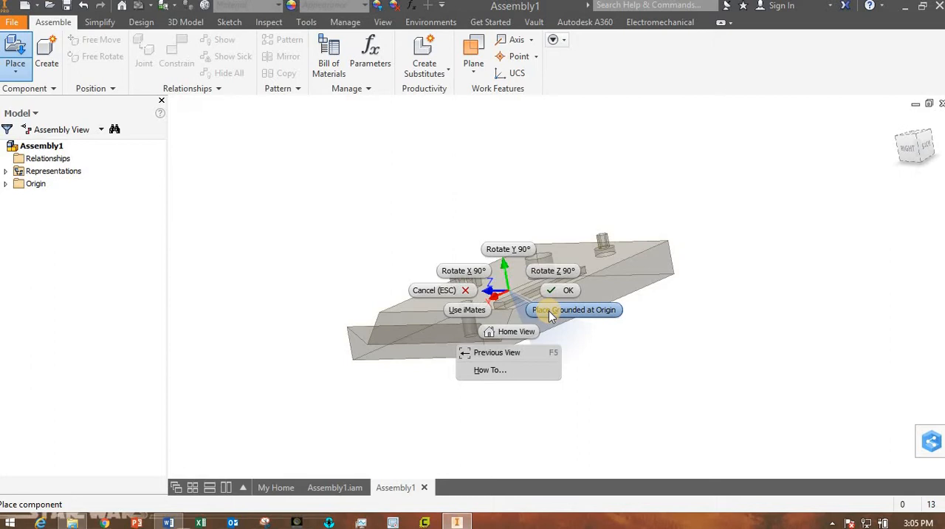
click(549, 311)
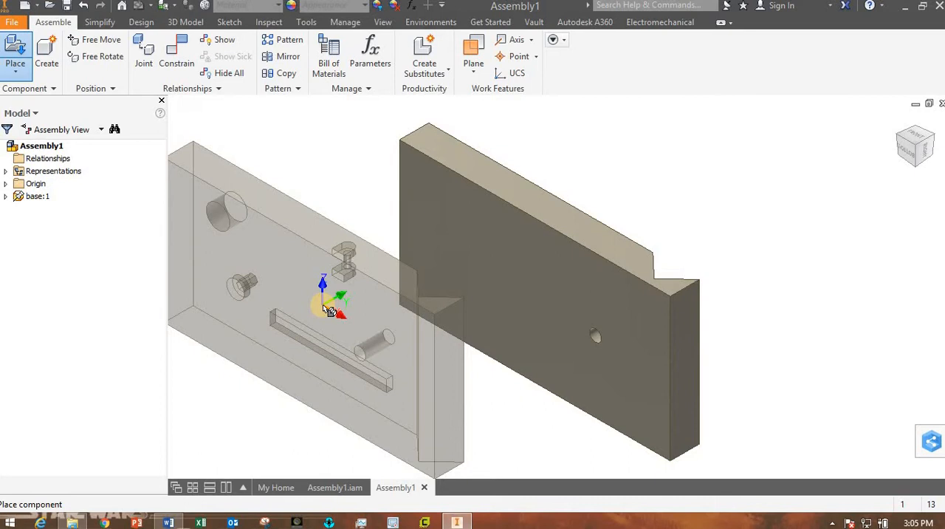
key(Escape)
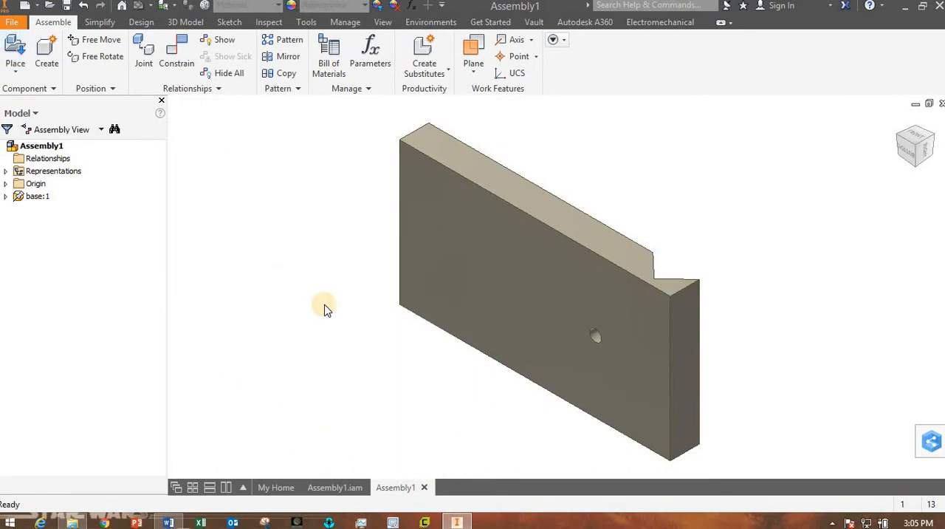
Examine the base component from several angles and expand its entry in the model browser.
drag(667, 249, 386, 269)
shift+middle_drag(387, 270, 486, 299)
middle_drag(625, 346, 688, 369)
shift+middle_drag(680, 366, 692, 349)
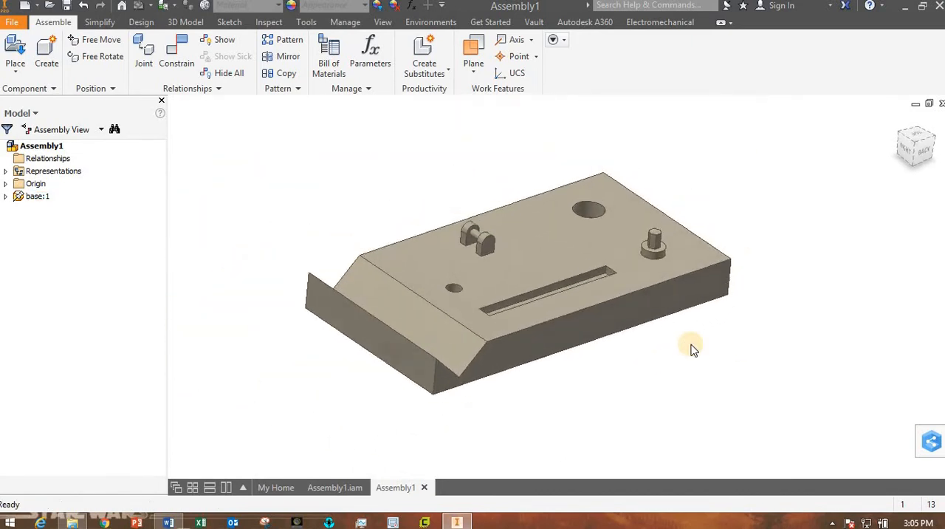
mouse_move(657, 376)
shift+middle_down()
mouse_move(696, 361)
mouse_move(657, 369)
shift+middle_up()
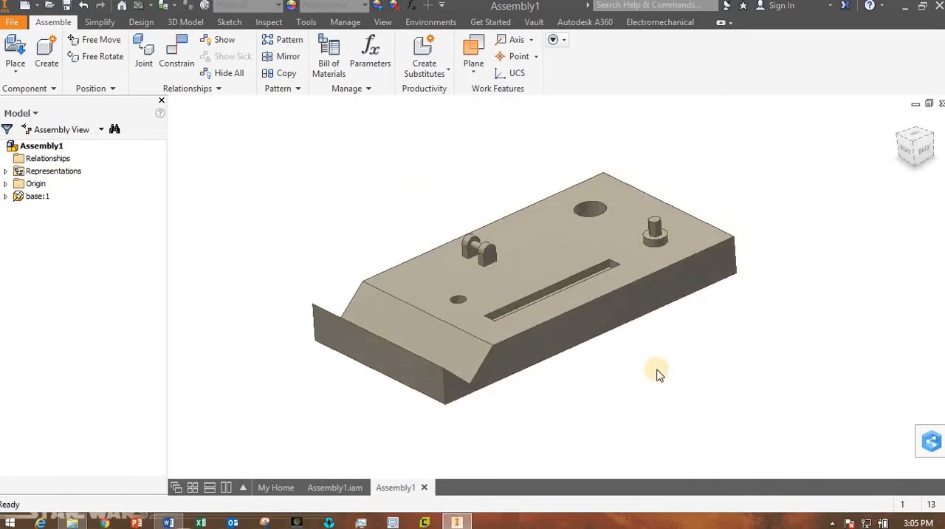
double_click(21, 196)
click(7, 196)
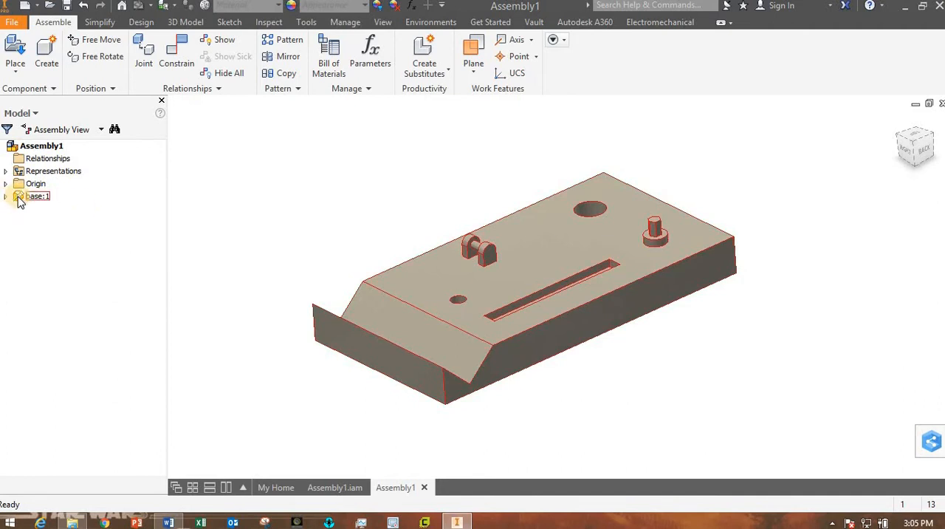
double_click(19, 197)
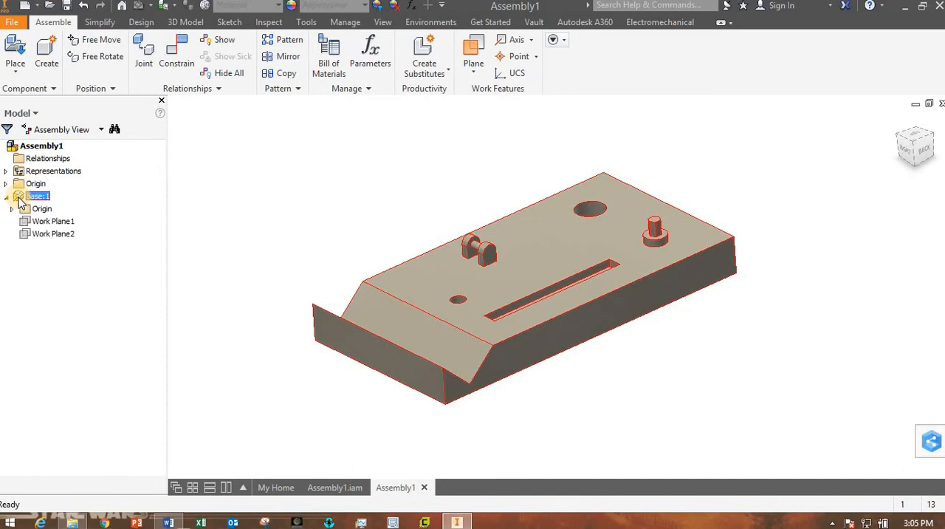
click(19, 198)
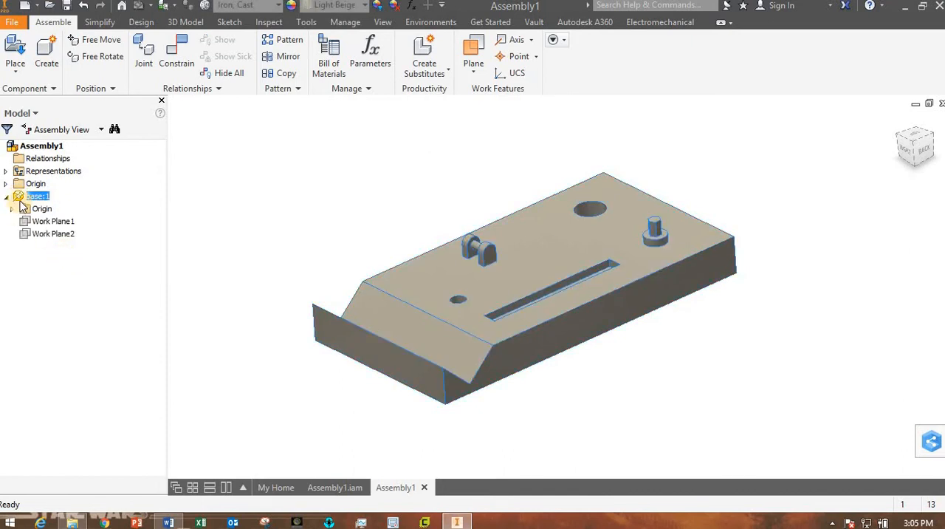
Unground the base component, ground it again and collapse its browser entry.
right_click(22, 205)
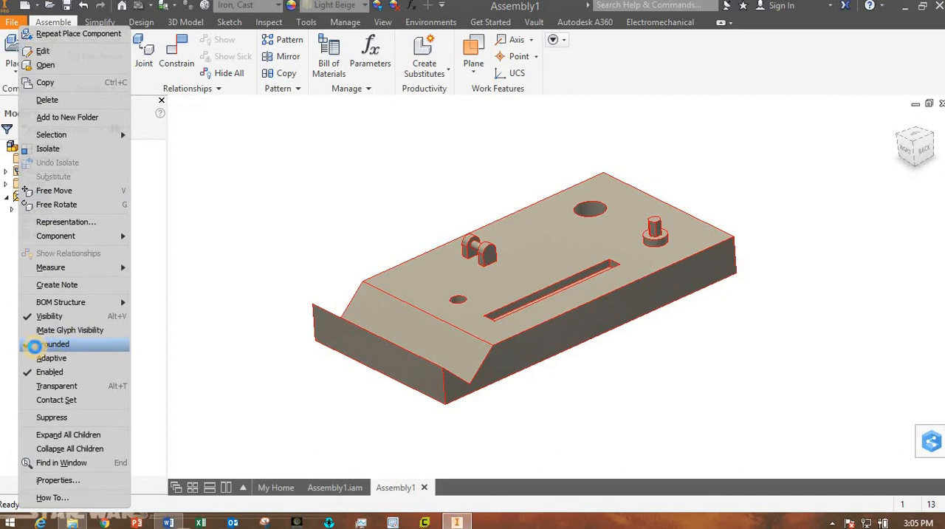
click(35, 345)
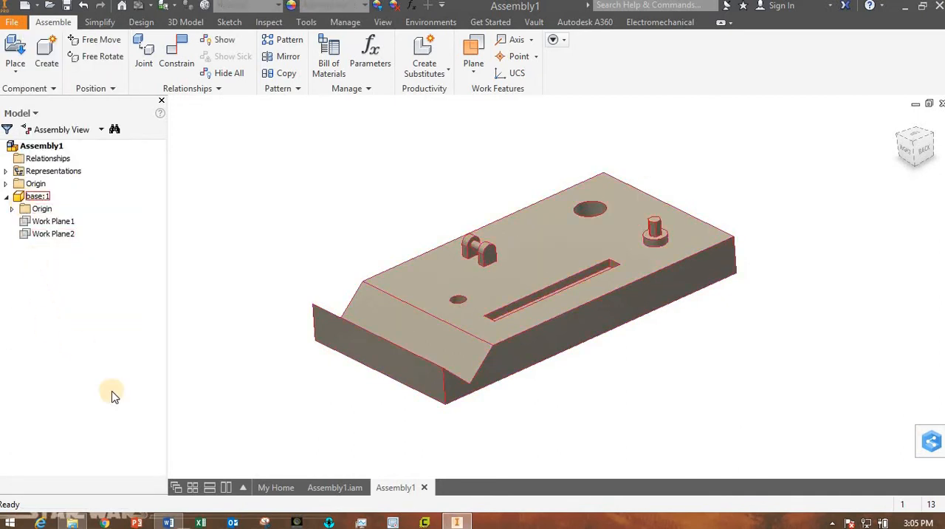
right_click(24, 196)
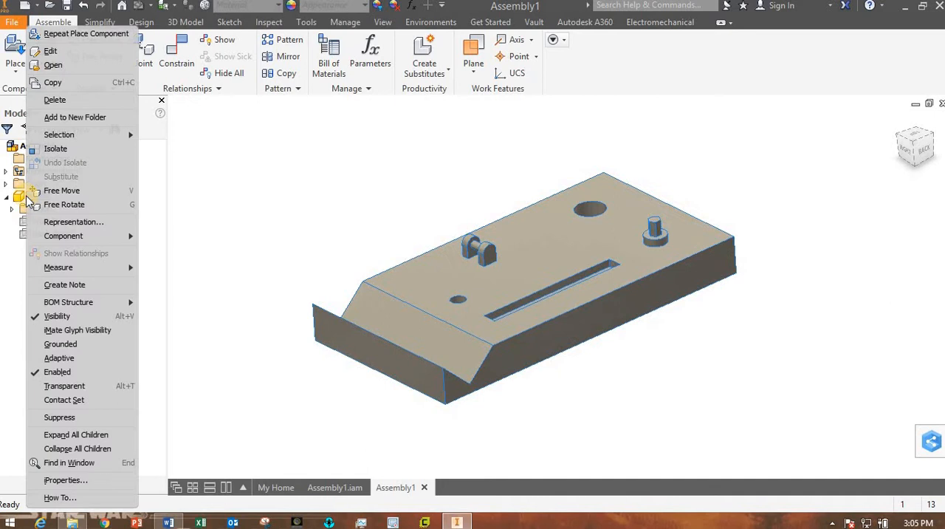
click(65, 344)
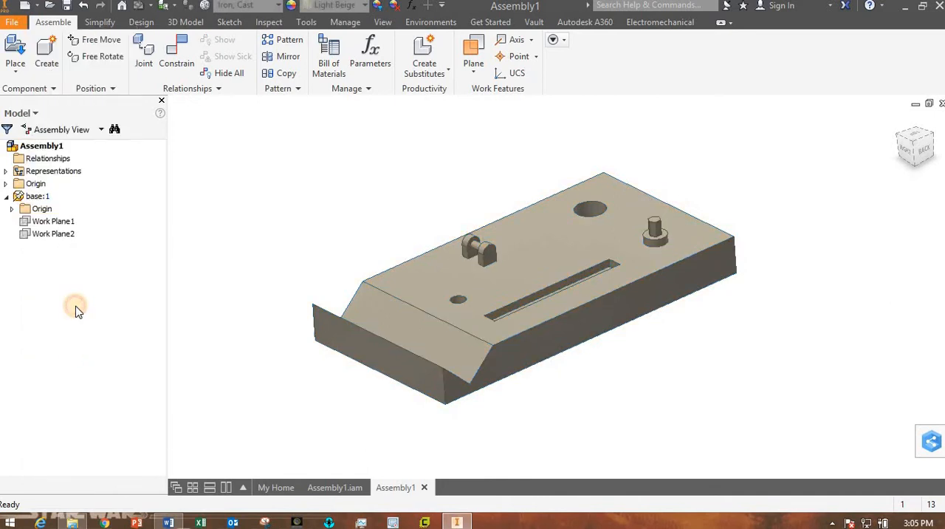
click(6, 195)
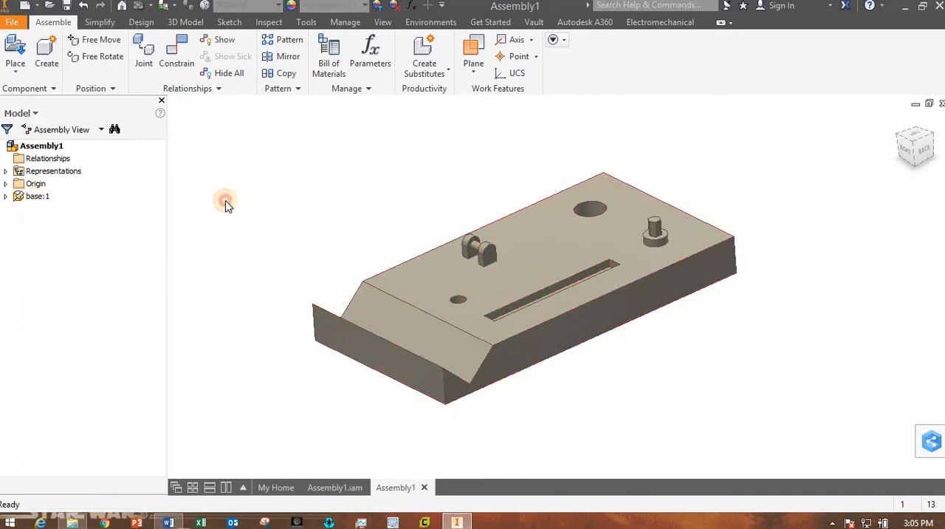
click(227, 205)
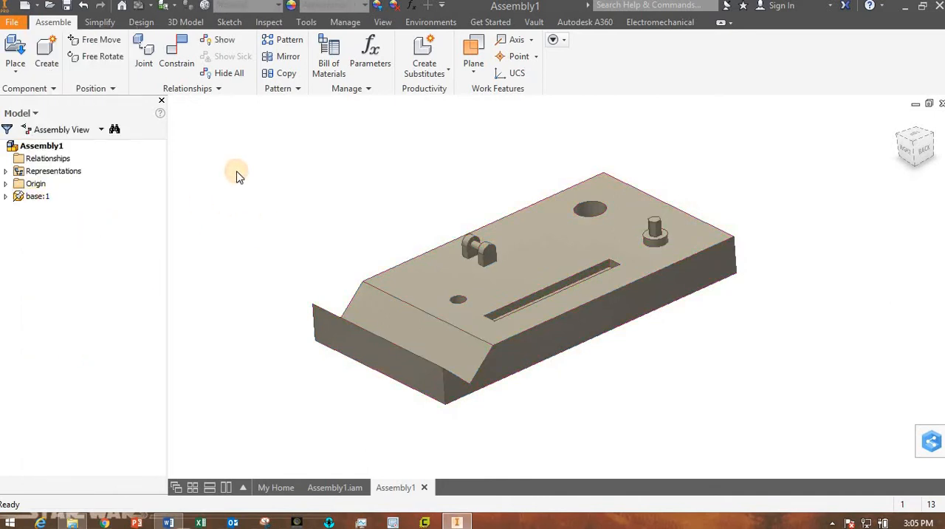
Save the assembly as demo 1 in the various things folder.
click(10, 23)
click(50, 175)
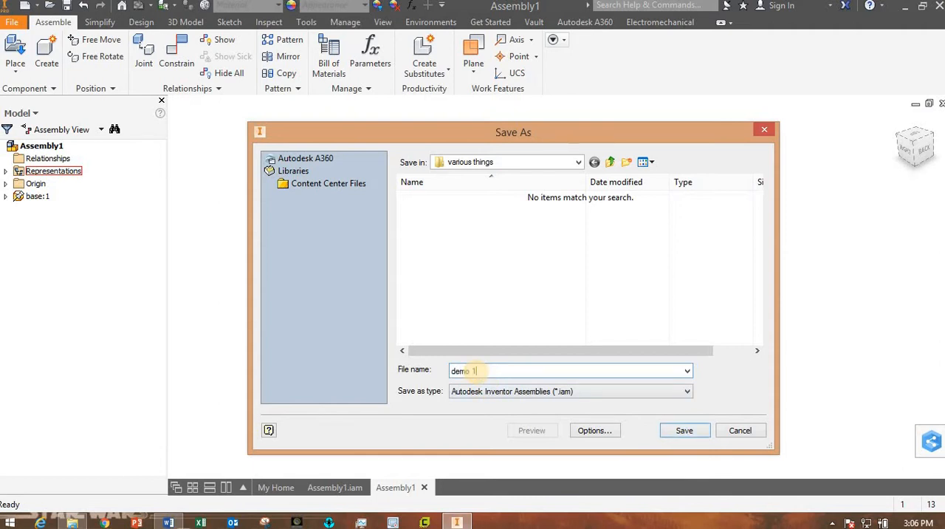
key(Return)
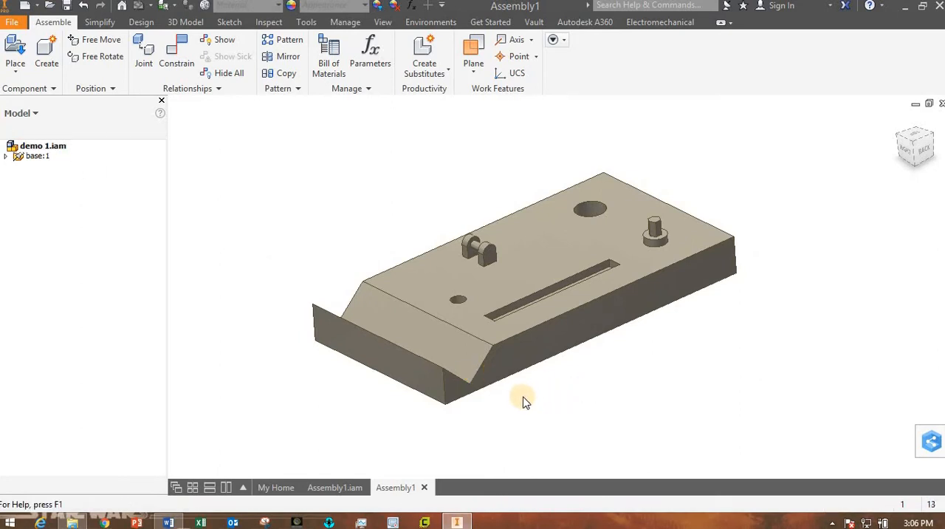
Check the bushing's location in the labelled figure of the Lab05 Word document and return to Inventor.
shift+middle_drag(522, 401, 782, 410)
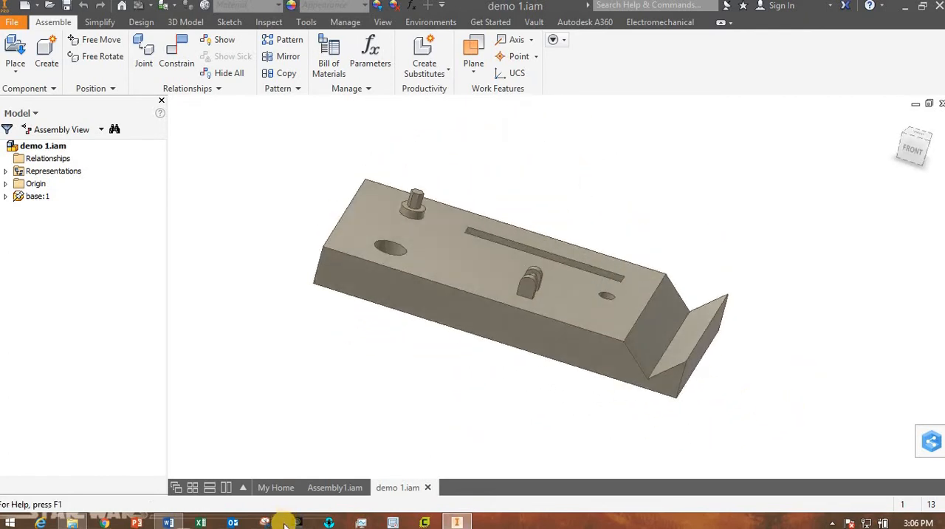
click(169, 523)
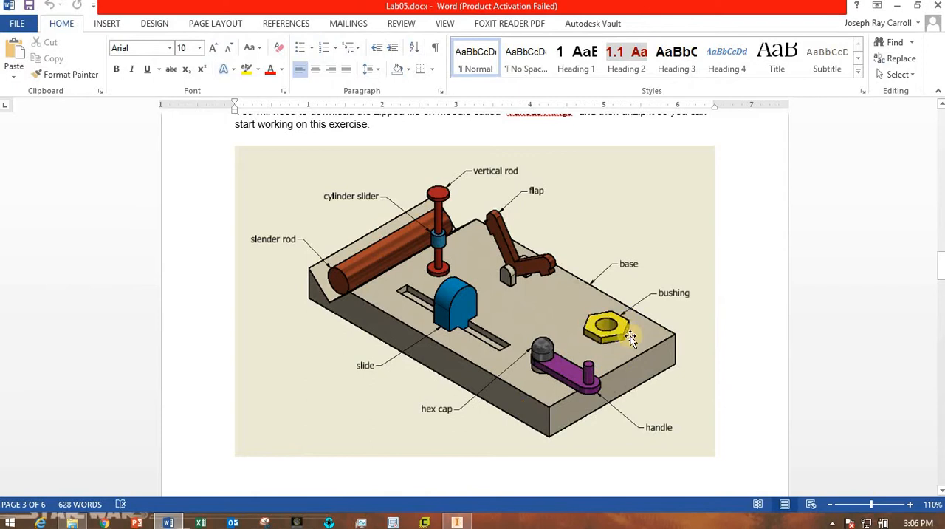
click(456, 522)
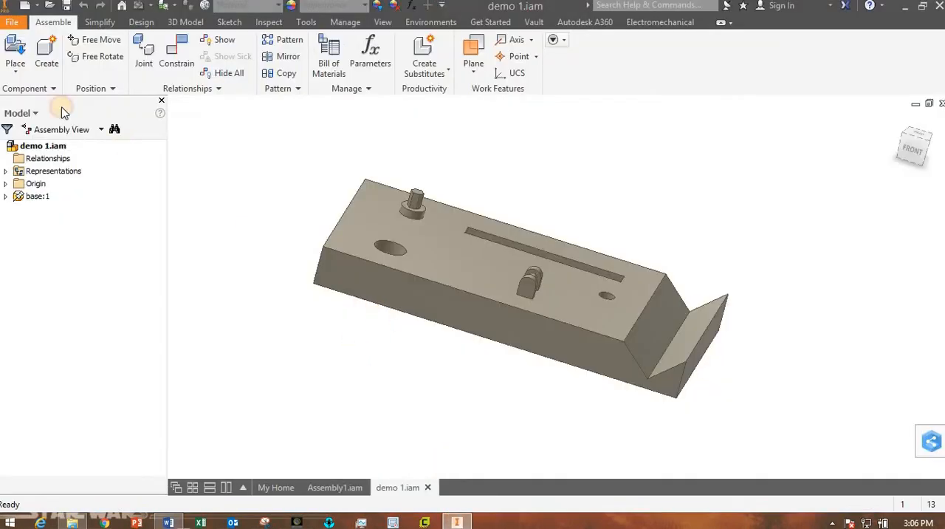
Place a single instance of bushing.ipt from class demonstration parts and move it above the base.
click(17, 53)
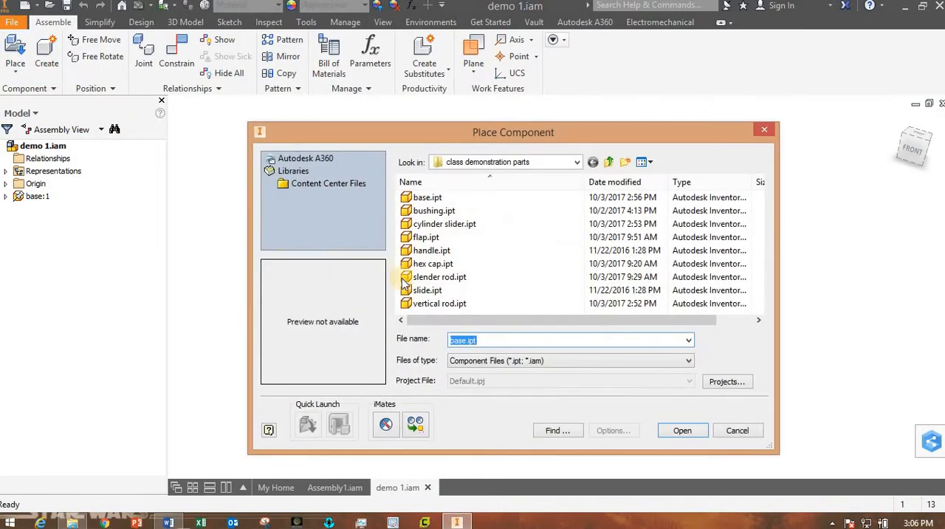
click(441, 211)
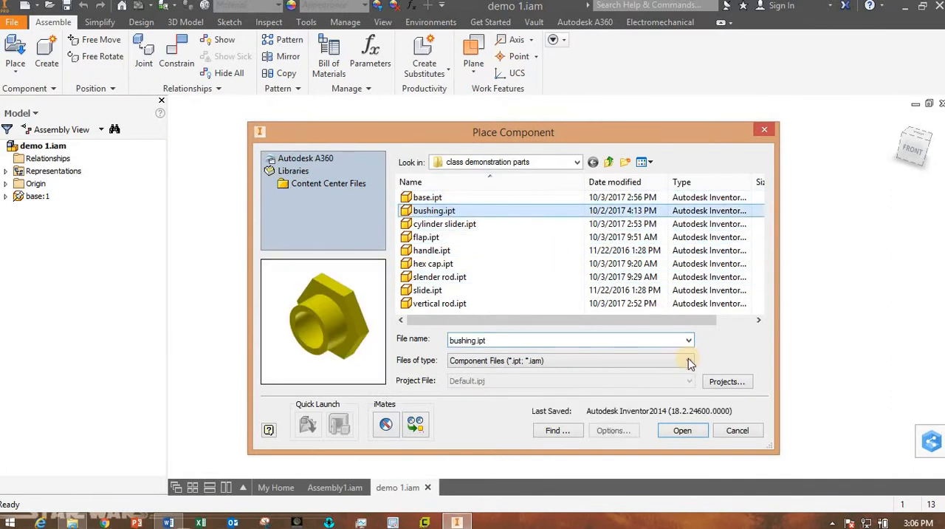
click(693, 432)
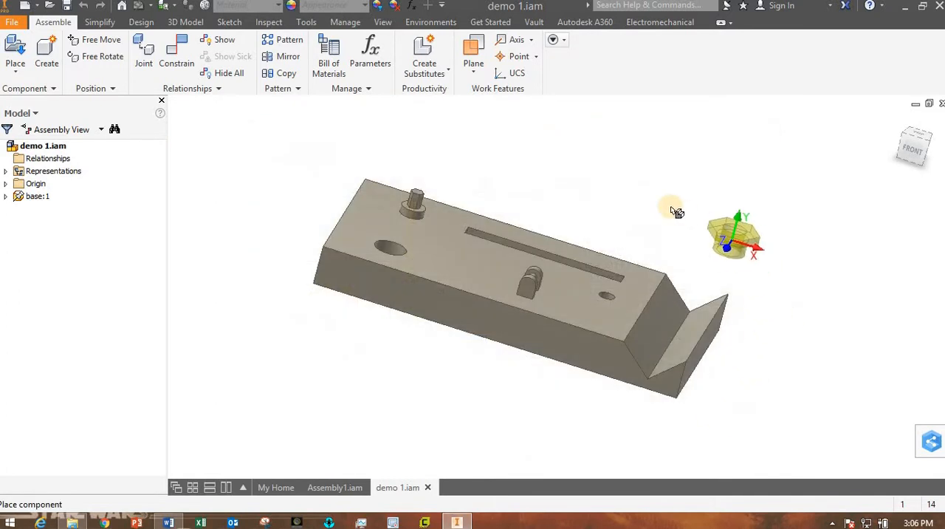
click(633, 193)
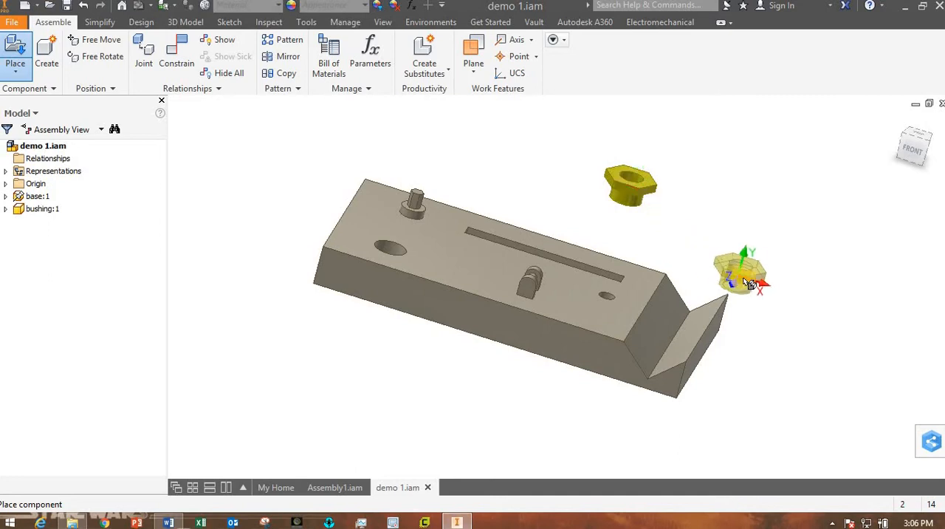
key(Escape)
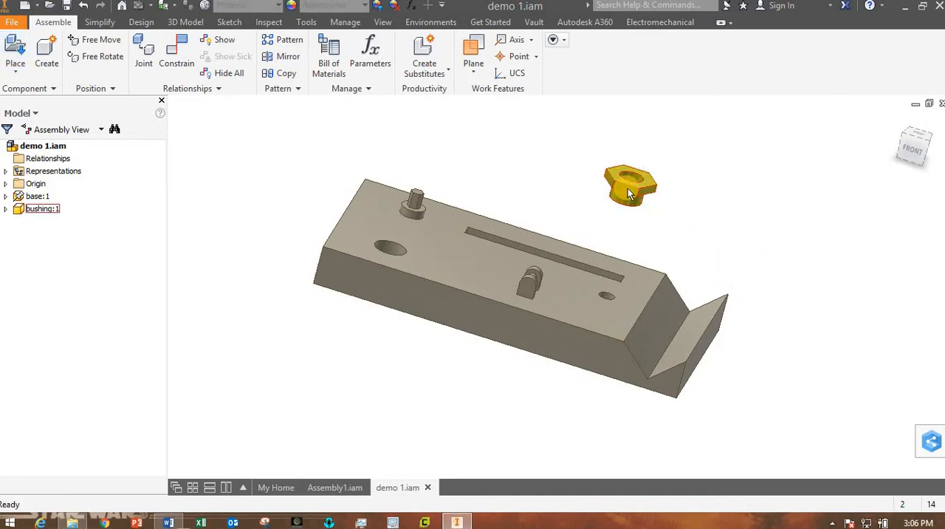
drag(629, 193, 511, 161)
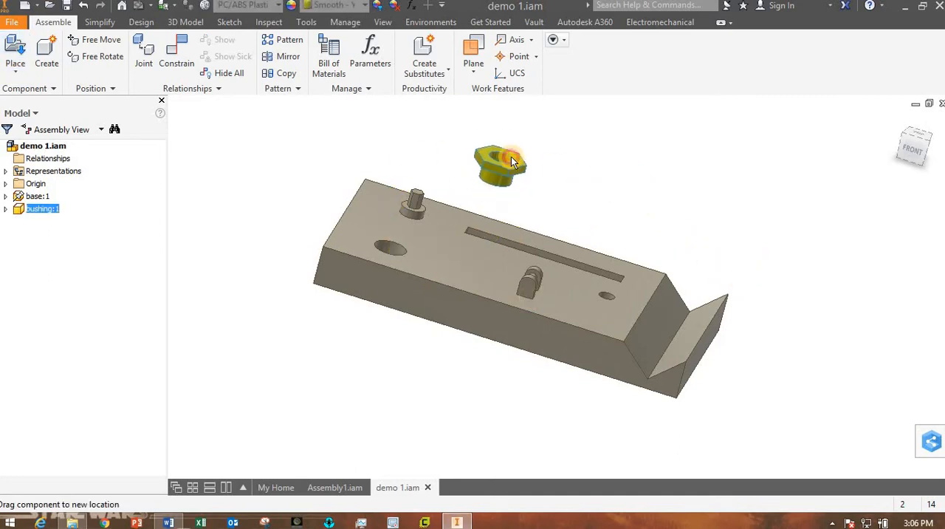
Mate the bushing's axis to the axis of the large hole in the base with a 0.000 mm offset.
shift+middle_drag(421, 312, 458, 325)
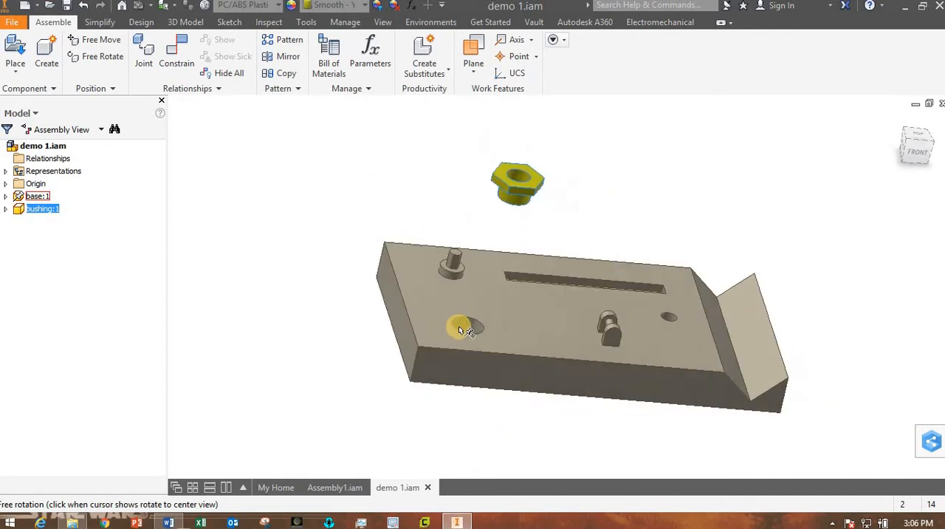
scroll(458, 325, down, 3)
scroll(436, 320, up, 8)
scroll(534, 329, down, 3)
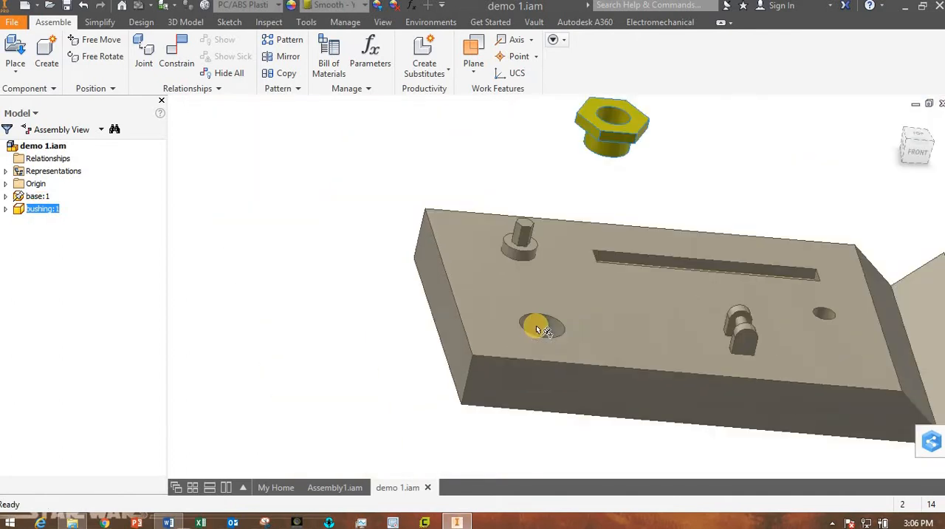
scroll(538, 325, down, 3)
click(426, 192)
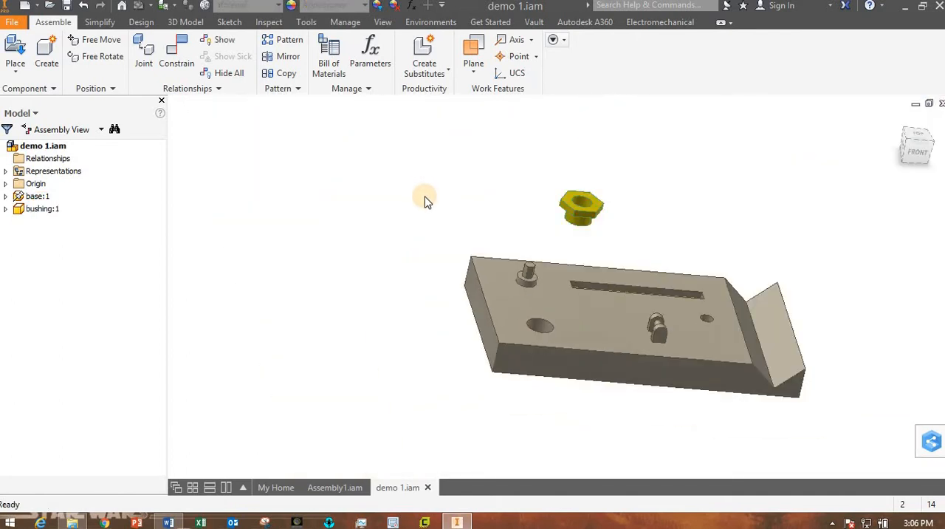
click(177, 63)
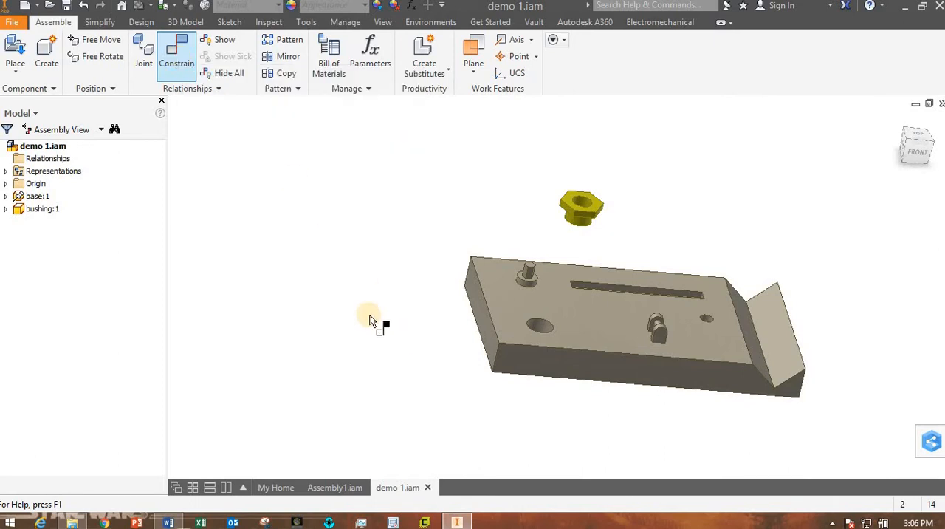
shift+middle_drag(496, 374, 520, 361)
scroll(564, 341, down, 3)
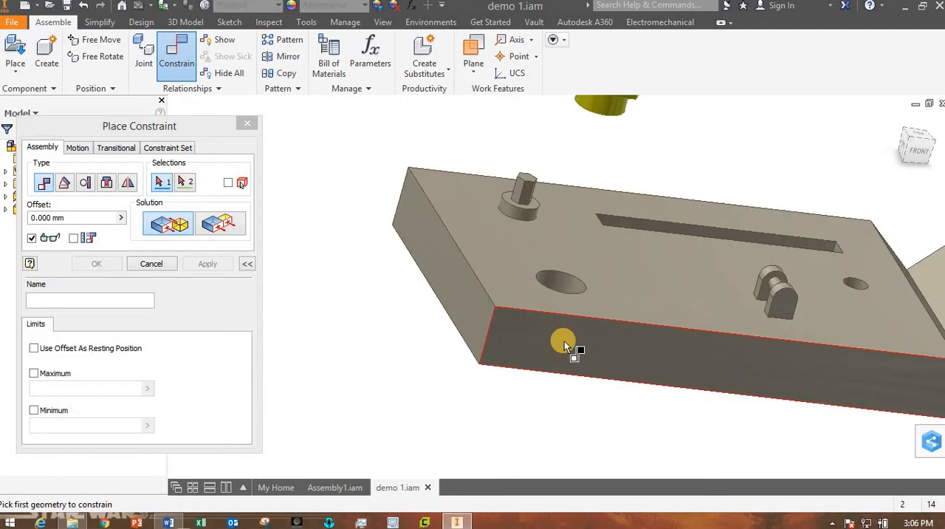
click(569, 284)
middle_drag(589, 186, 578, 277)
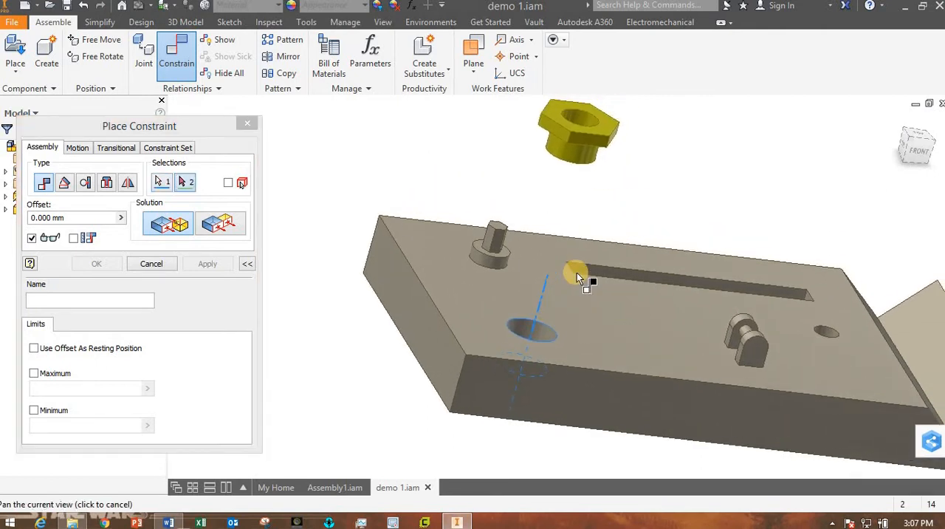
click(573, 152)
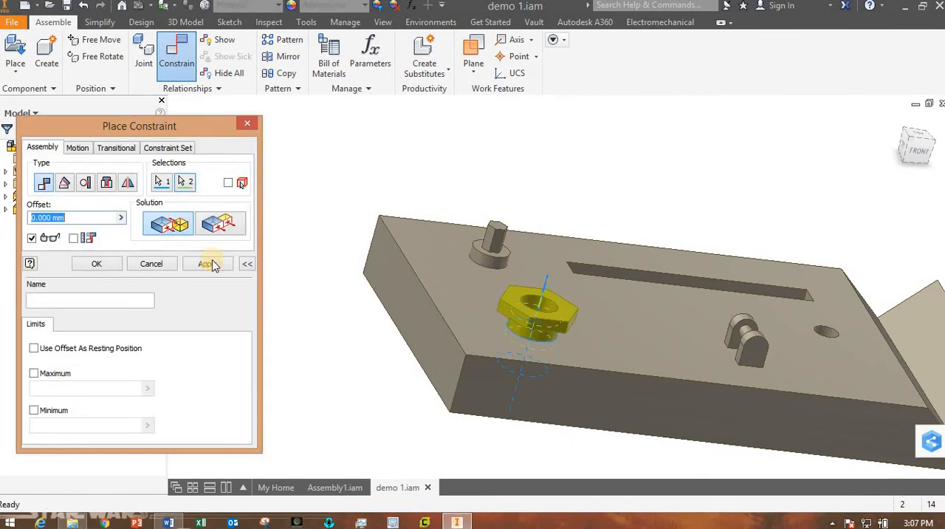
click(97, 264)
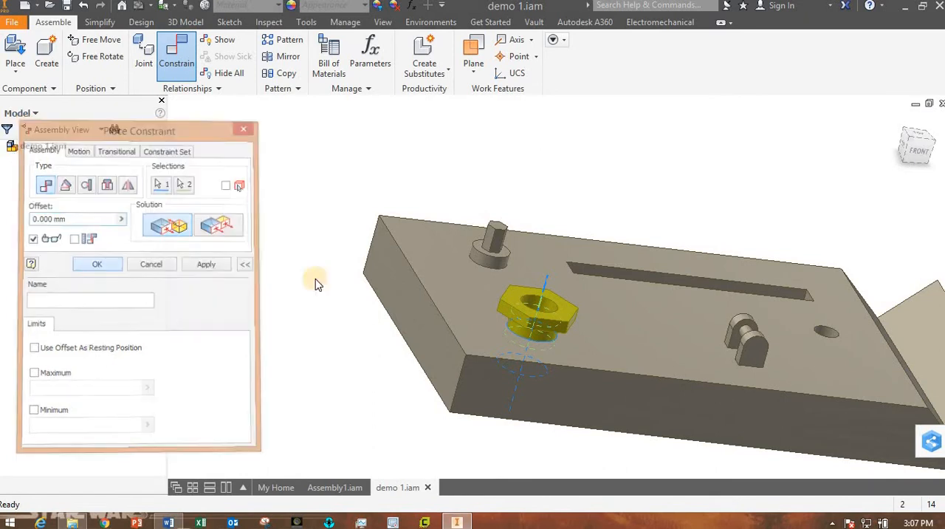
Test the bushing's remaining freedom by moving it along the hole's axis above the base.
drag(530, 325, 584, 311)
shift+middle_drag(643, 323, 600, 383)
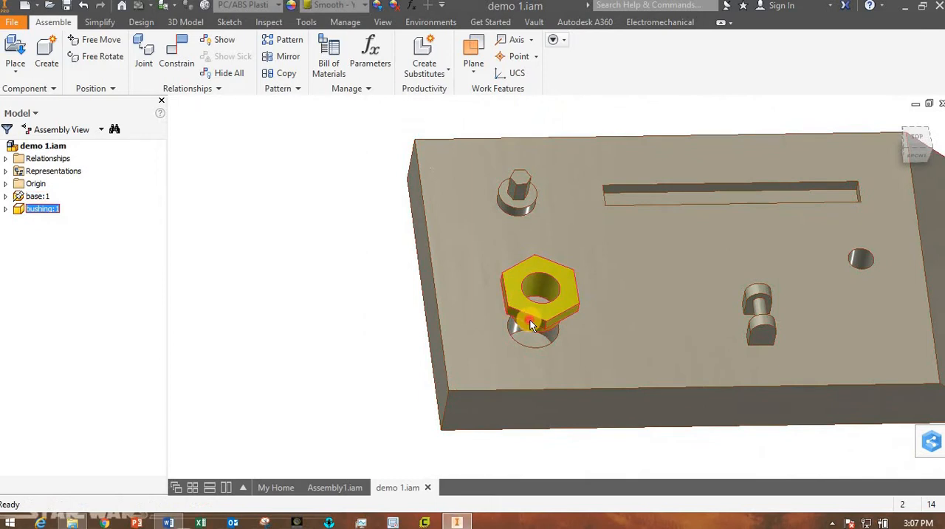
drag(539, 285, 560, 254)
shift+middle_drag(608, 329, 571, 289)
scroll(566, 279, down, 5)
scroll(560, 268, up, 3)
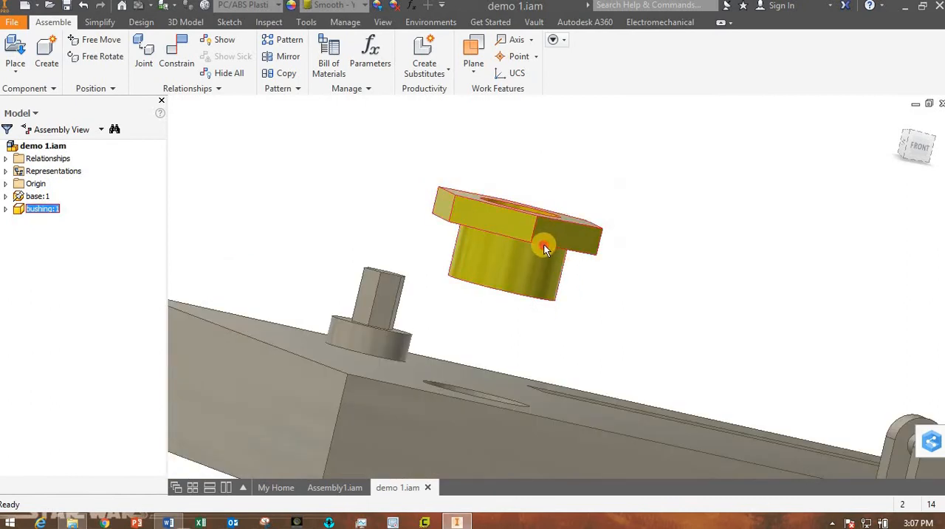
drag(544, 248, 510, 294)
shift+middle_drag(690, 381, 626, 310)
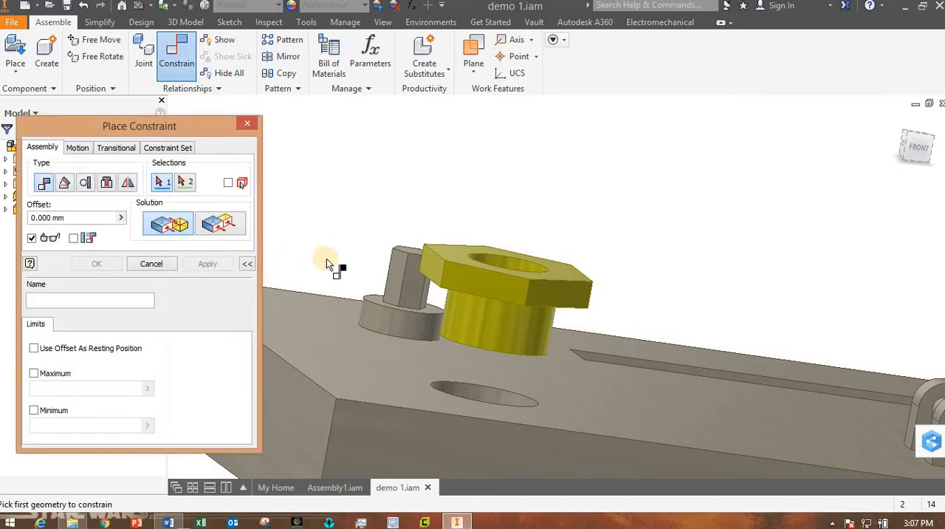
Mate the underside of the bushing's hex head to the top face of the base with a 0.000 mm offset.
click(346, 364)
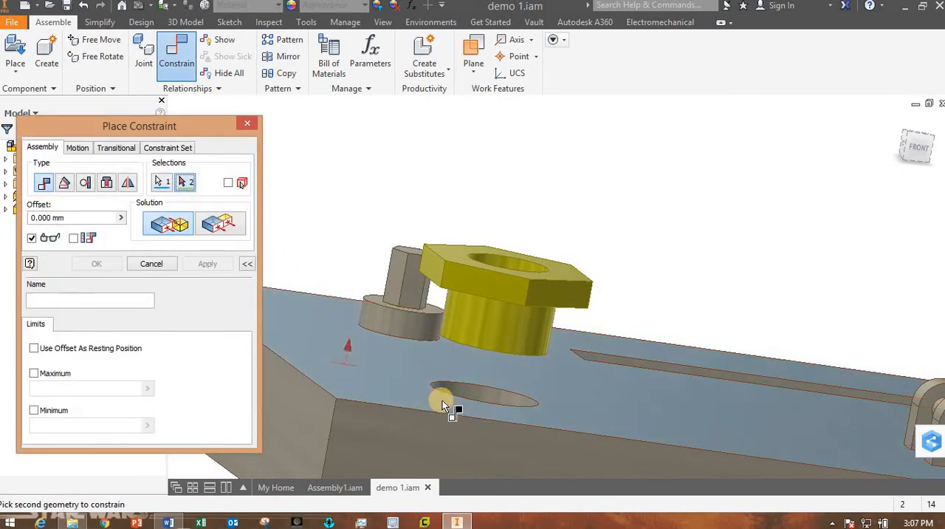
shift+middle_drag(440, 393, 451, 313)
scroll(448, 299, down, 5)
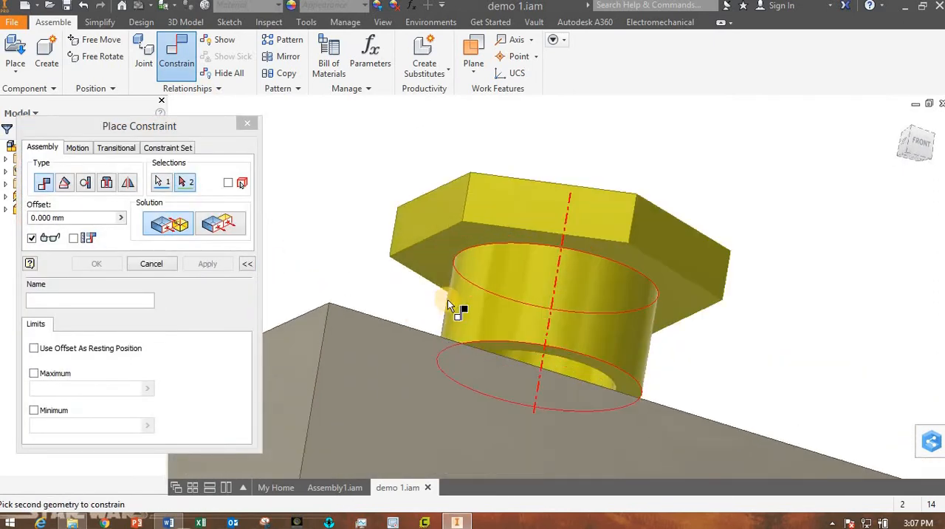
click(411, 226)
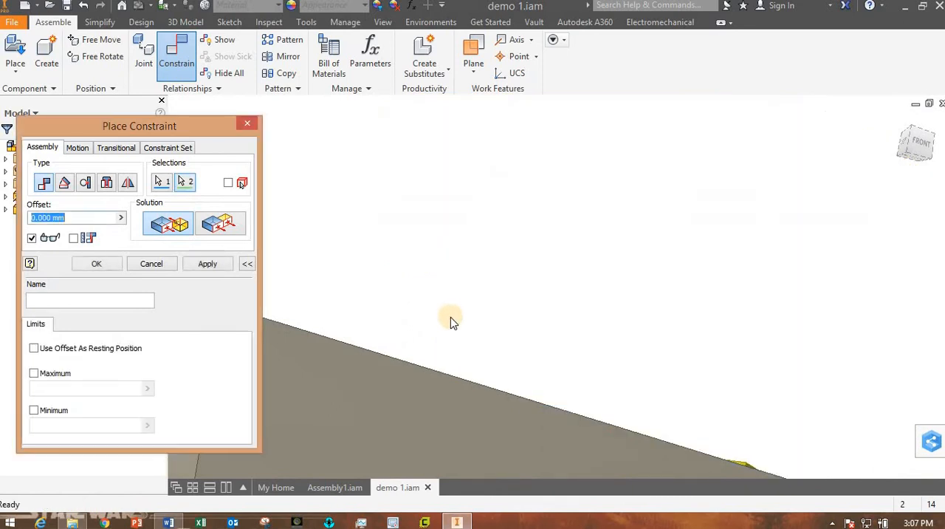
shift+middle_drag(450, 316, 524, 393)
click(151, 263)
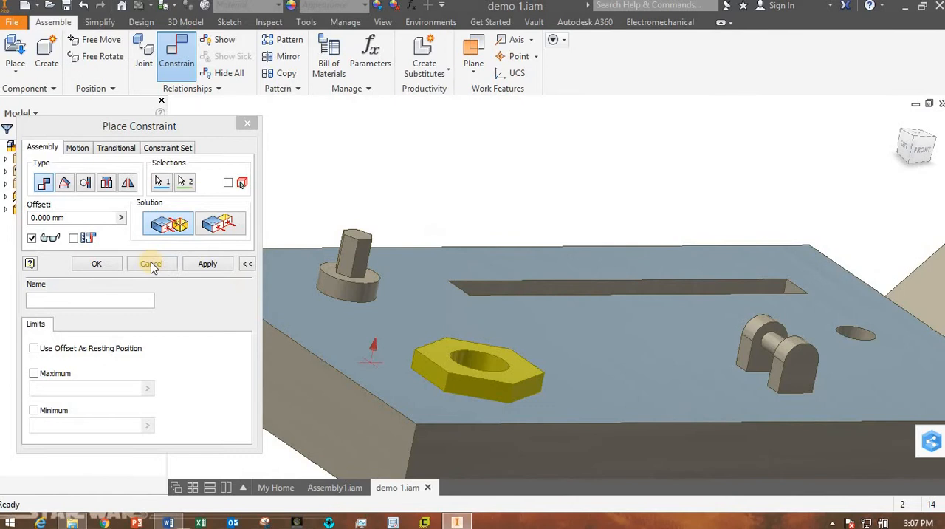
click(109, 266)
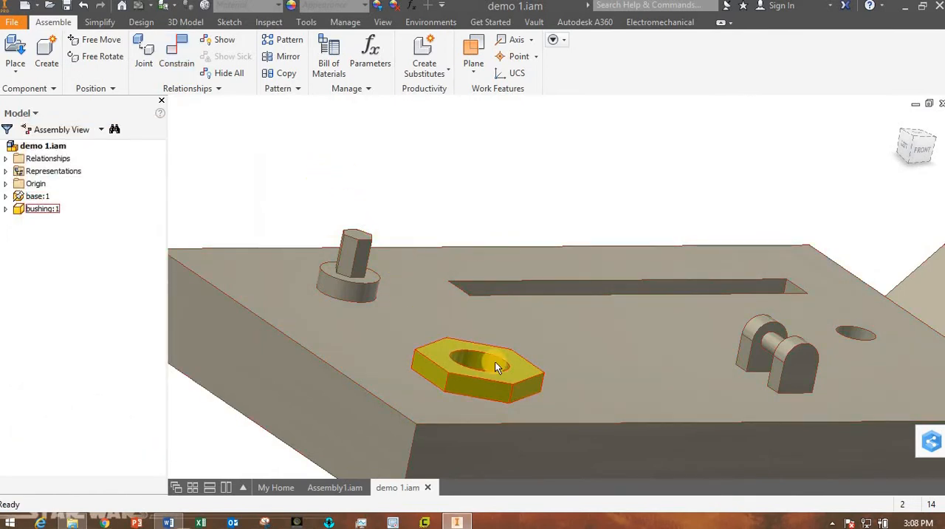
Test the bushing's remaining rotation in the hole and turn on the degrees of freedom display to examine it.
drag(462, 342, 515, 378)
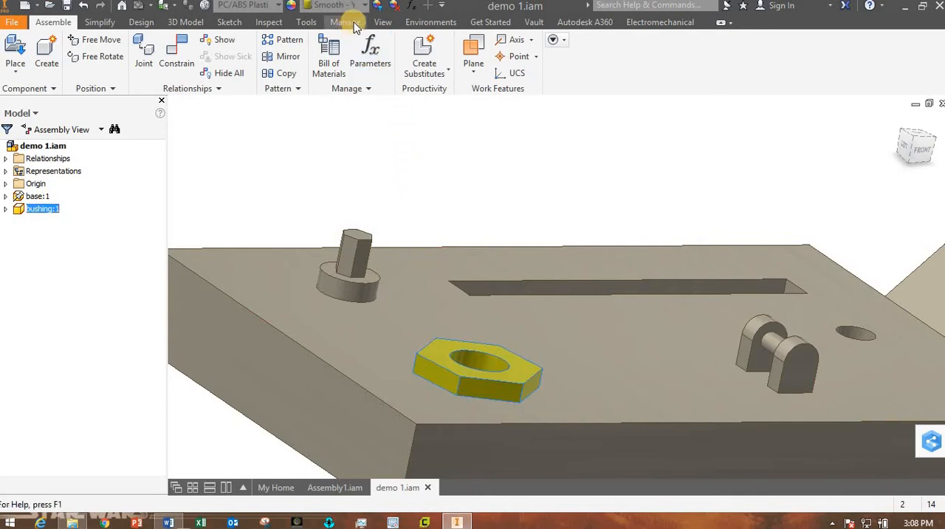
click(380, 22)
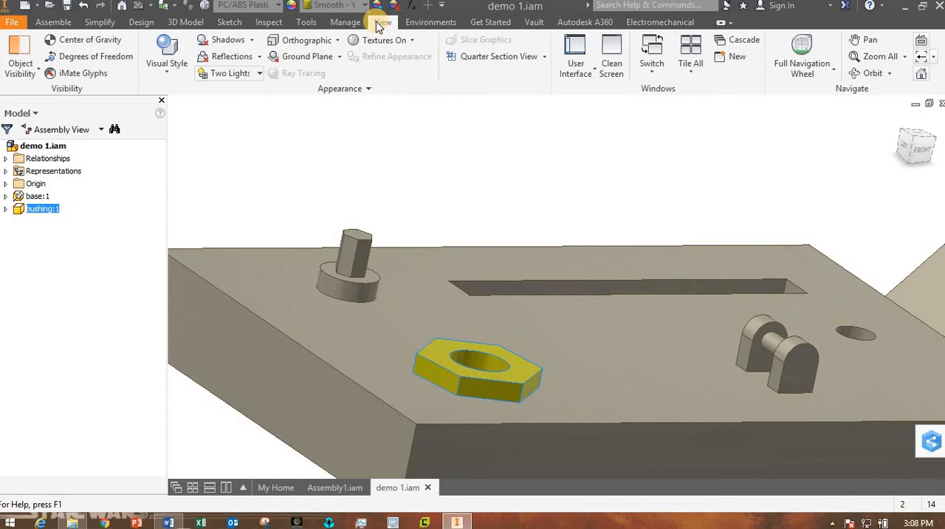
click(101, 62)
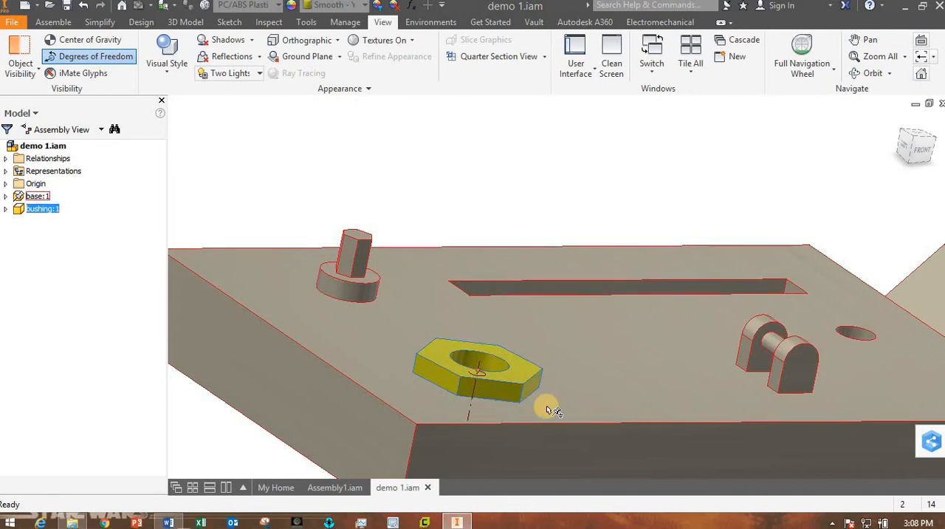
shift+middle_drag(527, 418, 491, 403)
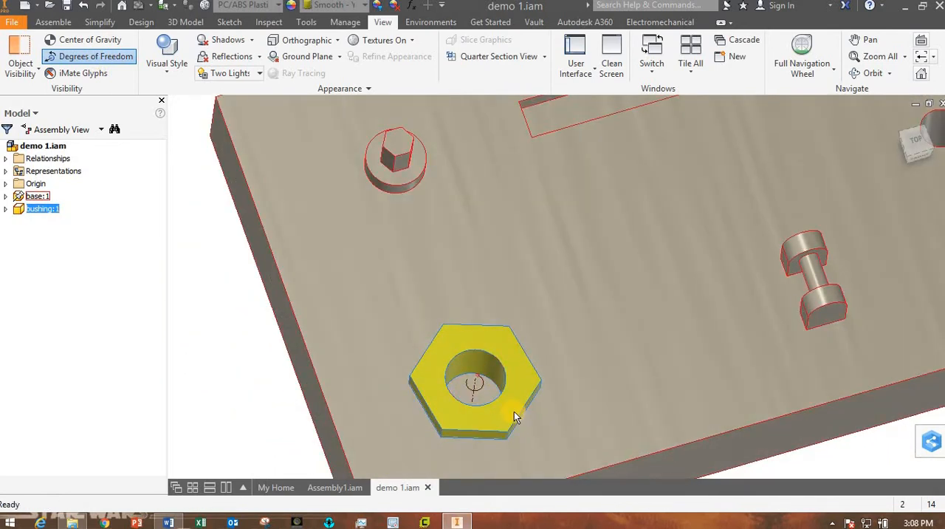
shift+middle_drag(492, 436, 483, 397)
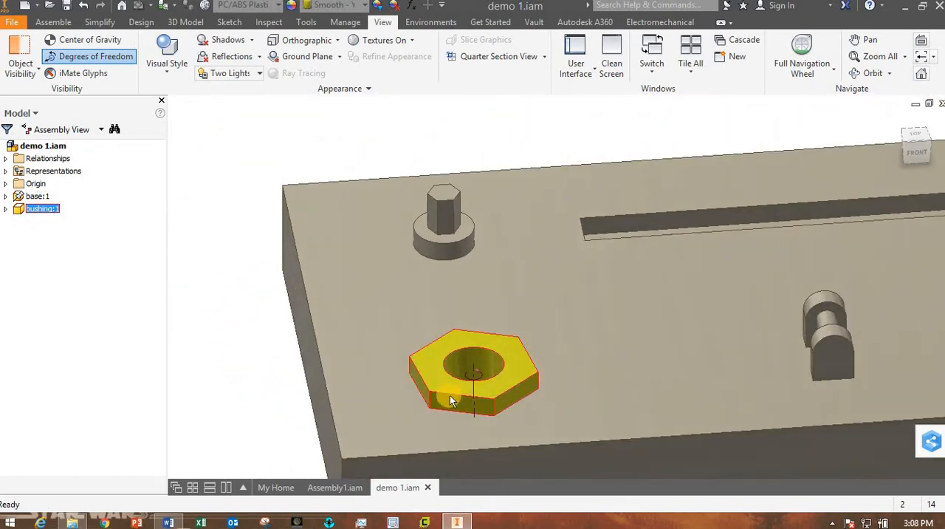
drag(452, 400, 109, 295)
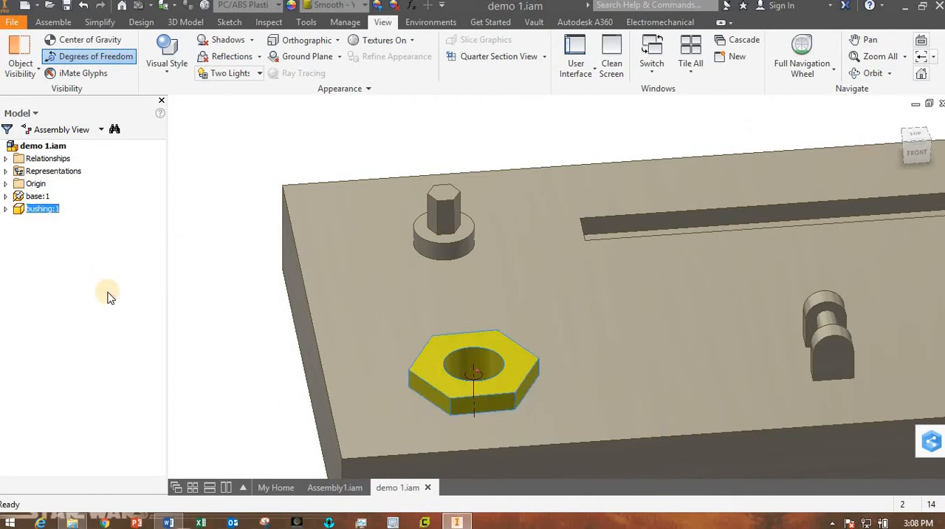
click(109, 287)
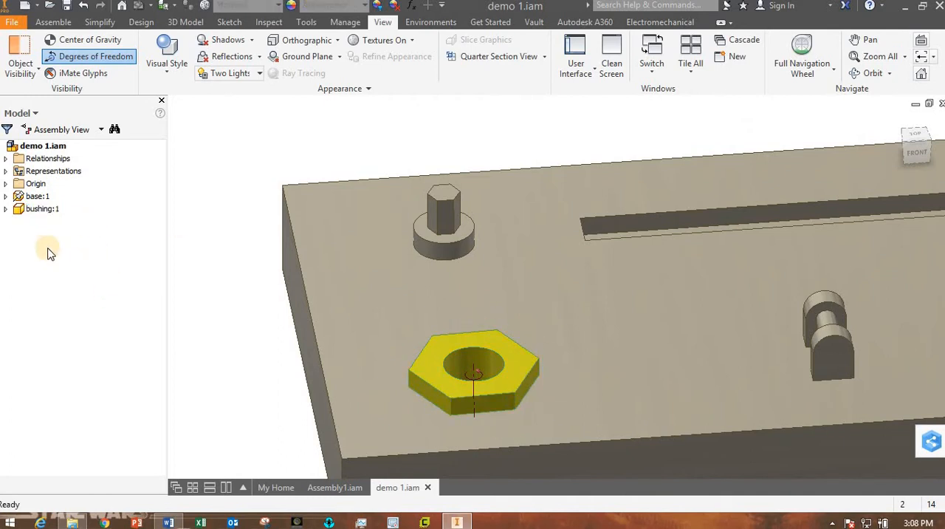
Expand bushing:1 in the model tree and examine which geometry Mate:1 and Mate:2 constrain.
click(6, 210)
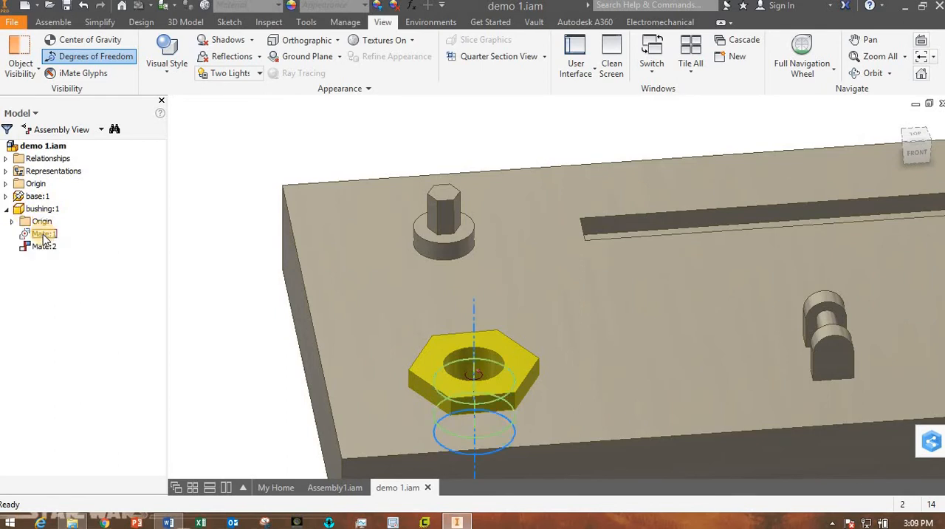
double_click(44, 233)
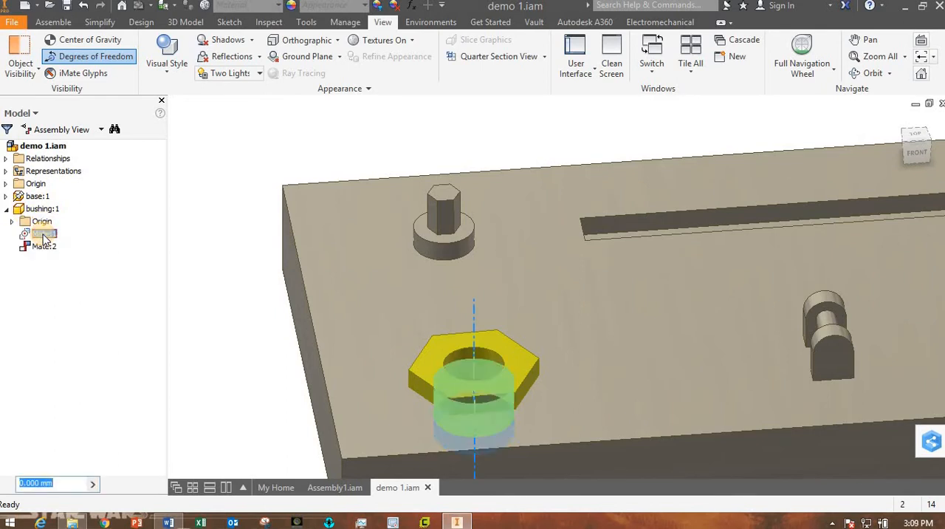
click(59, 301)
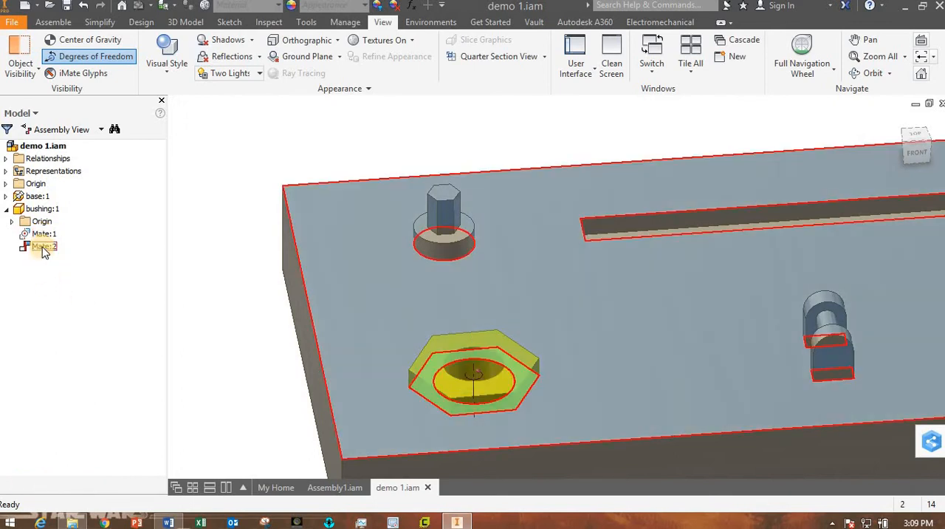
click(53, 306)
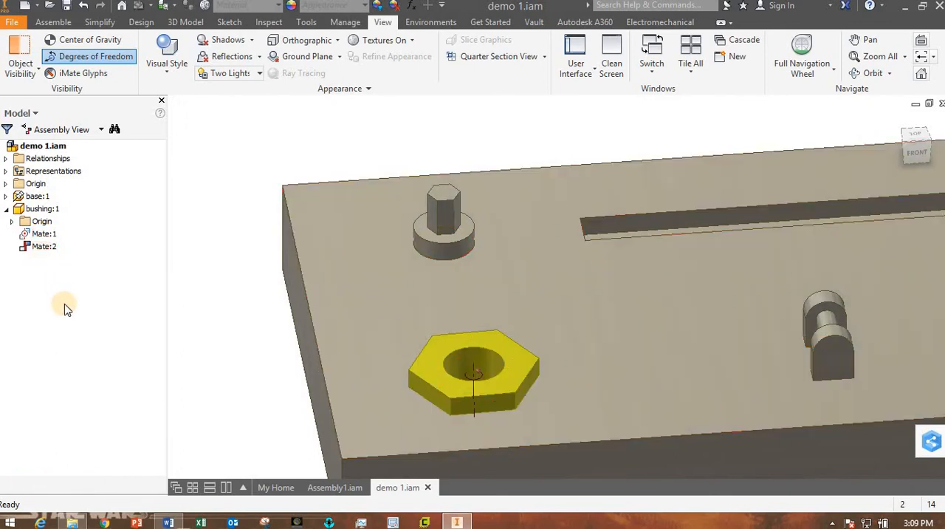
Delete the bushing's face constraint Mate:2 and move the bushing up out of the hole, above the base.
right_click(40, 251)
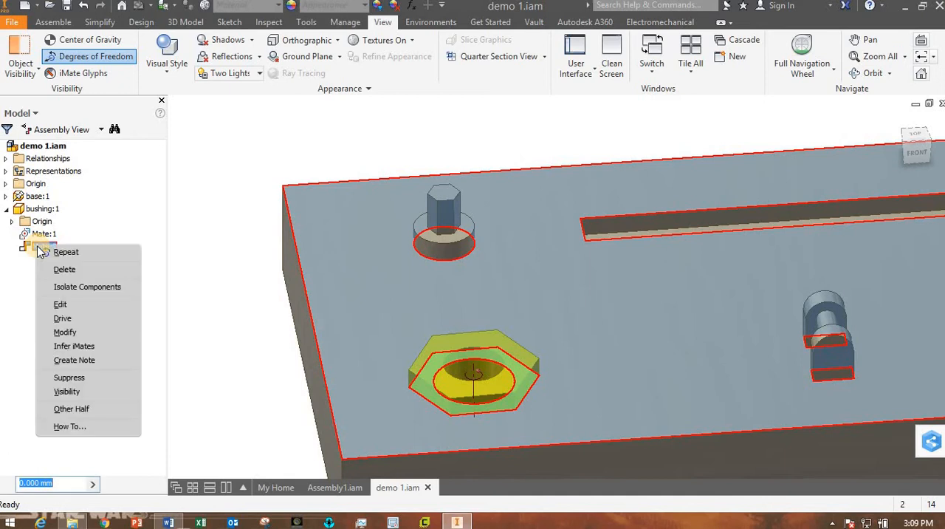
click(60, 270)
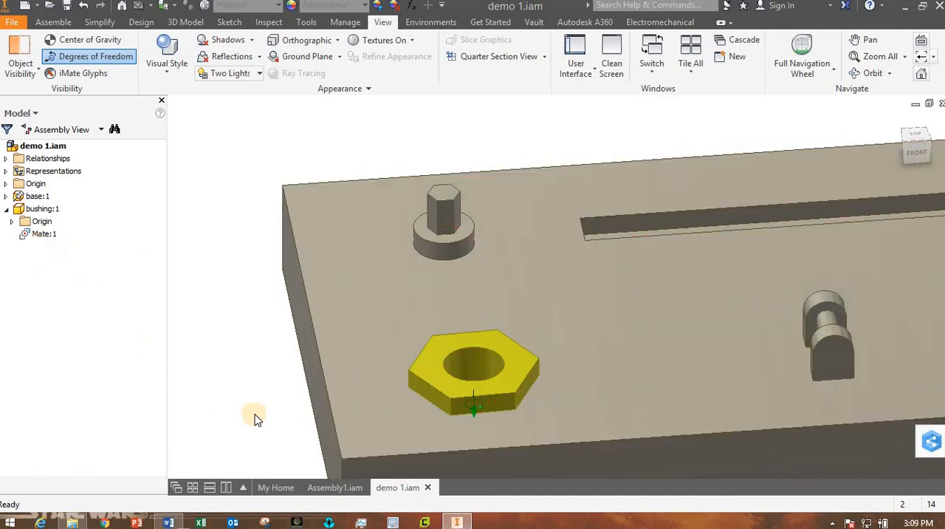
drag(390, 427, 421, 399)
key(Escape)
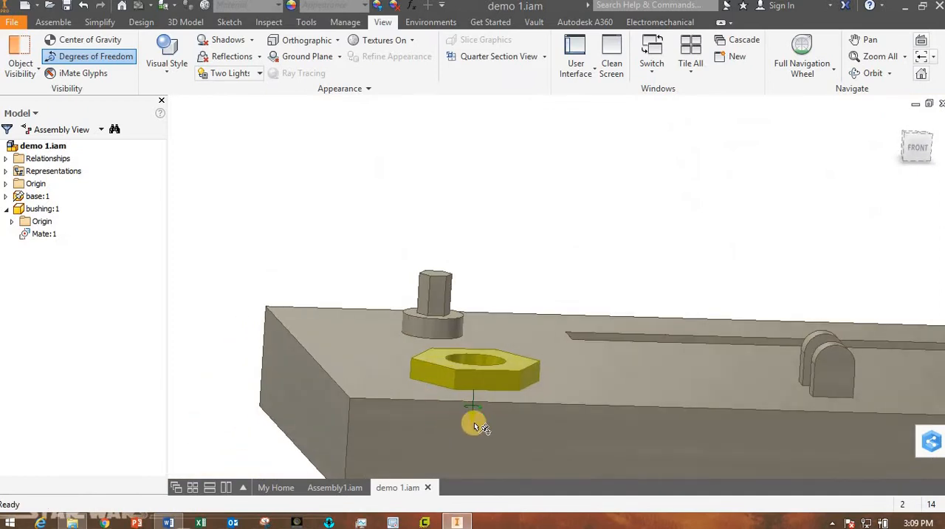
scroll(517, 436, up, 5)
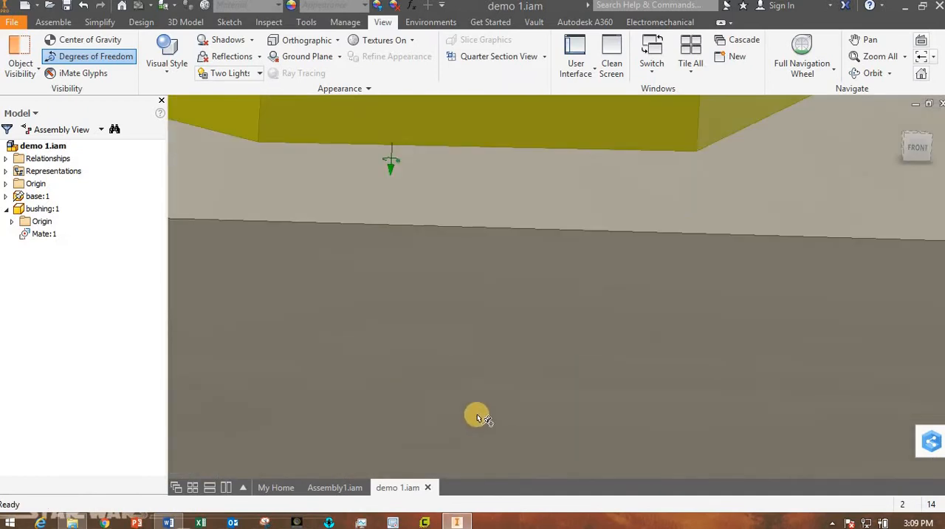
scroll(477, 415, down, 3)
click(472, 348)
drag(474, 244, 273, 149)
click(273, 149)
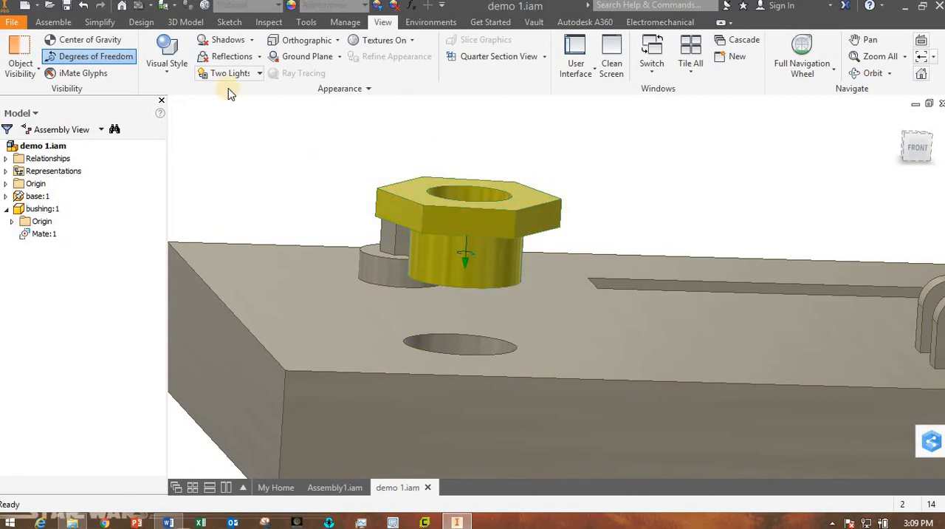
Constrain the base's top face to the underside of the bushing's hex head with a mate at 0.000 mm offset.
click(53, 22)
click(190, 65)
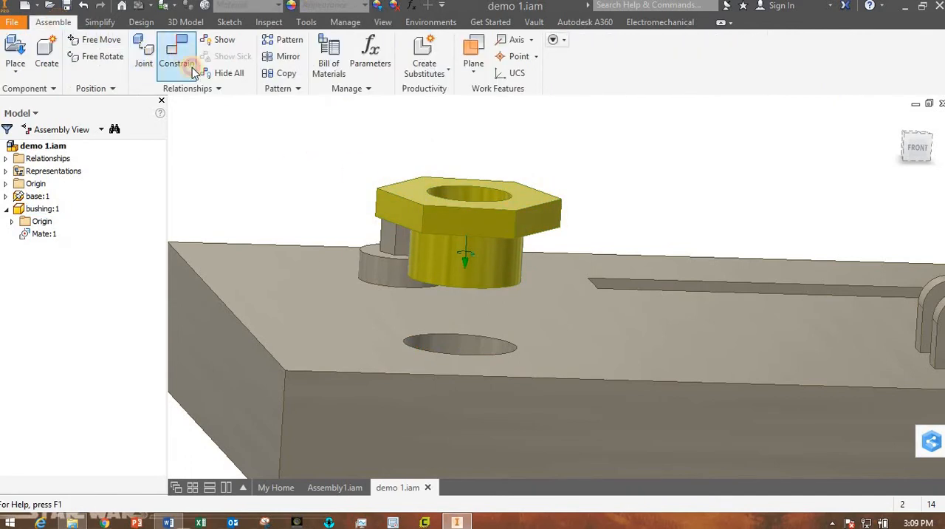
click(370, 350)
shift+middle_drag(436, 364, 439, 331)
click(403, 221)
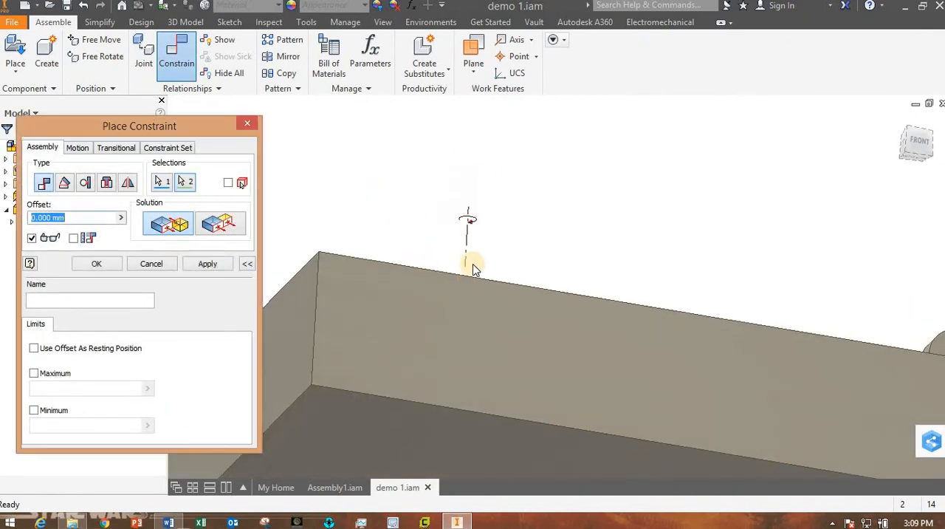
shift+middle_drag(444, 293, 434, 324)
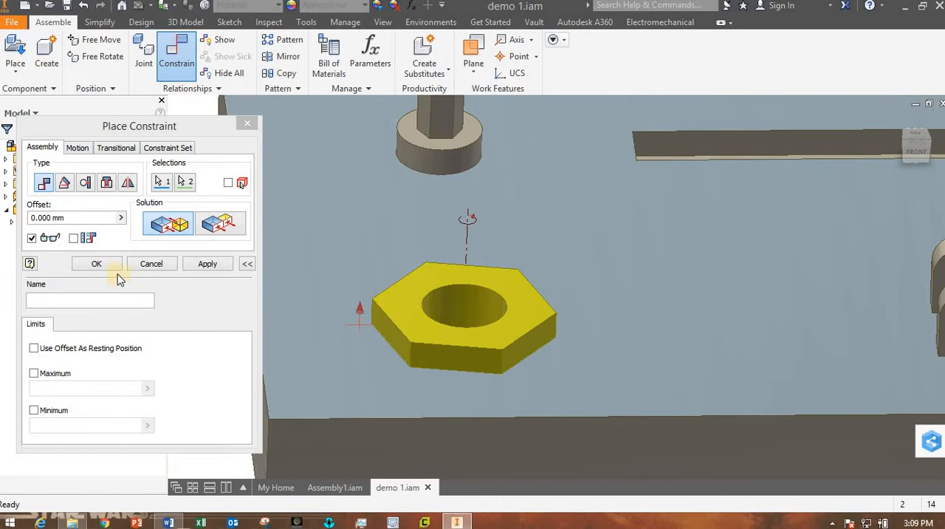
click(96, 264)
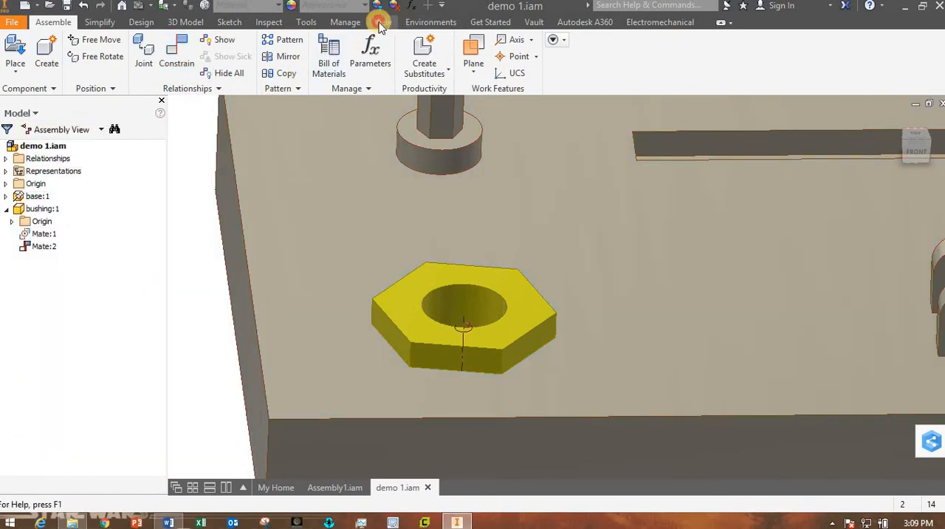
Turn off the degrees of freedom display and test the seated bushing by rotating it in the base's hole.
click(381, 23)
click(82, 58)
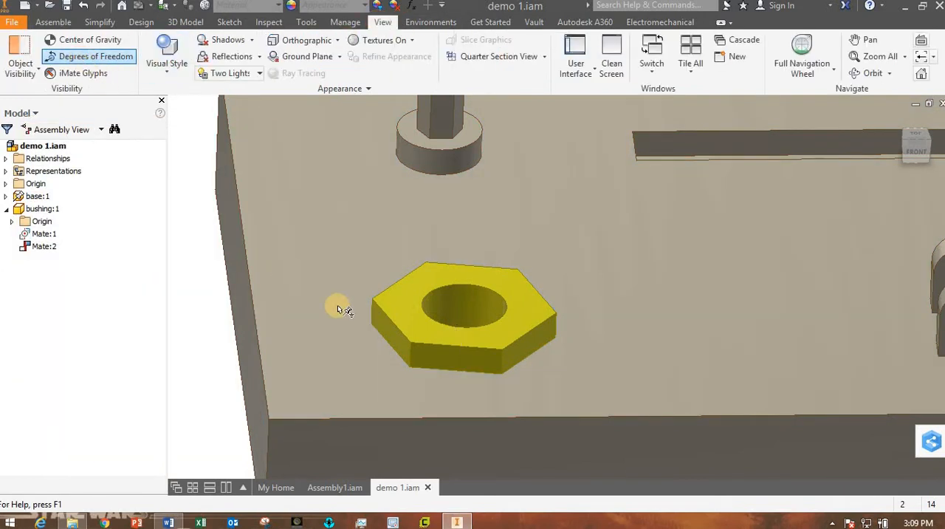
scroll(405, 344, up, 6)
mouse_move(460, 372)
shift+middle_down()
mouse_move(388, 367)
mouse_move(421, 348)
mouse_move(445, 369)
shift+middle_up()
scroll(414, 339, down, 6)
scroll(424, 349, up, 5)
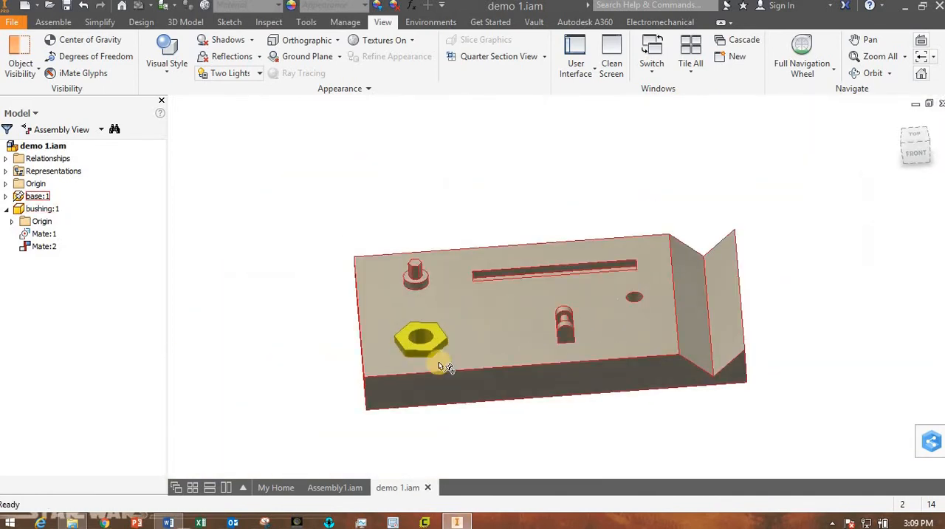
scroll(439, 363, down, 4)
drag(480, 301, 521, 362)
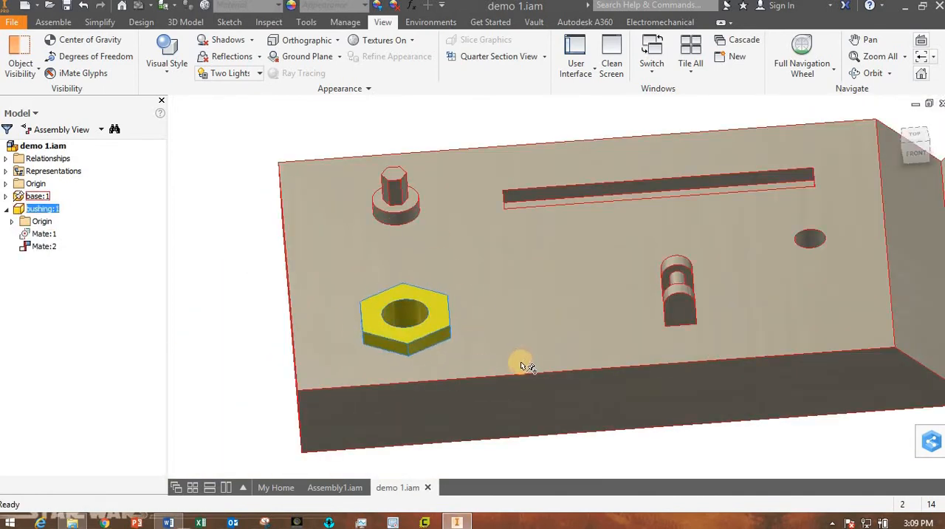
click(526, 317)
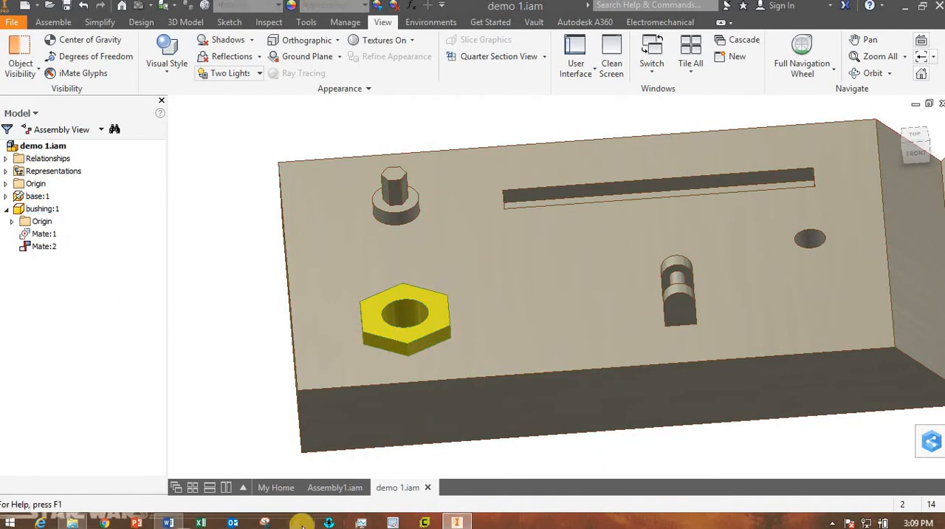
Check the labelled figure in the Lab05 Word document for the next part, and return to Inventor to view the whole base.
click(174, 522)
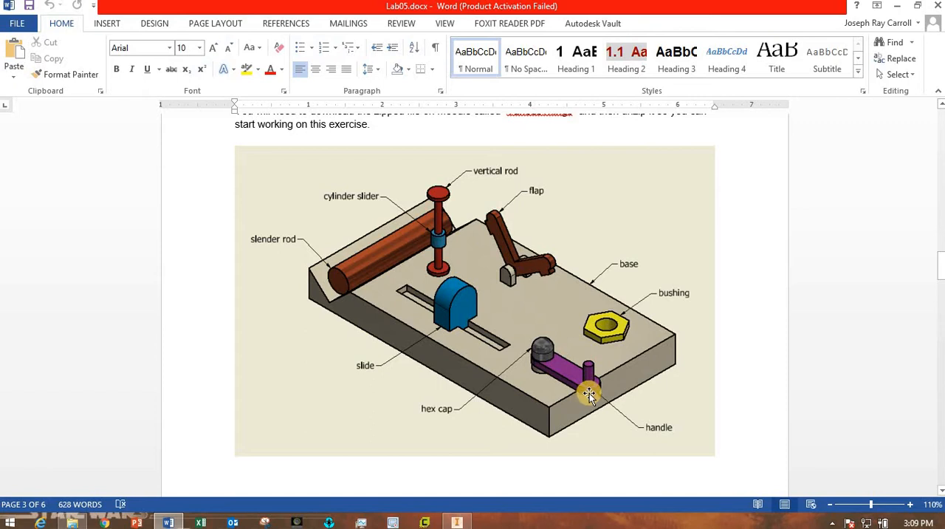
click(457, 523)
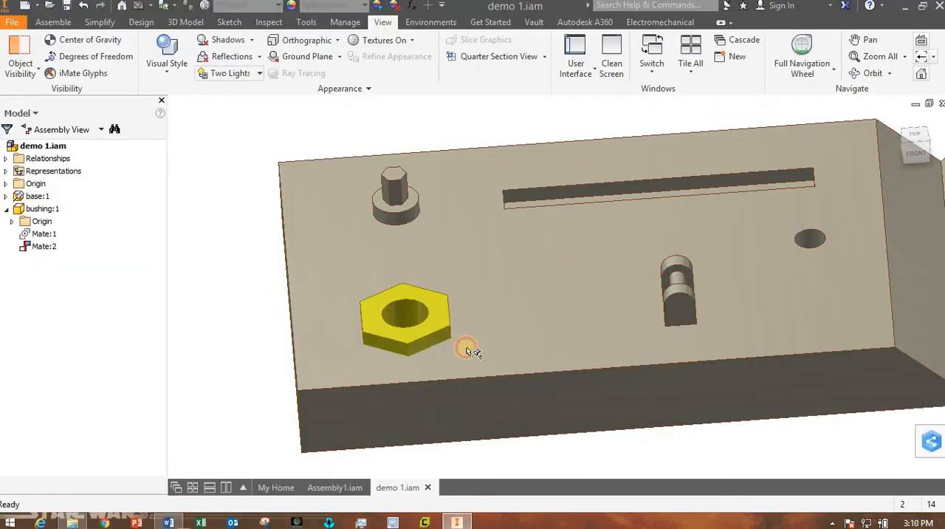
mouse_move(466, 347)
shift+middle_down()
mouse_move(504, 352)
mouse_move(471, 332)
shift+middle_up()
scroll(470, 332, up, 3)
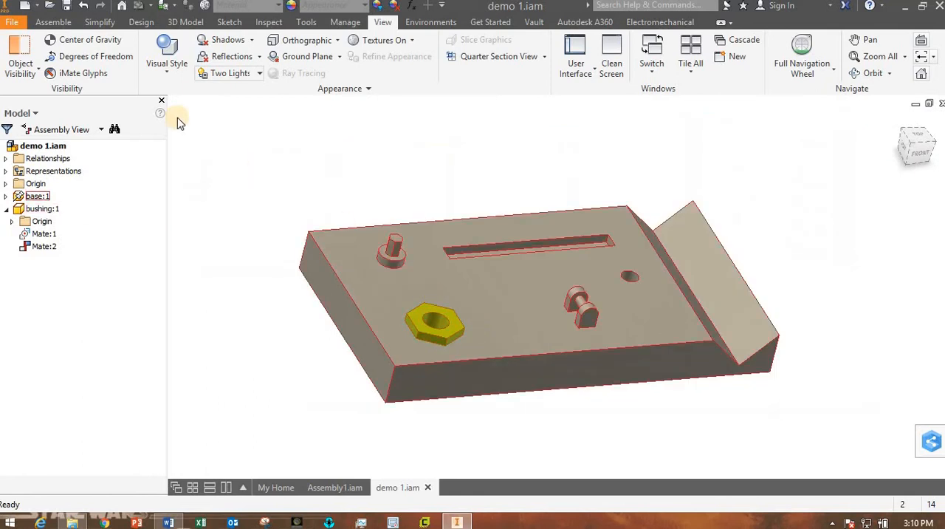
Place one handle.ipt from the class demonstration parts folder and move it above the base near the hexagonal post.
click(54, 22)
click(15, 51)
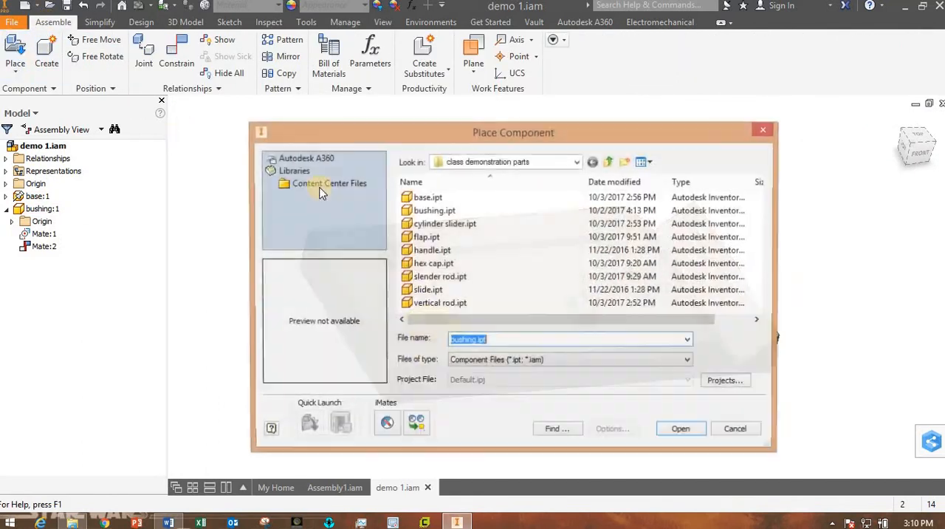
click(439, 250)
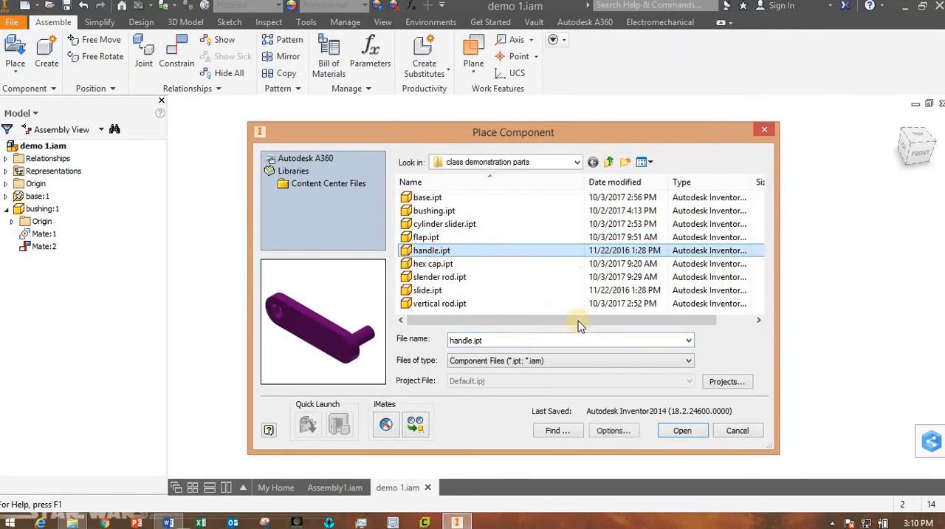
click(680, 432)
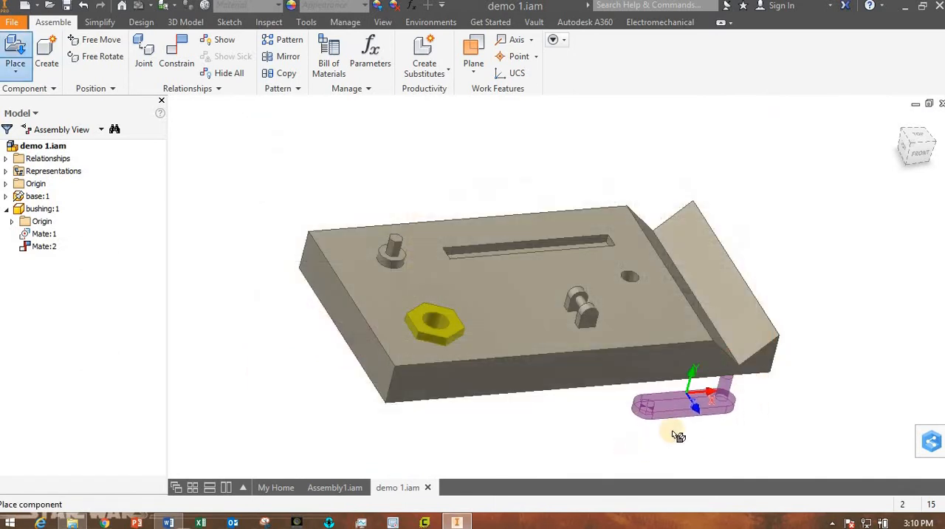
click(699, 472)
key(Escape)
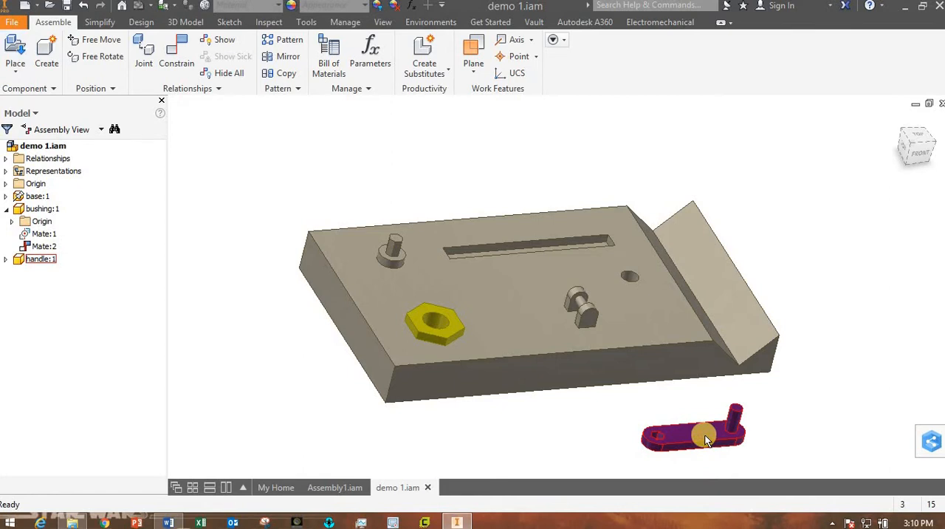
drag(690, 432, 406, 170)
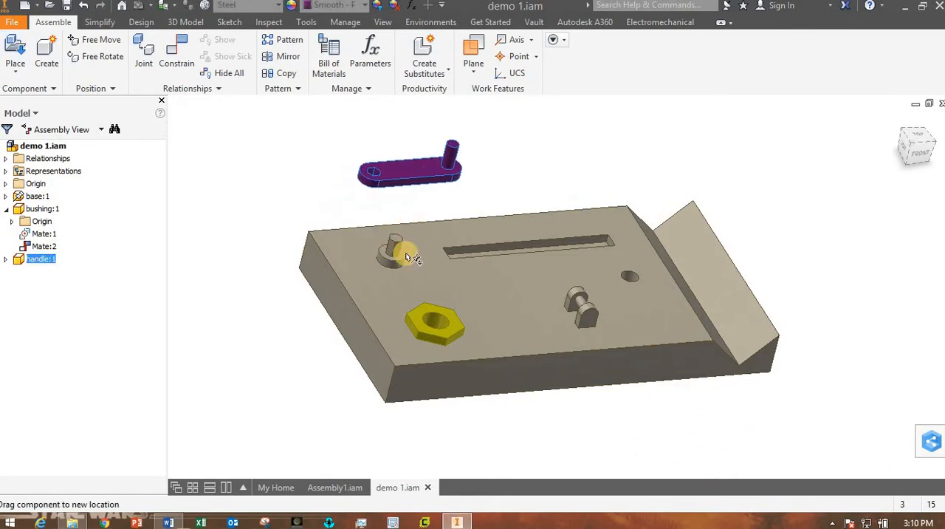
Check the handle's mounting position in the Lab05 Word figure, and return to Inventor to examine the handle's hexagonal hole and the matching post.
drag(429, 282, 331, 379)
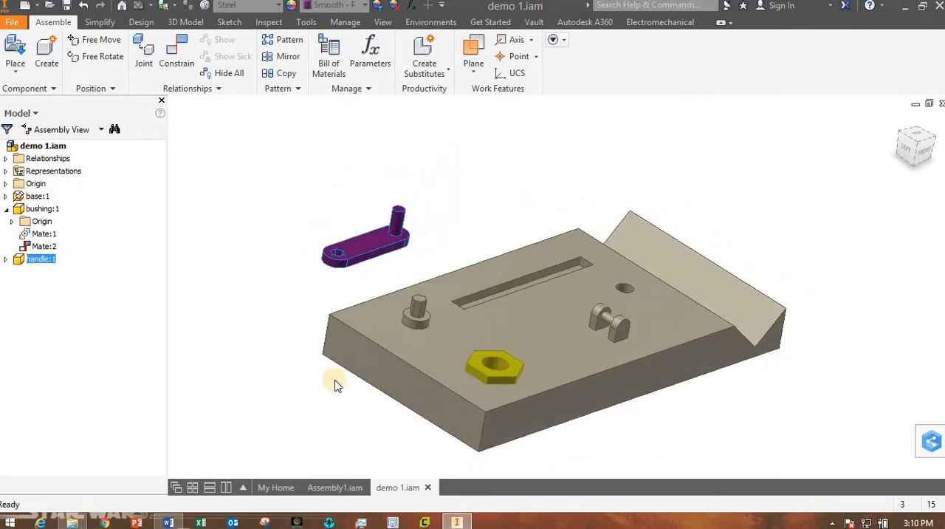
click(169, 523)
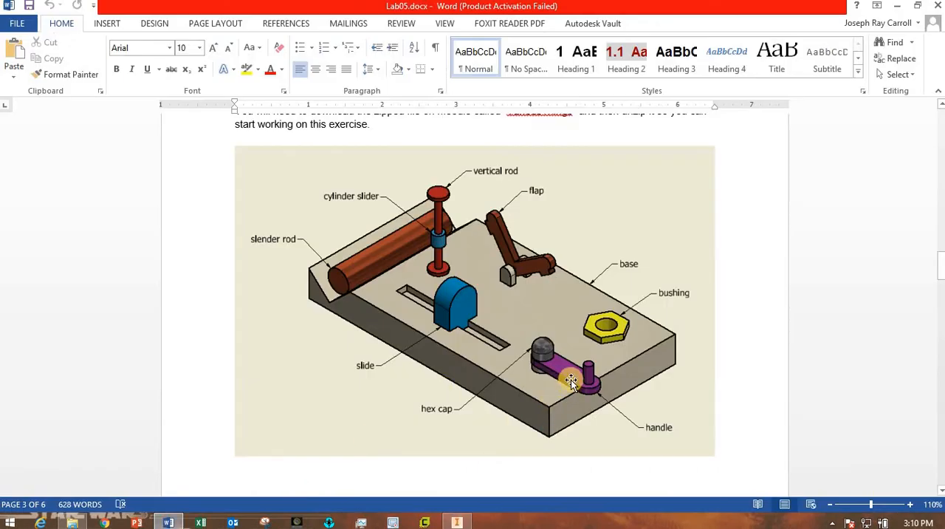
click(458, 522)
scroll(403, 285, down, 5)
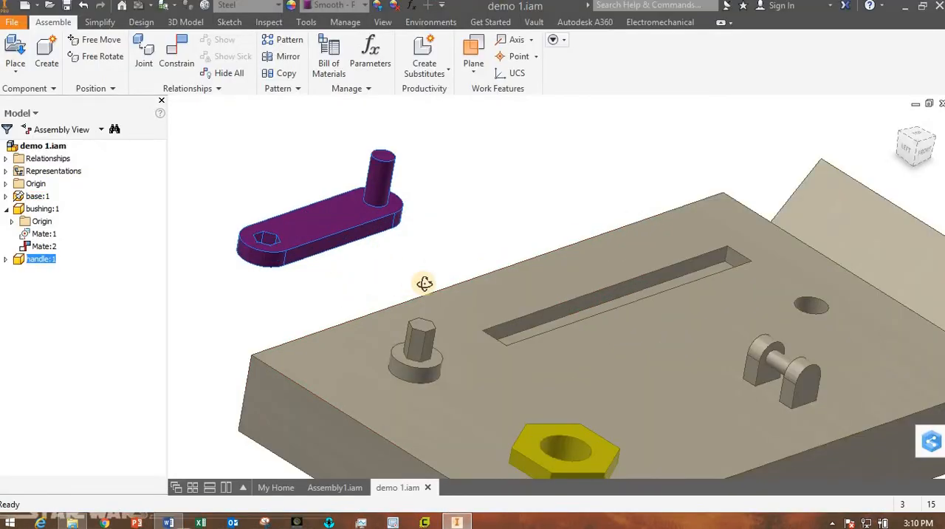
shift+middle_drag(425, 283, 399, 290)
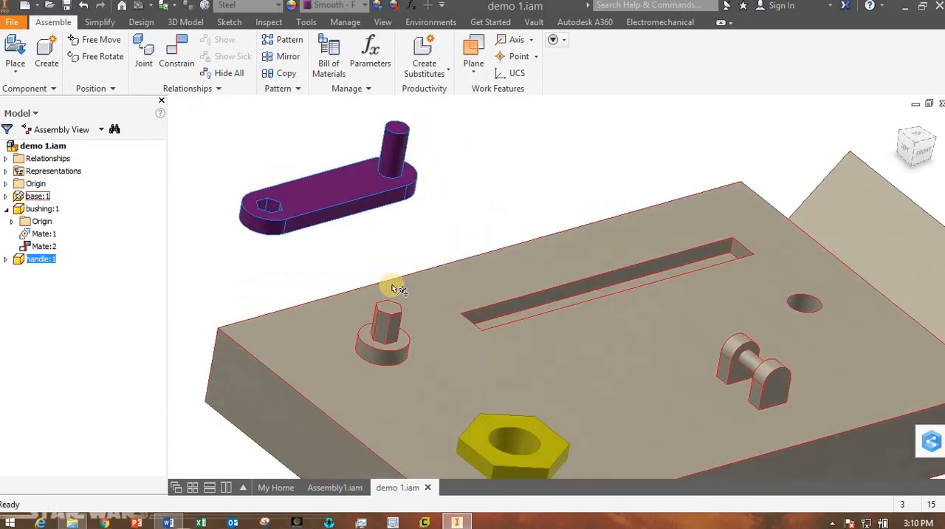
scroll(398, 290, up, 4)
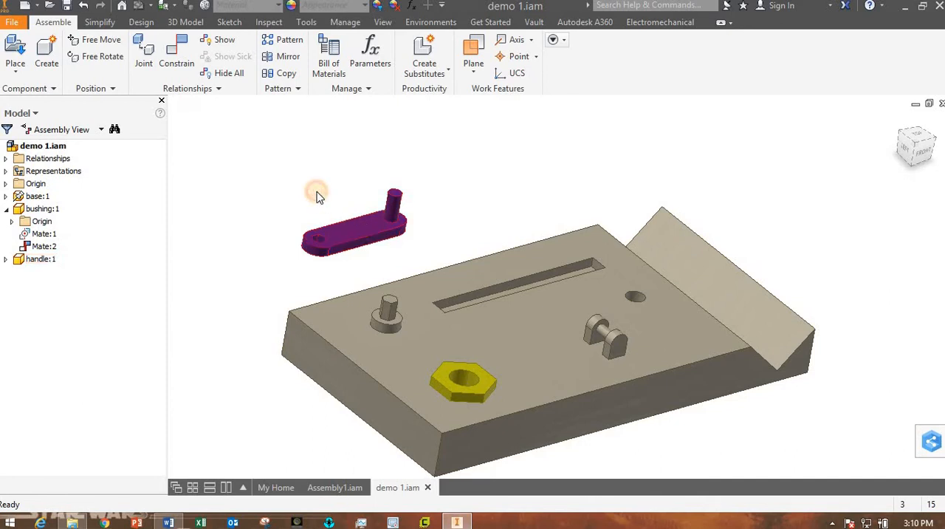
Freely rotate the handle so its hexagonal hole end faces the post, and position the hole above the post.
drag(349, 242, 294, 194)
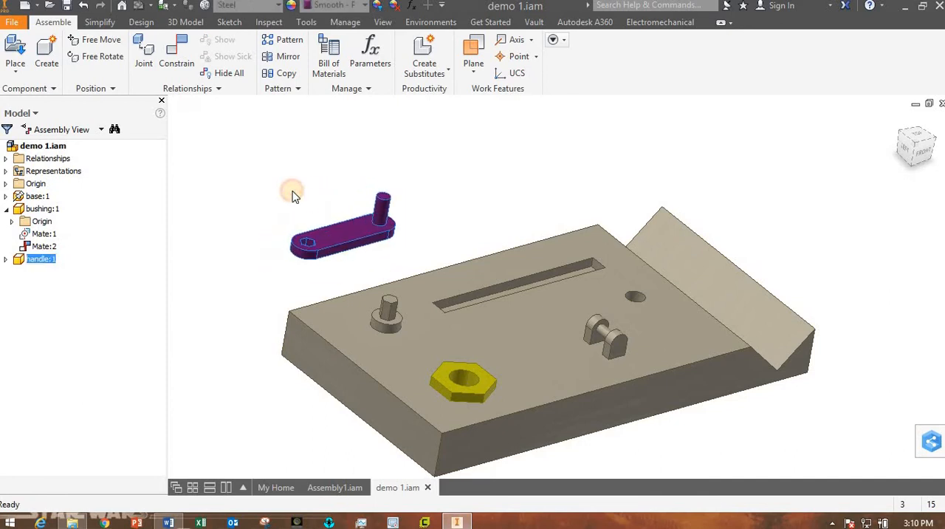
click(333, 232)
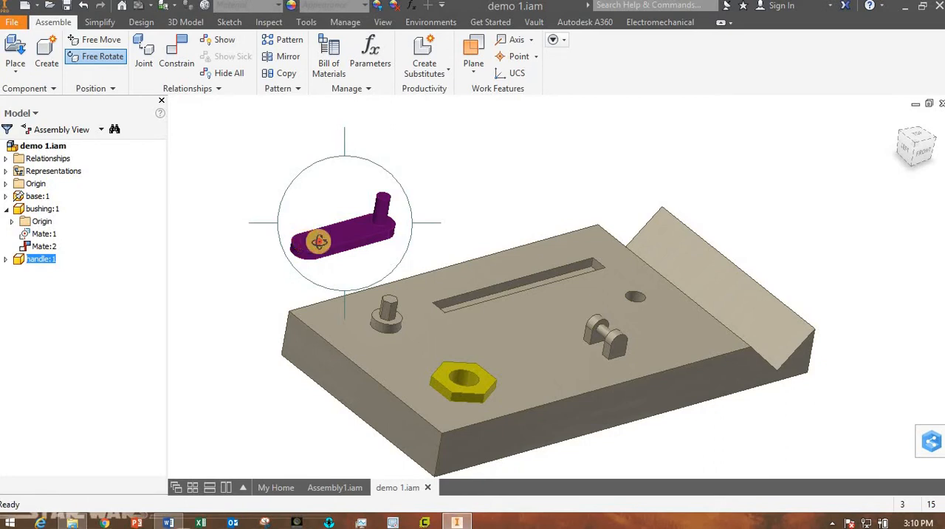
drag(319, 242, 411, 344)
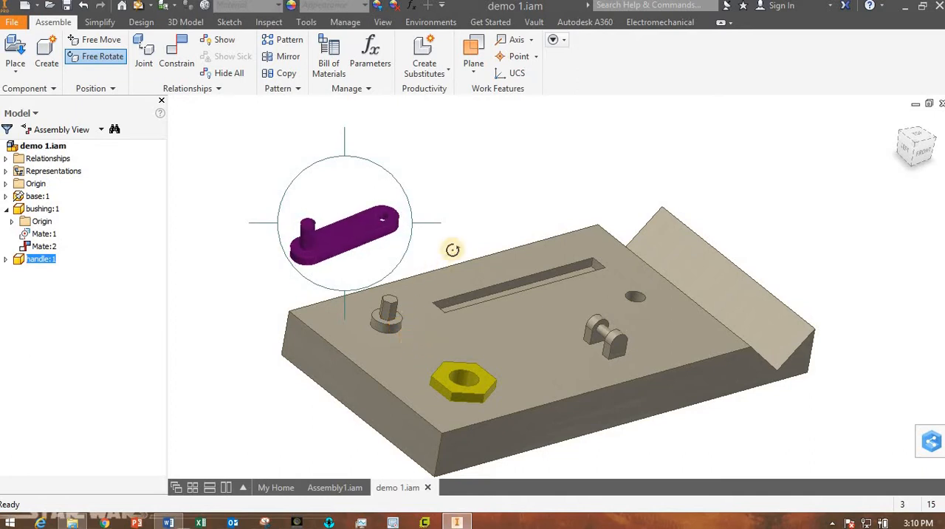
key(Escape)
drag(372, 214, 374, 249)
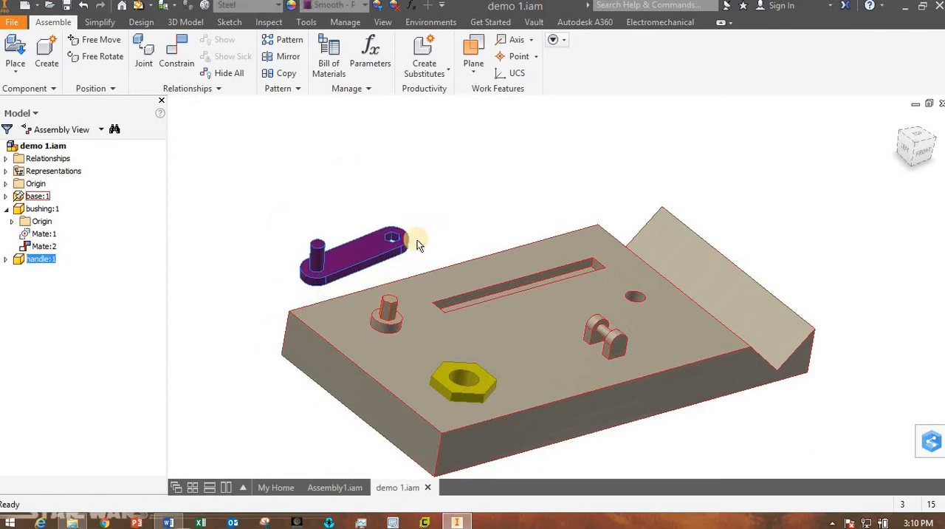
click(435, 203)
Constrain a flat face inside the handle's hexagonal hole to a flat side of the base's hexagonal post with a mate at 0.000 mm offset.
scroll(434, 242, down, 2)
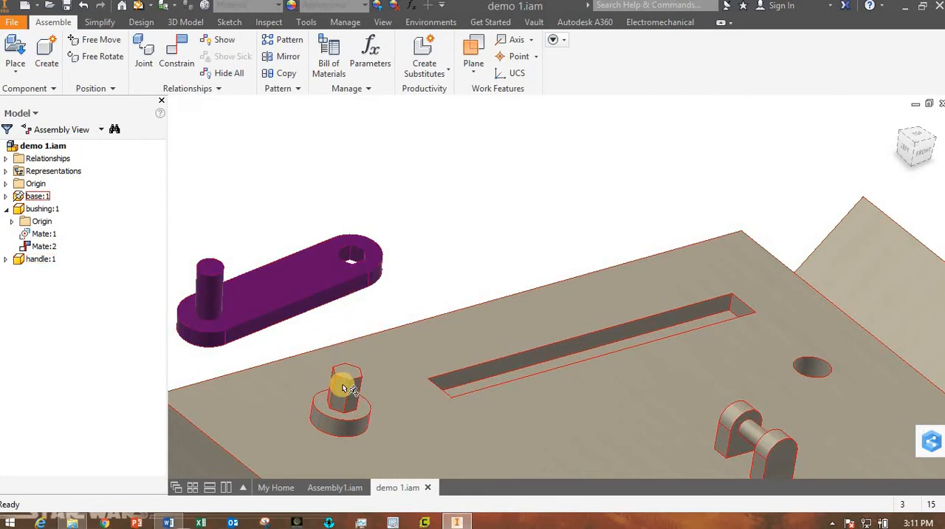
click(411, 240)
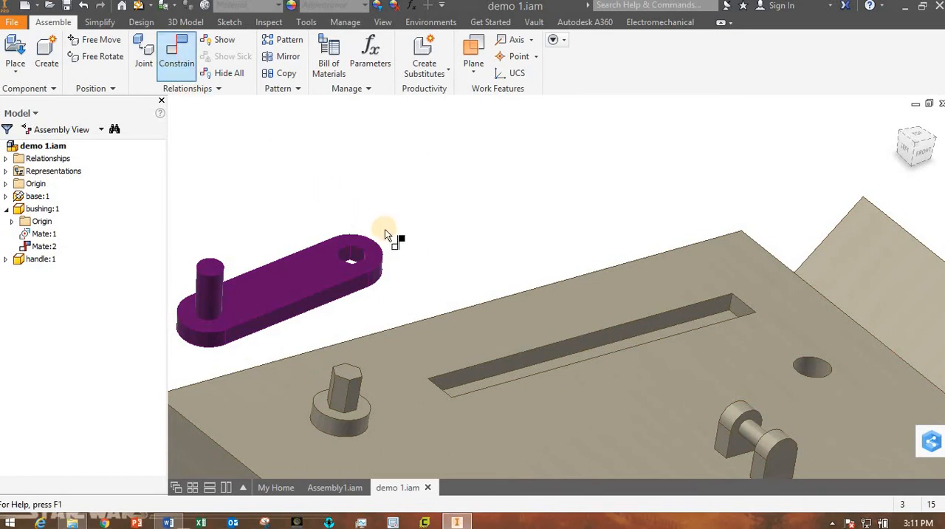
scroll(394, 323, up, 3)
scroll(393, 319, down, 2)
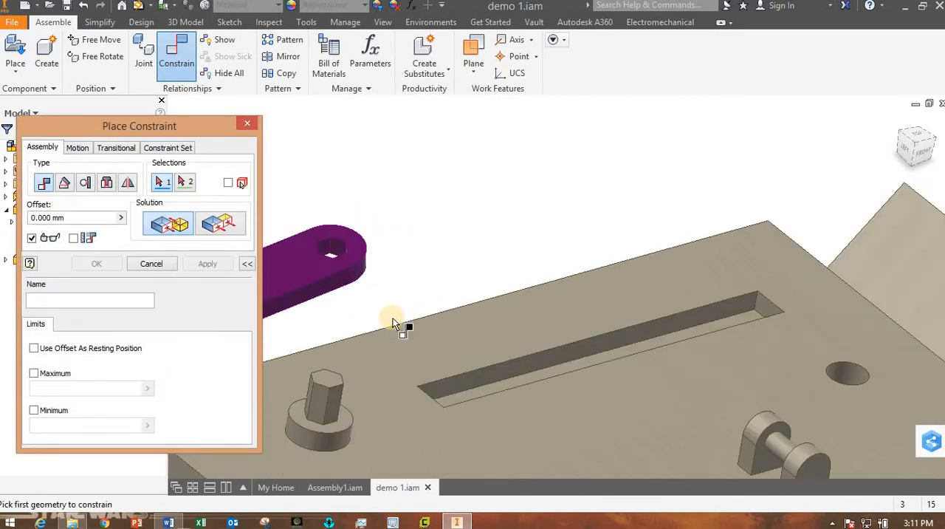
middle_drag(424, 300, 512, 313)
scroll(500, 281, up, 2)
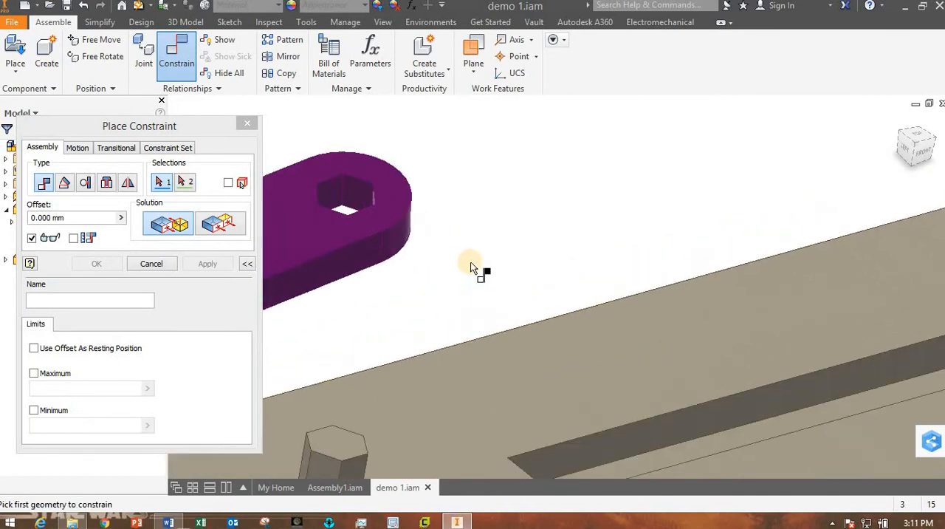
click(339, 200)
scroll(413, 336, down, 4)
middle_drag(537, 360, 552, 355)
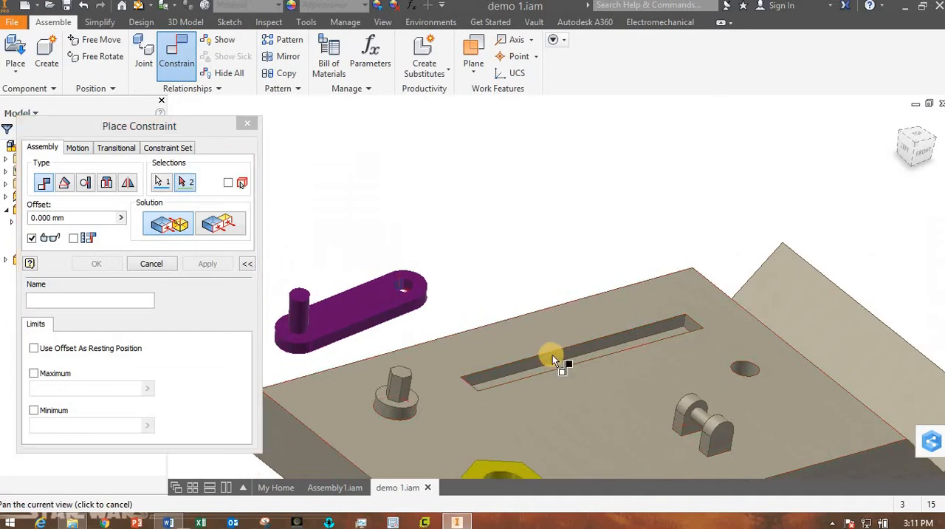
shift+middle_drag(480, 380, 652, 451)
scroll(652, 451, up, 4)
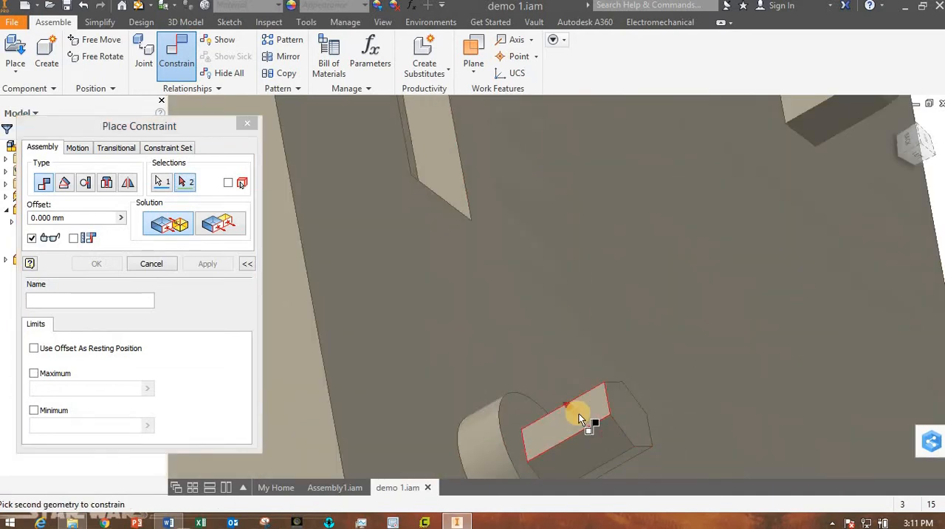
click(578, 417)
scroll(697, 460, down, 3)
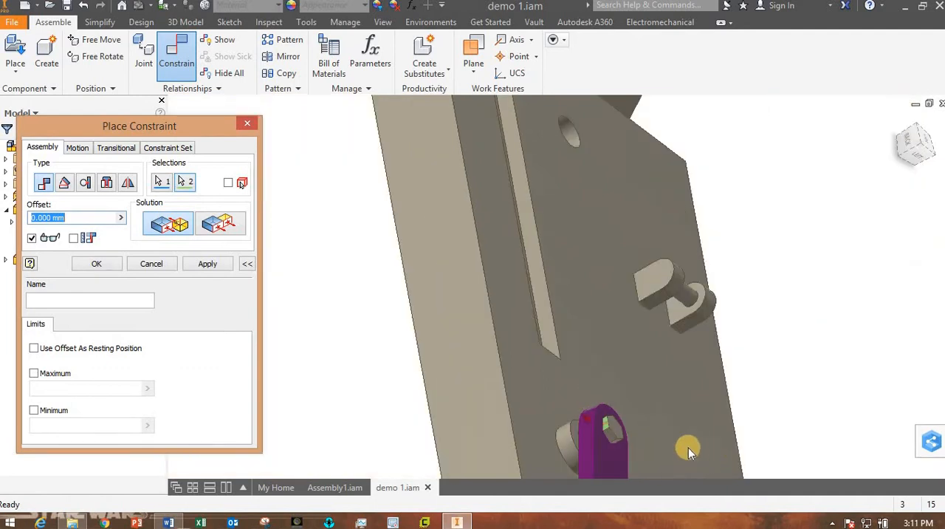
shift+middle_drag(688, 447, 576, 406)
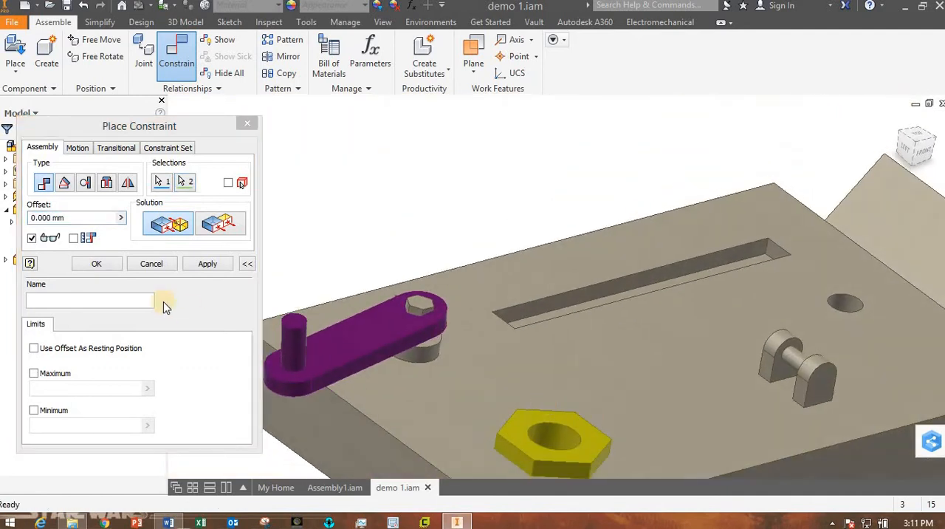
click(97, 263)
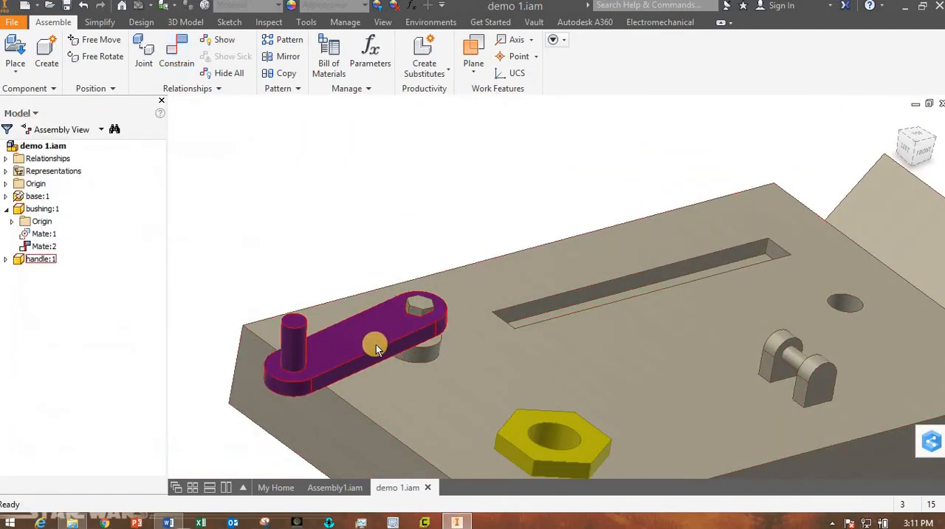
Test the handle's remaining freedom by sliding it along the mated hexagonal face, leaving it raised above the post.
mouse_move(383, 322)
mouse_down()
mouse_move(390, 288)
mouse_move(362, 341)
mouse_move(376, 337)
mouse_move(386, 313)
mouse_move(389, 325)
mouse_up()
shift+middle_drag(401, 383, 399, 329)
drag(399, 329, 376, 349)
shift+middle_drag(376, 348, 337, 312)
drag(333, 302, 479, 323)
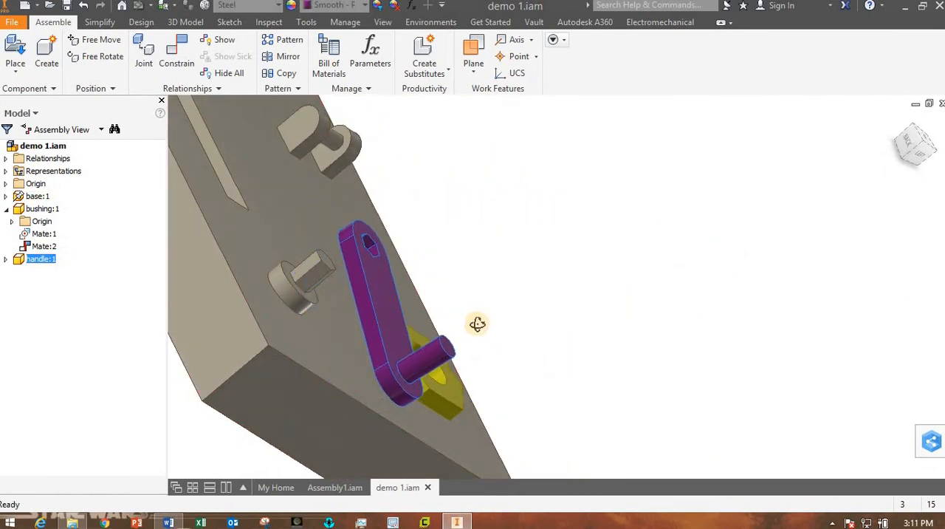
shift+middle_drag(478, 322, 363, 329)
click(313, 179)
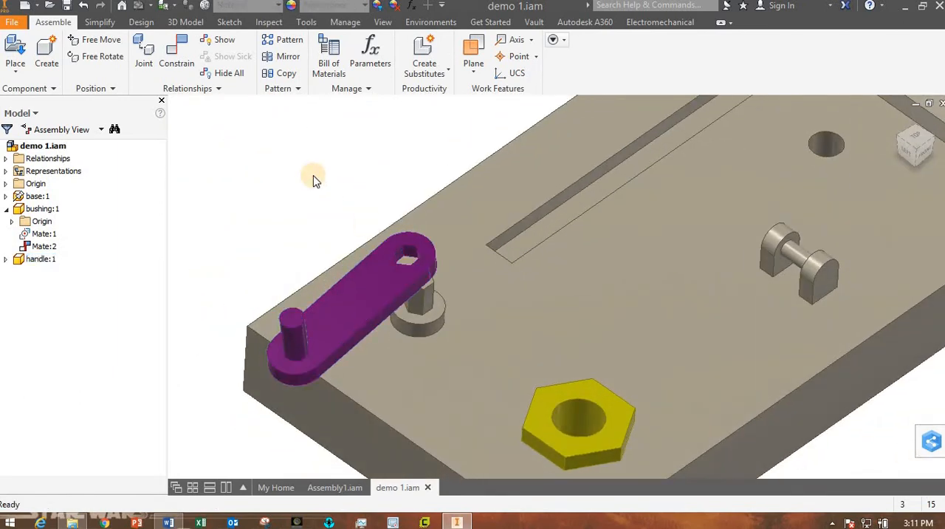
Constrain the handle's underside to the round shoulder face below the hexagonal post with a mate at 0.000 mm offset.
shift+middle_drag(323, 304, 495, 235)
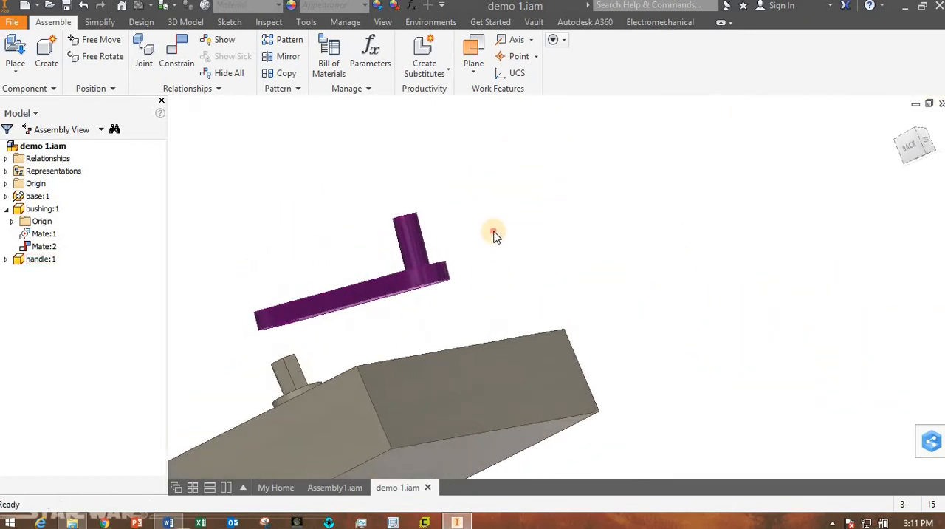
click(172, 65)
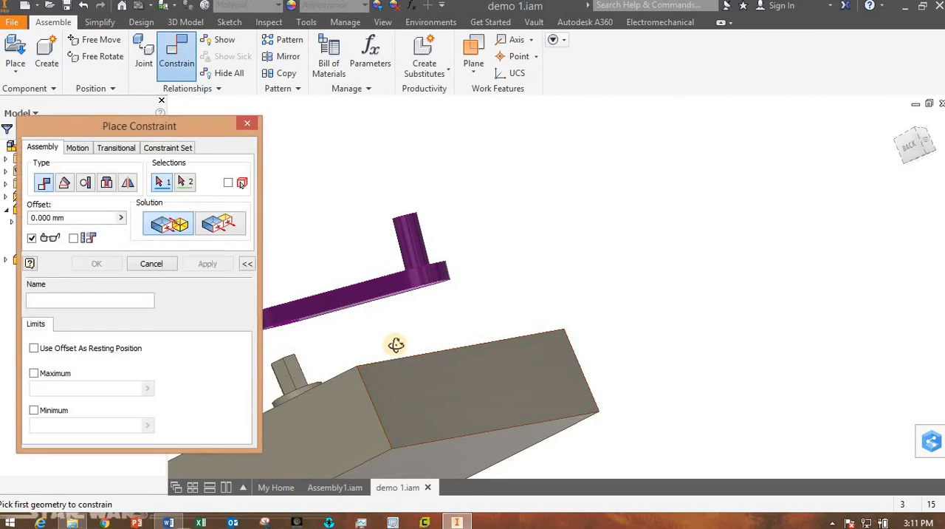
shift+middle_drag(392, 343, 405, 325)
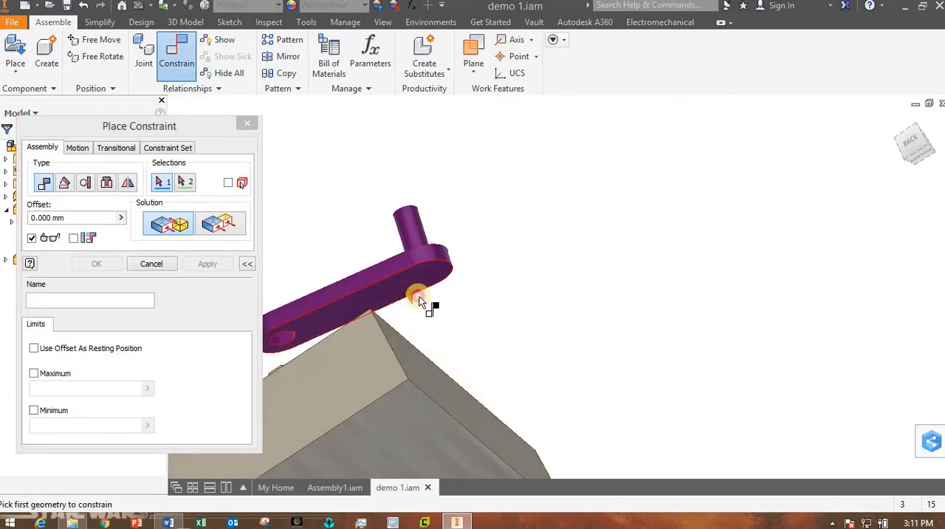
click(418, 302)
shift+middle_drag(477, 376, 306, 386)
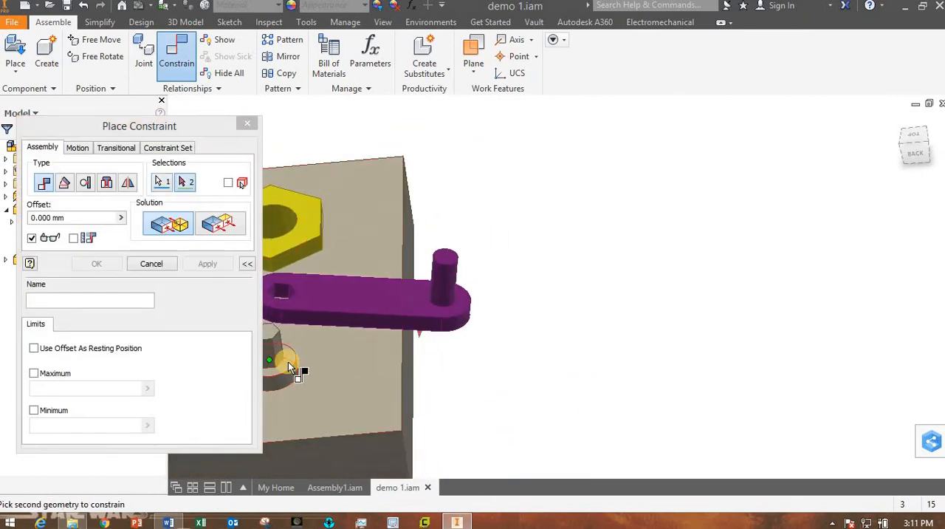
click(288, 362)
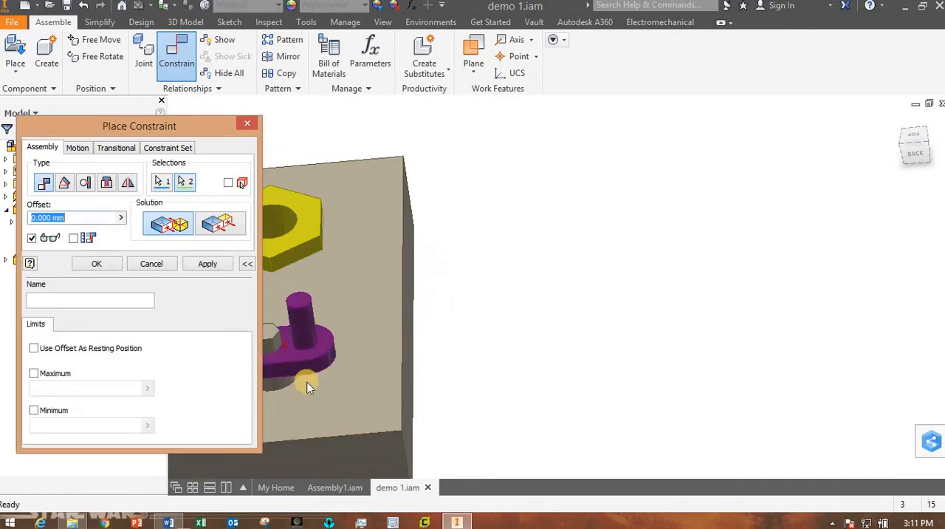
shift+middle_drag(287, 361, 157, 284)
click(96, 263)
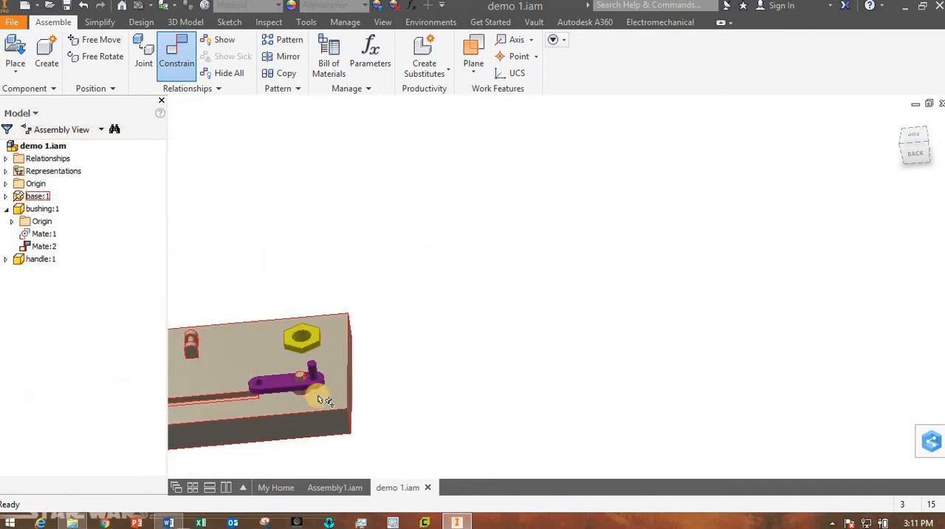
Slide the handle across the post's shoulder so its hexagonal hole sits just beside the post.
scroll(308, 394, down, 4)
shift+middle_drag(412, 341, 689, 392)
drag(687, 391, 754, 400)
shift+middle_drag(688, 391, 700, 397)
scroll(701, 383, down, 3)
scroll(709, 385, down, 3)
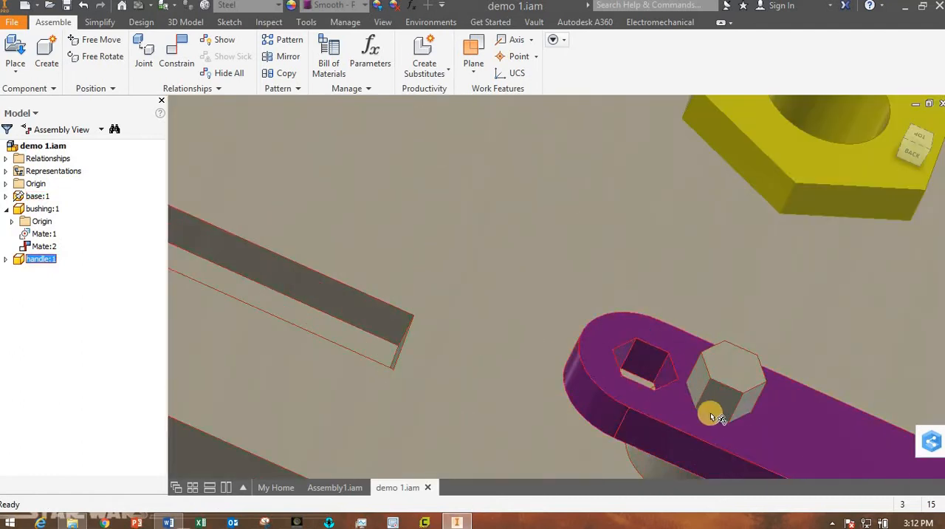
Constrain another flat face inside the handle's hexagonal hole to the matching side of the base's post with a mate at 0.000 mm offset.
shift+middle_drag(717, 406, 723, 340)
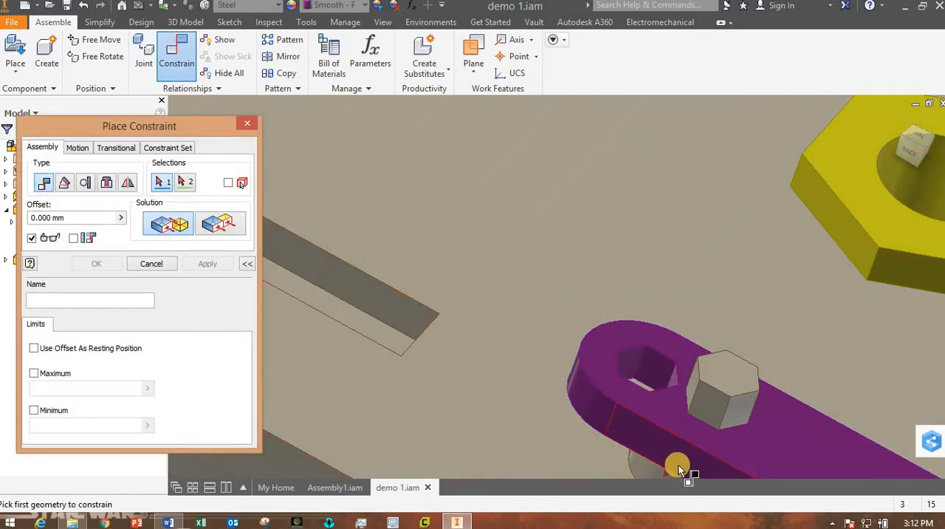
shift+middle_drag(679, 468, 624, 472)
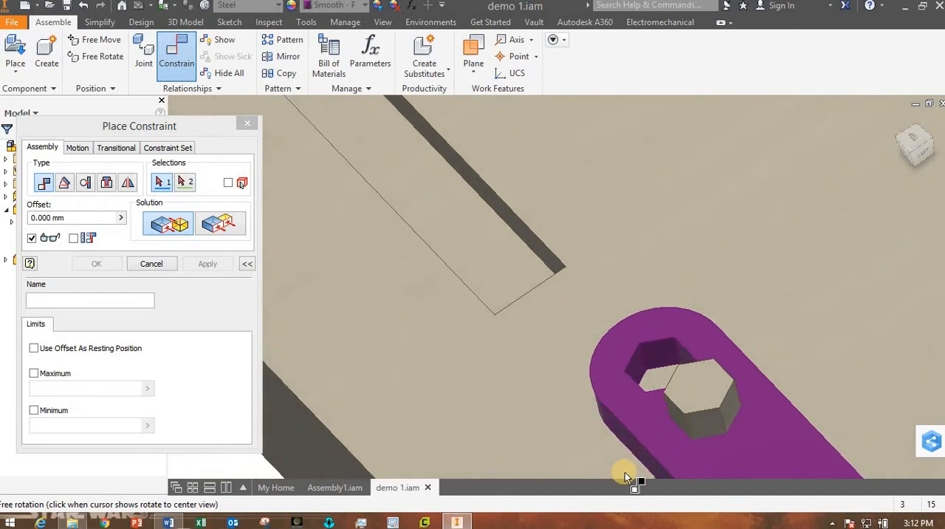
click(636, 368)
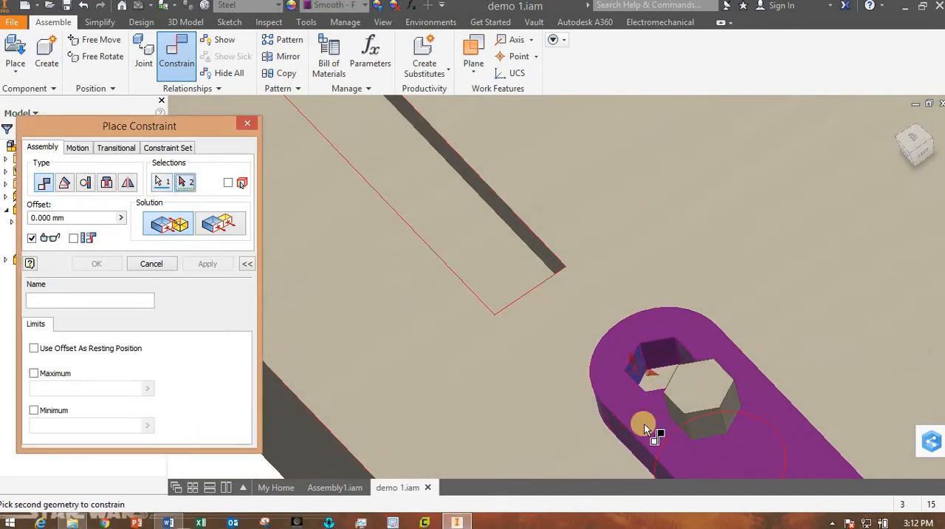
shift+middle_drag(681, 432, 659, 396)
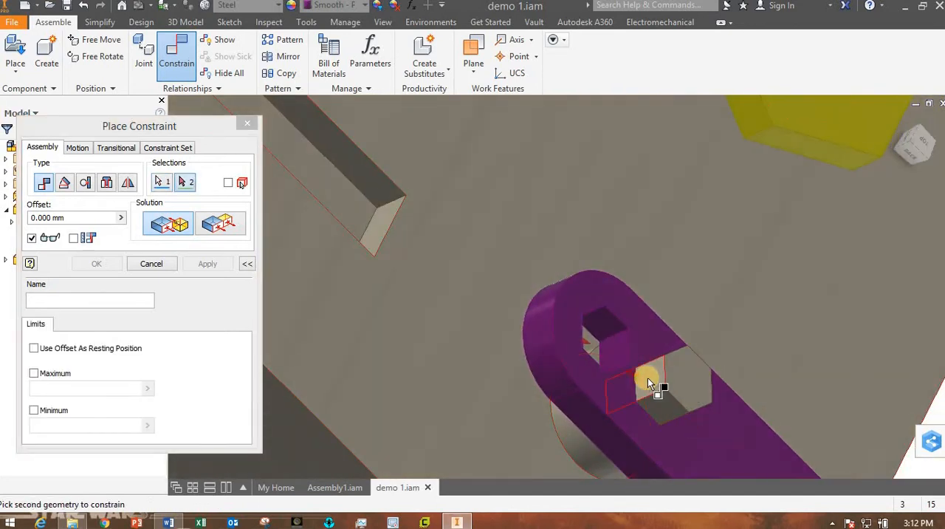
click(647, 377)
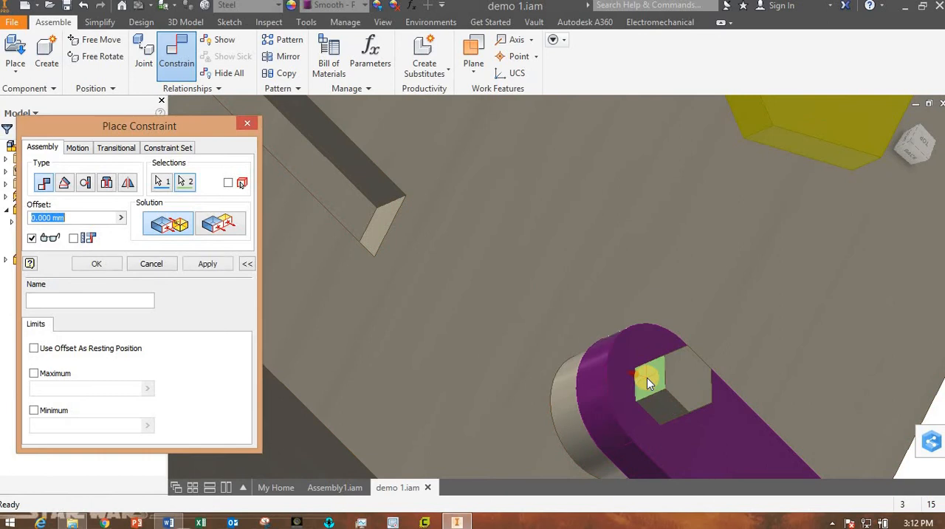
click(107, 265)
Test whether the handle still has any freedom by trying to move it by its arm and its upright grip.
shift+middle_drag(813, 437, 576, 426)
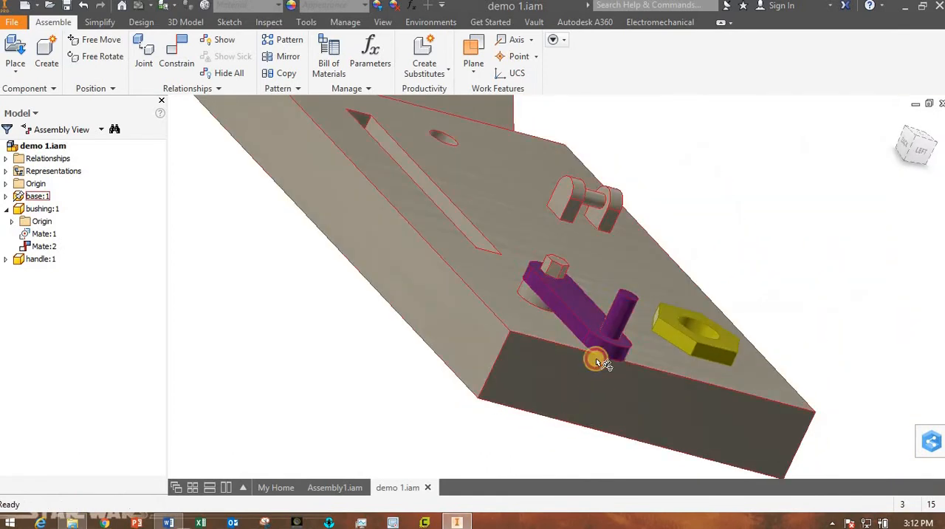
drag(598, 336, 662, 346)
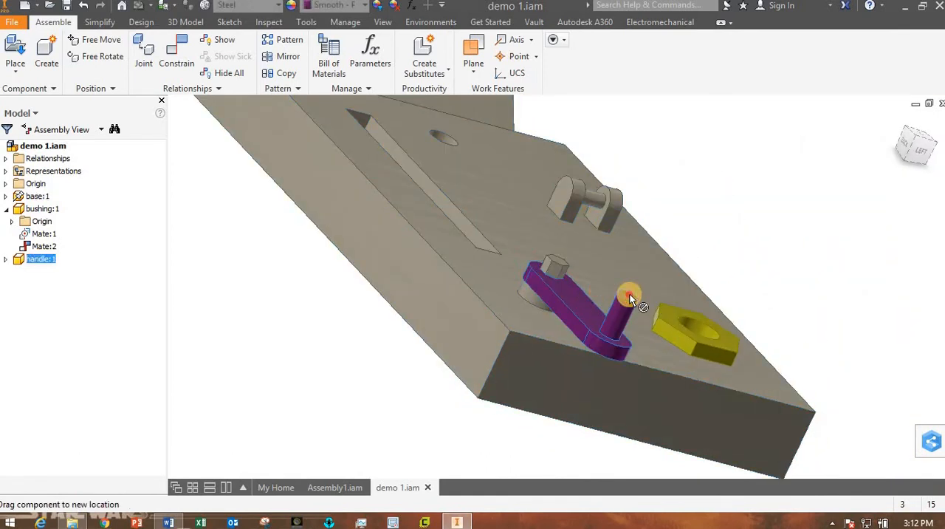
drag(629, 298, 628, 299)
click(331, 371)
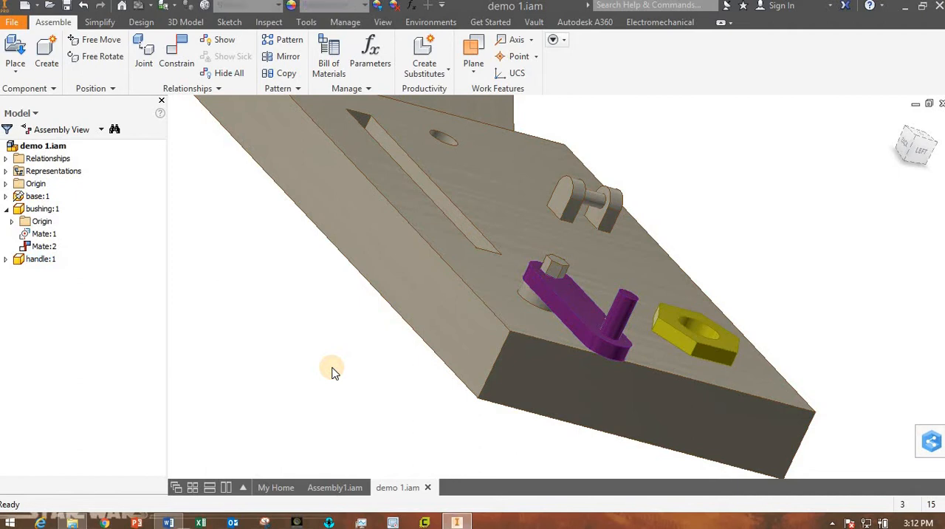
Collapse the bushing's entry in the model tree and list the constraints applied to the handle.
click(6, 209)
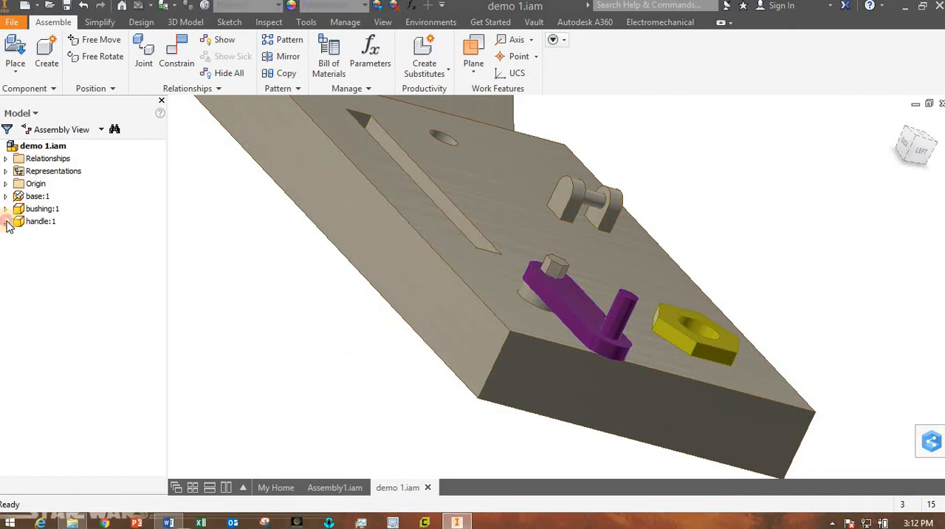
click(7, 222)
click(43, 271)
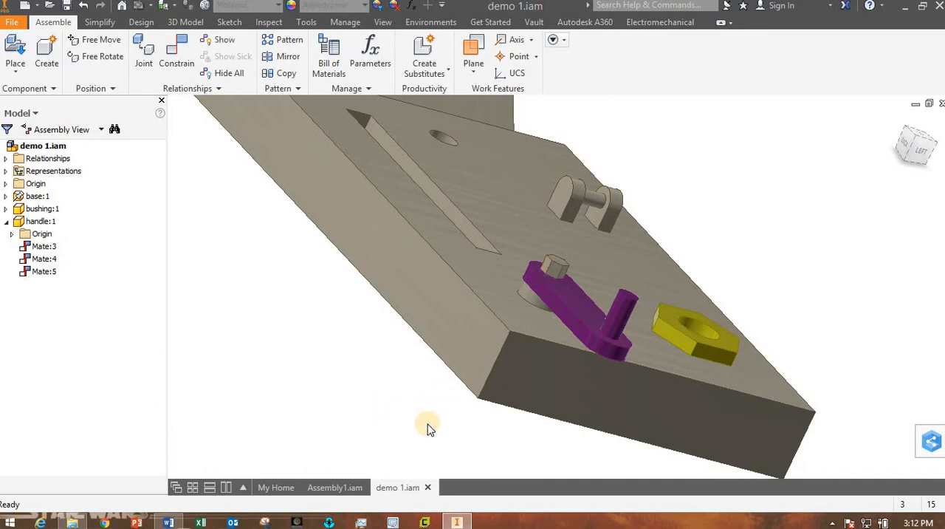
Compare the whole assembly with the labelled figure in Lab05.docx in Word, and return to Inventor.
shift+middle_drag(431, 428, 546, 402)
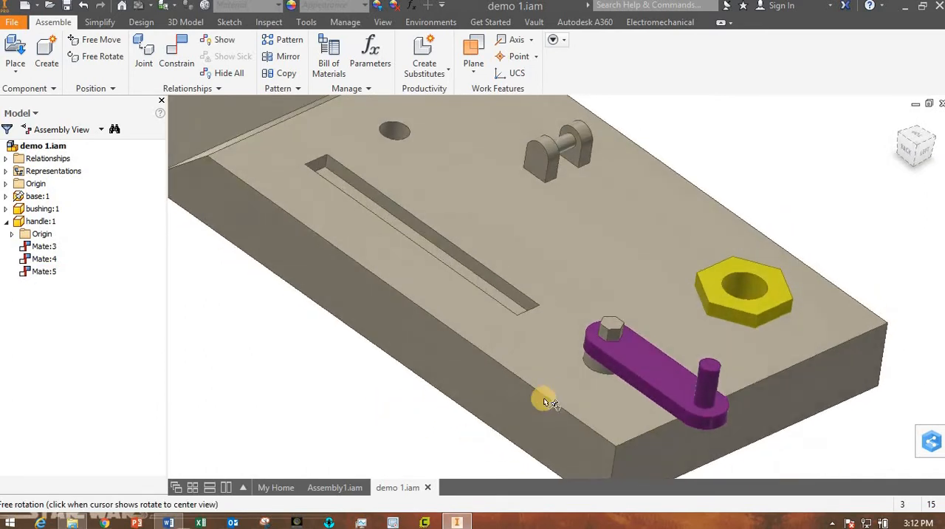
scroll(565, 380, up, 3)
scroll(566, 381, down, 3)
scroll(565, 380, up, 3)
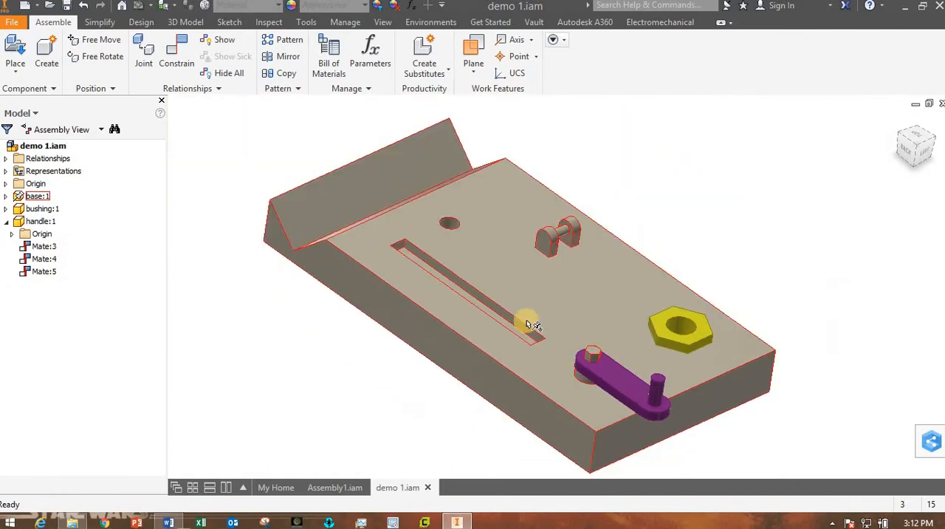
click(170, 523)
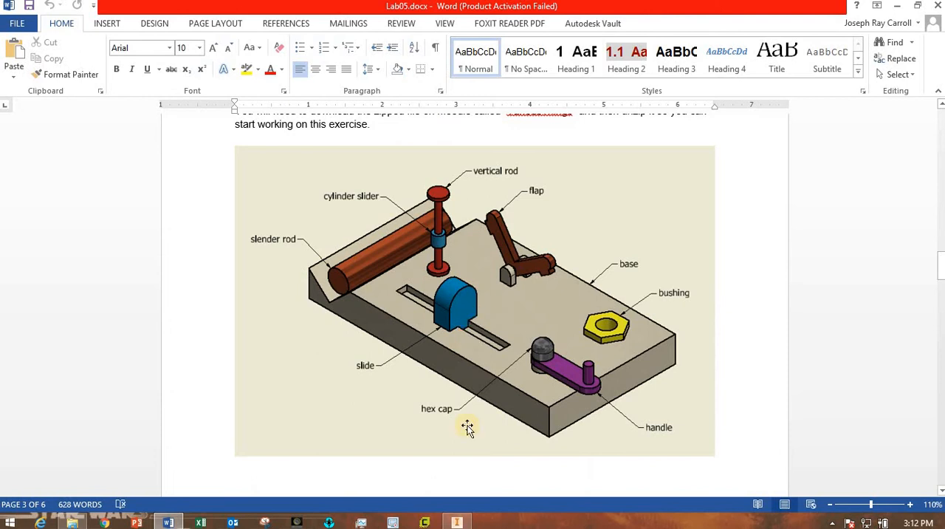
click(457, 522)
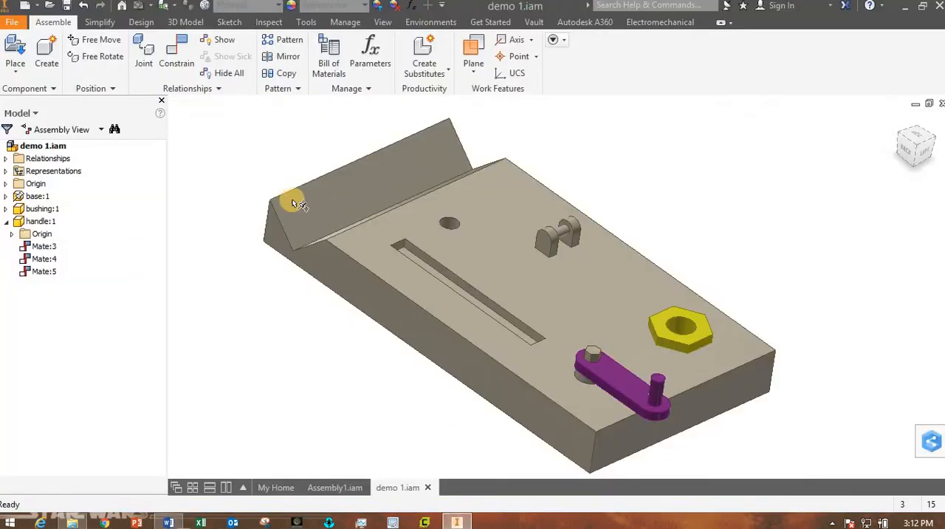
Place one instance of slide.ipt from the class demonstration parts folder above the back of the base.
click(15, 51)
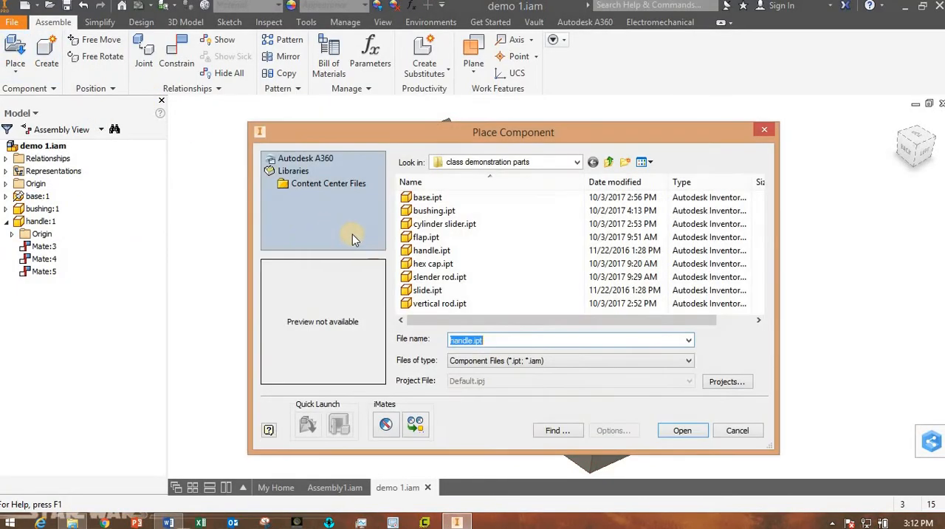
click(427, 290)
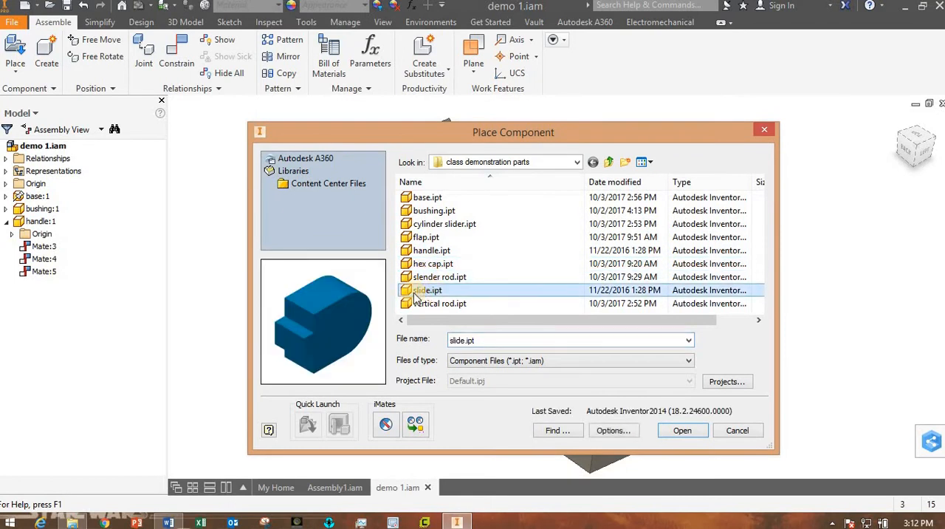
click(682, 431)
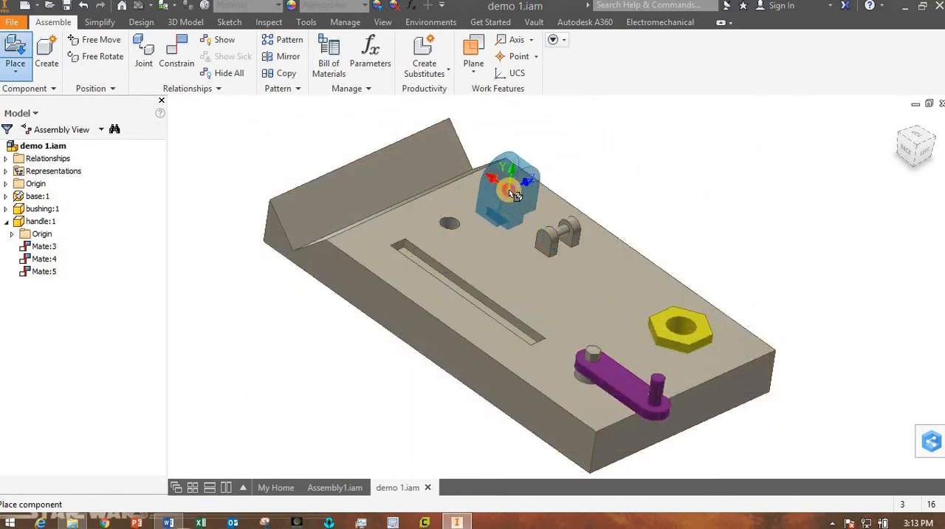
click(506, 189)
key(Escape)
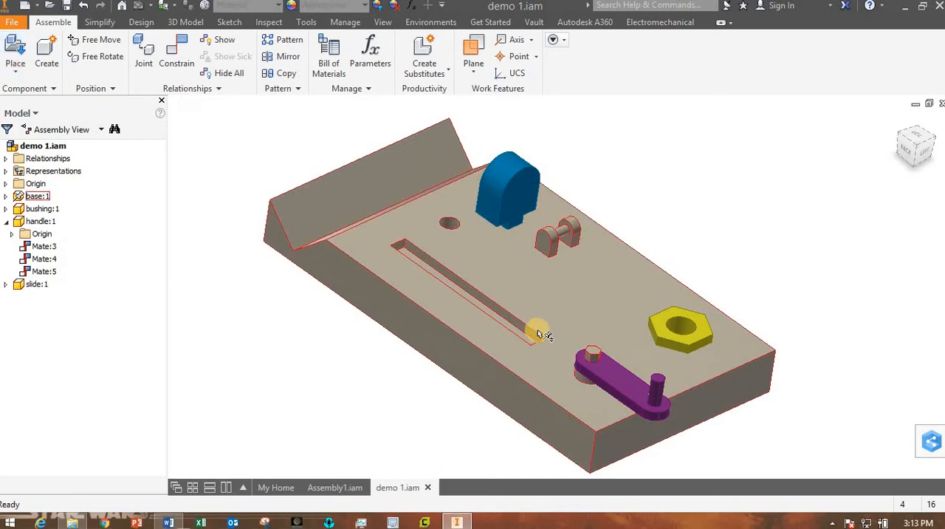
Move the slide component over next to the base's long slot, with its underside and the slot within reach.
shift+middle_drag(537, 333, 535, 227)
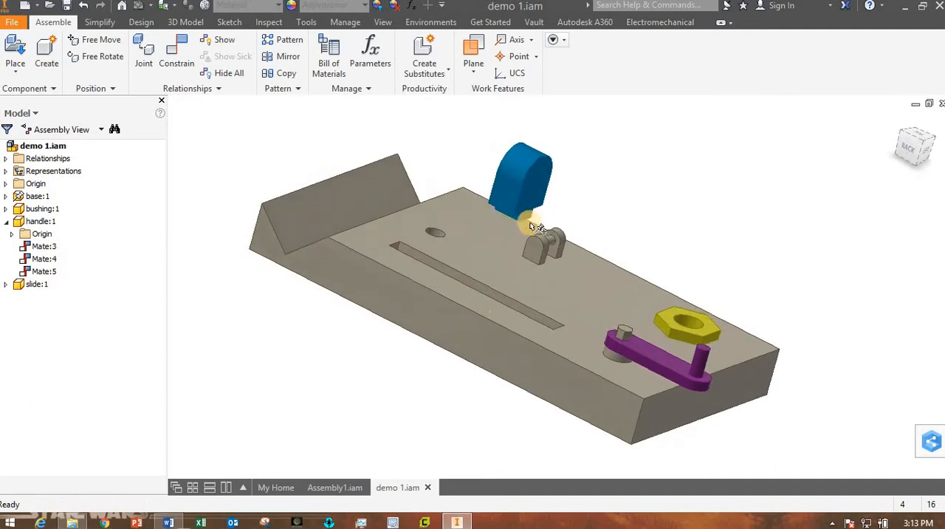
drag(517, 193, 519, 276)
shift+middle_drag(532, 293, 376, 236)
scroll(494, 281, up, 5)
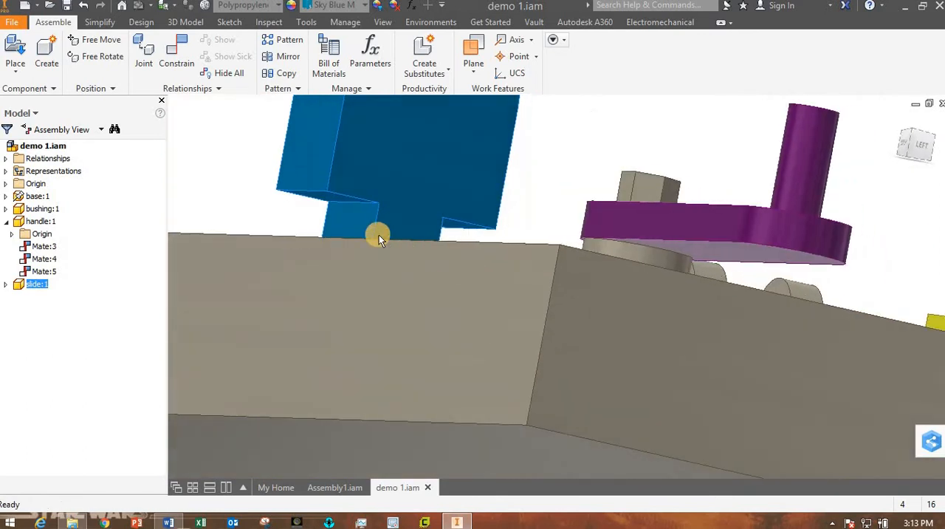
shift+middle_drag(321, 198, 288, 375)
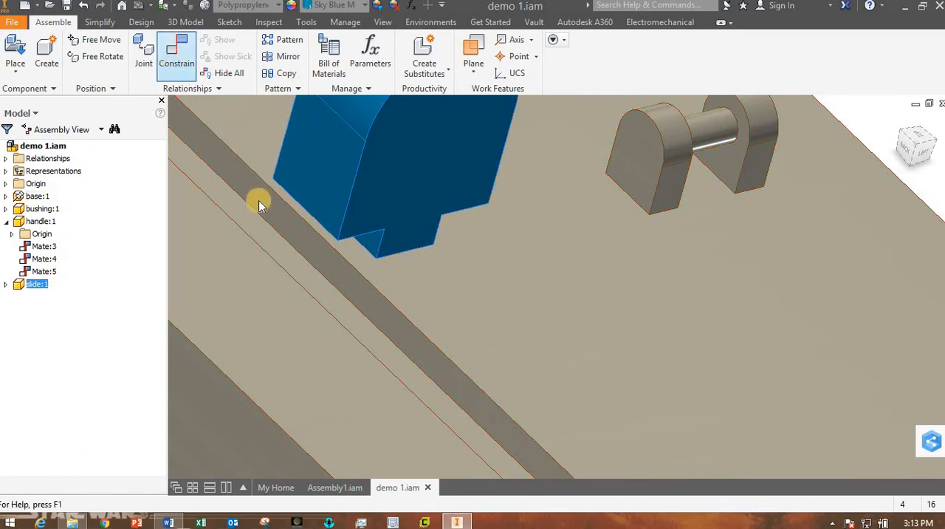
Constrain the base's top face to the slide's underside shoulder beside its tongue with a mate at 0.000 mm offset.
click(308, 373)
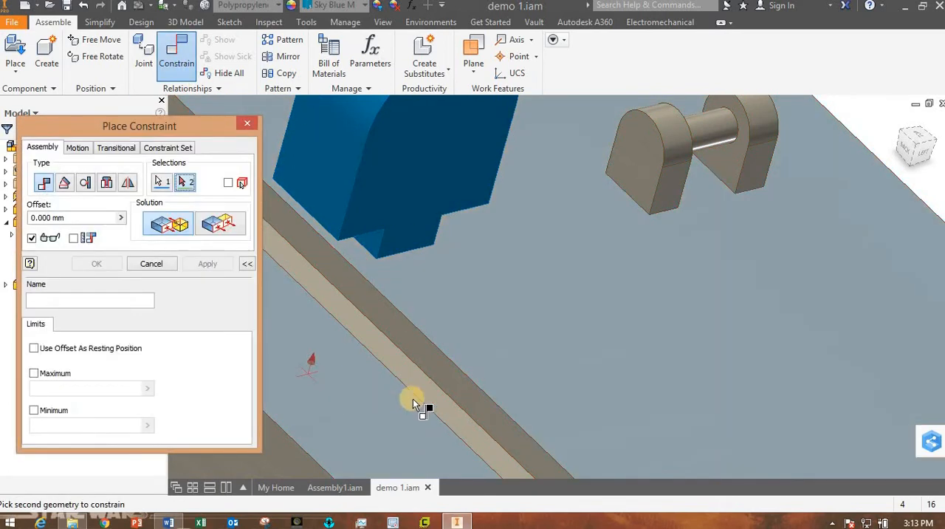
shift+middle_drag(413, 399, 400, 239)
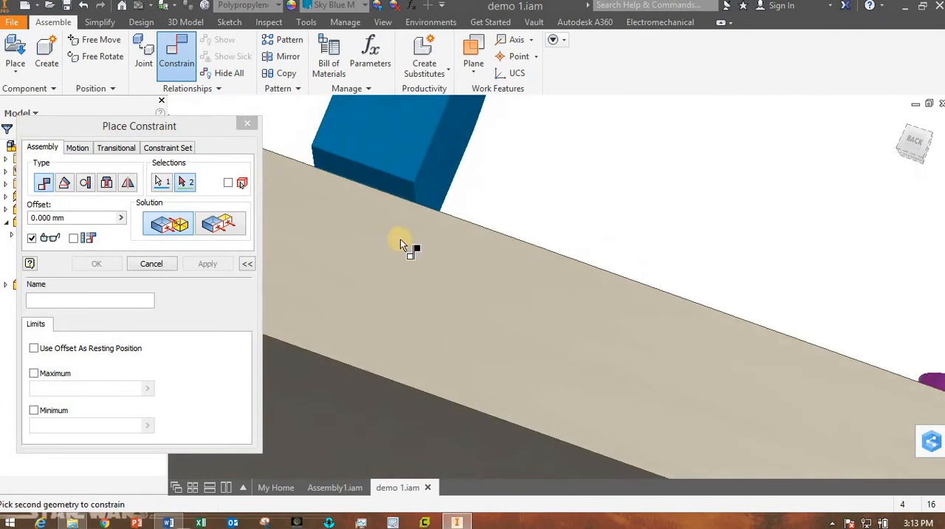
scroll(400, 238, up, 3)
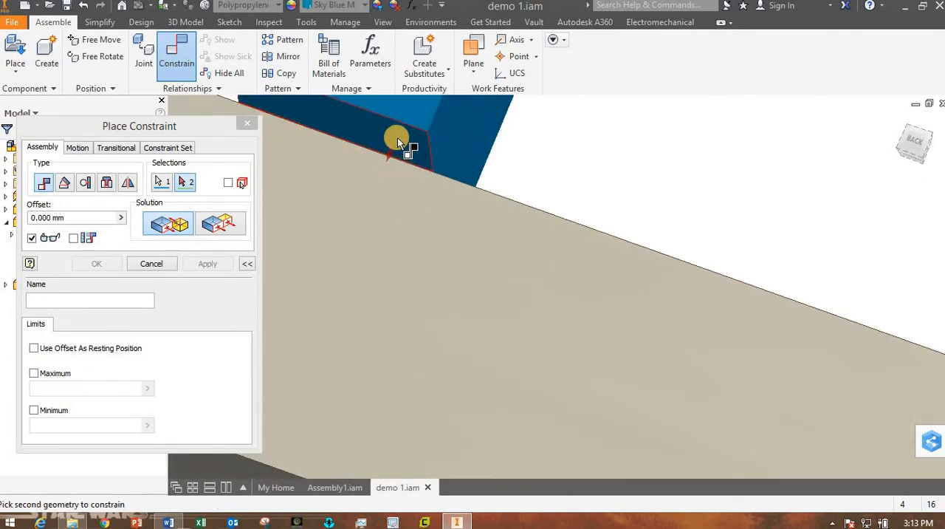
click(396, 137)
shift+middle_drag(516, 306, 466, 323)
scroll(460, 335, down, 3)
click(101, 262)
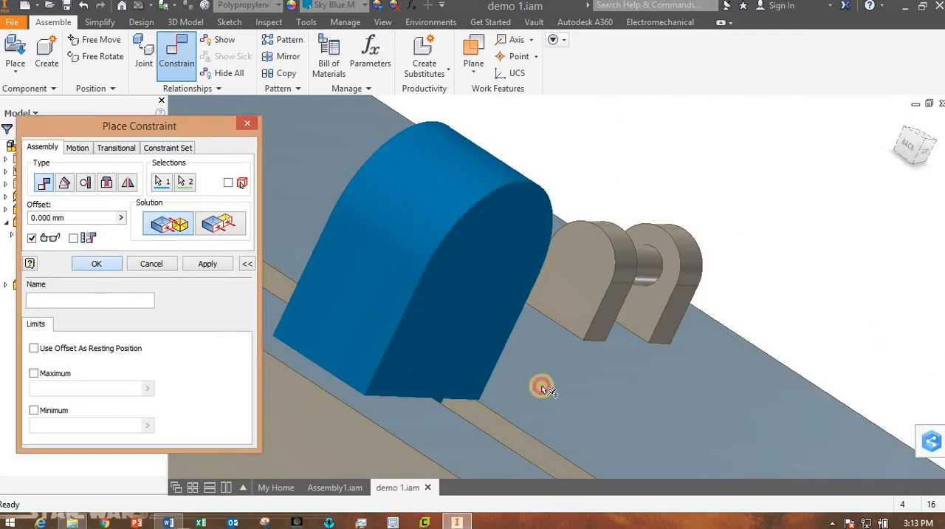
Move the slide across the base's top face so its tongue sits at the long slot.
shift+middle_drag(515, 396, 375, 362)
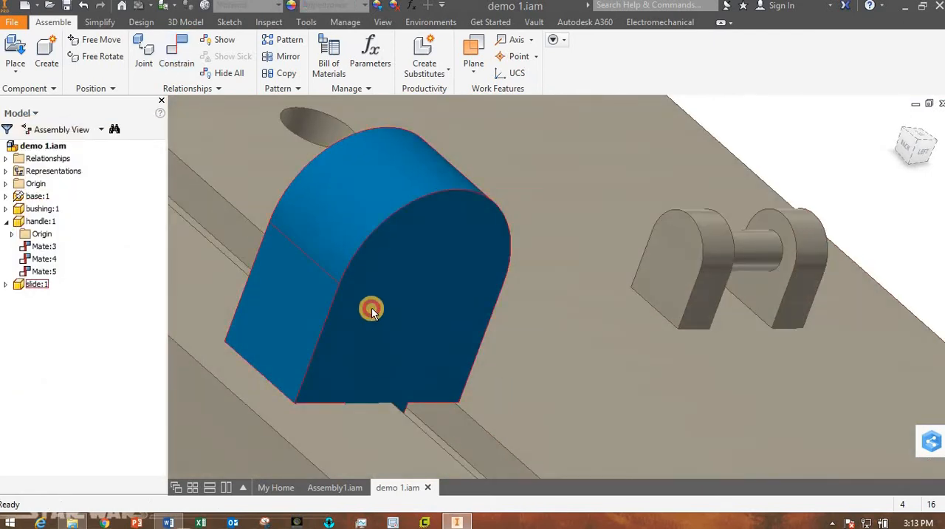
drag(371, 307, 378, 267)
shift+middle_drag(543, 401, 517, 392)
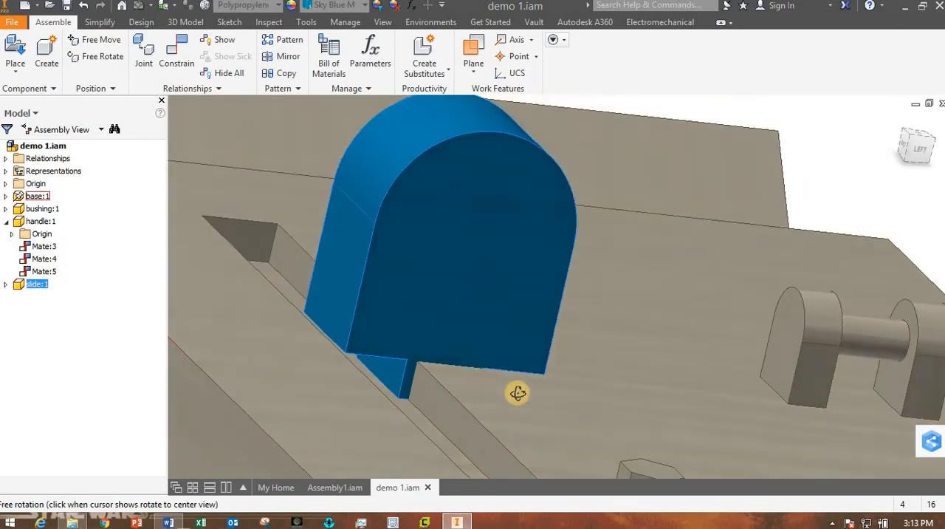
Constrain the side face of the slide's tongue to the long side wall of the slot with a mate at 0.000 mm offset.
click(177, 55)
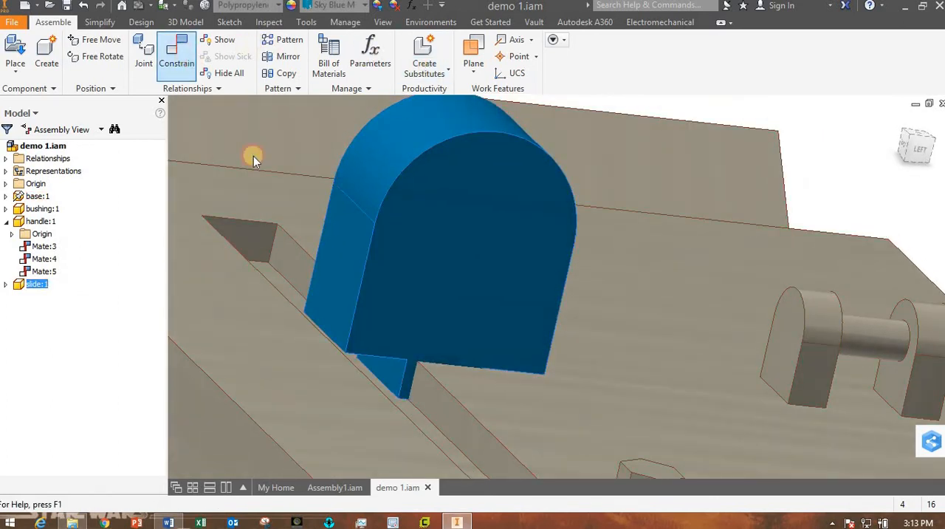
click(390, 370)
shift+middle_drag(483, 412, 413, 404)
click(321, 364)
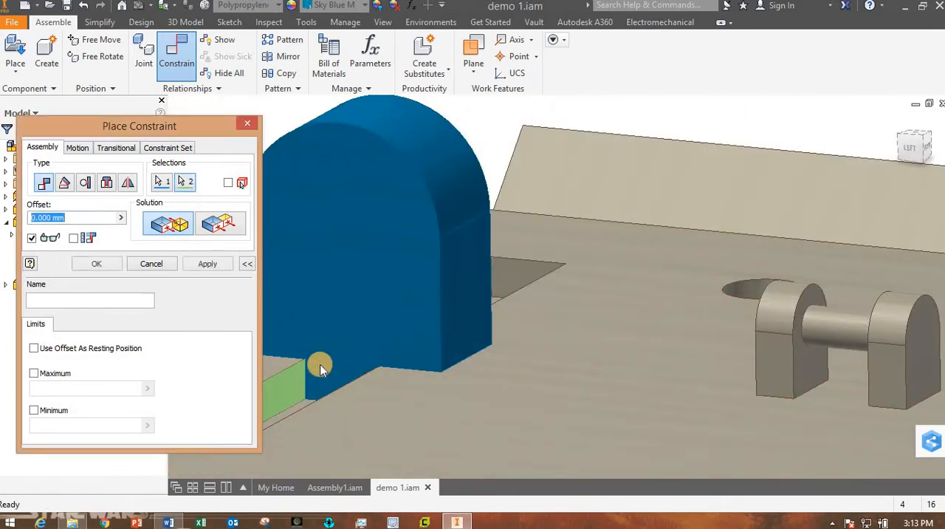
click(97, 263)
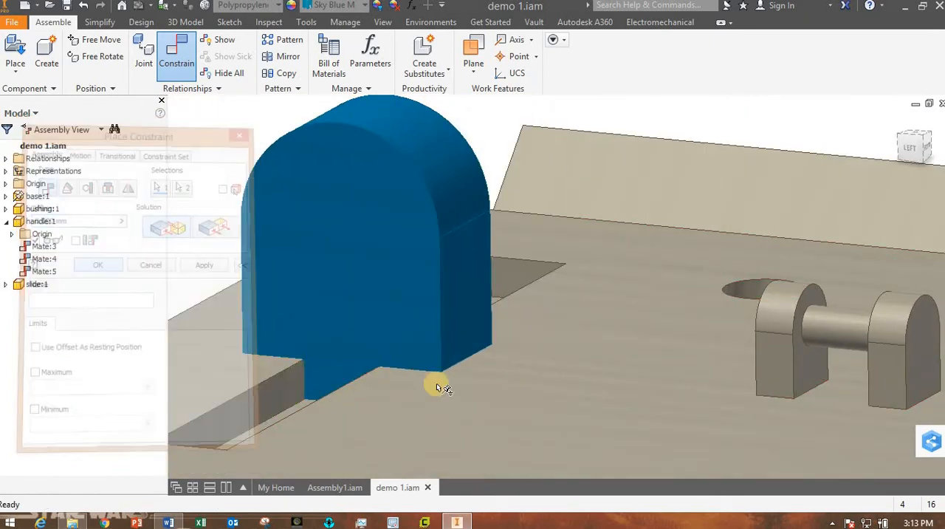
Test the slide's remaining freedom by moving it back and forth along the slot, leaving it near the slot's middle.
shift+middle_drag(394, 399, 519, 412)
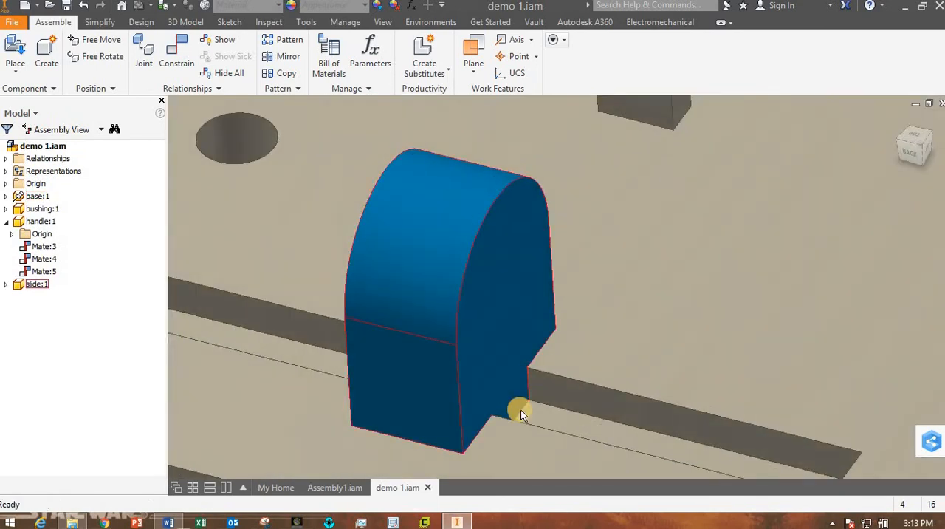
scroll(519, 408, down, 5)
drag(474, 362, 537, 379)
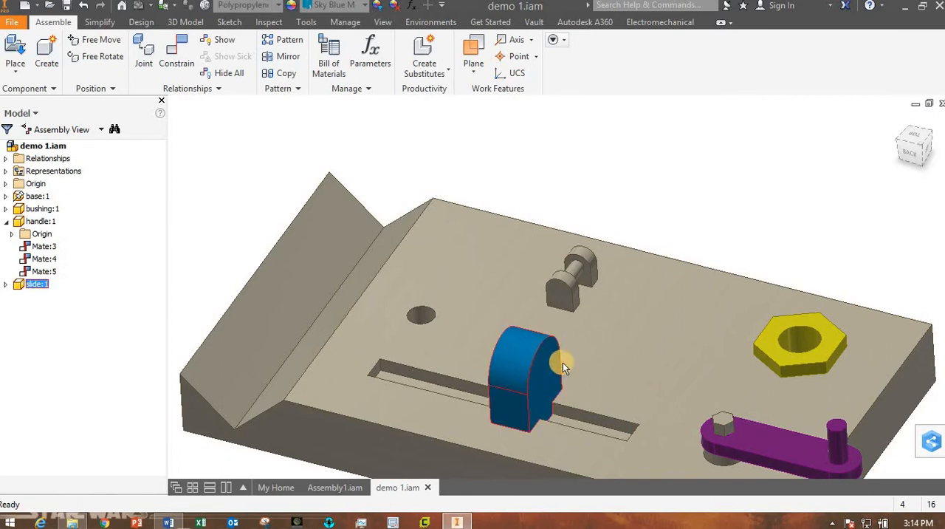
drag(398, 358, 517, 385)
click(668, 167)
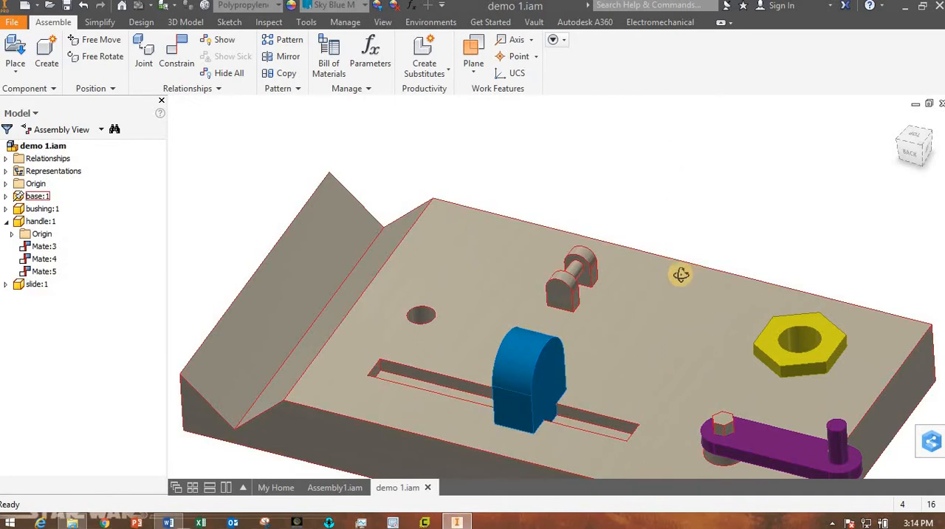
Select the slide tongue's end face and the slot's end wall nearest the purple handle for a new mate constraint.
mouse_move(680, 274)
shift+middle_down()
mouse_move(697, 281)
mouse_move(697, 270)
shift+middle_up()
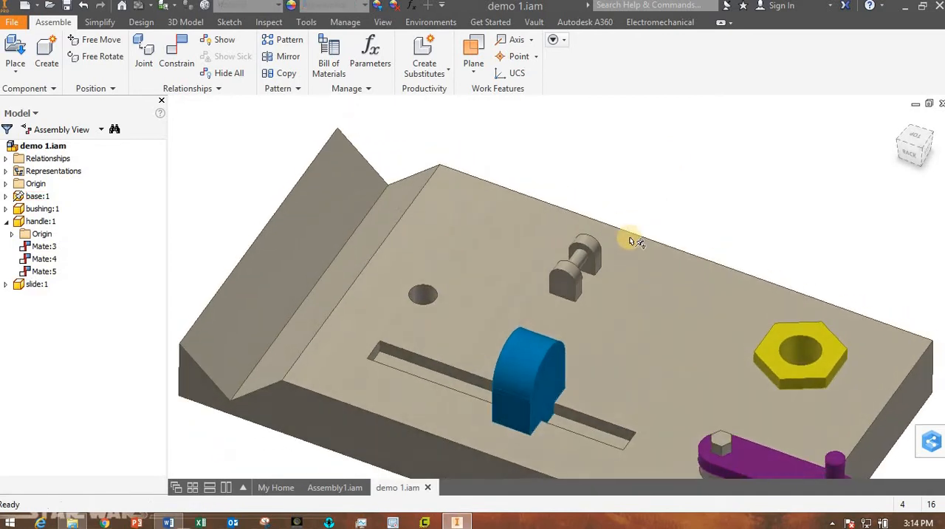
click(170, 57)
middle_drag(670, 354, 664, 304)
click(546, 337)
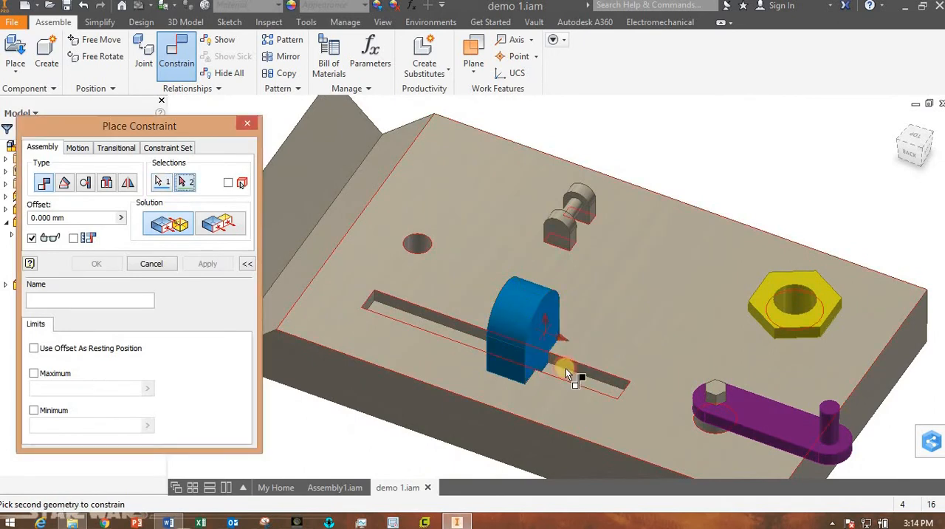
shift+middle_drag(598, 443, 647, 453)
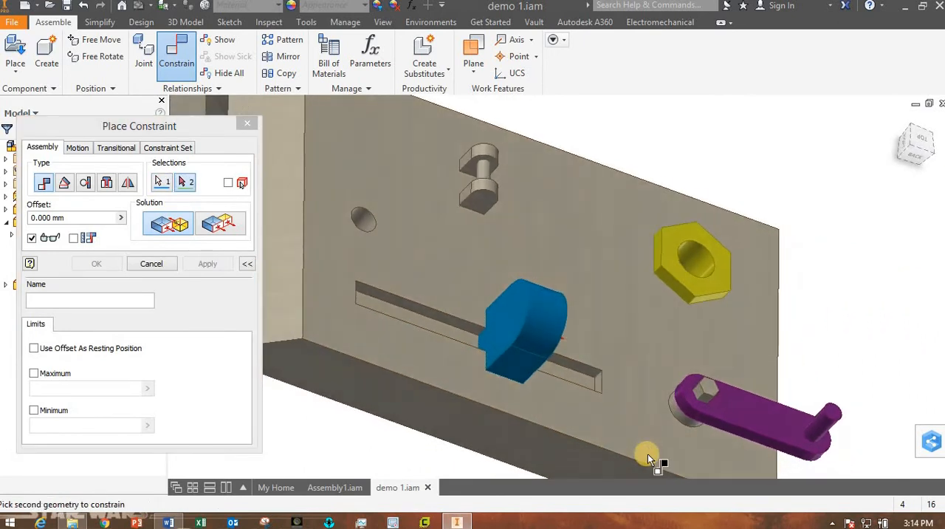
scroll(595, 385, up, 5)
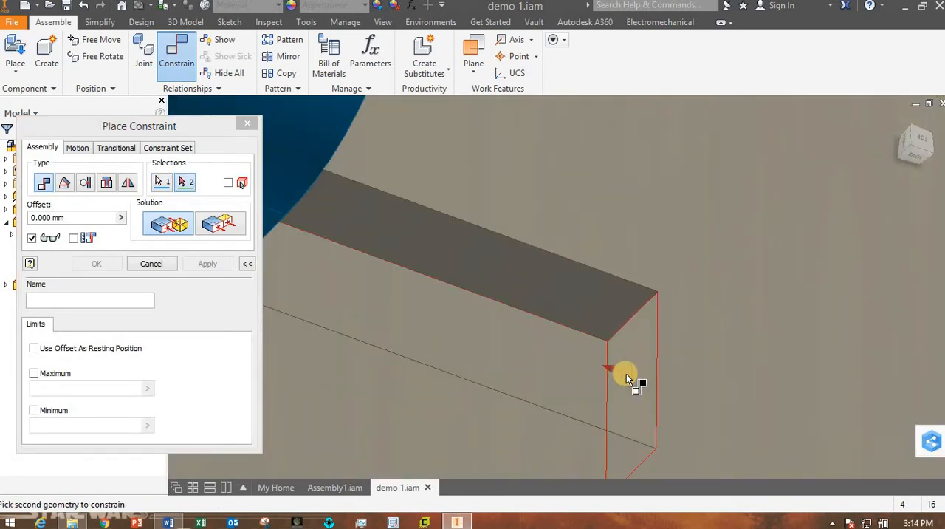
click(625, 373)
scroll(626, 394, down, 5)
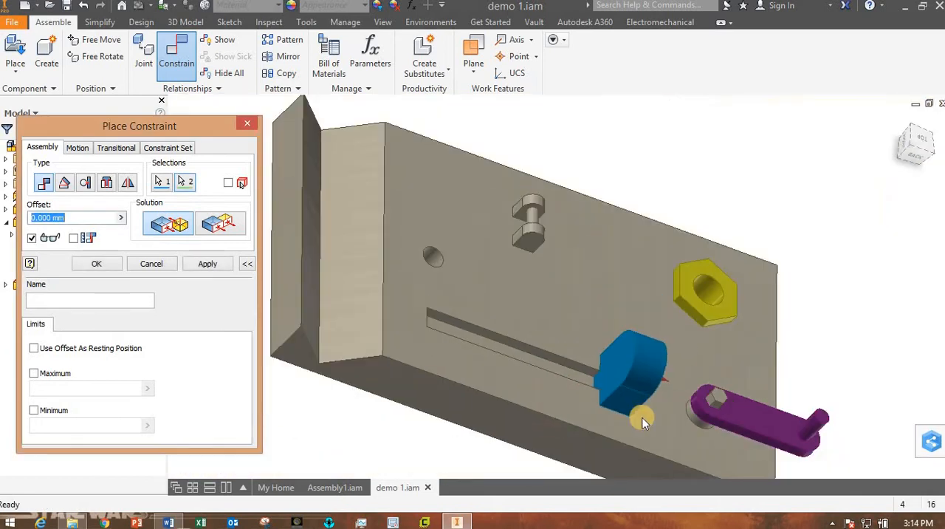
shift+middle_drag(639, 415, 508, 246)
mouse_move(513, 325)
shift+middle_down()
mouse_move(521, 338)
mouse_move(520, 325)
shift+middle_up()
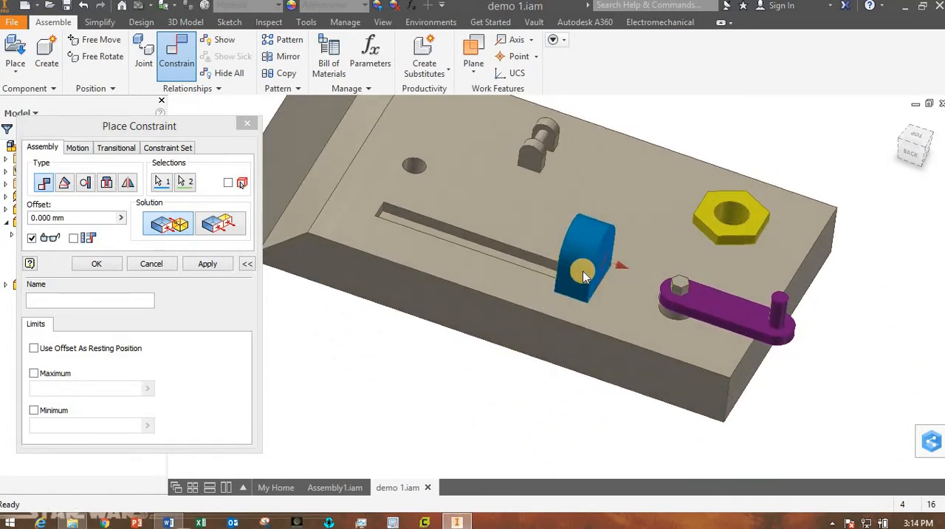
Enable offset limits on the slide's end mate, with minimum 0.000 mm and maximum 20 mm, and create the constraint.
click(43, 327)
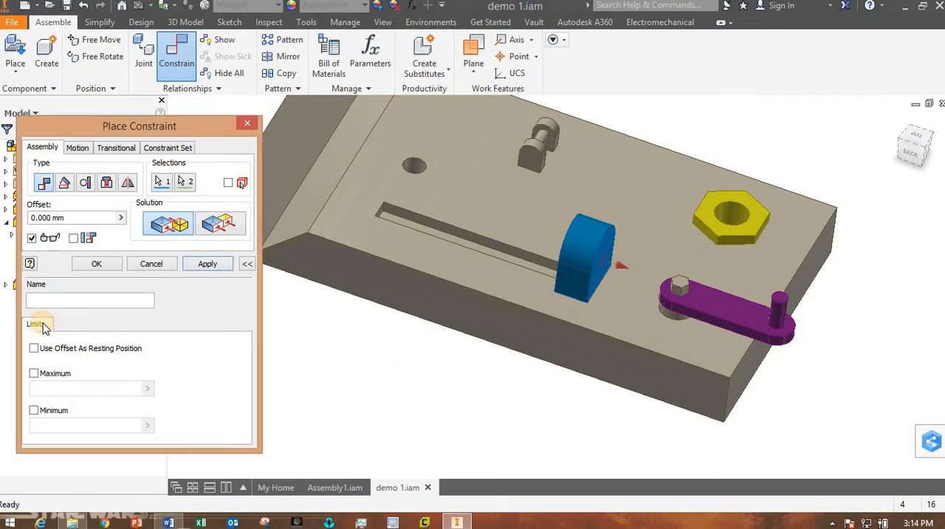
click(247, 264)
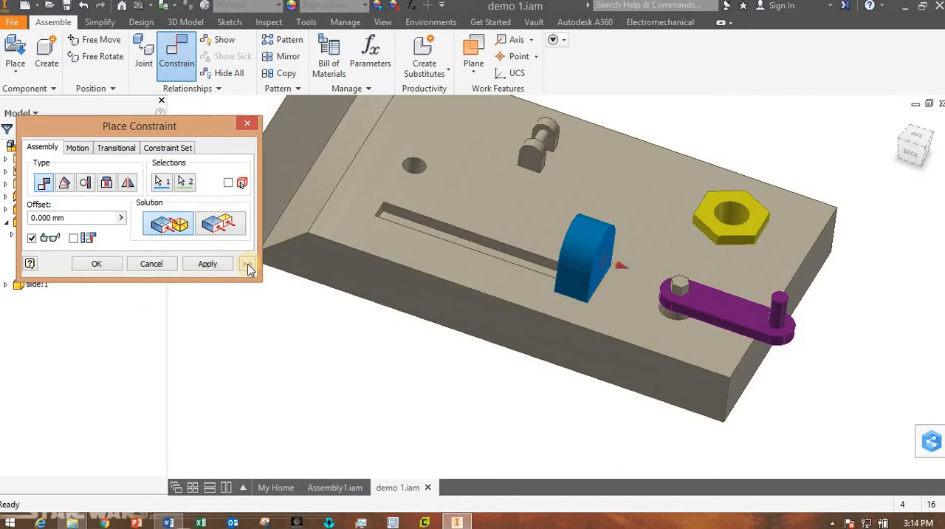
click(247, 265)
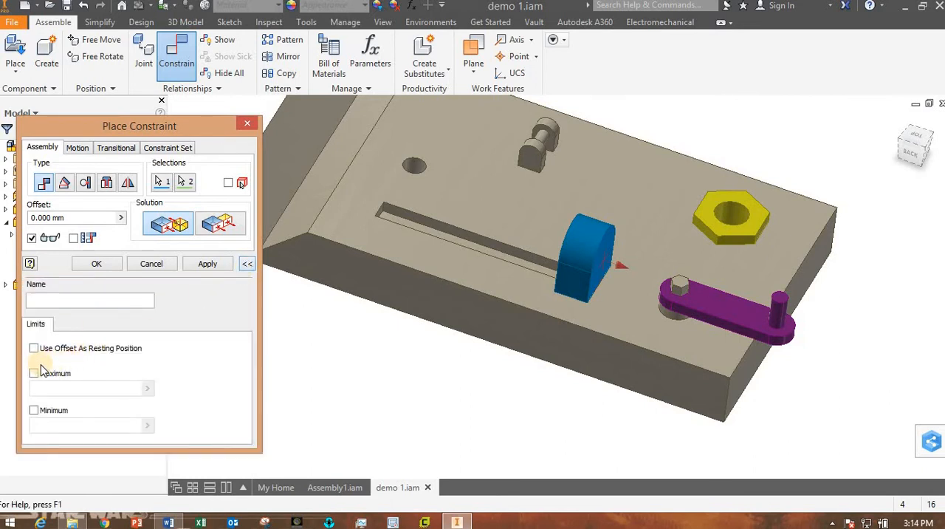
click(34, 411)
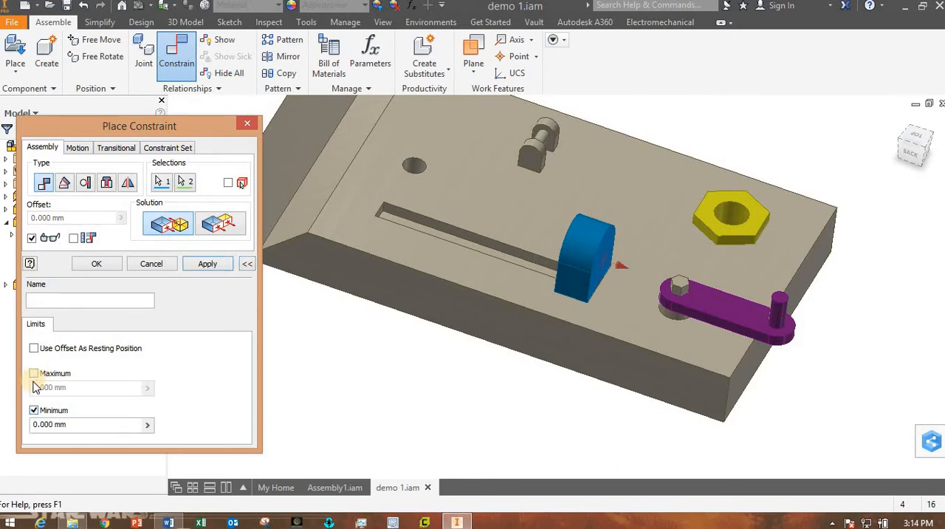
click(34, 373)
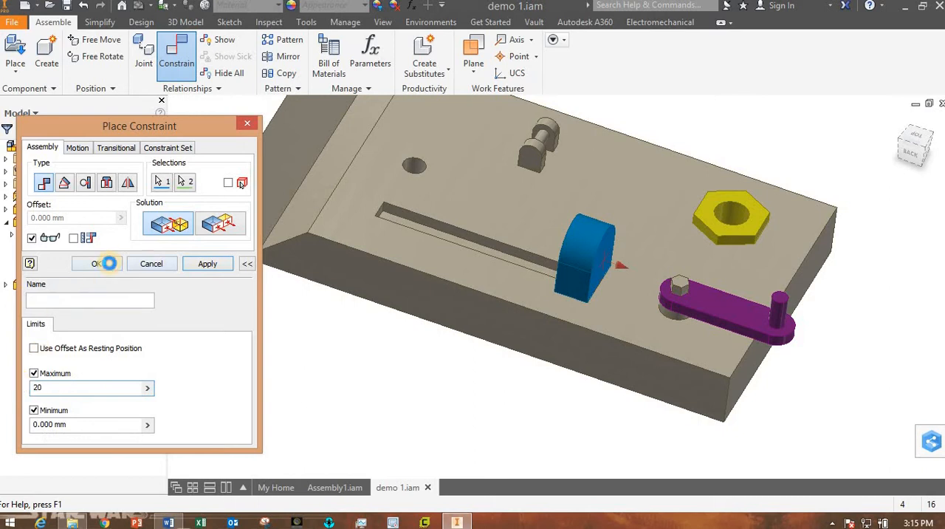
click(109, 263)
Test the slide's limited travel along the slot and locate its limit mate among the slide's constraints.
mouse_move(544, 256)
mouse_down()
mouse_move(481, 228)
mouse_move(561, 253)
mouse_move(584, 268)
mouse_move(489, 225)
mouse_move(601, 273)
mouse_move(493, 225)
mouse_move(497, 240)
mouse_move(612, 284)
mouse_move(478, 225)
mouse_move(540, 251)
mouse_up()
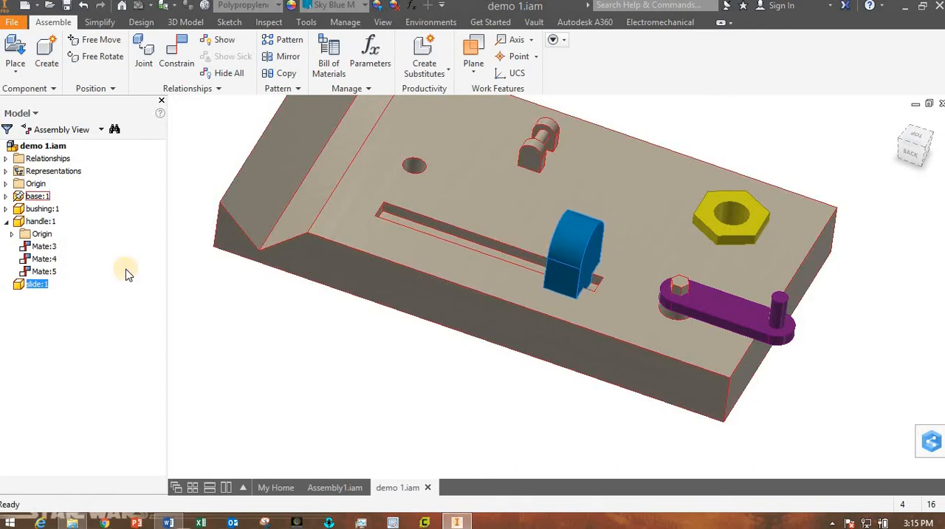
click(6, 284)
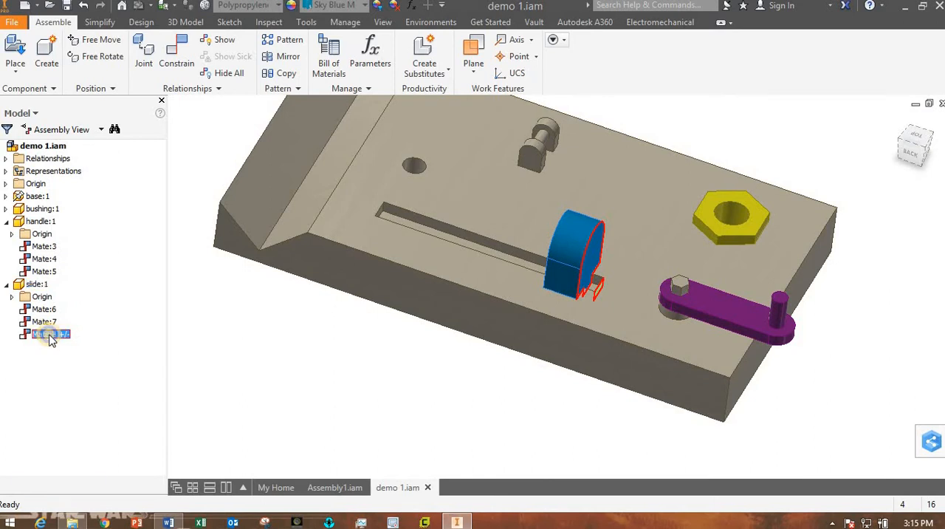
right_click(50, 338)
click(29, 378)
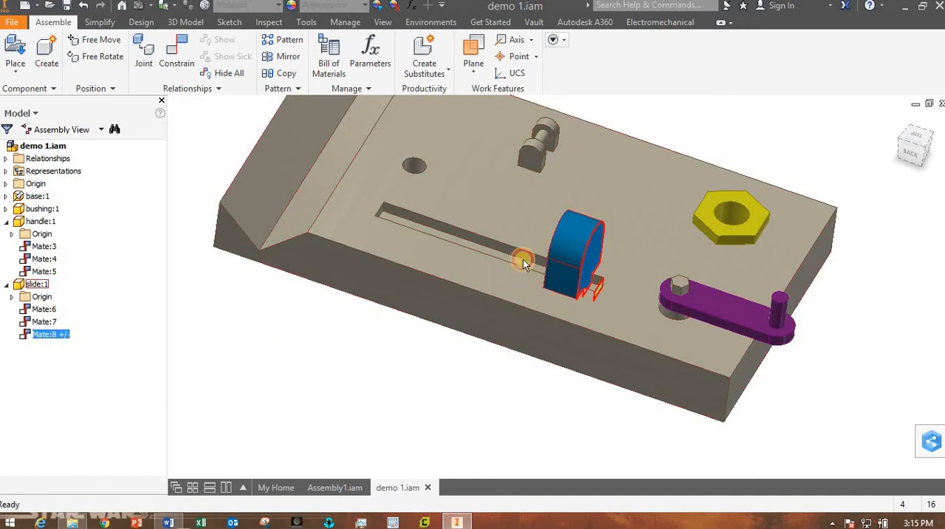
drag(522, 263, 638, 296)
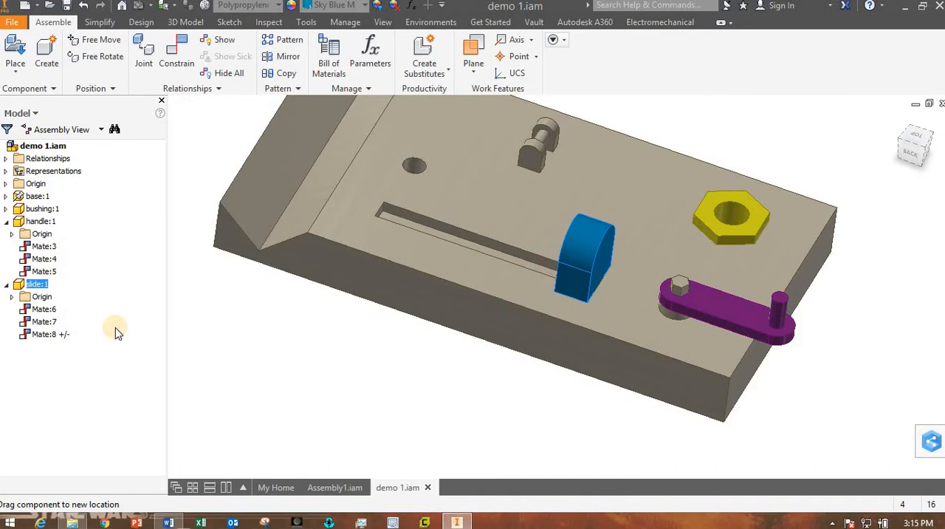
Edit the slide's end mate to turn off its maximum and minimum limits.
right_click(46, 337)
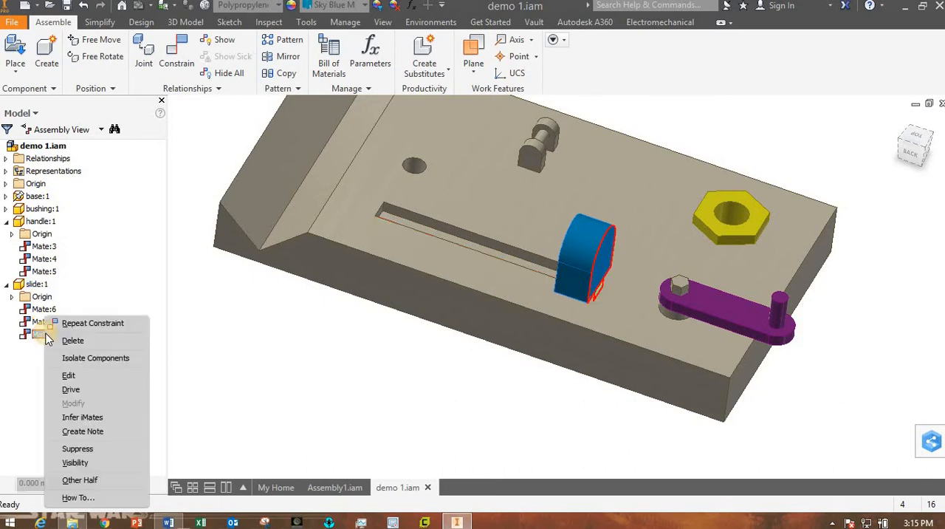
click(72, 376)
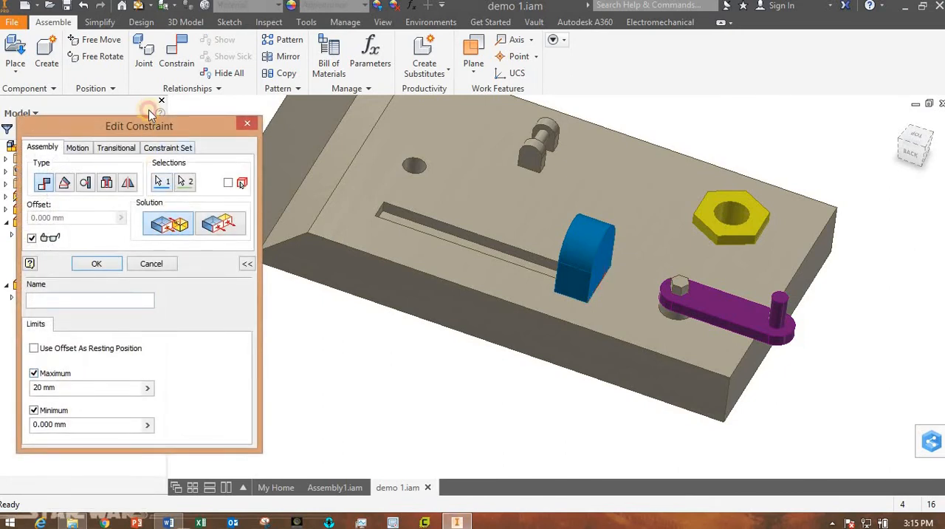
drag(149, 112, 155, 86)
click(40, 347)
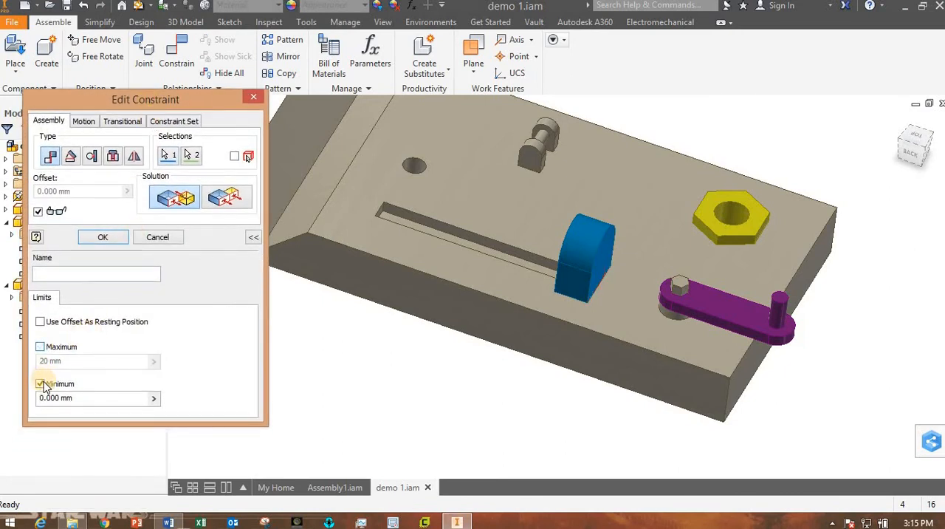
click(40, 384)
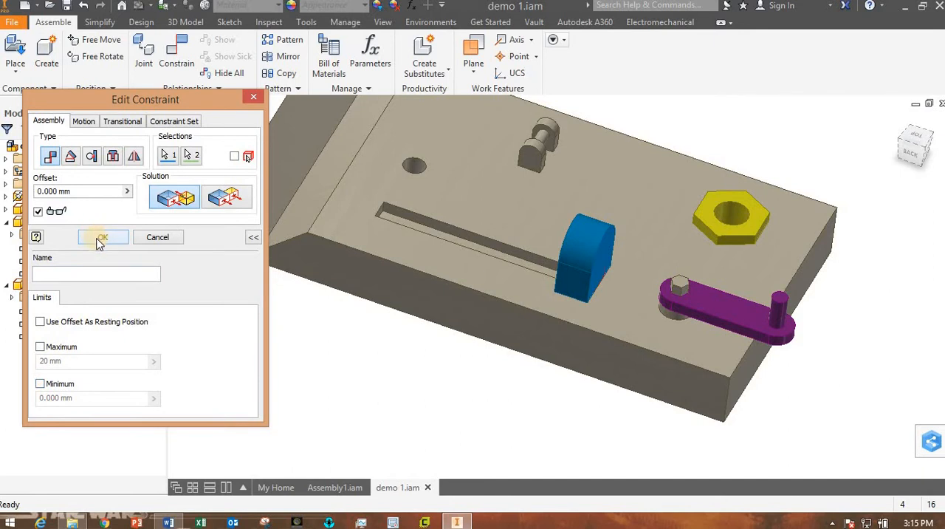
click(97, 236)
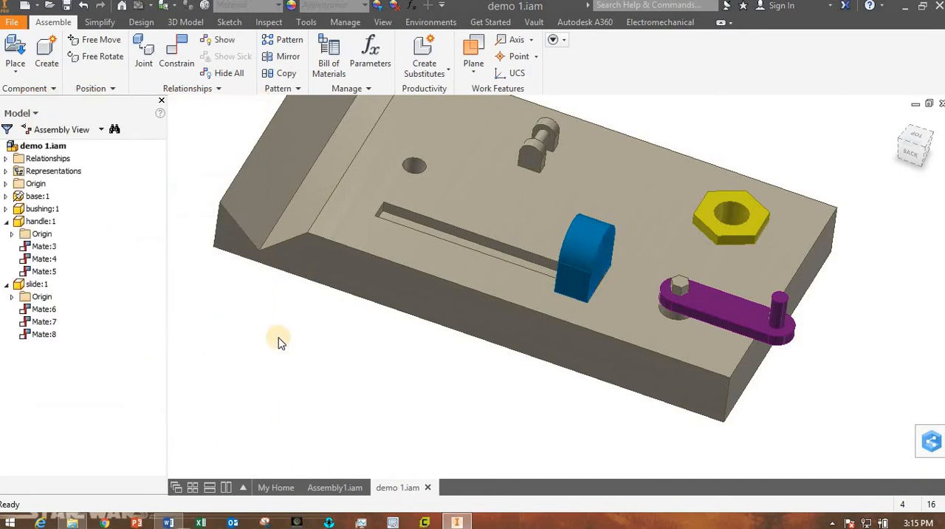
Measure the distance from the end face of the slide's tongue to the slot's opposite end wall.
shift+middle_drag(411, 382, 523, 328)
click(597, 265)
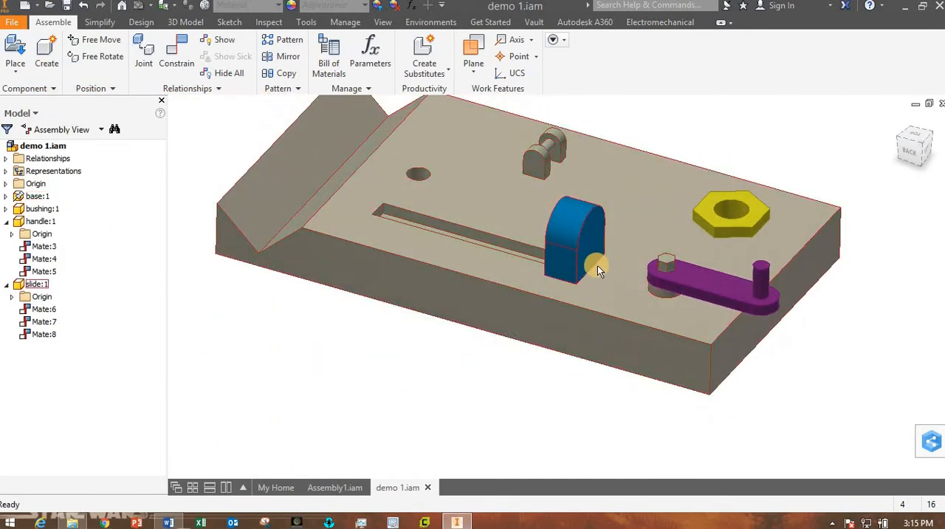
scroll(600, 269, up, 3)
scroll(599, 275, down, 3)
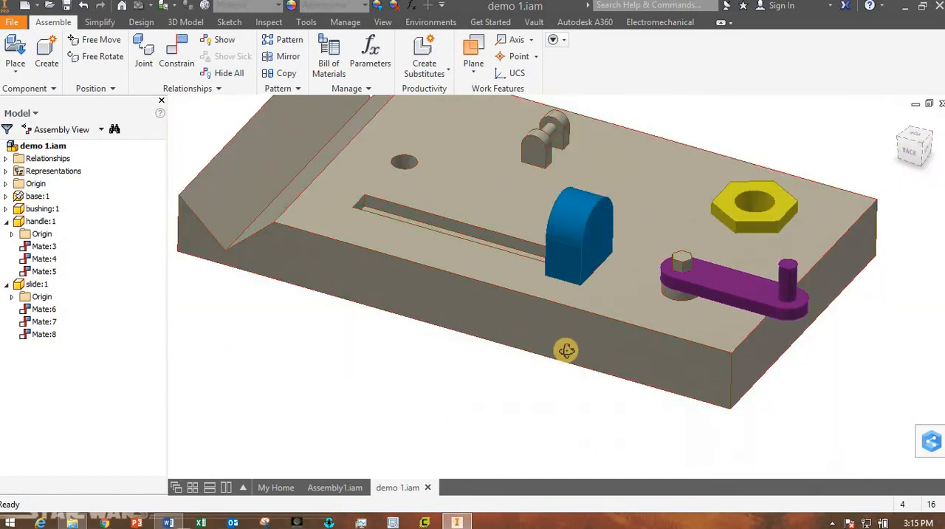
shift+middle_drag(565, 348, 593, 368)
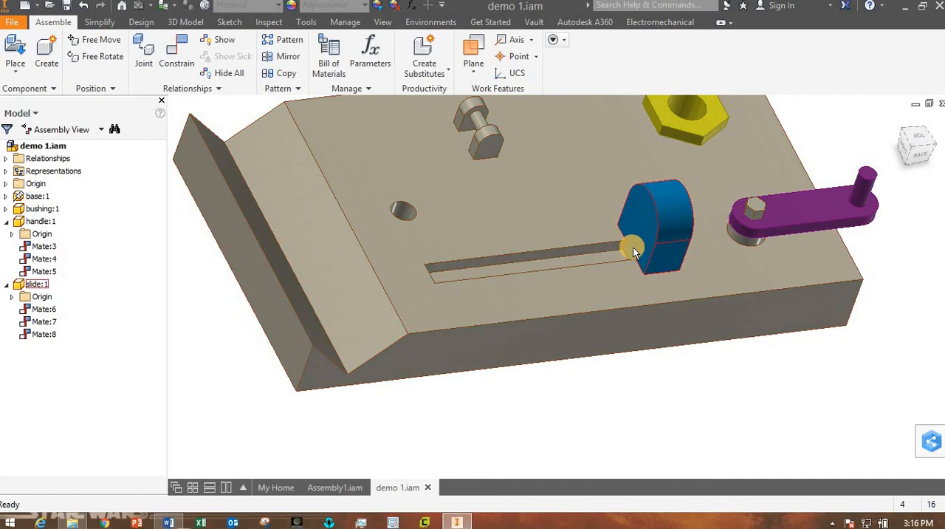
shift+middle_drag(597, 277, 460, 295)
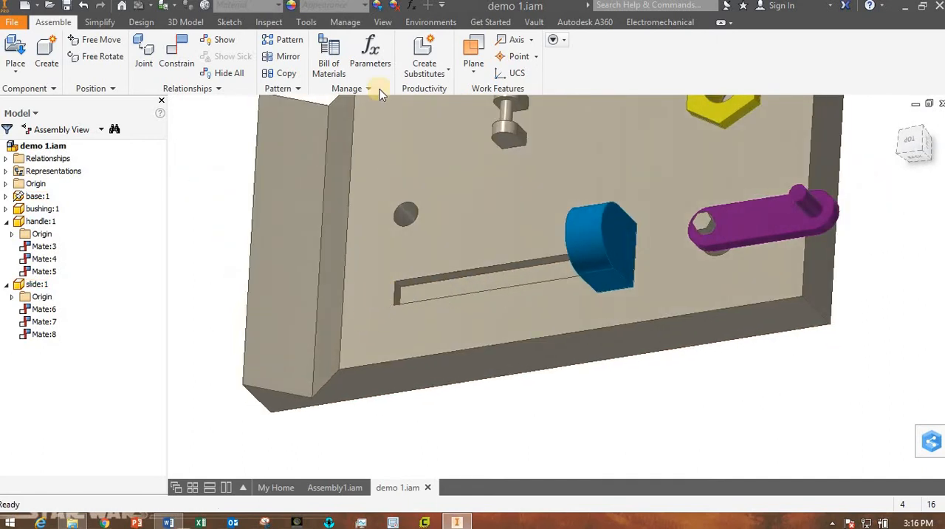
click(271, 23)
click(306, 22)
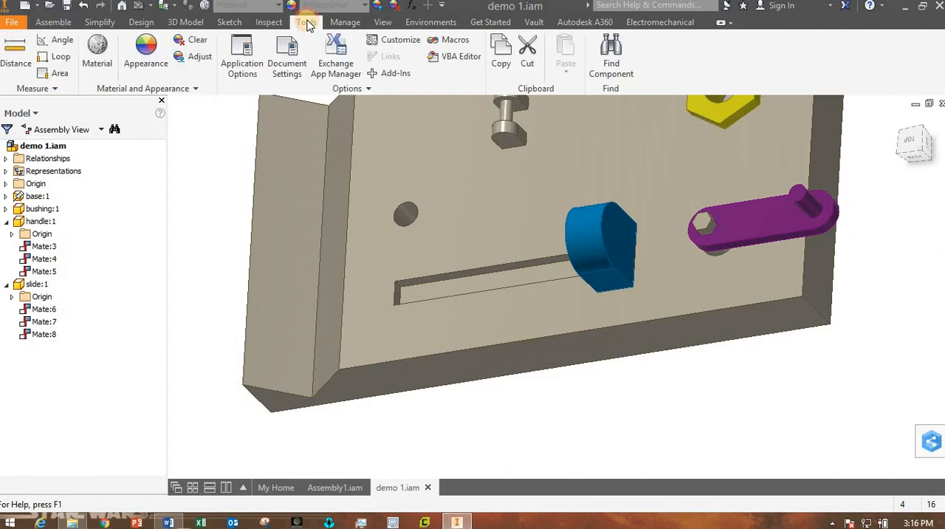
click(16, 63)
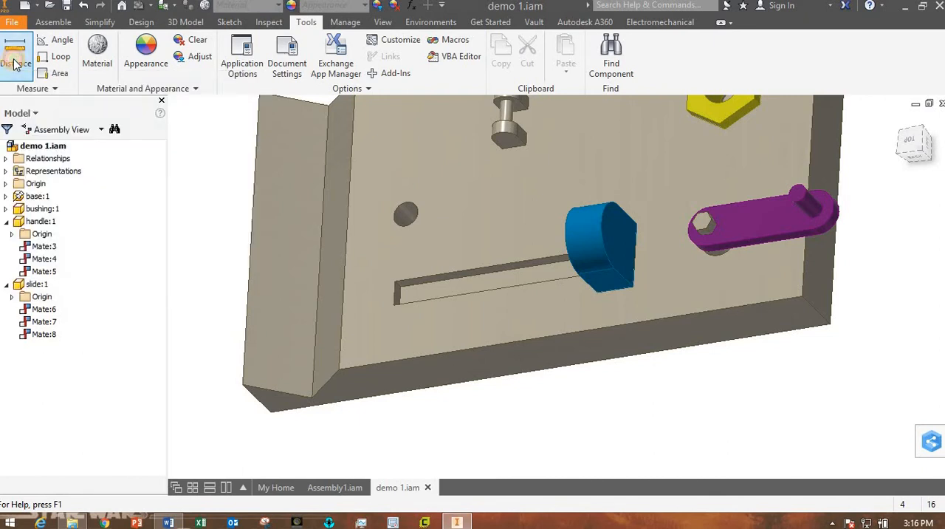
shift+middle_drag(489, 430, 597, 415)
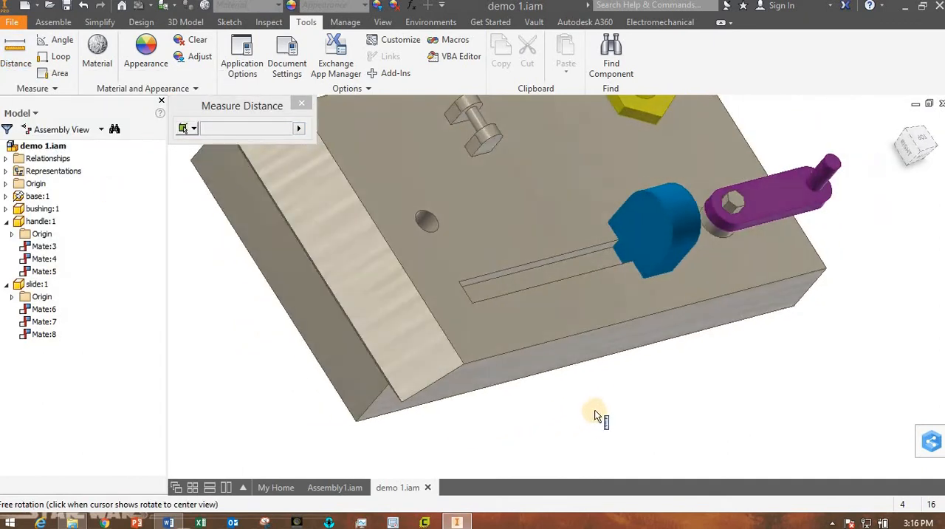
click(641, 236)
shift+middle_drag(611, 332, 435, 323)
scroll(436, 322, up, 5)
click(364, 272)
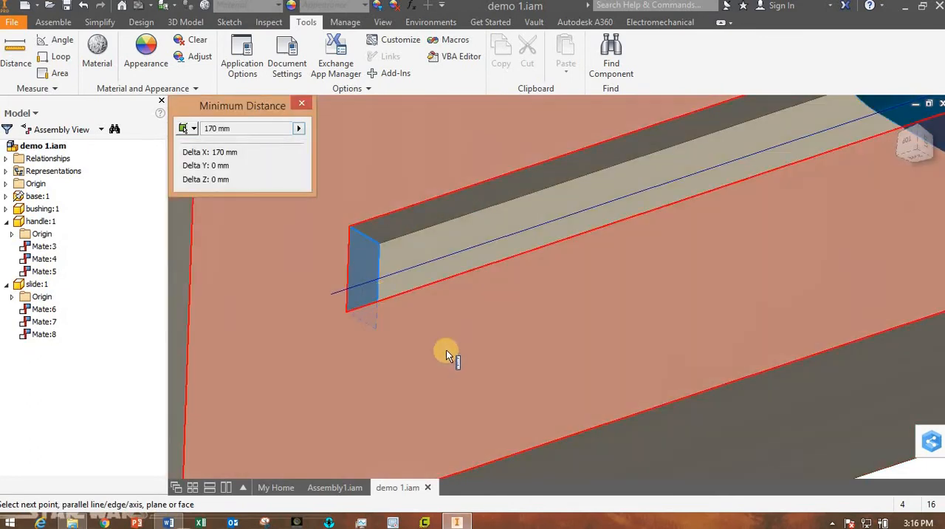
scroll(468, 379, down, 5)
shift+middle_drag(468, 379, 518, 361)
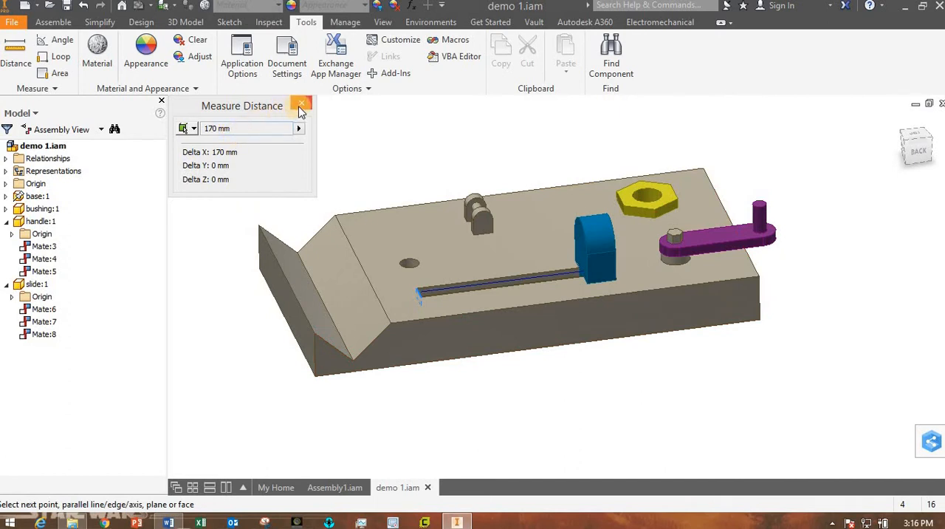
click(300, 106)
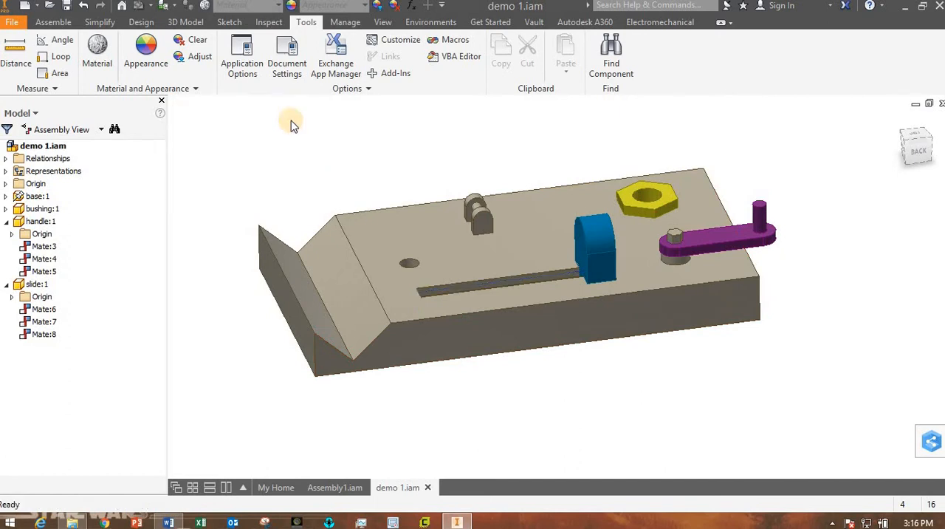
Edit the slide's end mate to enable limits with maximum 170 mm and minimum 0.000 mm.
right_click(43, 336)
click(66, 374)
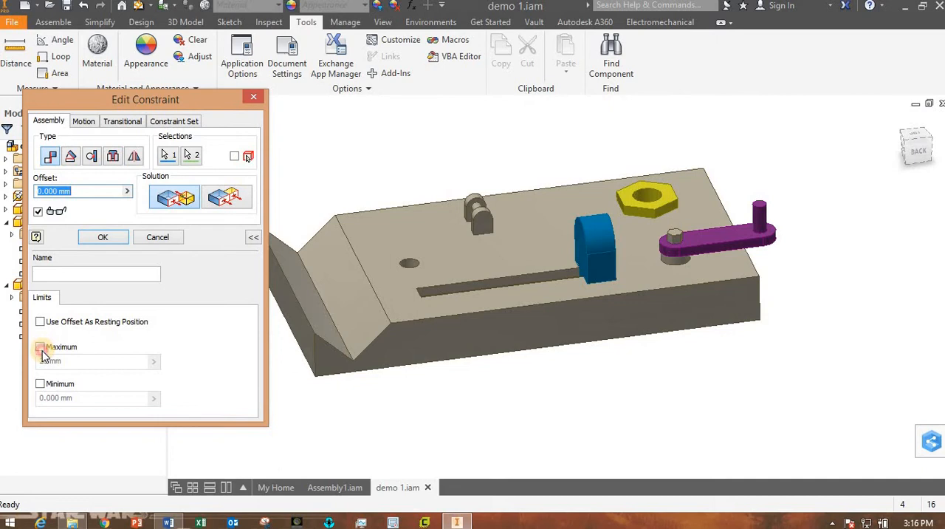
click(41, 347)
click(41, 384)
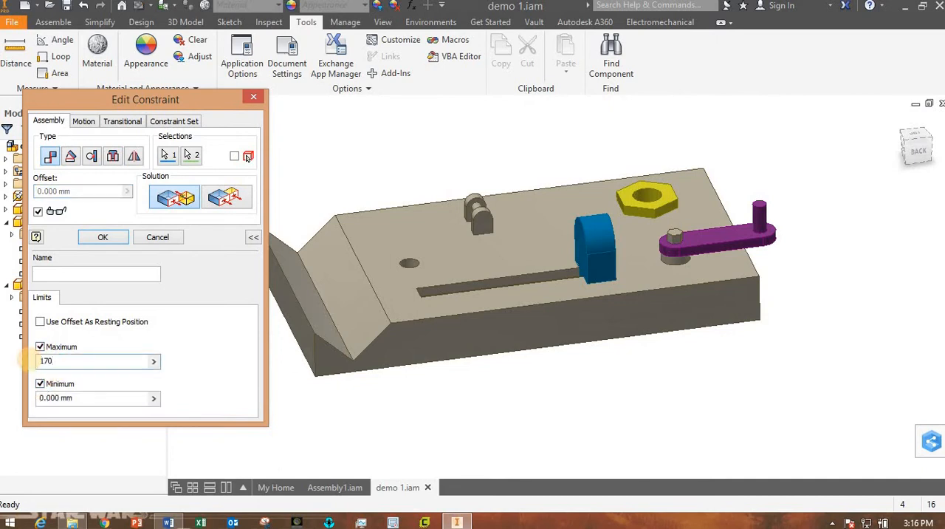
click(111, 242)
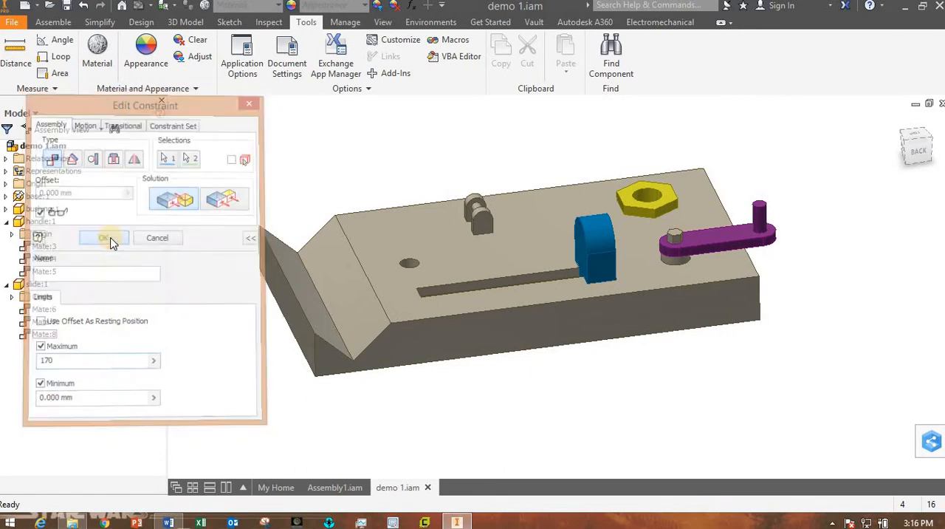
Test the slide's travel between both ends of the slot, checking where its tongue stops.
drag(603, 264, 379, 272)
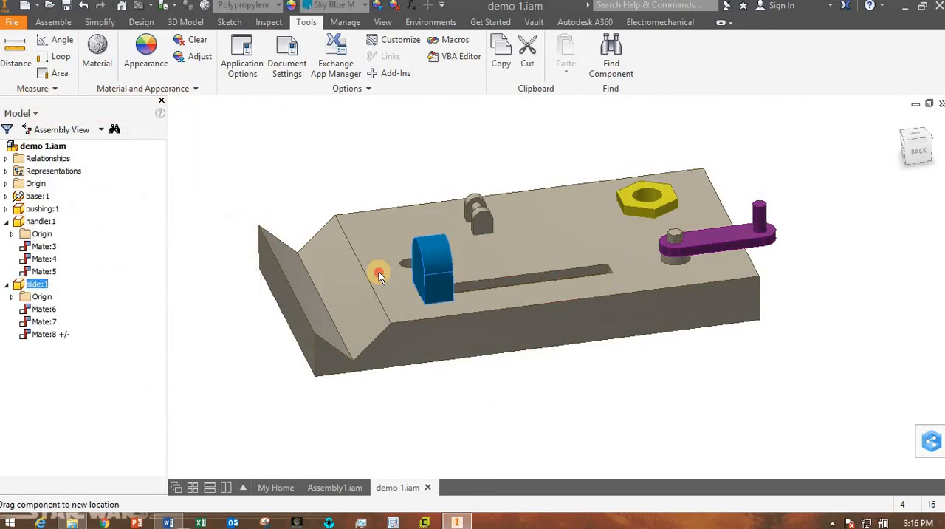
key(F4)
key(Escape)
scroll(469, 299, up, 5)
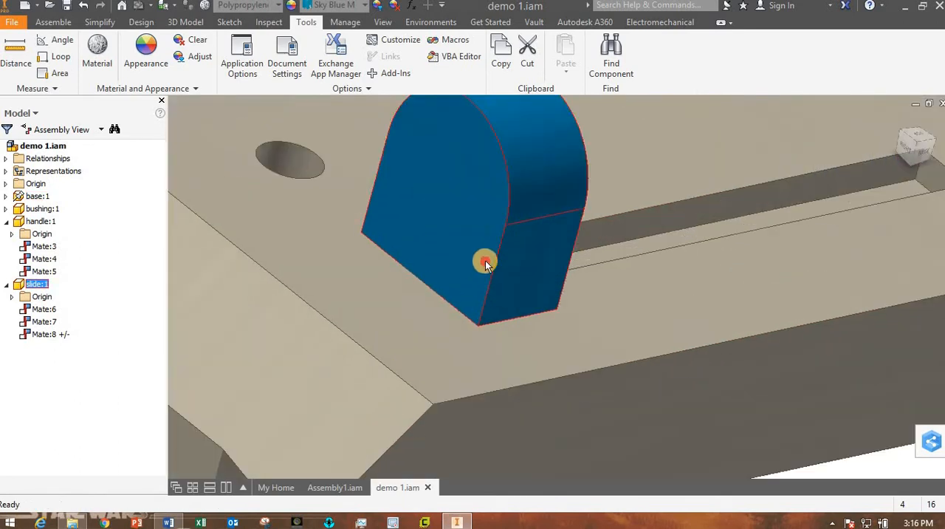
drag(420, 253, 922, 148)
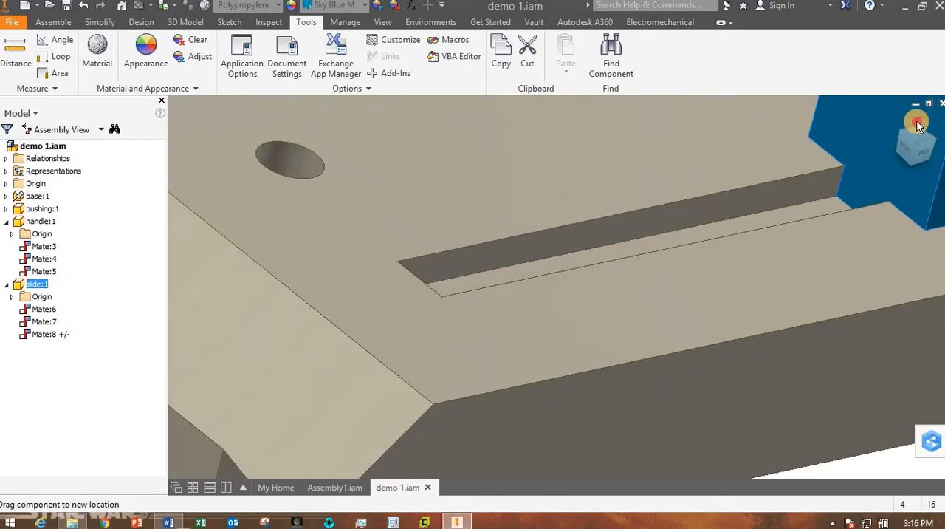
Examine the slide in its slot and the whole assembly, and check the labelled illustration in the Lab05 Word document for the next part.
scroll(771, 428, down, 3)
middle_drag(765, 414, 685, 406)
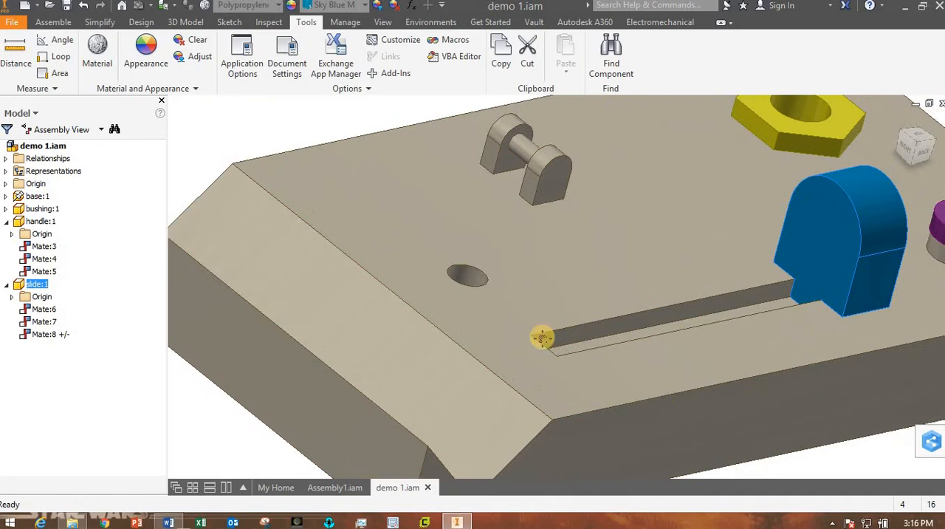
key(F4)
drag(596, 298, 454, 306)
drag(763, 386, 524, 338)
scroll(647, 404, down, 3)
scroll(646, 404, up, 3)
scroll(673, 403, down, 3)
key(Escape)
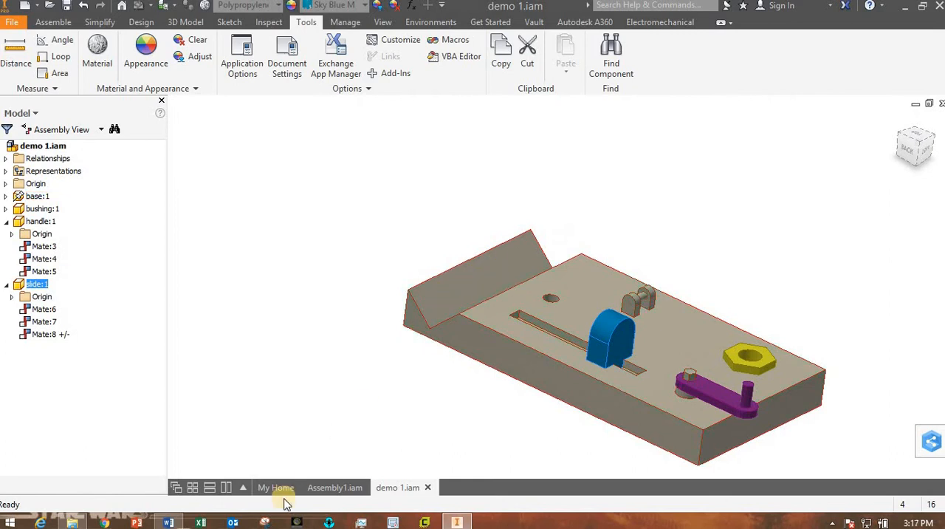
click(167, 523)
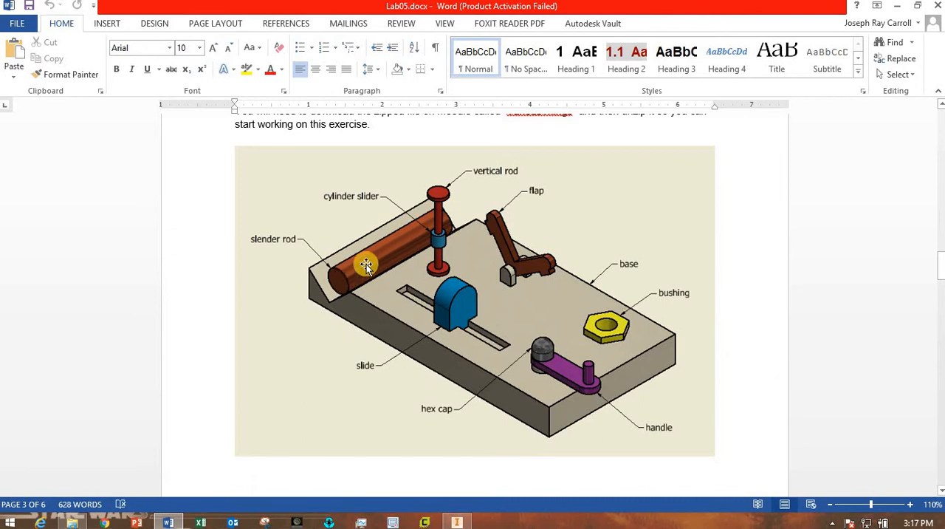
click(457, 523)
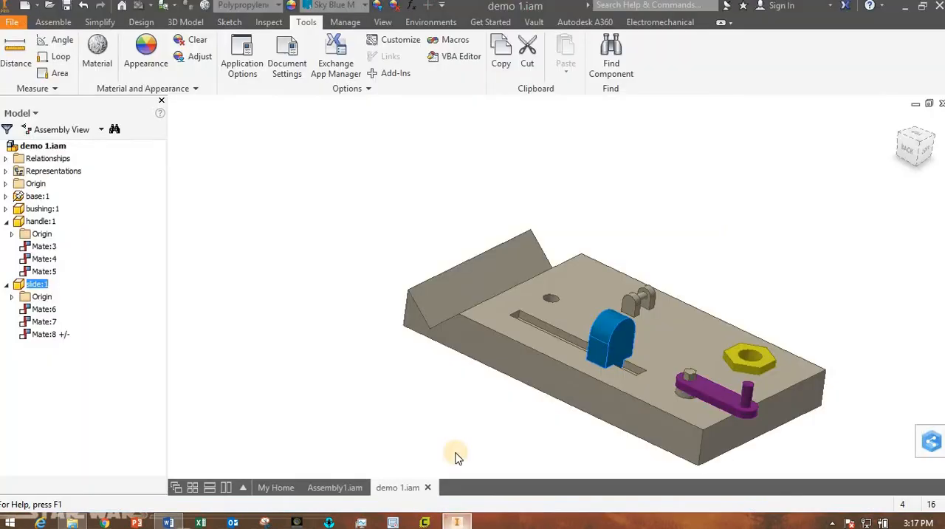
Place one slender rod.ipt from the class demonstration parts folder in the space above the base's V-groove.
click(61, 23)
click(10, 50)
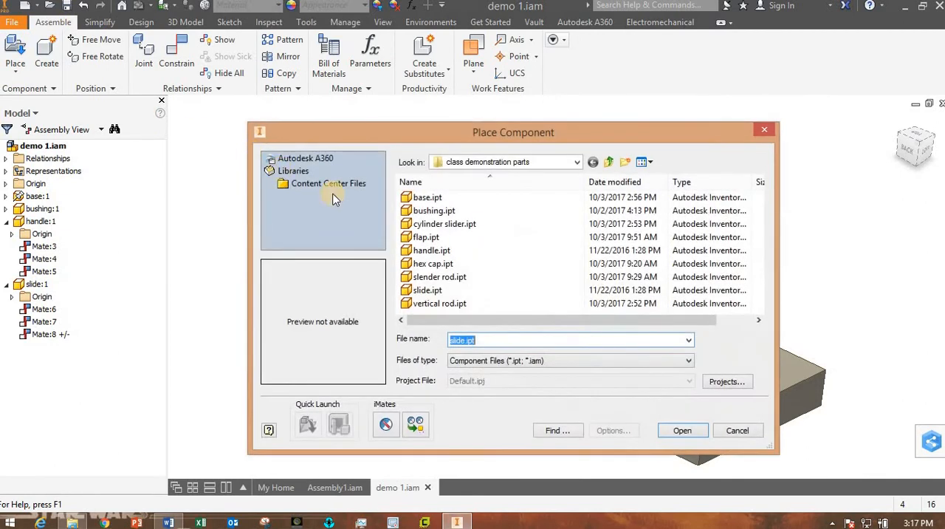
click(437, 277)
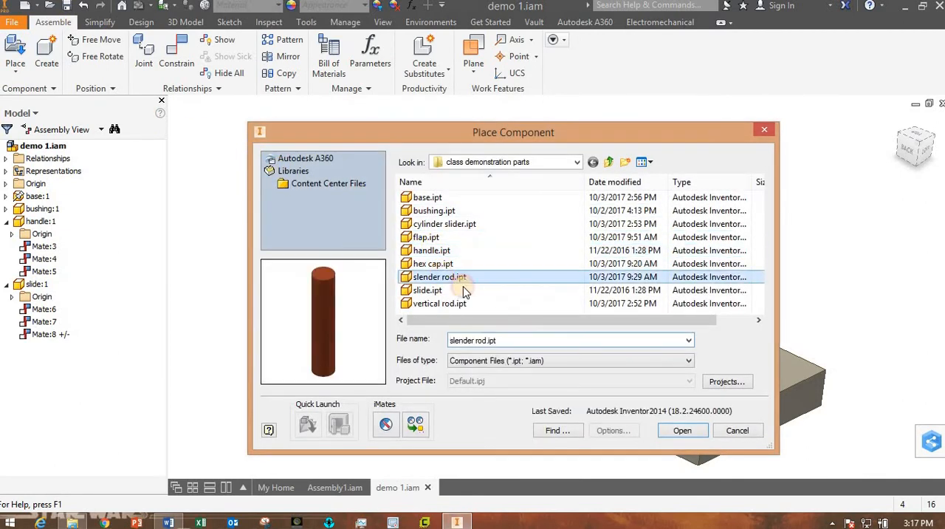
click(683, 430)
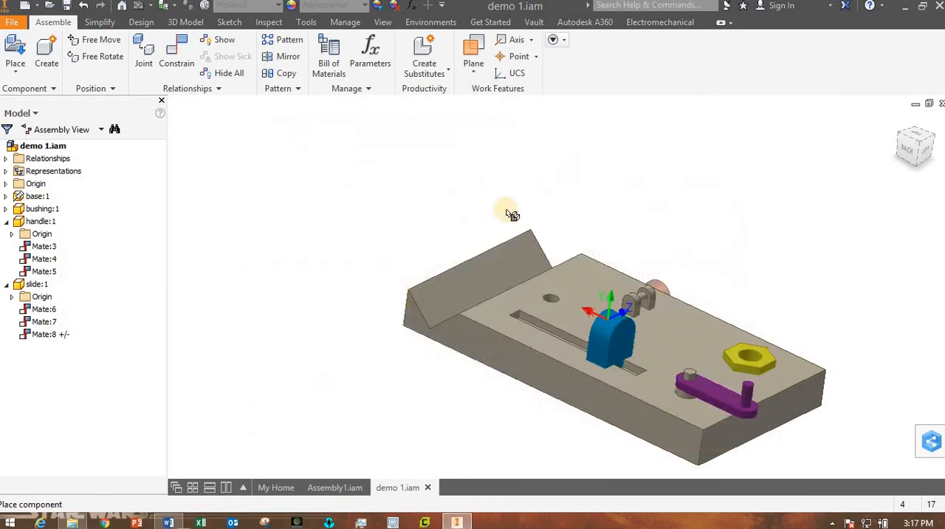
click(437, 177)
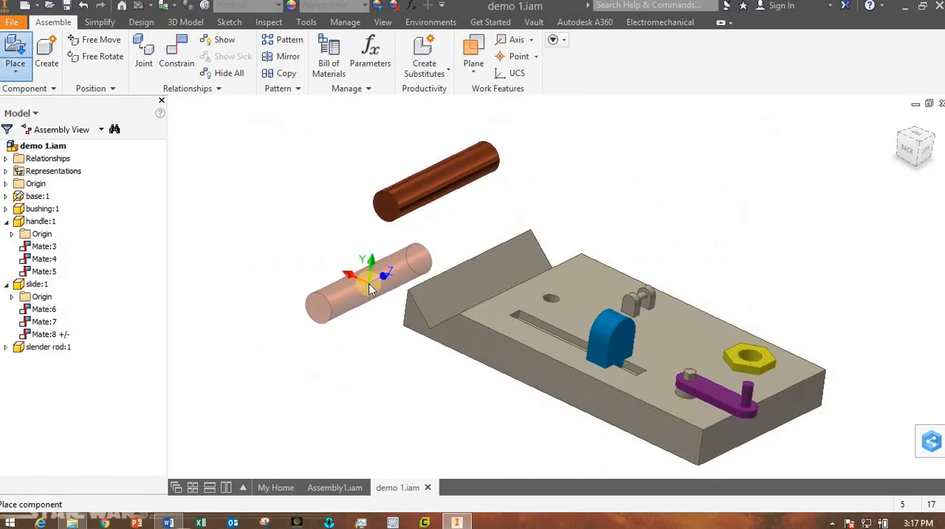
key(Escape)
shift+middle_drag(371, 288, 341, 304)
scroll(434, 311, up, 3)
scroll(433, 307, down, 3)
click(177, 57)
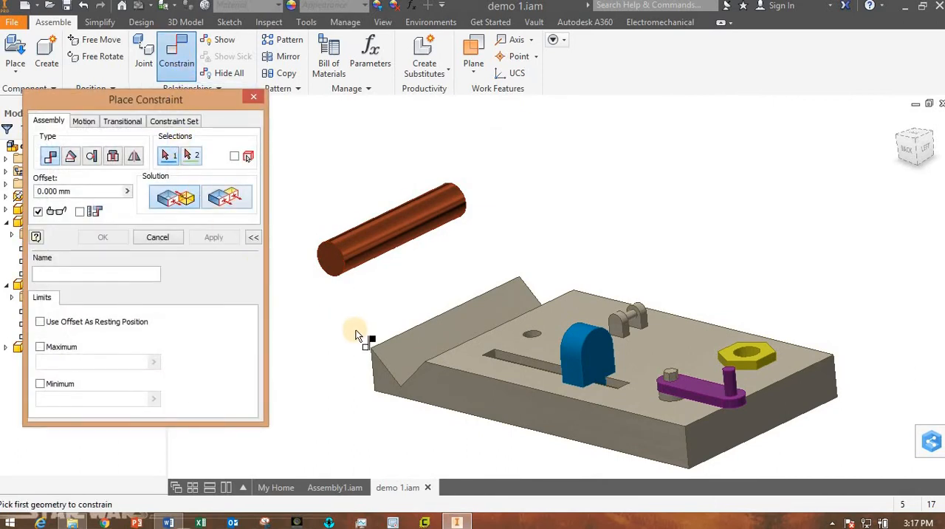
shift+middle_drag(356, 333, 380, 329)
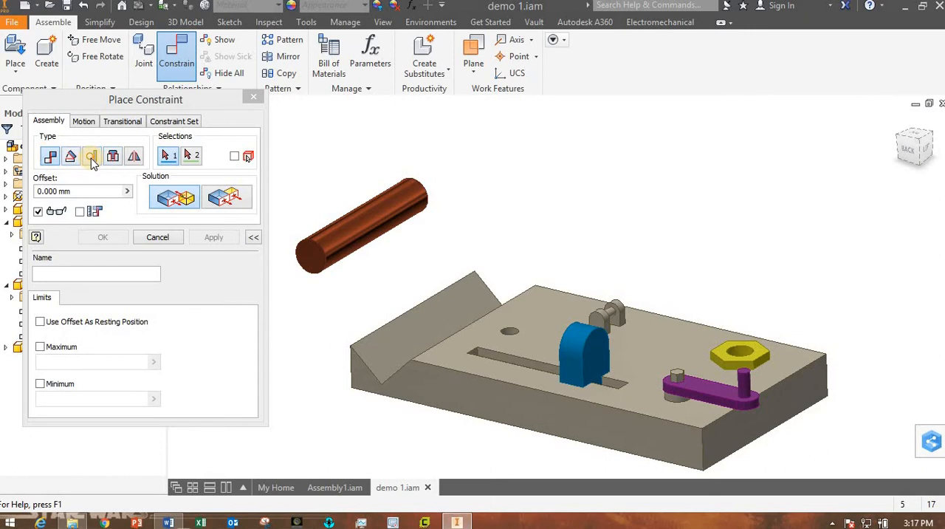
click(334, 241)
click(420, 302)
mouse_move(402, 328)
mouse_down()
mouse_move(411, 350)
mouse_move(440, 345)
mouse_move(382, 234)
mouse_up()
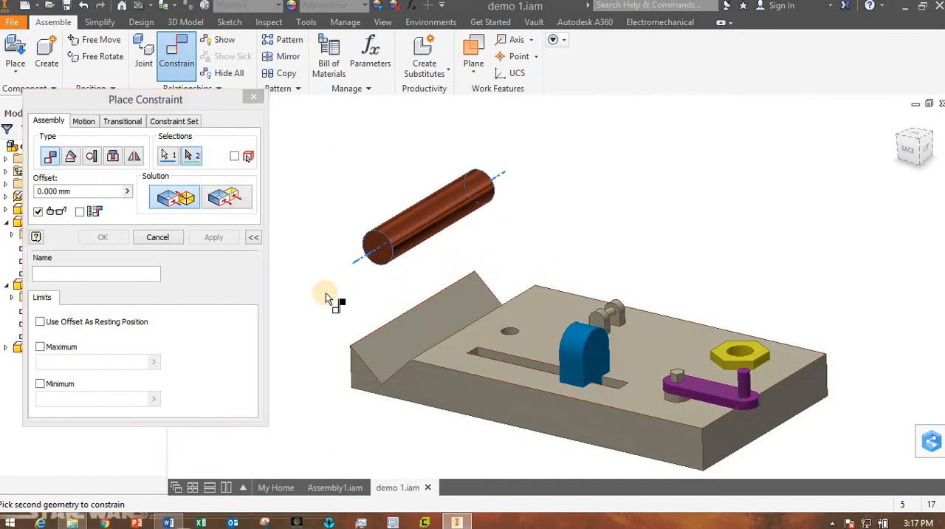
key(Escape)
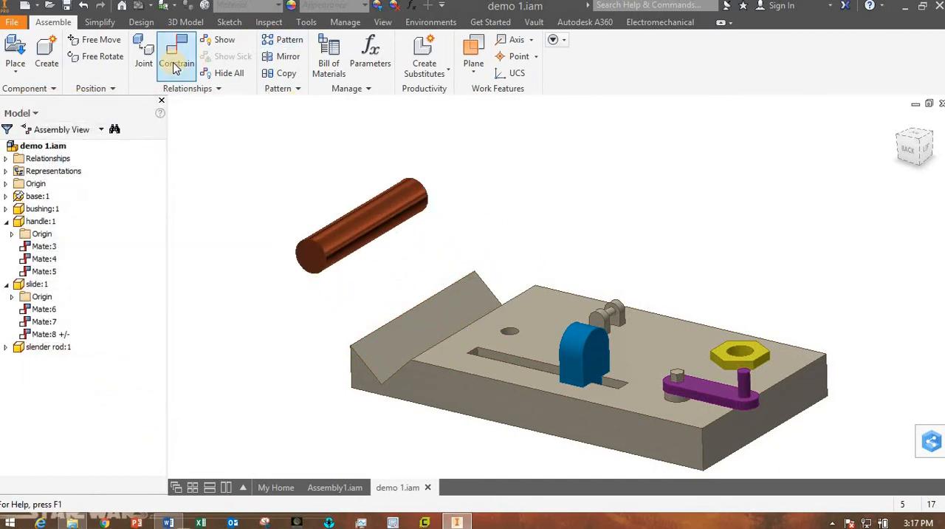
Add an outside tangent constraint with 0.000 mm offset between the slender rod's cylindrical surface and the V-groove's outer sloped face.
click(176, 65)
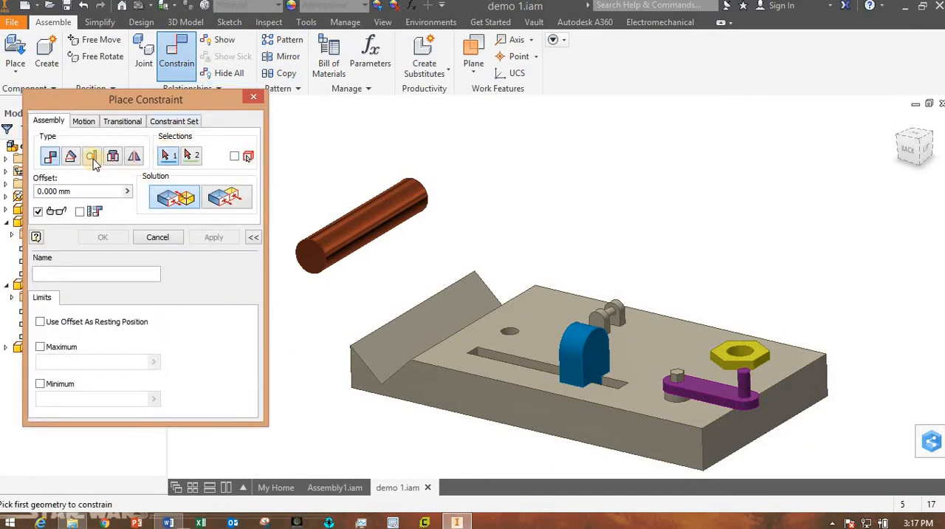
click(91, 156)
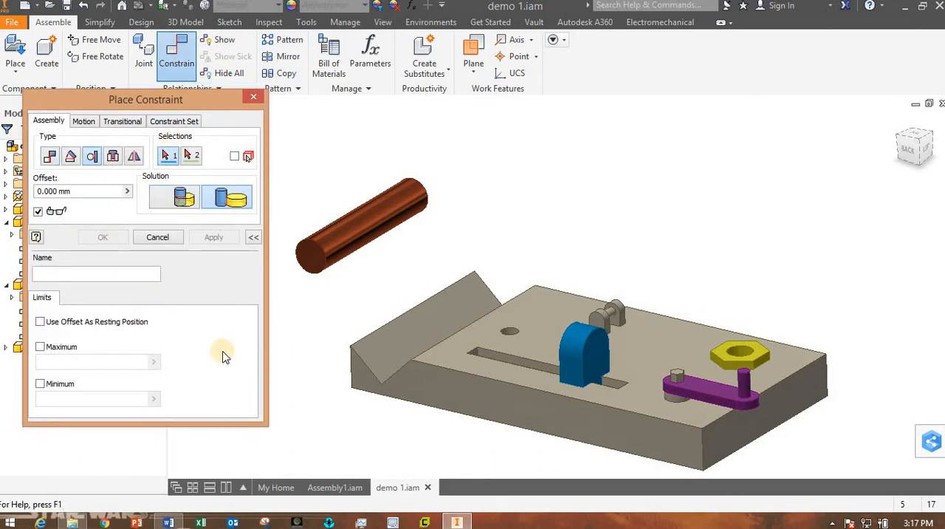
click(364, 232)
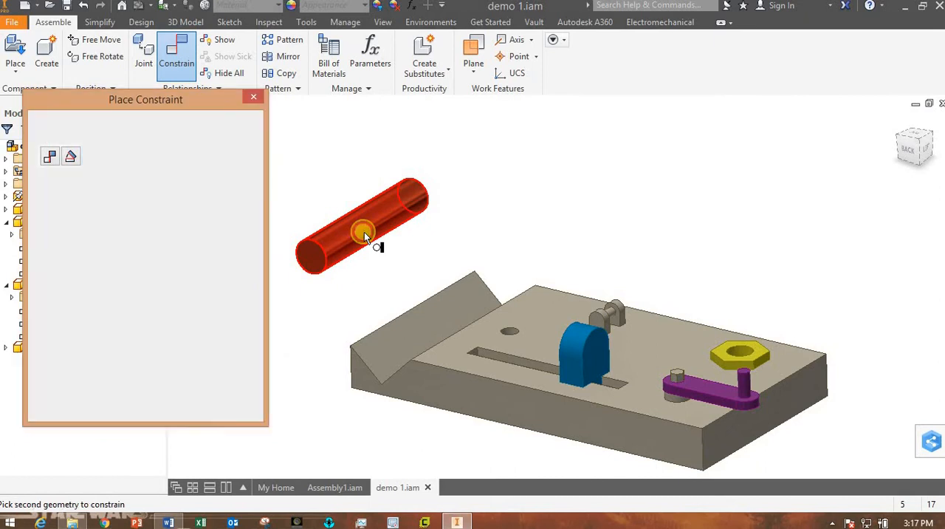
click(393, 345)
click(109, 239)
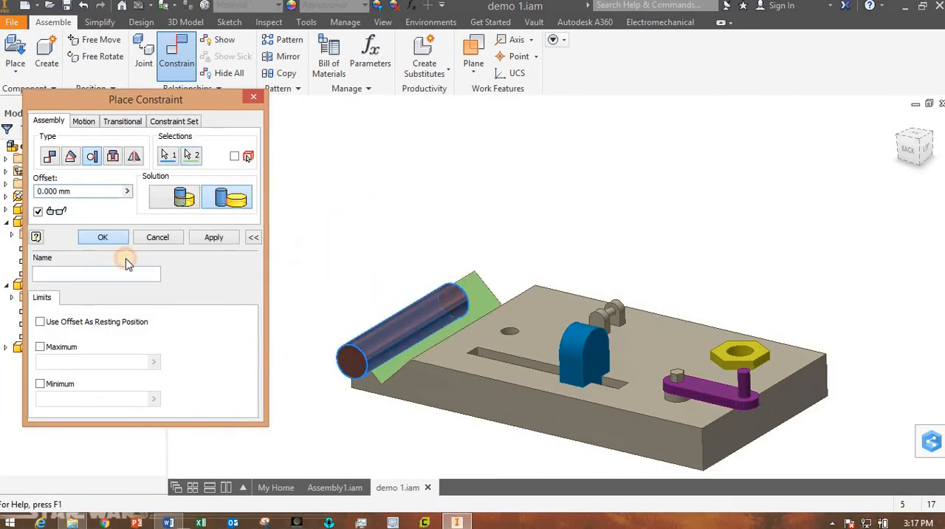
Test the slender rod's remaining freedom of movement by moving it down into the V-groove.
mouse_move(379, 339)
mouse_down()
mouse_move(414, 309)
mouse_move(374, 320)
mouse_move(379, 312)
mouse_move(361, 287)
mouse_move(375, 338)
mouse_up()
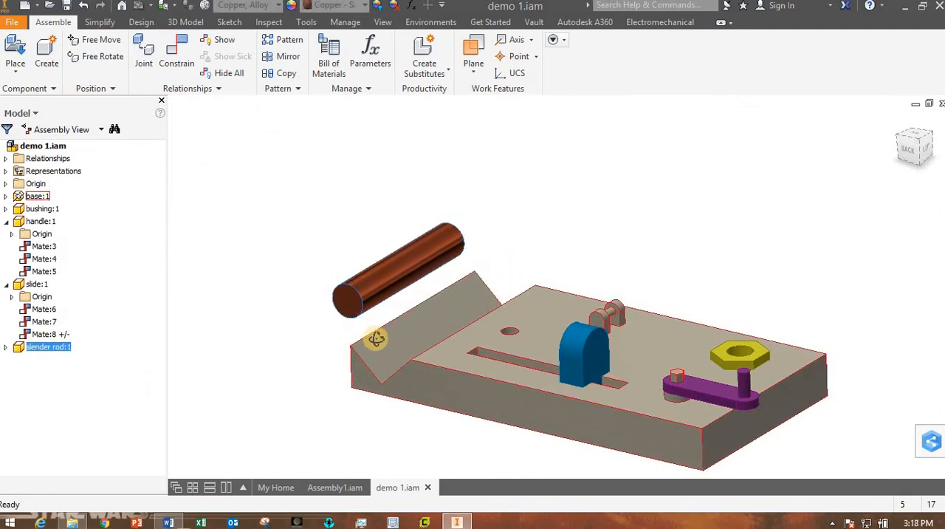
shift+middle_drag(375, 337, 419, 327)
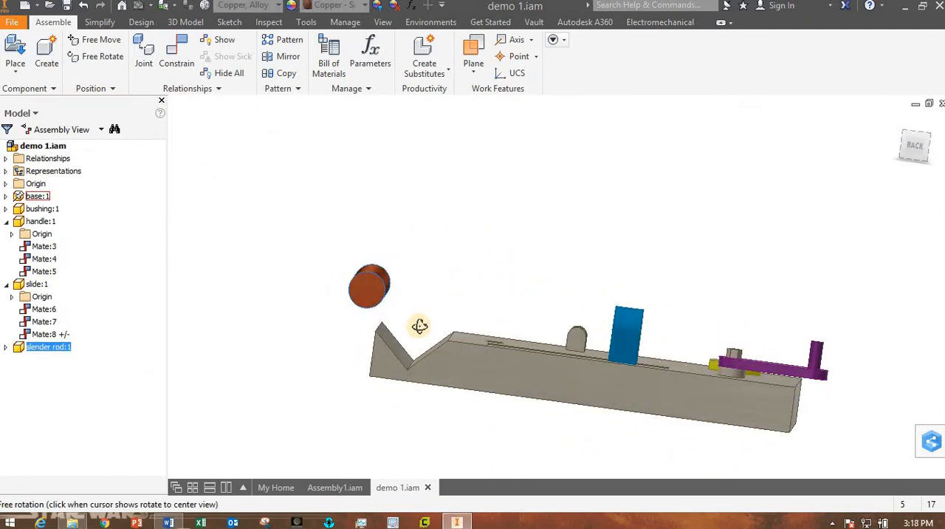
drag(370, 294, 403, 337)
shift+middle_drag(435, 367, 409, 318)
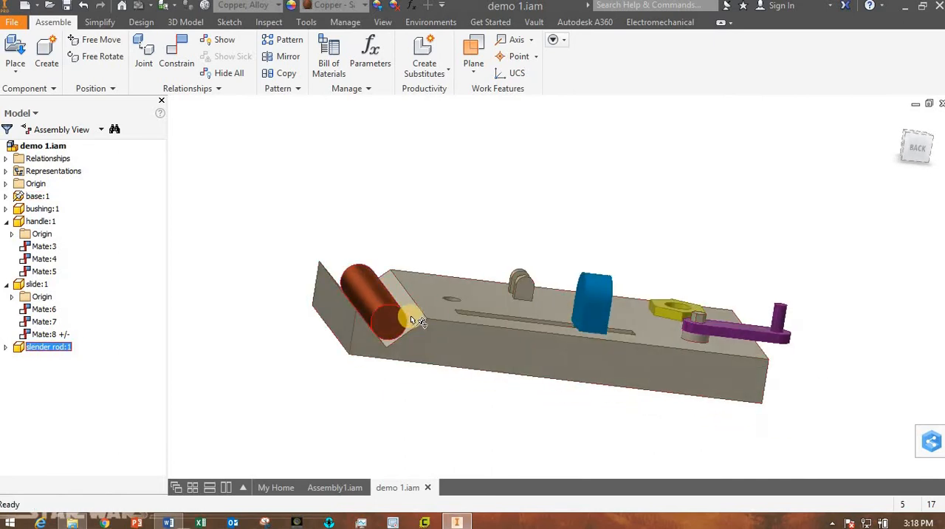
click(376, 417)
Try to mate the slender rod's centreline to the V-groove's inner sloped face with 0.000 mm offset.
click(176, 62)
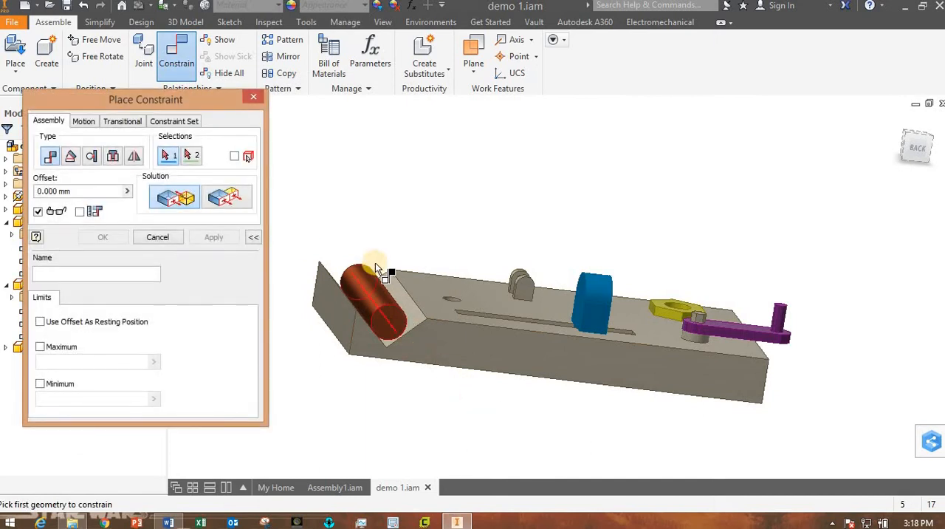
click(374, 290)
shift+middle_drag(445, 386, 429, 358)
scroll(428, 354, up, 5)
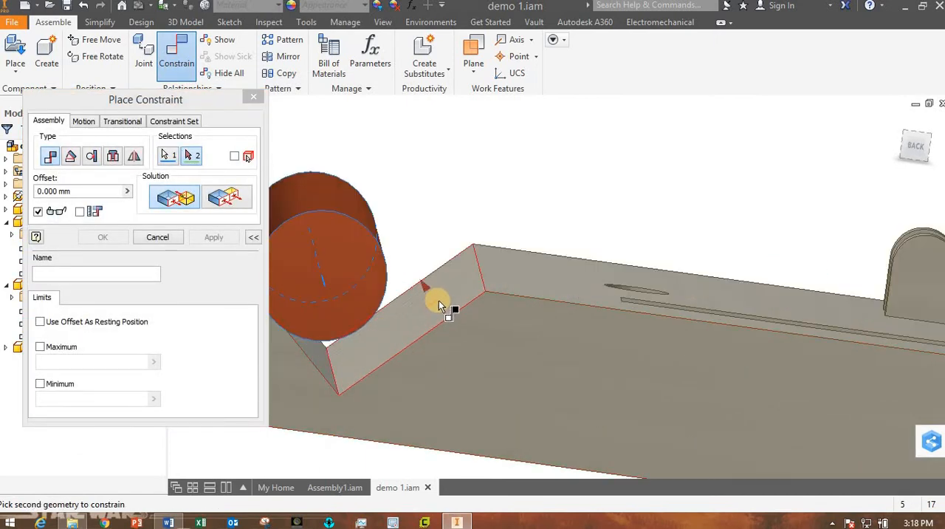
click(439, 300)
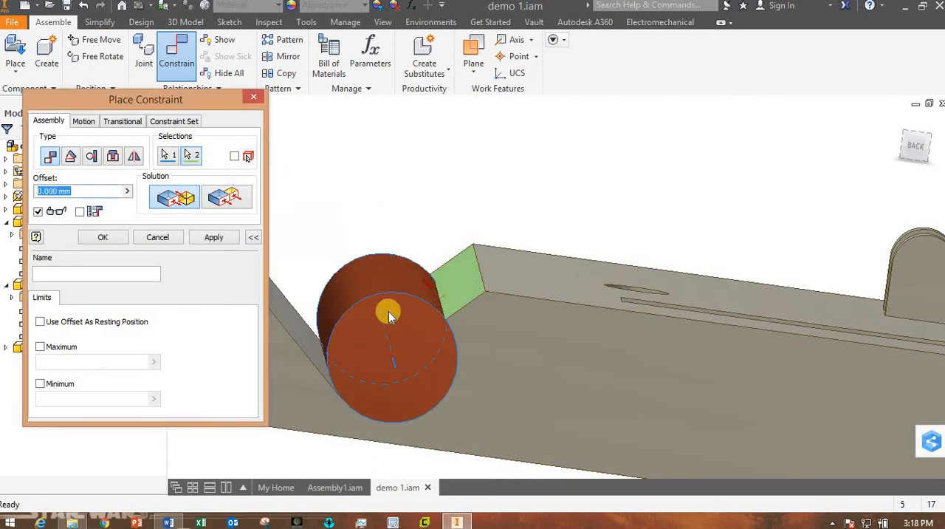
click(115, 239)
Inspect the slender rod's fit against both V-groove faces from the back view and at an angle.
shift+middle_drag(490, 423, 472, 407)
click(915, 144)
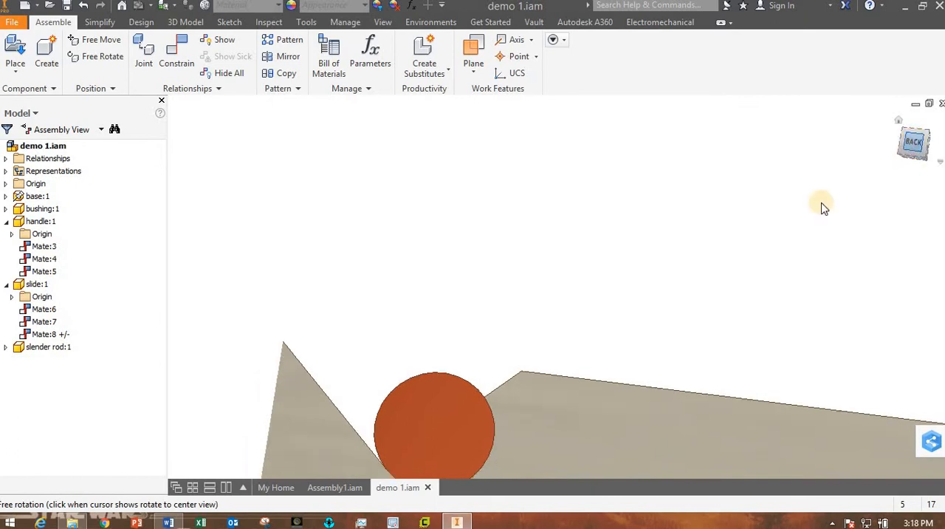
scroll(428, 315, up, 3)
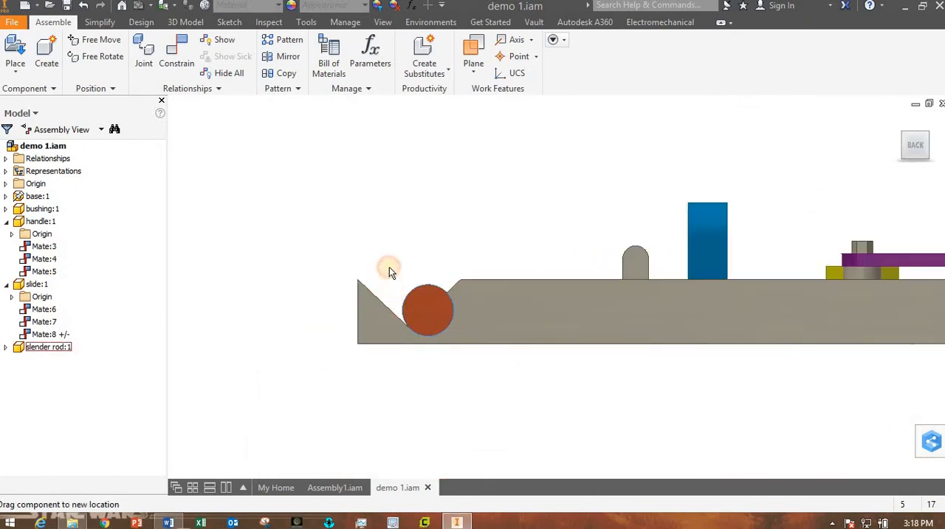
shift+middle_drag(498, 364, 398, 327)
drag(397, 327, 349, 370)
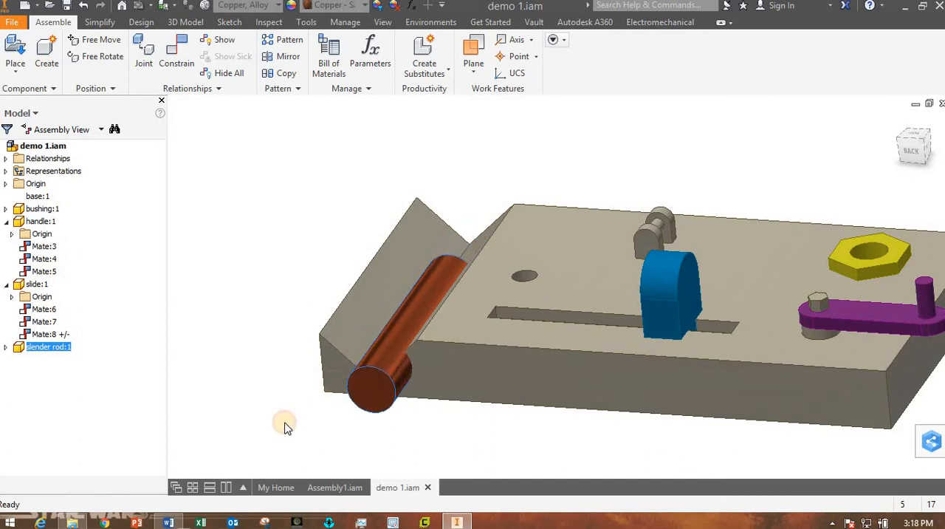
Delete the slender rod's centreline mate and move the rod back up against the outer sloped face.
click(7, 347)
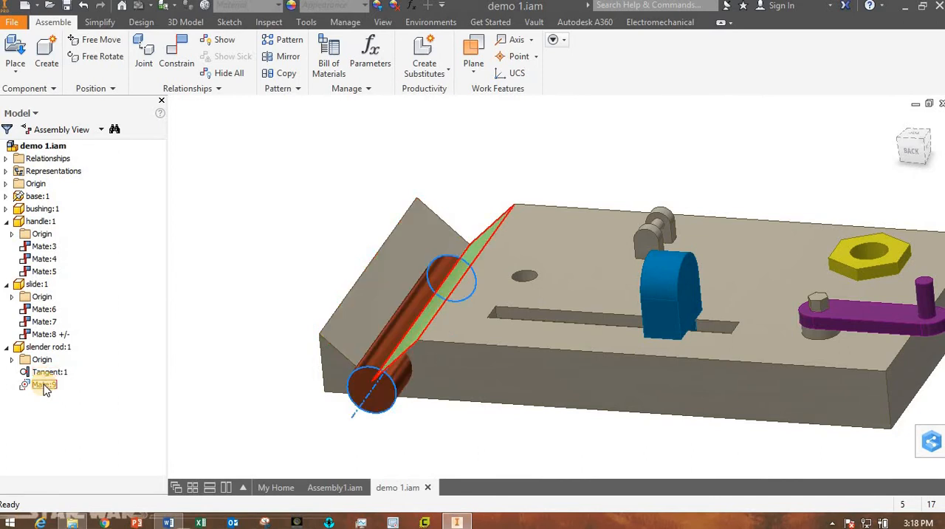
right_click(44, 385)
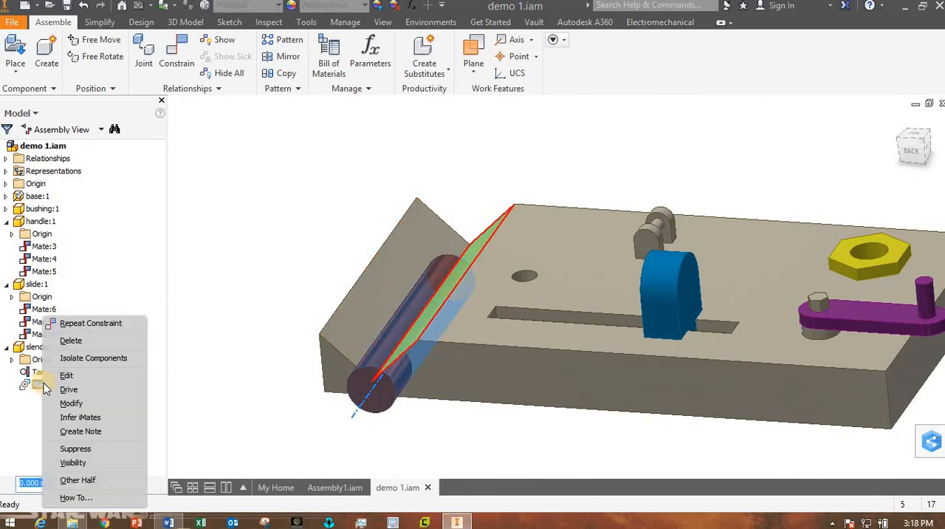
click(94, 341)
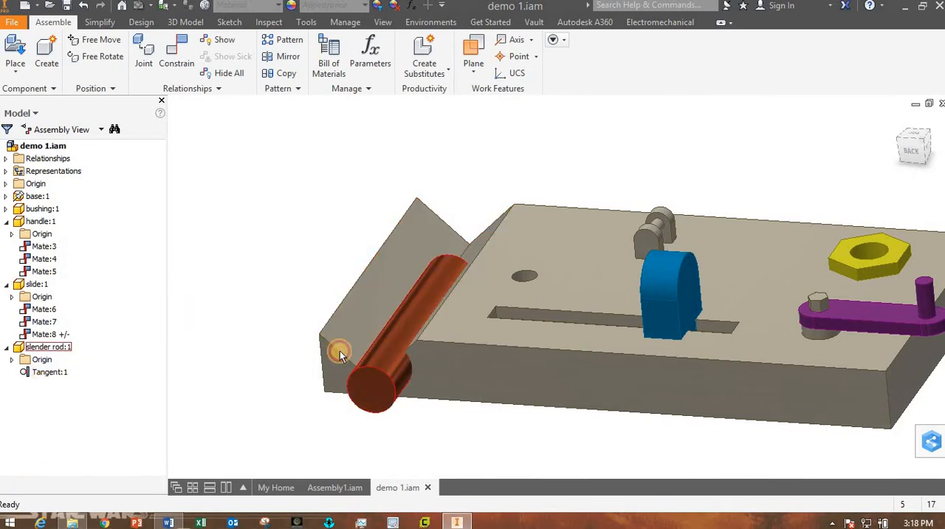
mouse_move(340, 351)
mouse_down()
mouse_move(362, 349)
mouse_move(349, 349)
mouse_up()
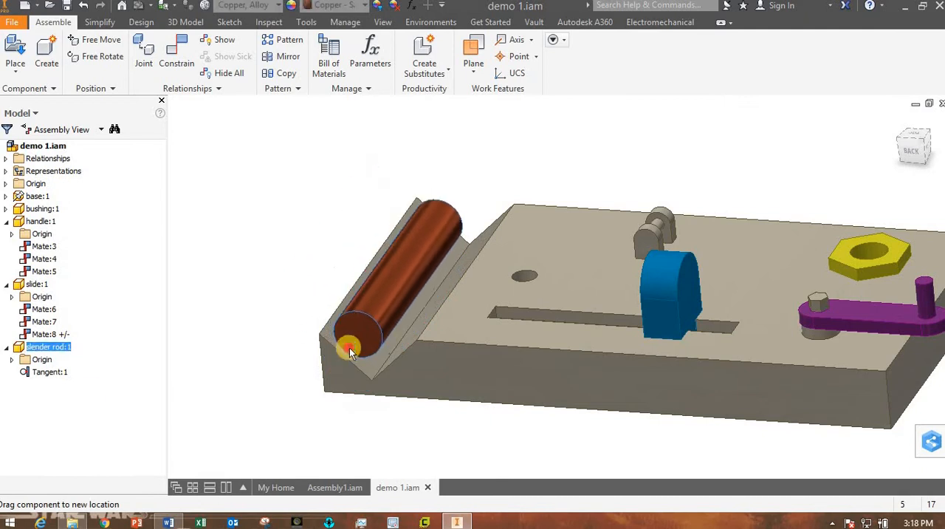
click(233, 355)
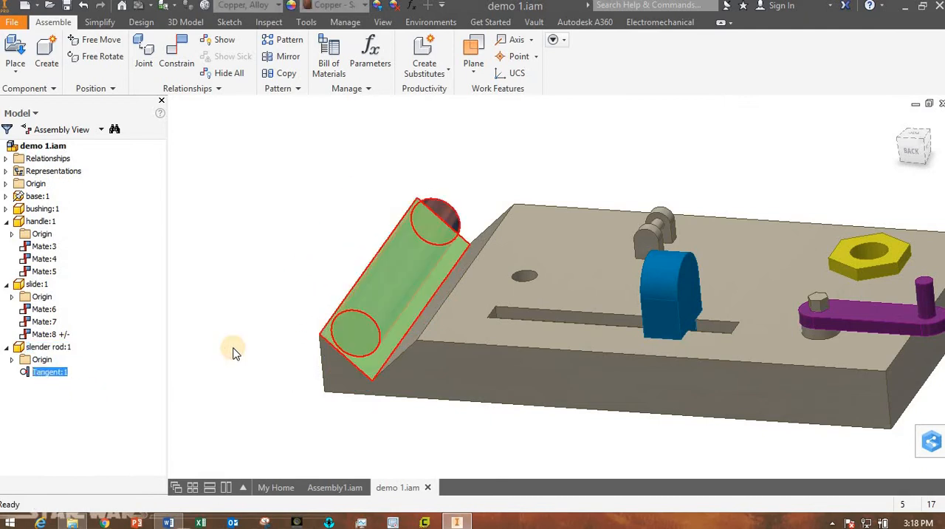
Constrain the slender rod tangent to the V-groove's inner sloped face with 0.000 mm offset and move it down into the groove.
click(181, 59)
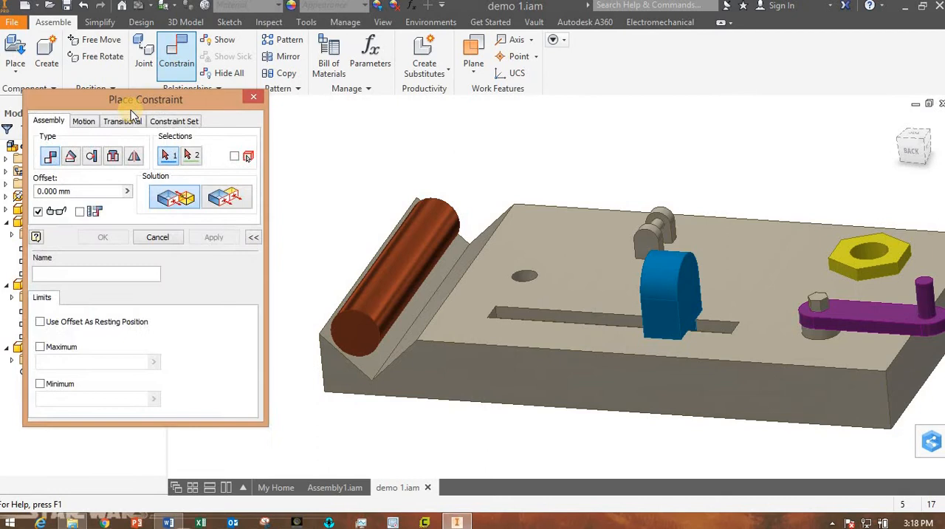
click(114, 159)
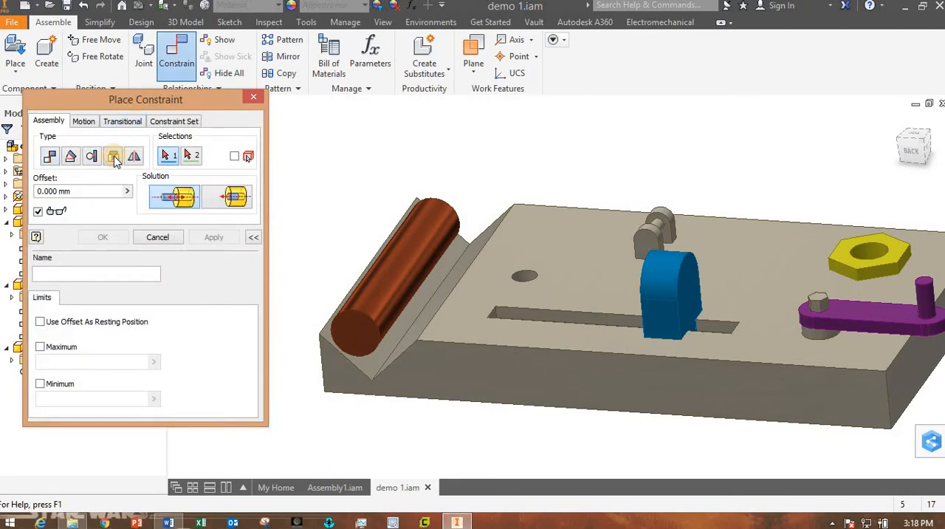
click(91, 157)
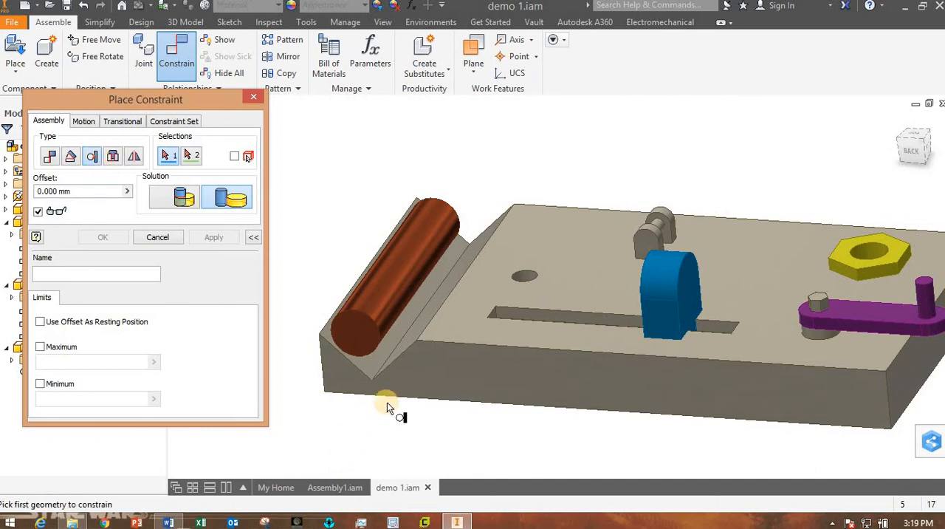
click(433, 306)
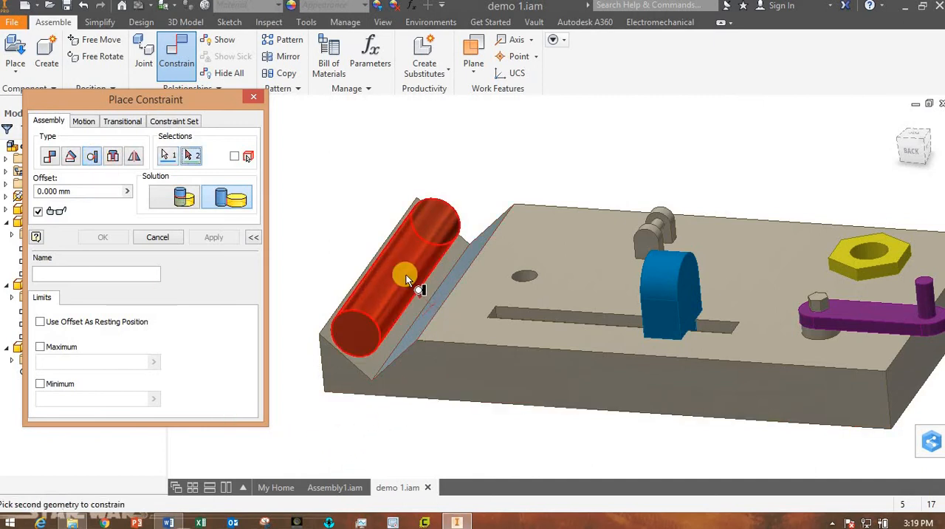
click(406, 276)
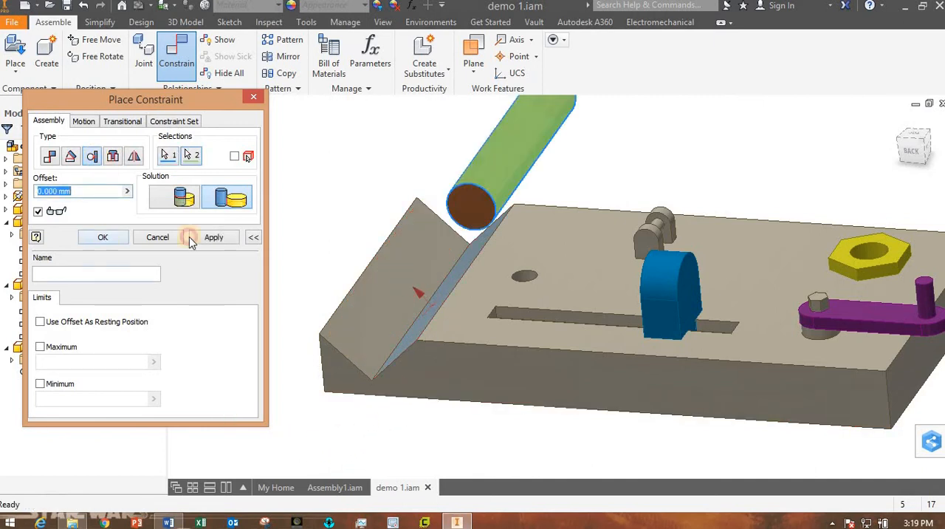
drag(509, 171, 379, 340)
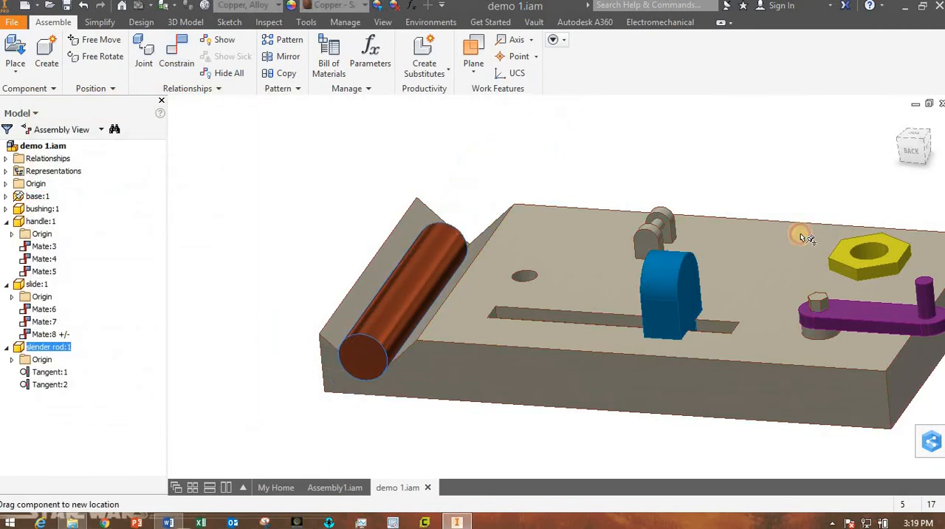
Inspect the slender rod's seating against both V-groove faces from the back view and test its sliding along the groove.
click(913, 151)
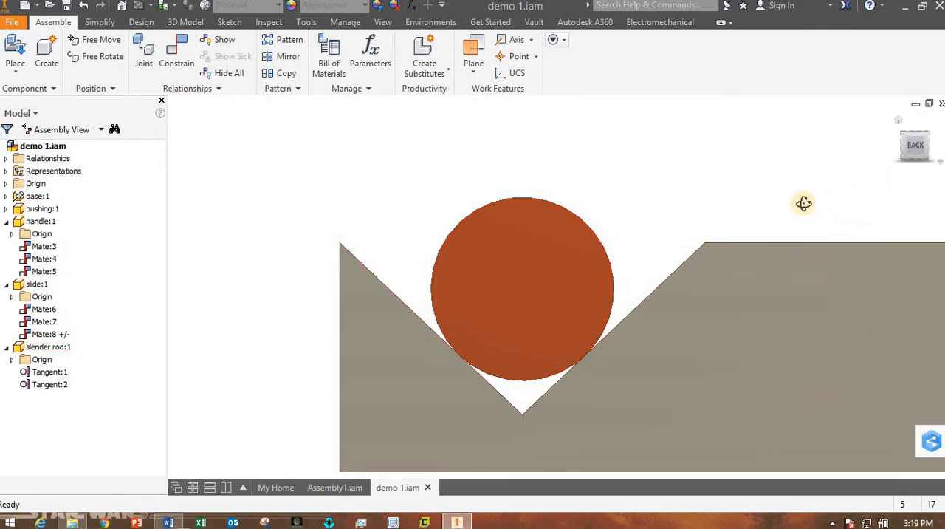
shift+middle_drag(803, 203, 550, 385)
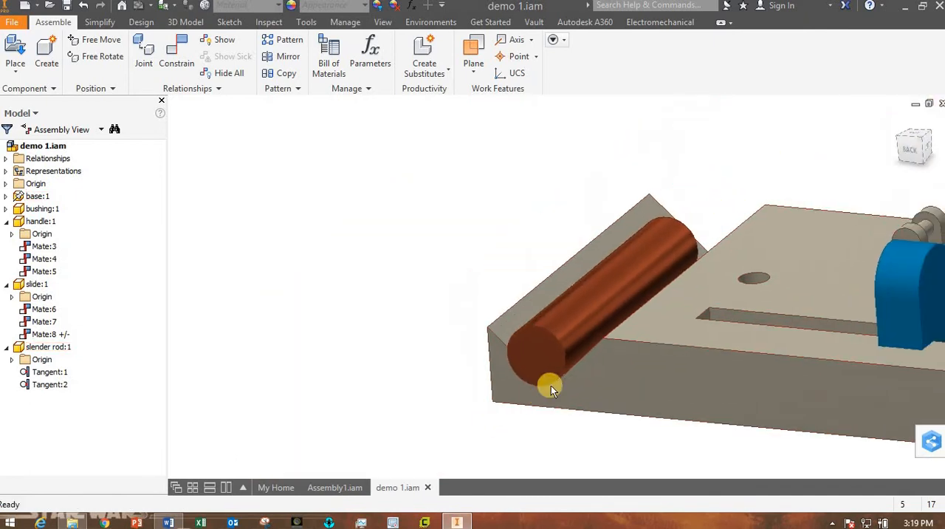
scroll(579, 353, down, 3)
drag(578, 352, 544, 380)
shift+middle_drag(336, 310, 428, 369)
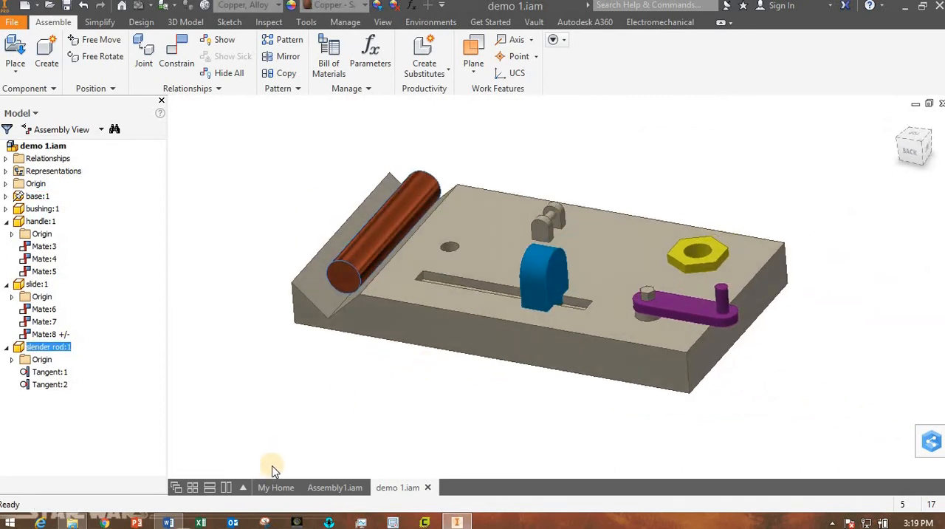
Check the assembly illustration in the Lab05 Word document, then return to Inventor and place three copies of flap.ipt above the base.
click(168, 522)
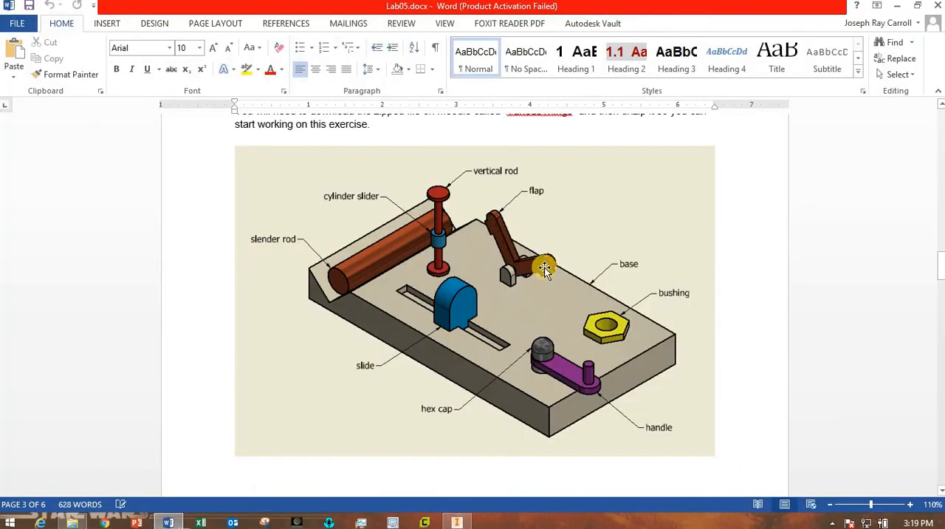
click(455, 522)
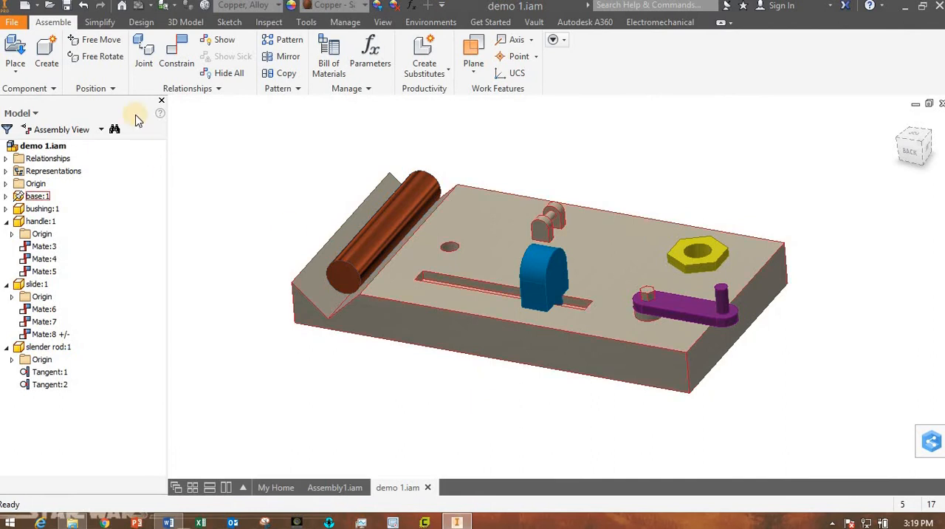
click(15, 53)
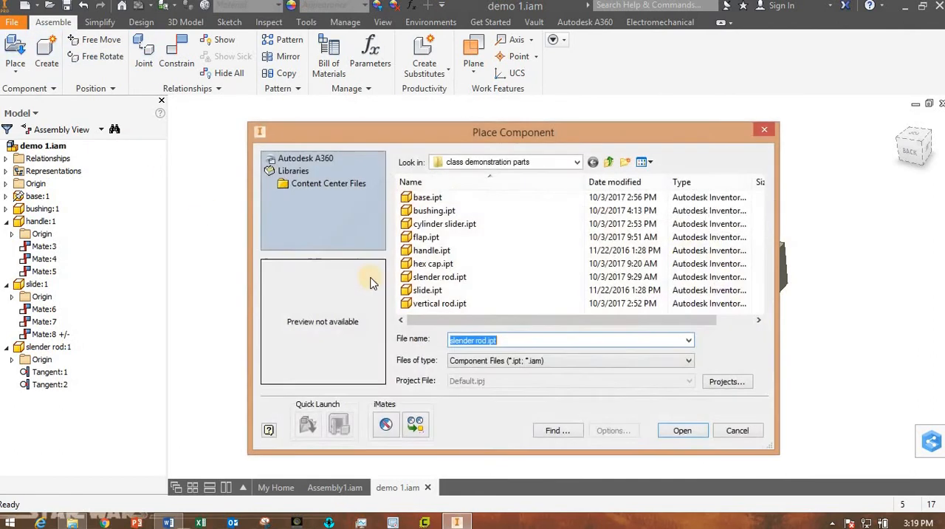
click(427, 237)
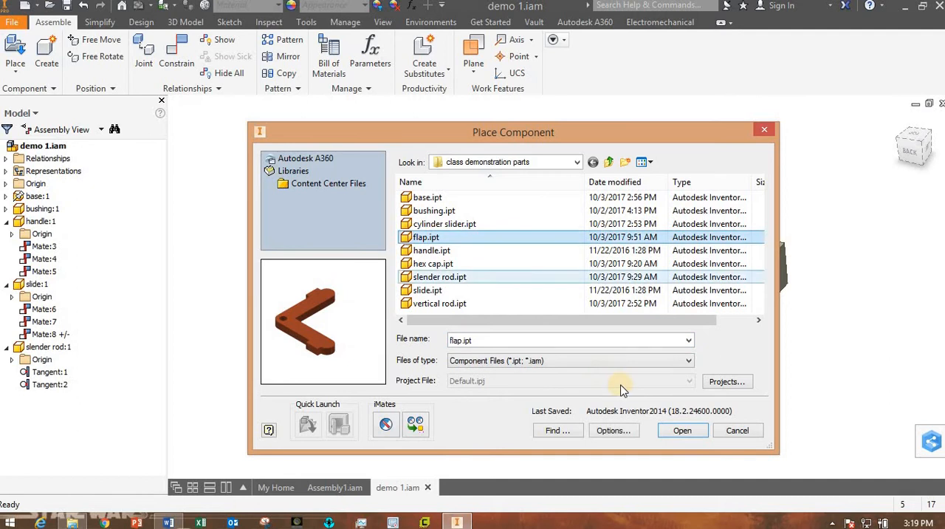
click(680, 431)
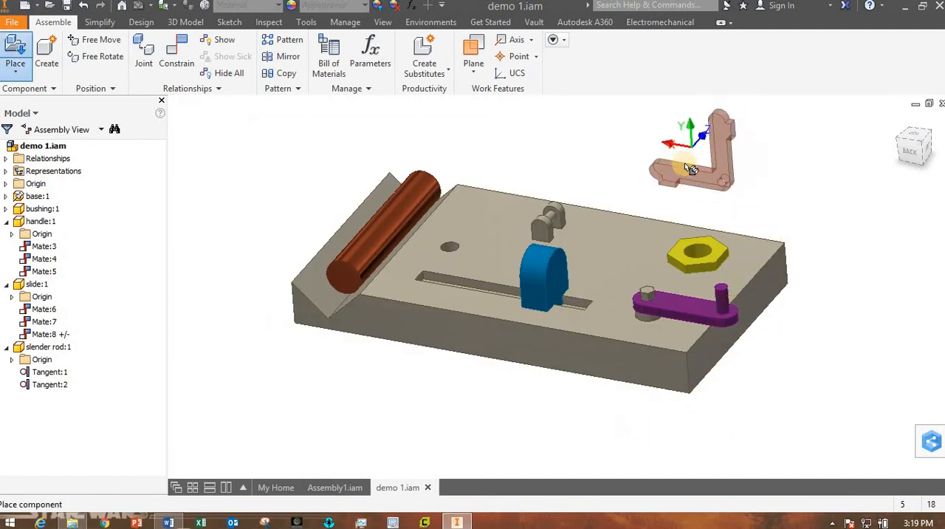
shift+middle_drag(708, 183, 701, 220)
middle_drag(605, 266, 589, 331)
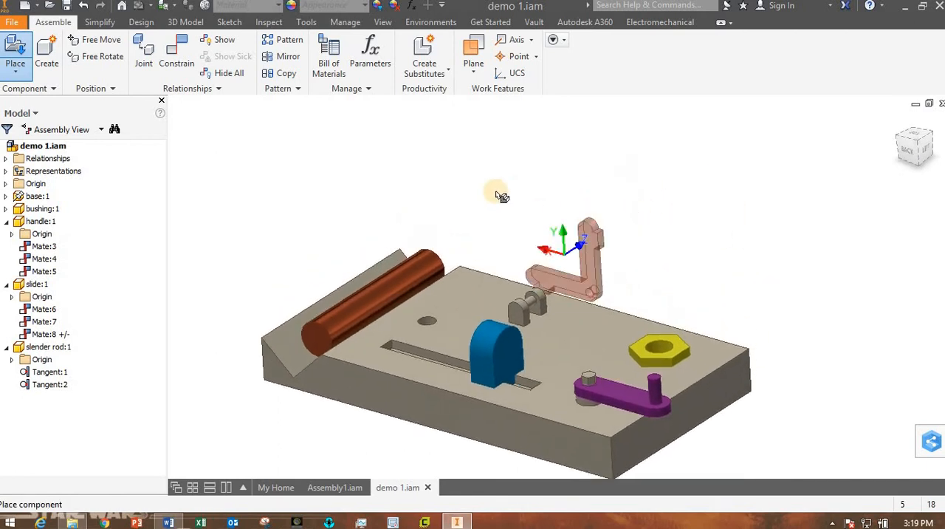
click(501, 196)
click(592, 214)
click(705, 230)
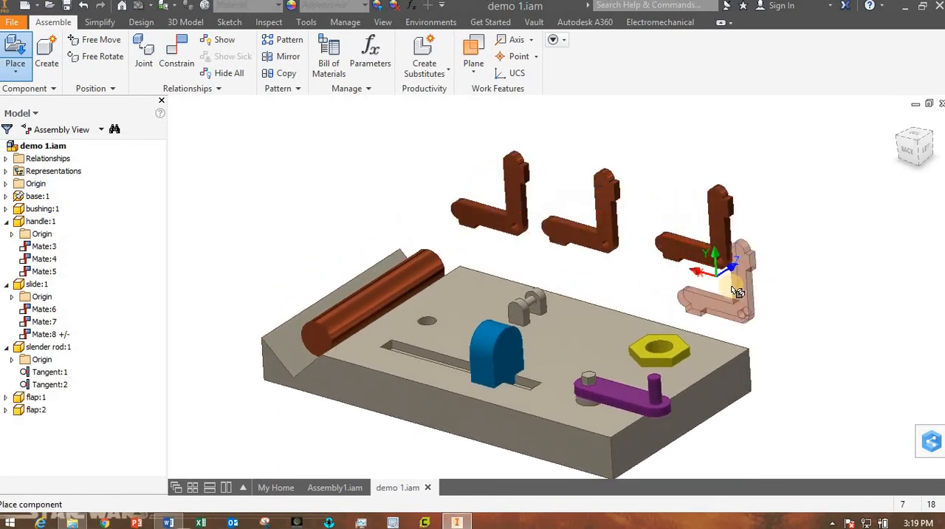
key(Escape)
Space out the second and third flap copies in a row above the base.
drag(710, 204, 726, 181)
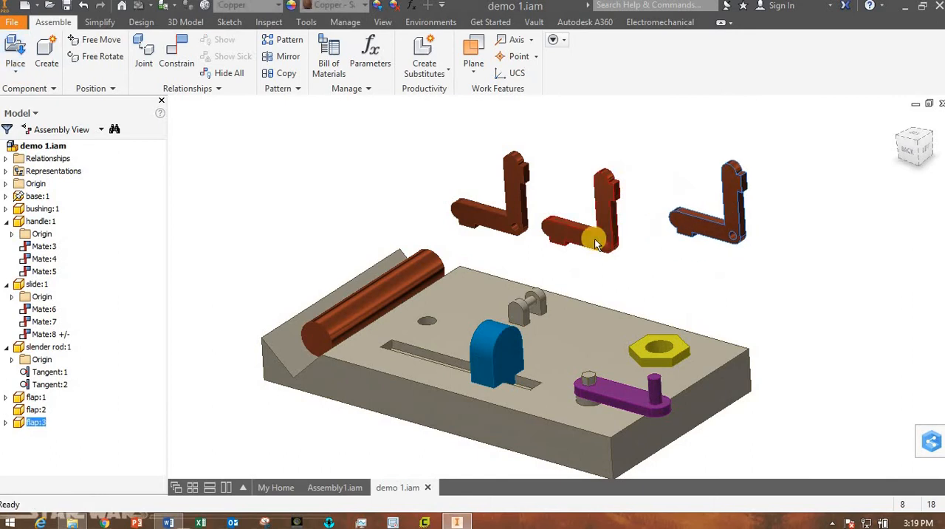
drag(596, 244, 630, 280)
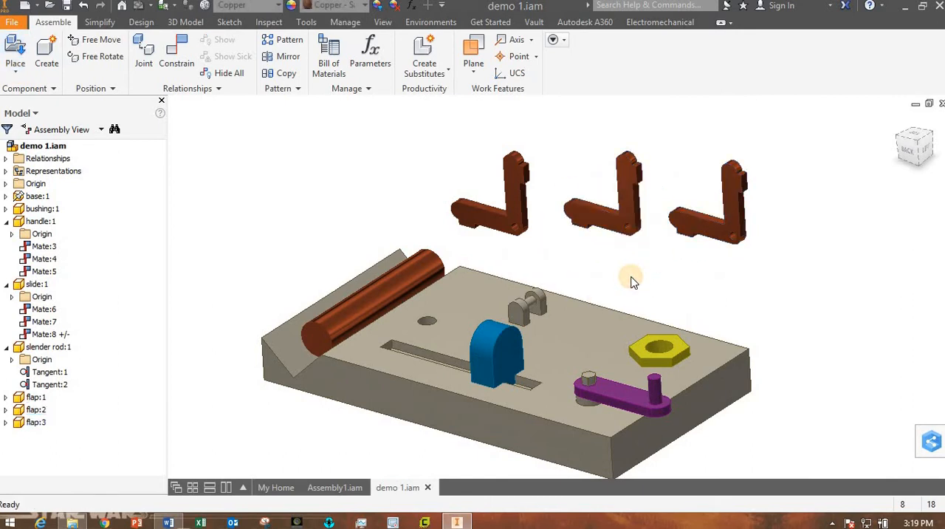
click(681, 304)
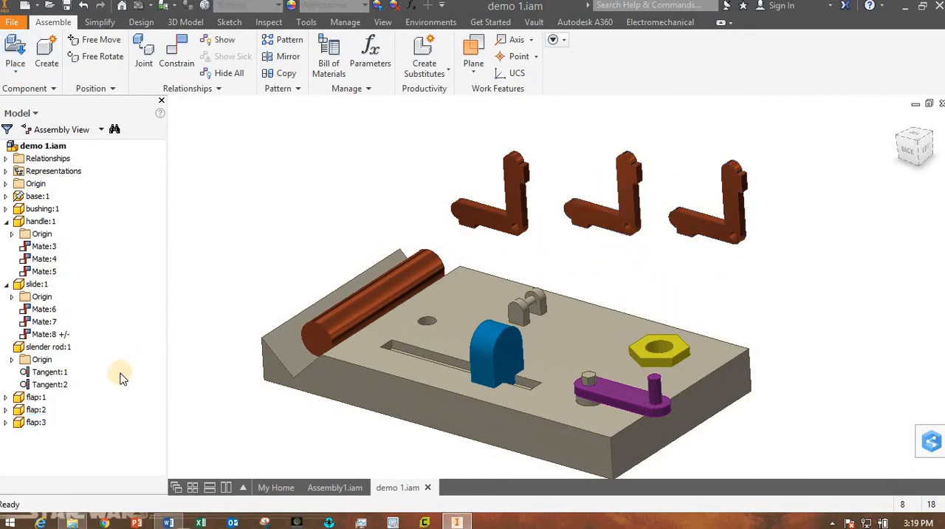
Delete the second and third flap copies from the assembly, keeping only the first.
click(22, 411)
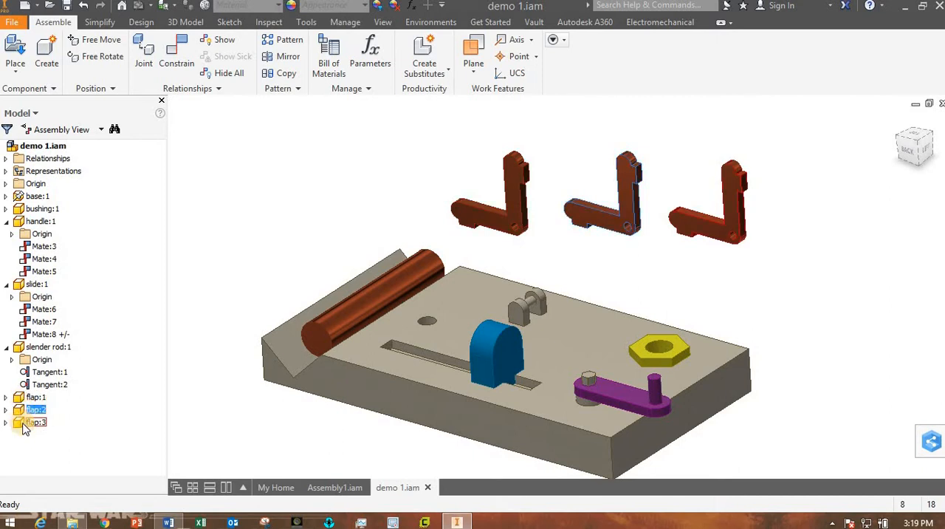
right_click(24, 428)
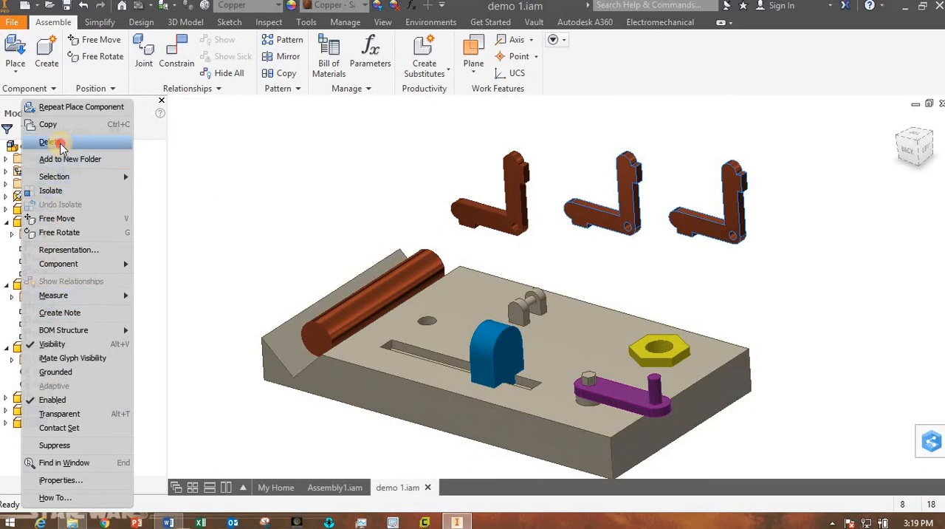
click(60, 143)
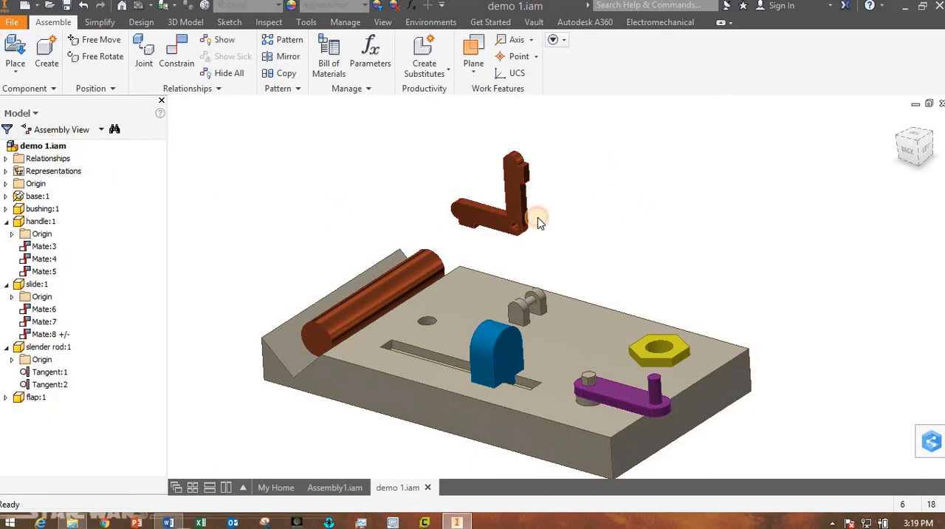
Move the flap above the base's hinge bracket and examine the bracket's pin up close.
drag(542, 245, 602, 262)
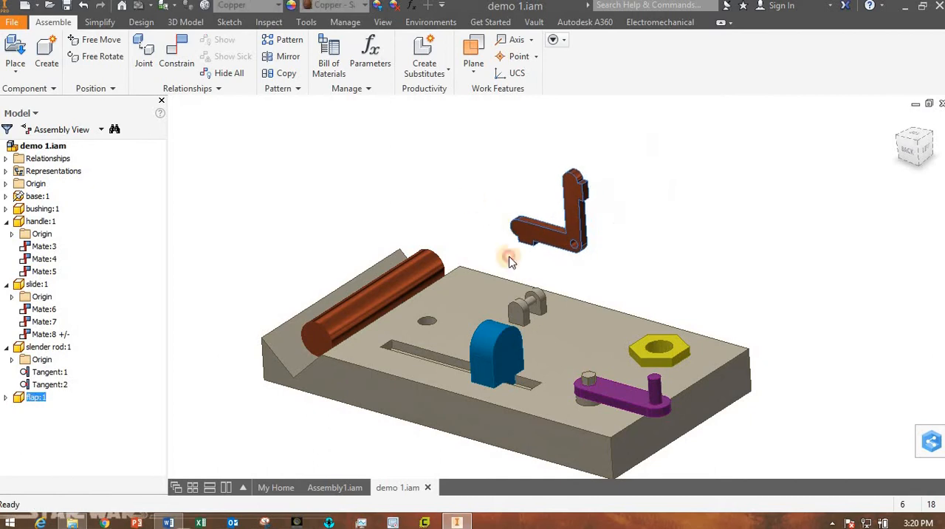
scroll(555, 295, up, 5)
scroll(555, 295, down, 5)
scroll(555, 296, up, 4)
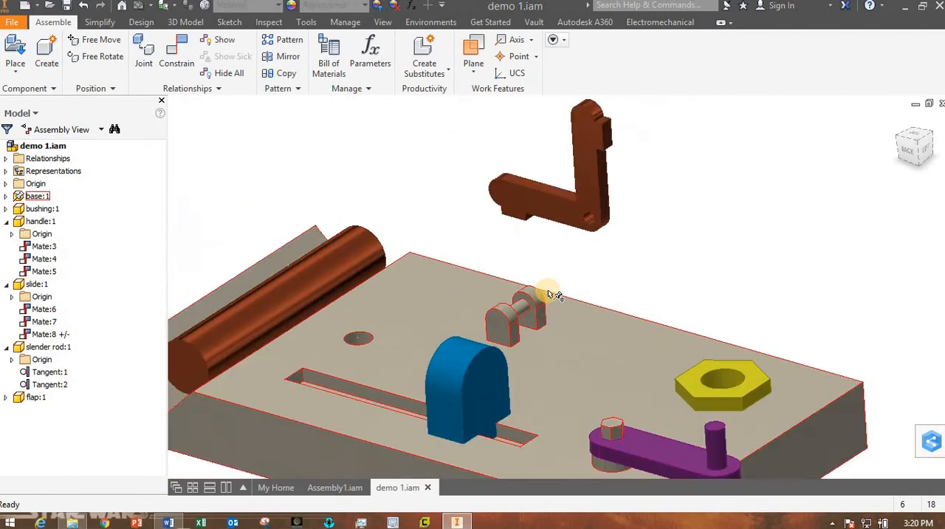
scroll(555, 295, down, 4)
drag(581, 190, 524, 315)
scroll(520, 313, up, 5)
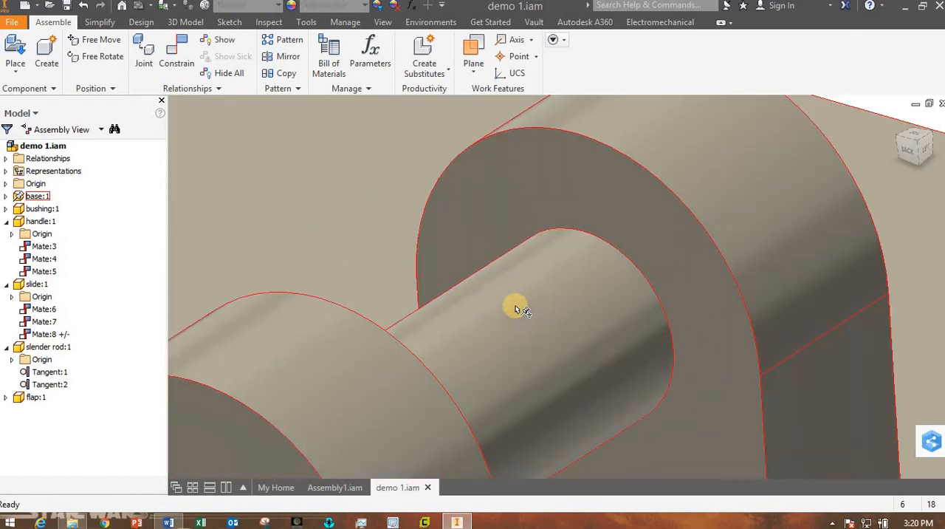
scroll(523, 335, down, 5)
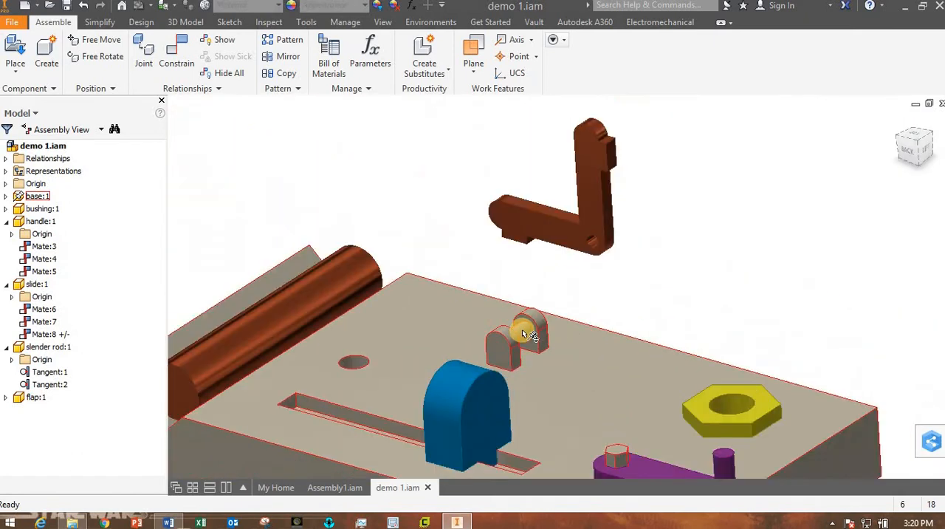
Mate the axis of the hinge bracket's pin to the axis of the flap's hole with 0.000 mm offset.
click(181, 55)
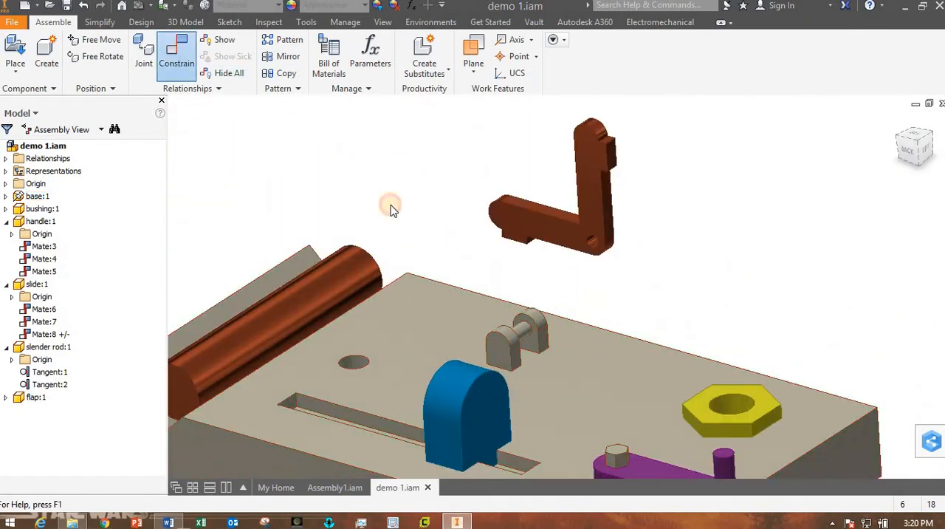
scroll(577, 337, up, 5)
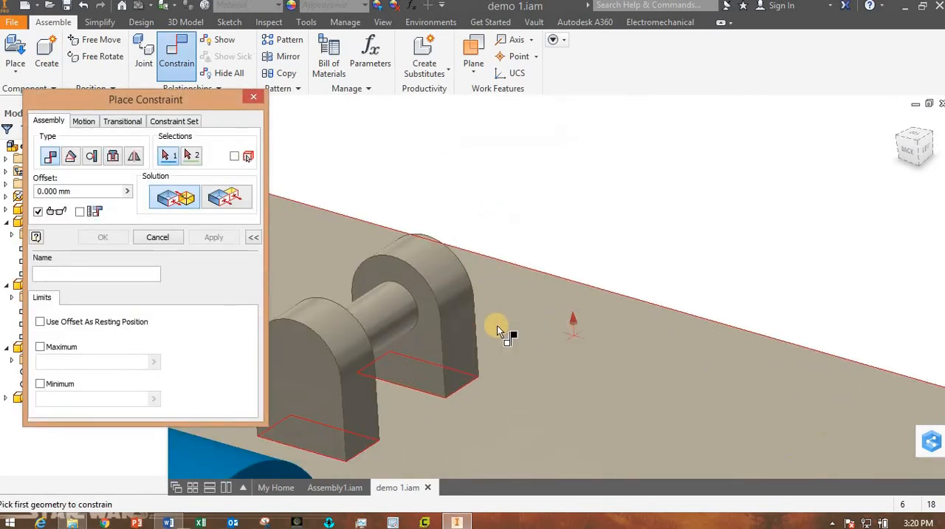
click(384, 315)
scroll(390, 314, down, 5)
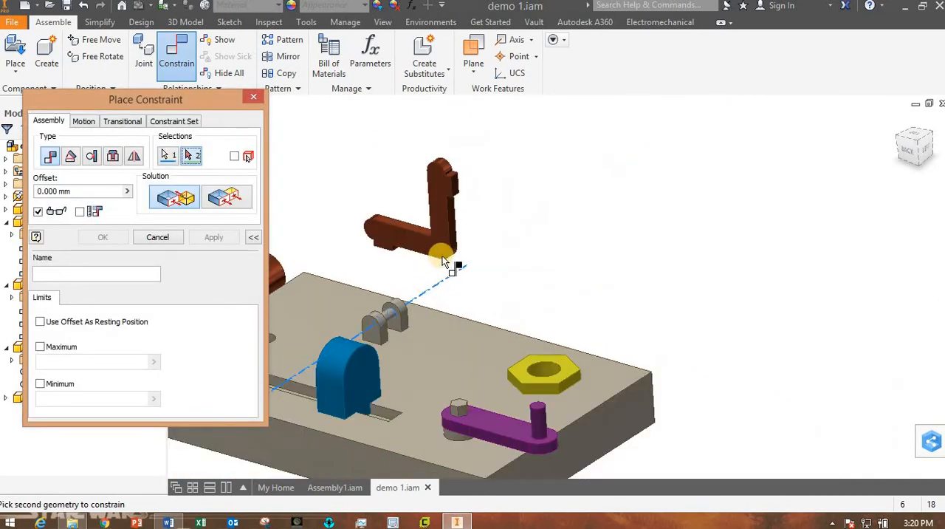
scroll(447, 248, up, 5)
click(463, 192)
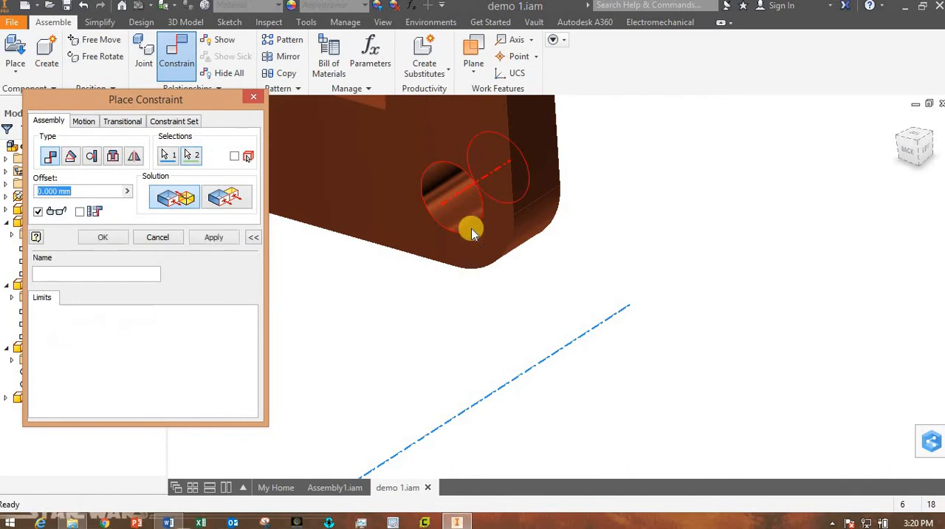
scroll(476, 244, down, 5)
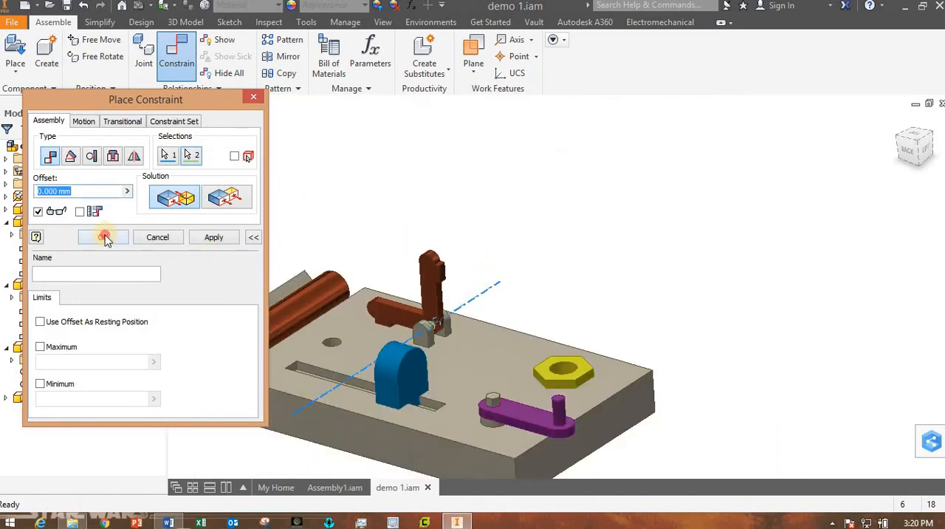
click(103, 237)
Test the flap's rotation about the hinge pin and view it from the left side.
drag(410, 312, 597, 347)
click(613, 291)
shift+middle_drag(613, 292, 367, 293)
scroll(366, 294, down, 3)
scroll(410, 345, down, 3)
scroll(484, 375, up, 5)
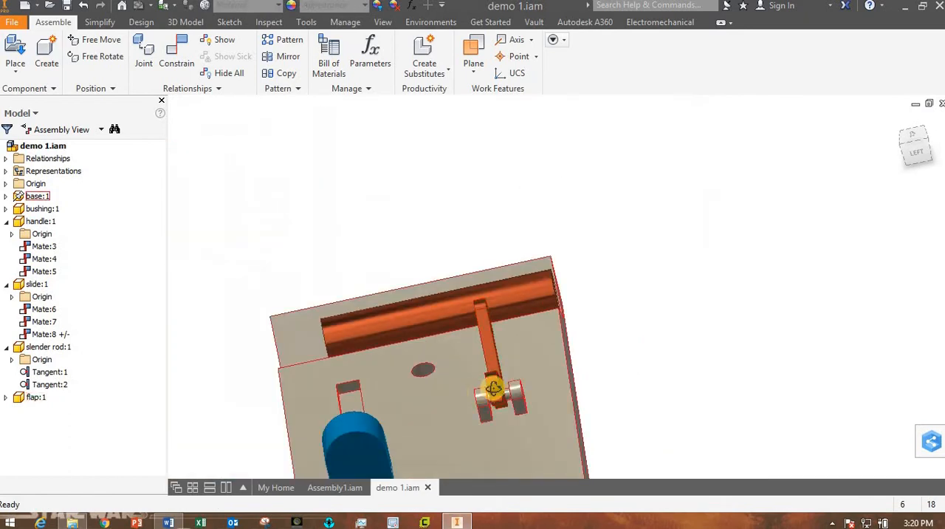
Test the flap's sliding along the hinge pin and inspect its gaps to the two bracket lugs.
shift+middle_drag(493, 389, 460, 398)
scroll(516, 404, down, 4)
mouse_move(460, 398)
mouse_down()
mouse_move(432, 392)
mouse_move(576, 389)
mouse_move(454, 389)
mouse_move(472, 388)
mouse_up()
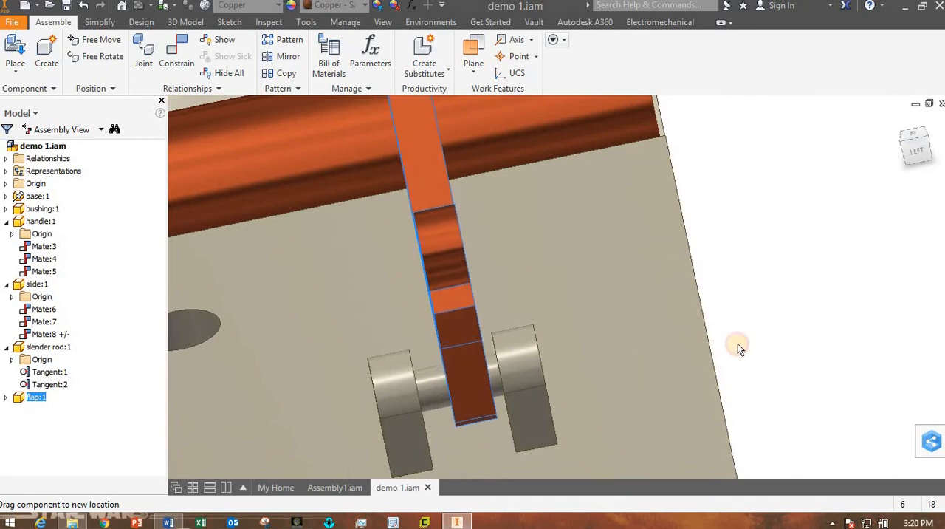
click(775, 343)
shift+middle_drag(655, 390, 446, 394)
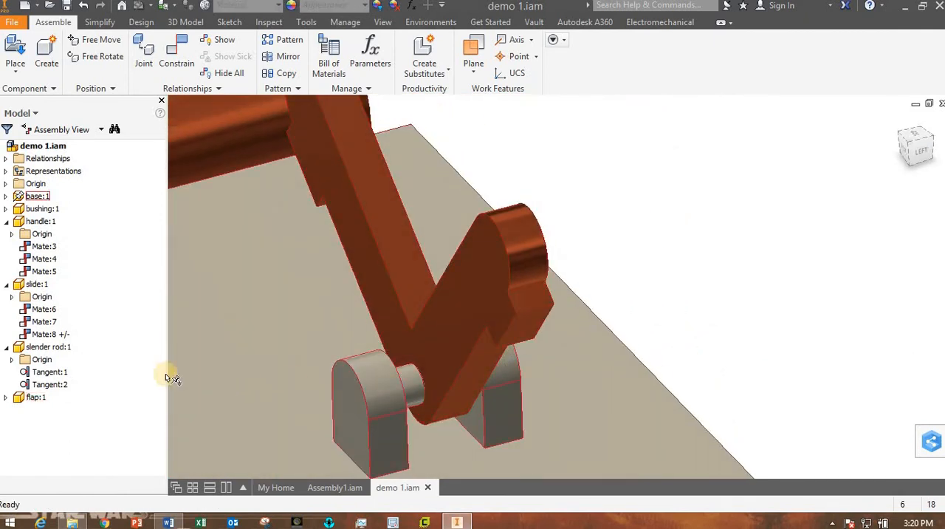
Collapse the slender rod, slide and handle in the model tree, and examine how the flap's XY Plane passes through the flap.
click(6, 347)
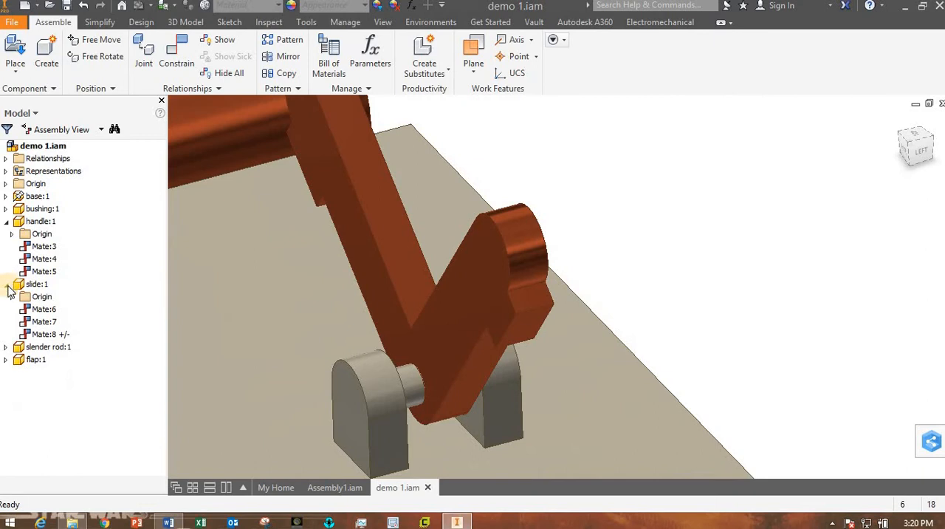
click(6, 284)
click(6, 221)
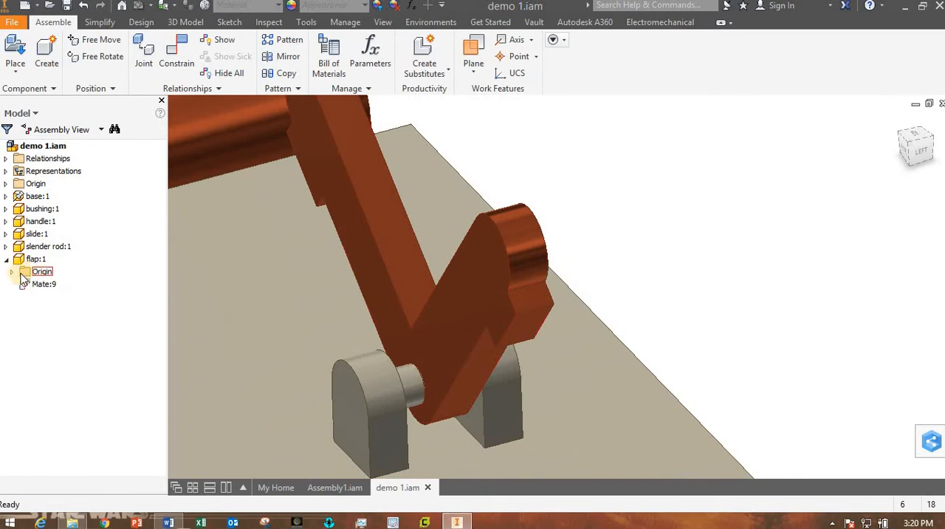
click(13, 272)
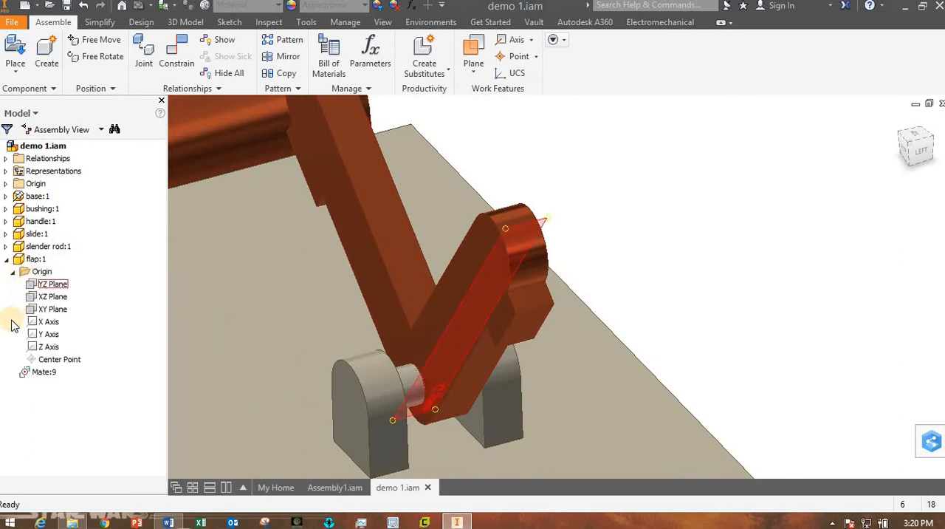
click(50, 309)
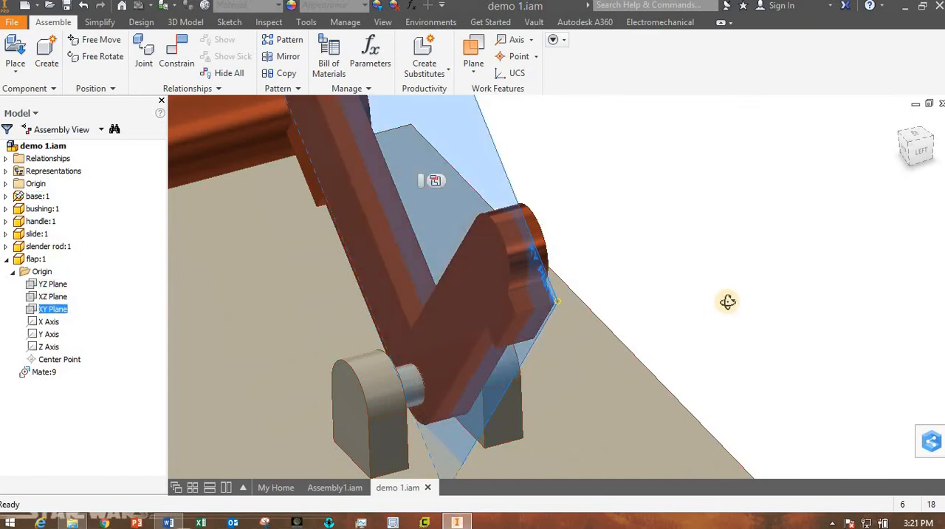
shift+middle_drag(727, 301, 591, 331)
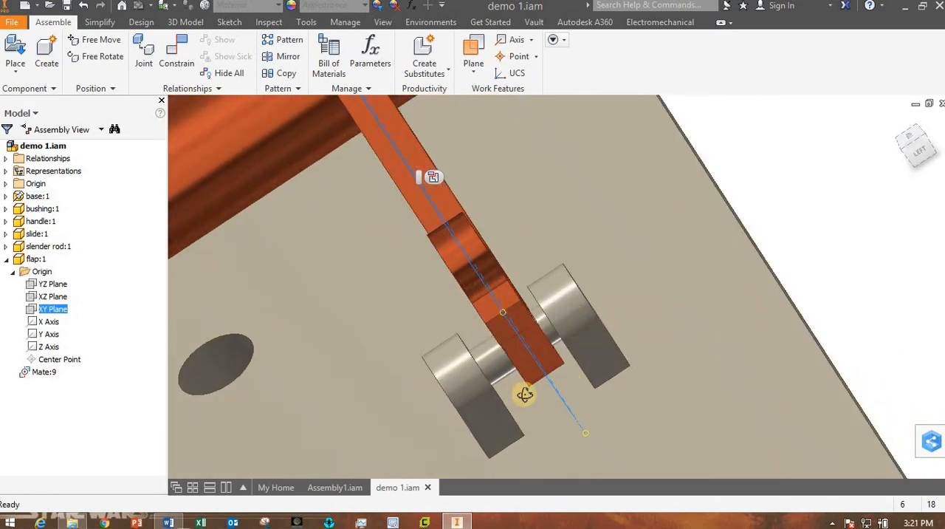
shift+middle_drag(524, 394, 577, 301)
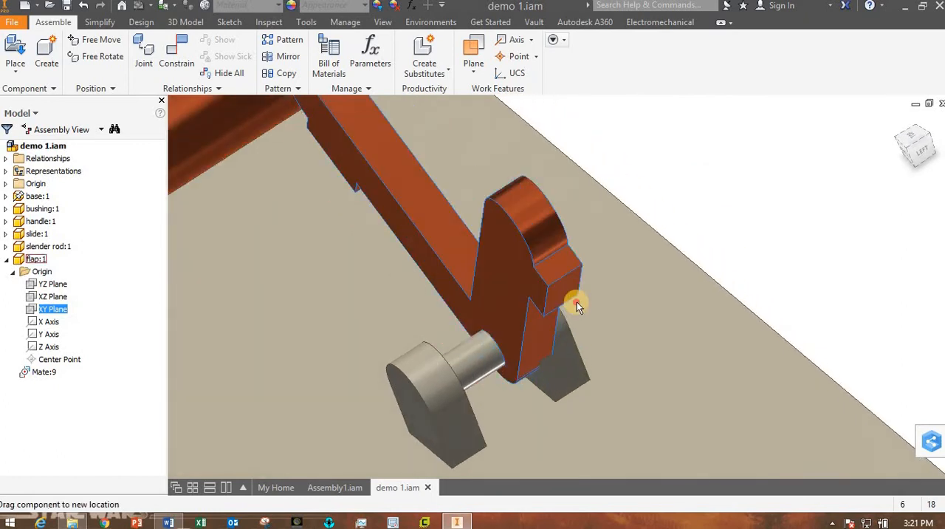
Move the flap clear of the hinge bracket and check the position of the base's YZ, XZ and XY origin planes.
drag(577, 301, 760, 185)
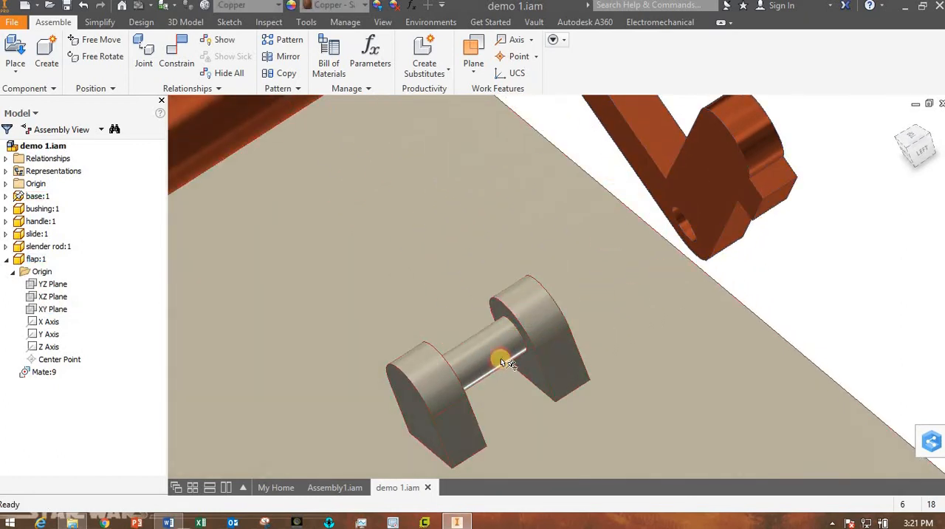
click(6, 196)
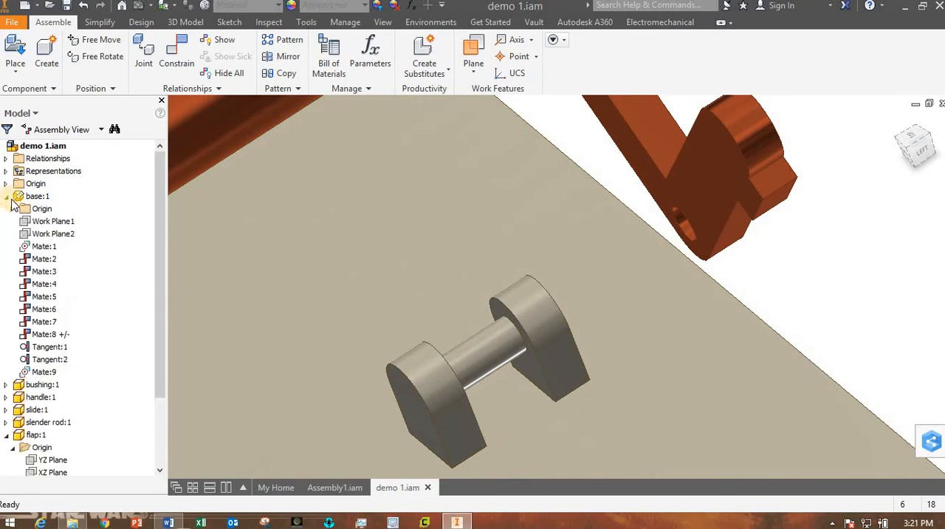
click(11, 209)
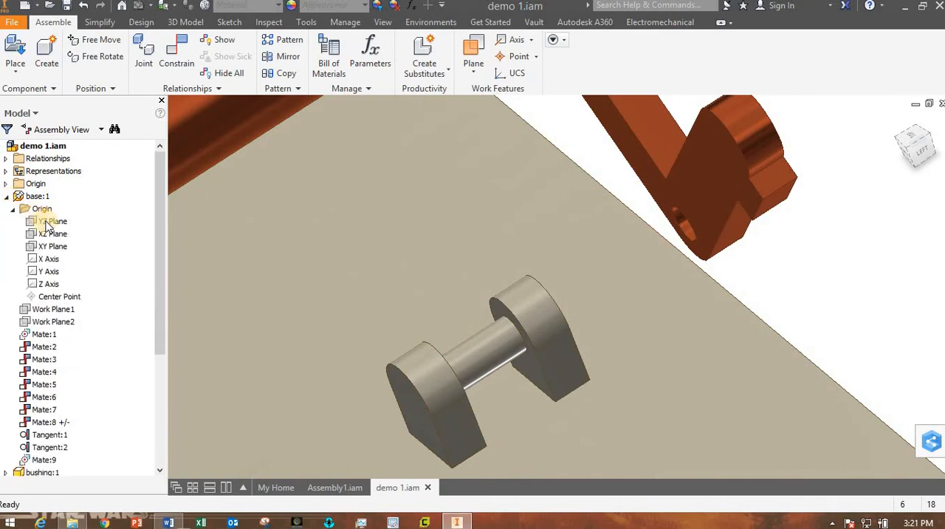
scroll(406, 289, down, 5)
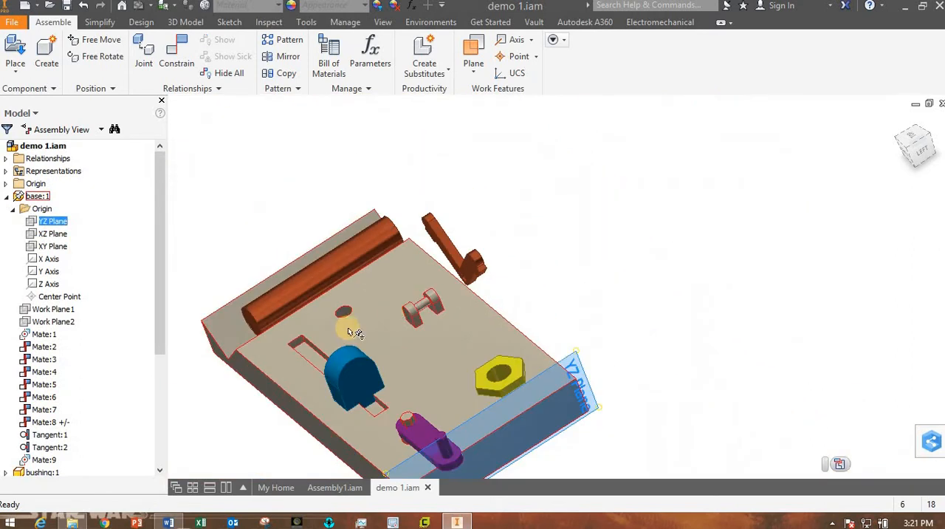
click(52, 233)
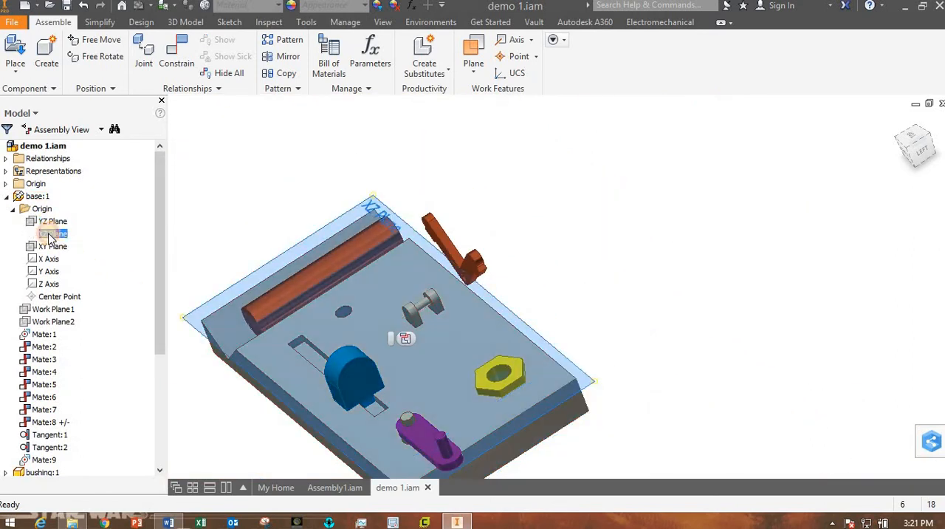
click(48, 248)
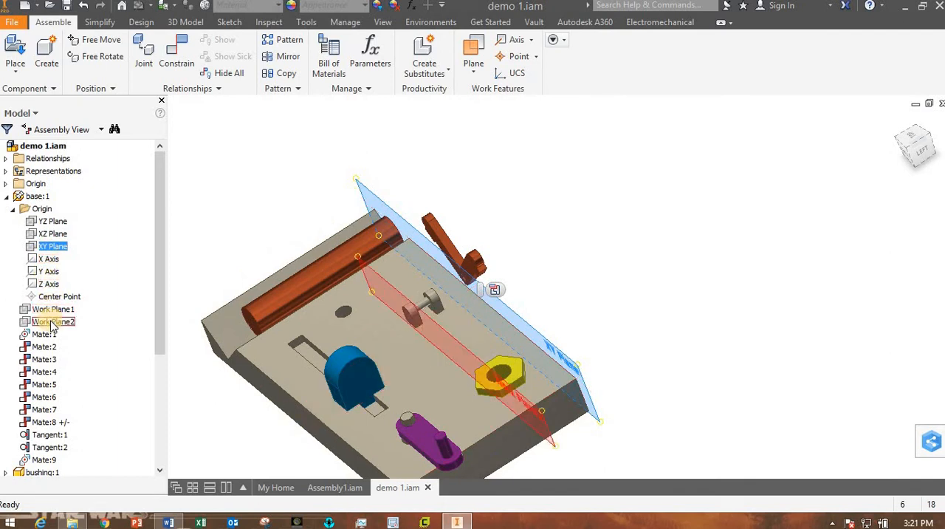
Examine the position of the base's Work Plane2 relative to the hinge bracket's two lugs from several angles.
click(51, 322)
drag(554, 349, 452, 346)
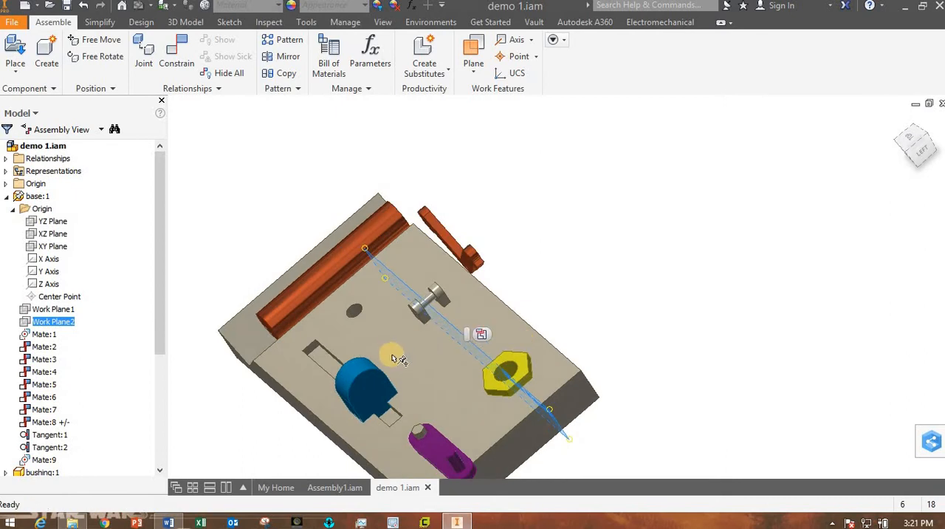
shift+middle_drag(392, 358, 414, 341)
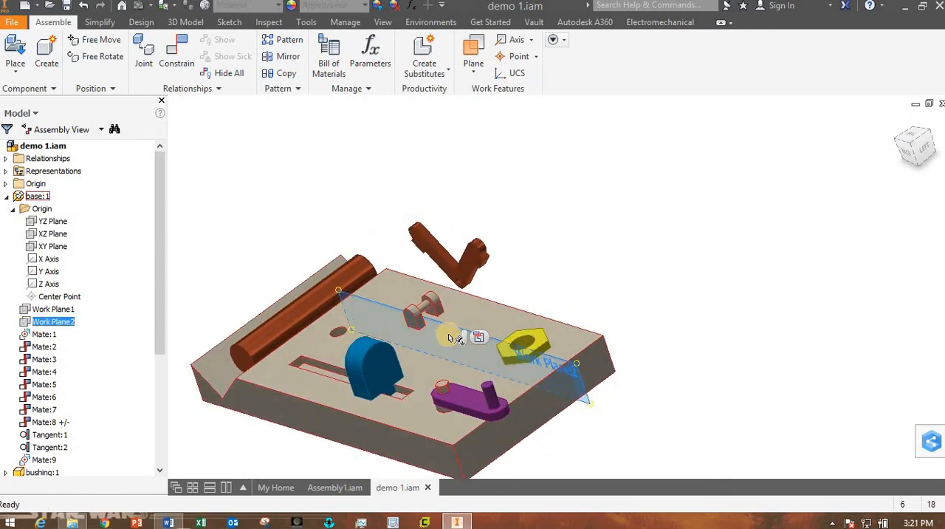
mouse_move(429, 336)
shift+middle_down()
mouse_move(411, 341)
mouse_move(432, 337)
shift+middle_up()
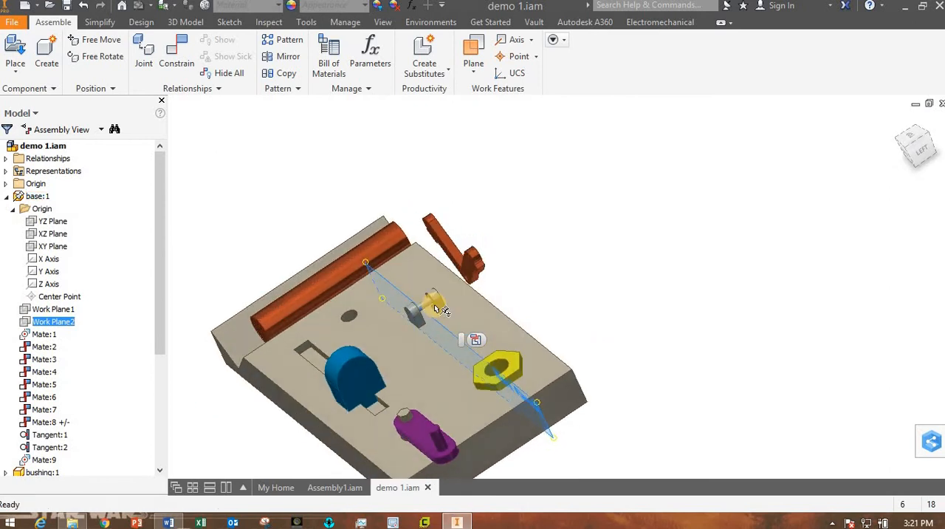
scroll(430, 319, up, 5)
scroll(447, 337, down, 4)
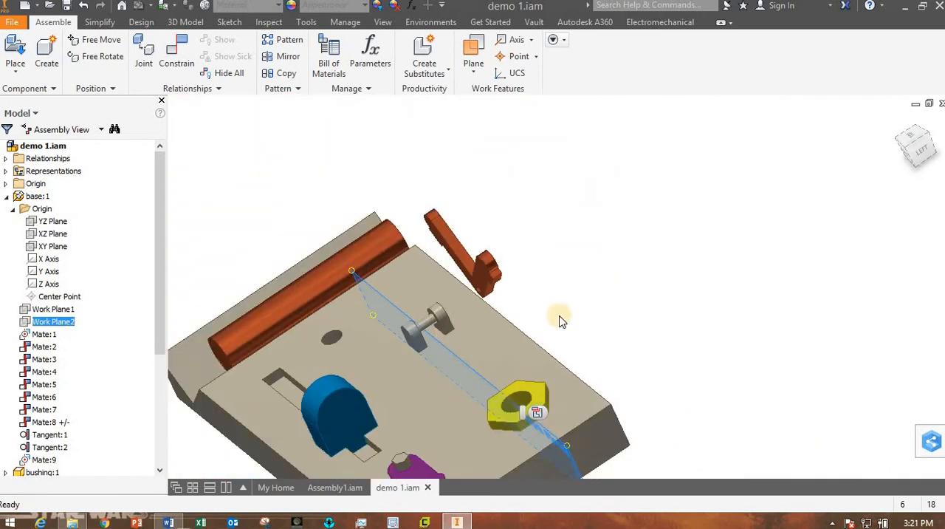
click(569, 279)
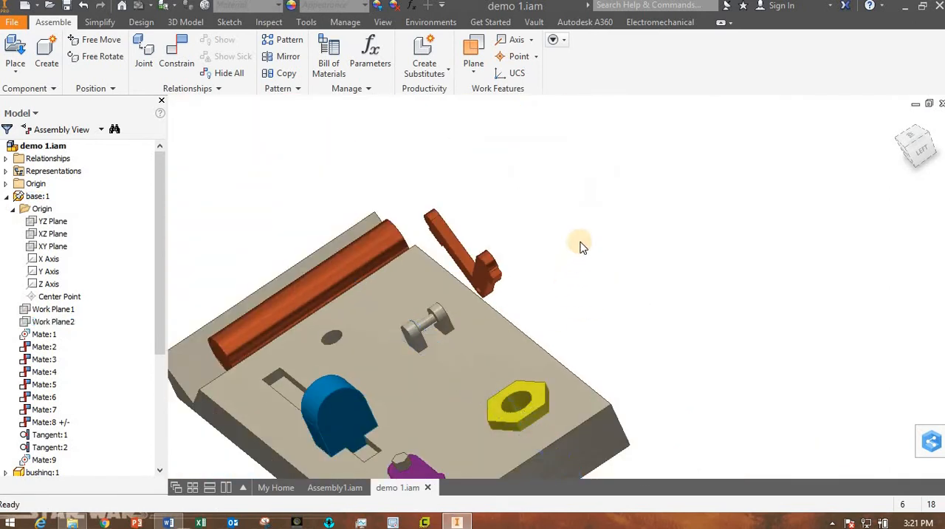
Mate the base's Work Plane2 to the flap's XY Plane with 0.000 mm offset.
click(176, 57)
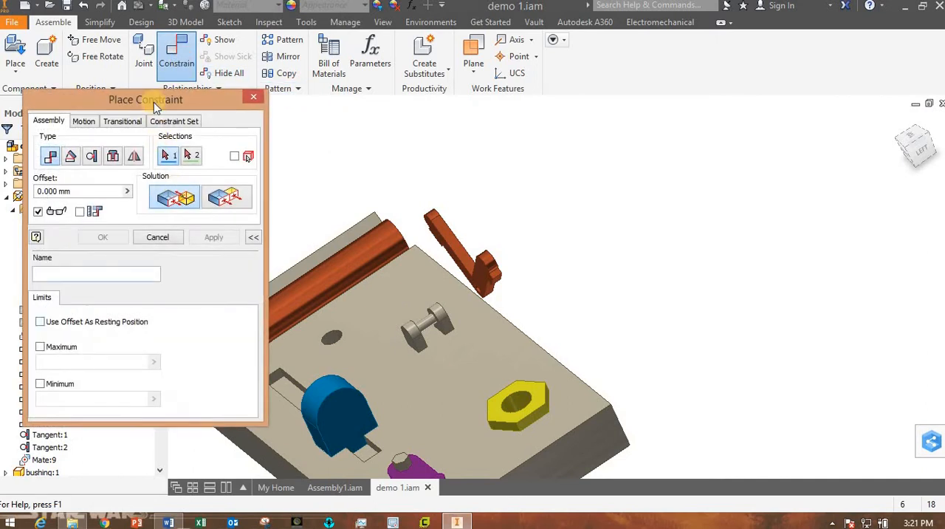
drag(158, 101, 728, 105)
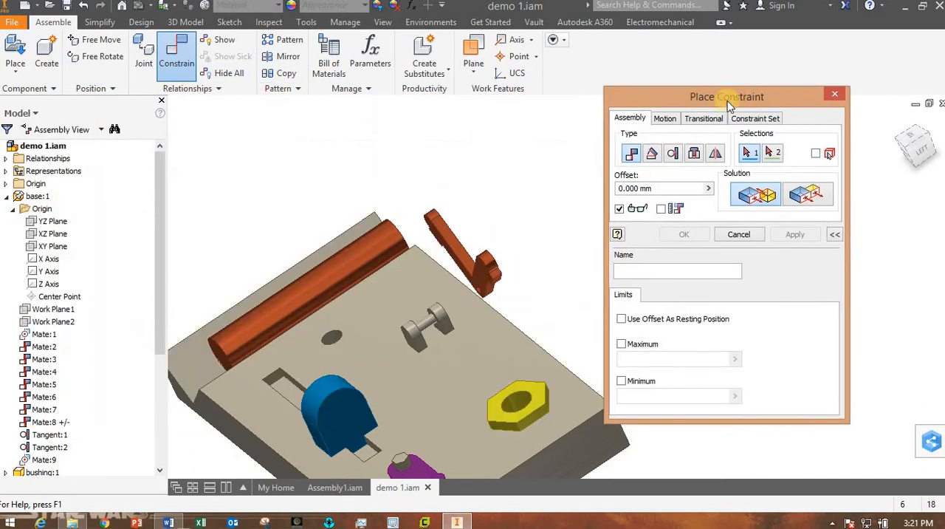
click(48, 323)
shift+middle_drag(455, 414, 474, 407)
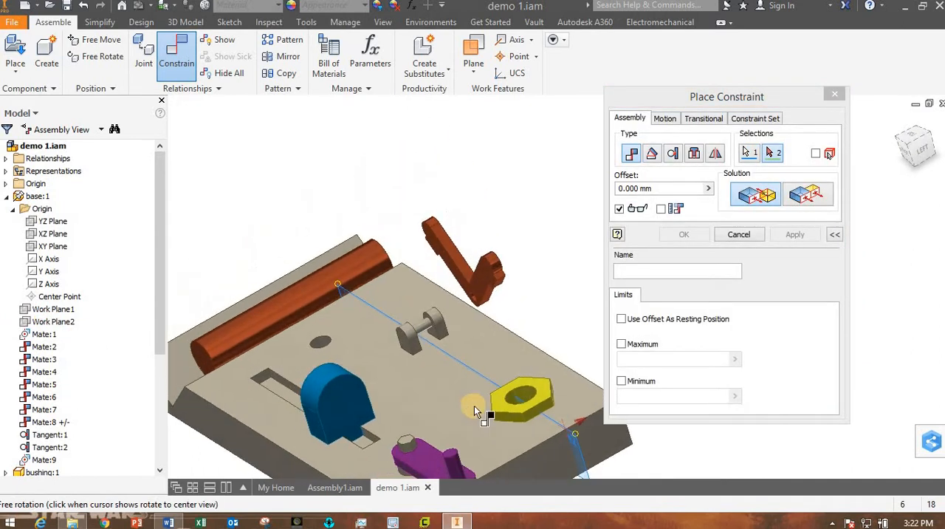
drag(158, 359, 157, 454)
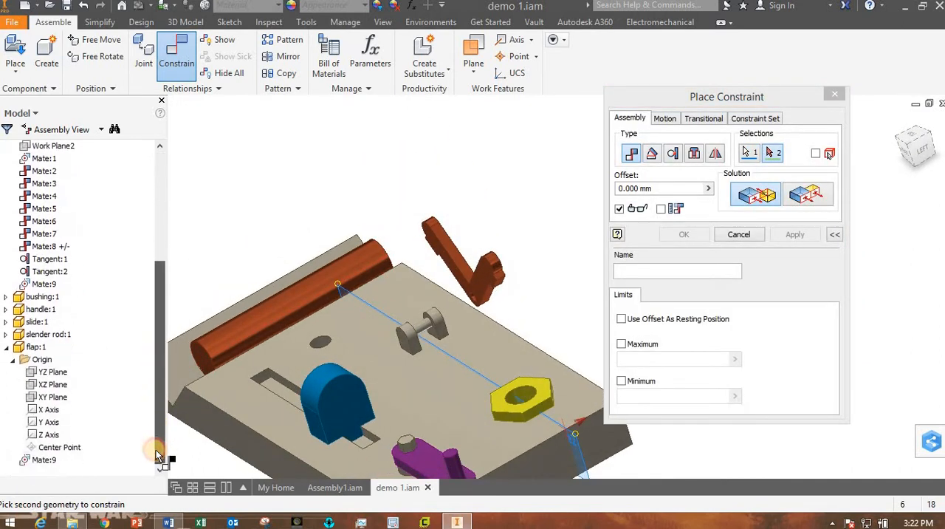
click(57, 398)
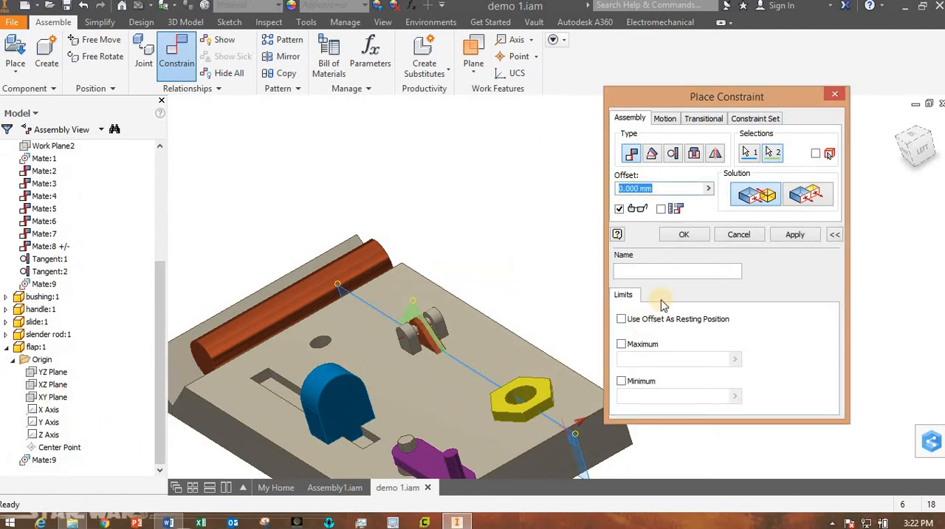
click(702, 242)
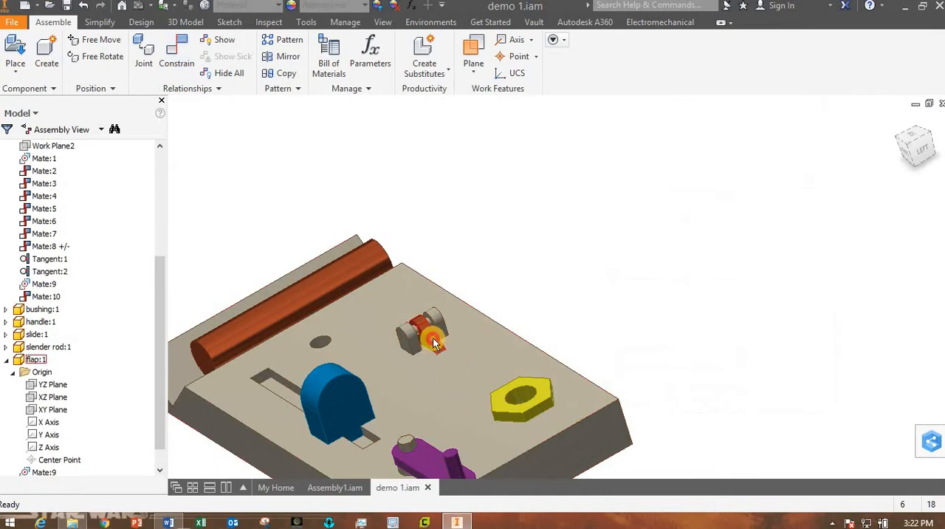
Test the flap's rotation between the hinge bracket's lugs, viewing it up close from the back.
drag(432, 343, 264, 229)
drag(462, 339, 405, 310)
shift+middle_drag(432, 360, 493, 258)
scroll(423, 315, down, 6)
scroll(424, 324, up, 8)
shift+middle_drag(446, 355, 453, 315)
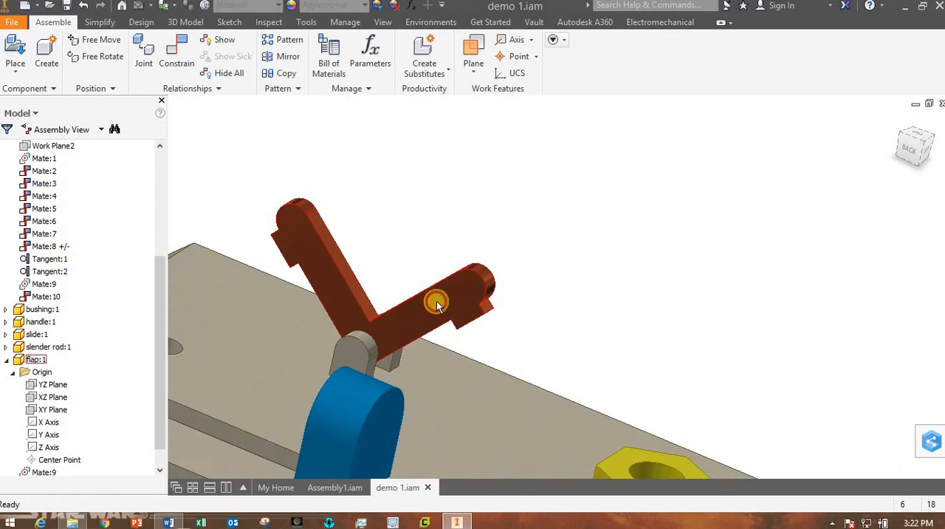
drag(436, 305, 493, 360)
click(445, 270)
Set up an Angle constraint at 0.00 deg with the explicit reference vector solution.
click(182, 57)
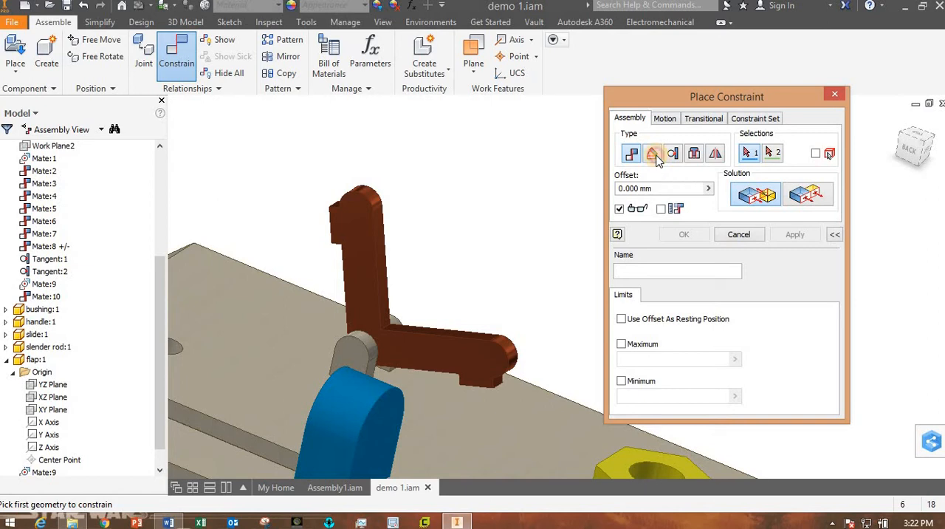
click(655, 157)
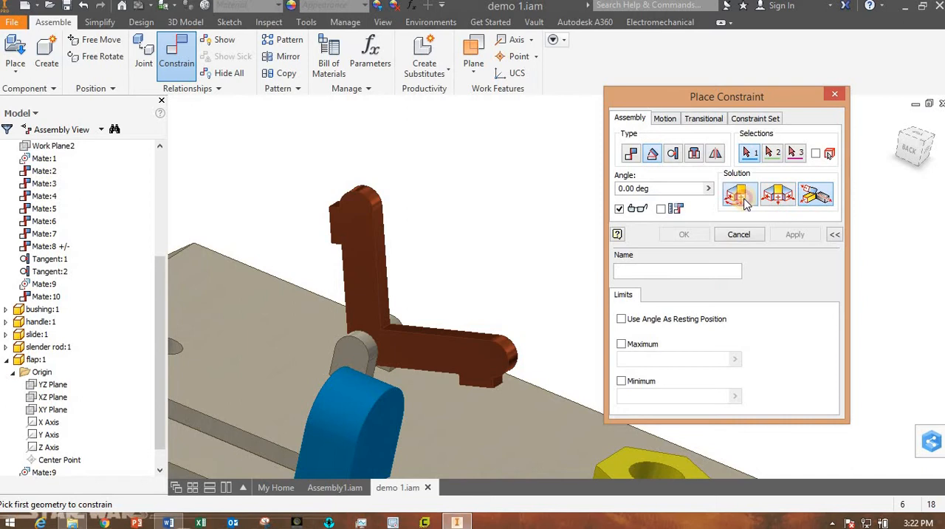
click(778, 194)
click(819, 196)
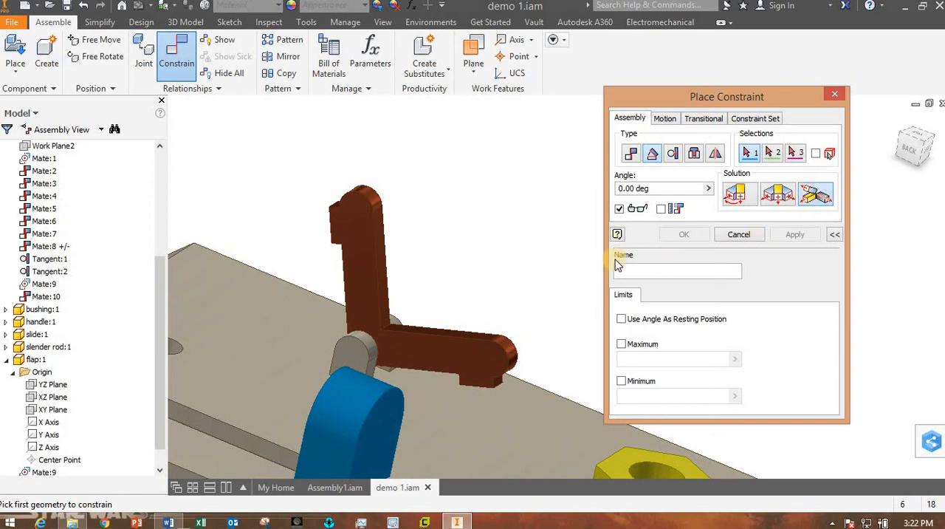
Select the base's top face and the outer face of the flap's upright arm as the angle constraint's first two geometries.
key(F4)
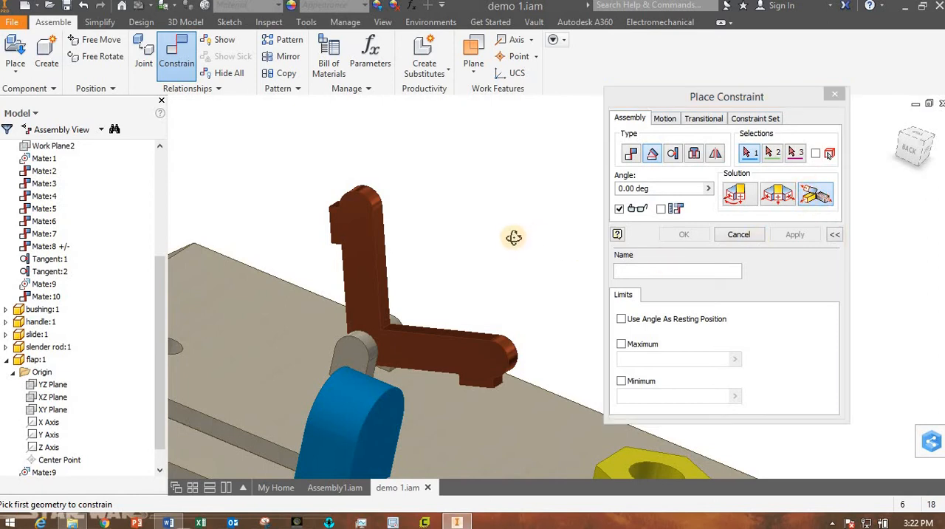
mouse_move(512, 237)
mouse_down()
mouse_move(487, 237)
mouse_move(512, 236)
mouse_up()
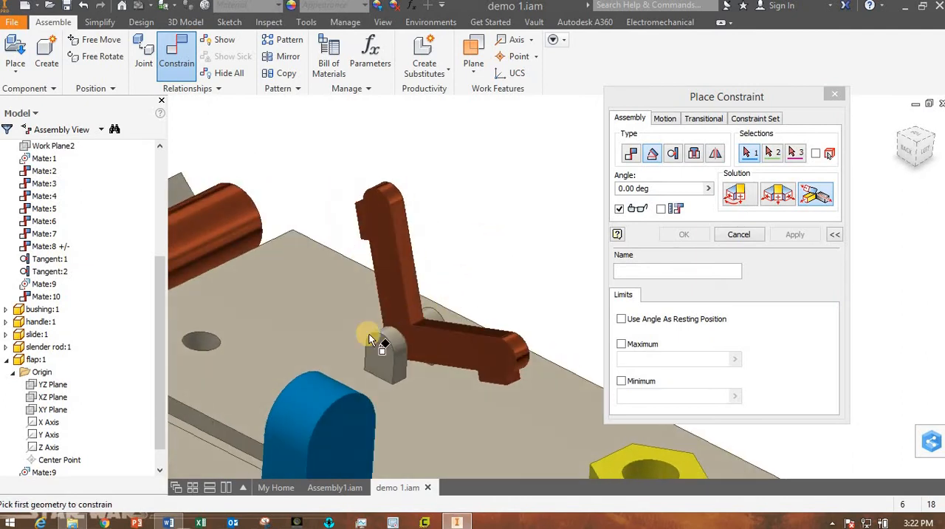
click(329, 316)
key(F4)
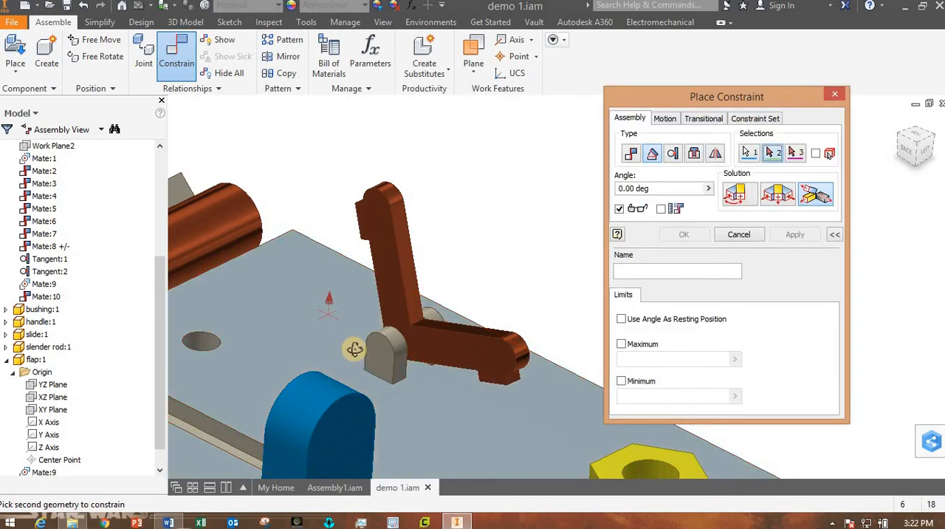
drag(351, 344, 467, 361)
shift+middle_drag(467, 362, 452, 354)
scroll(288, 290, up, 5)
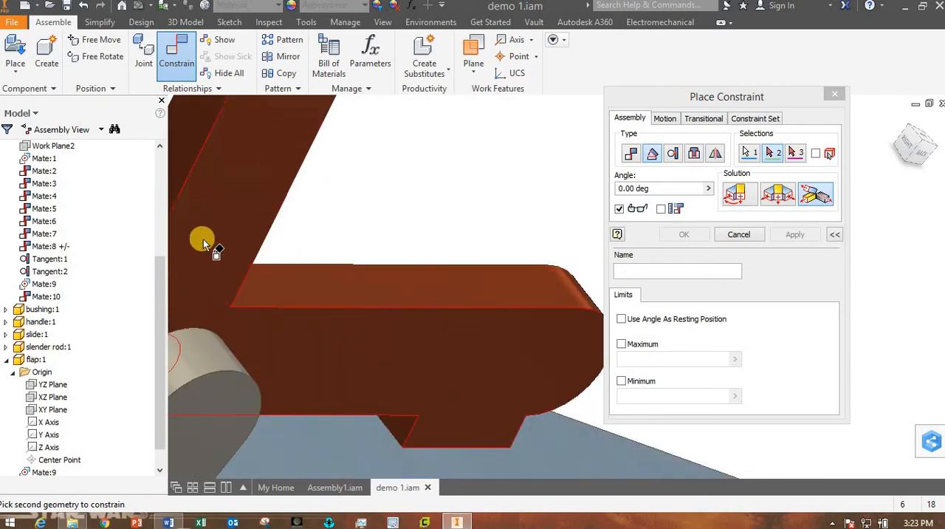
scroll(203, 238, down, 6)
middle_drag(231, 267, 443, 307)
scroll(410, 282, up, 3)
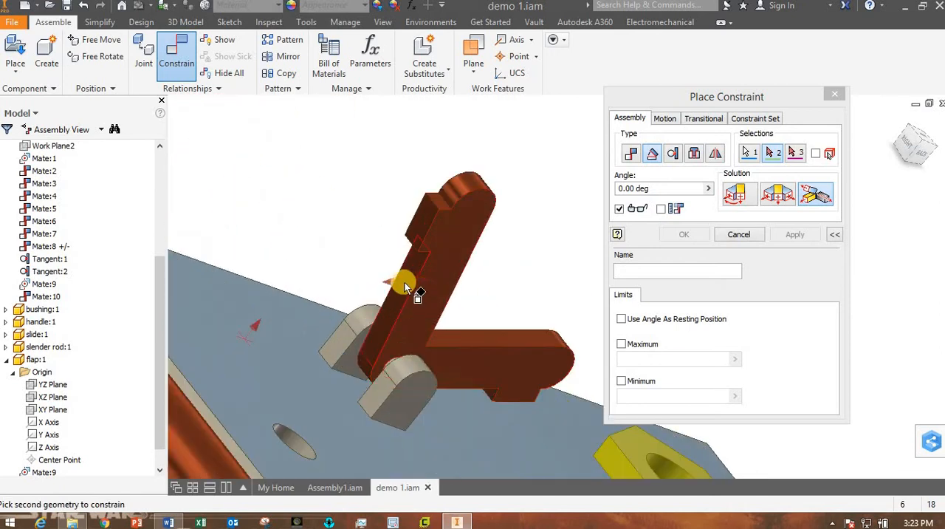
click(404, 282)
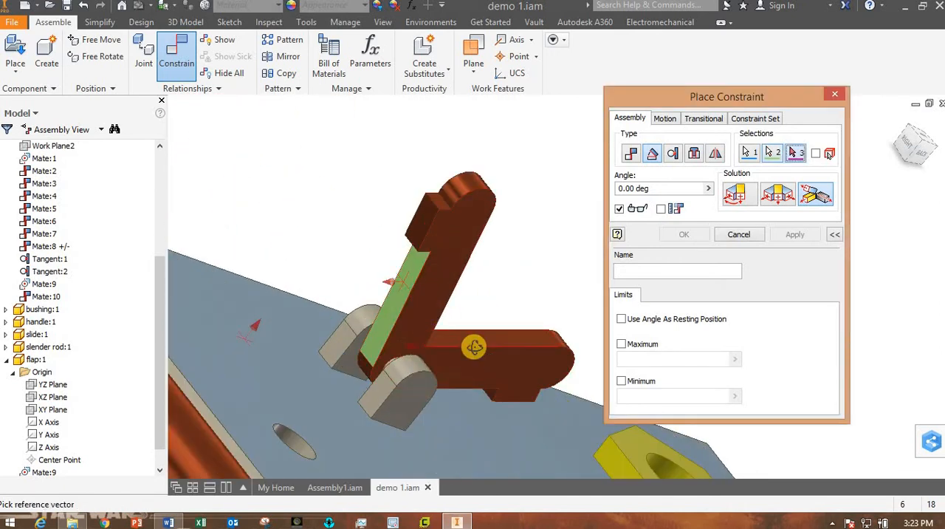
Pick the flat side face of the hinge bracket's lug as the angle constraint's reference vector.
drag(473, 343, 447, 388)
shift+middle_drag(457, 352, 461, 359)
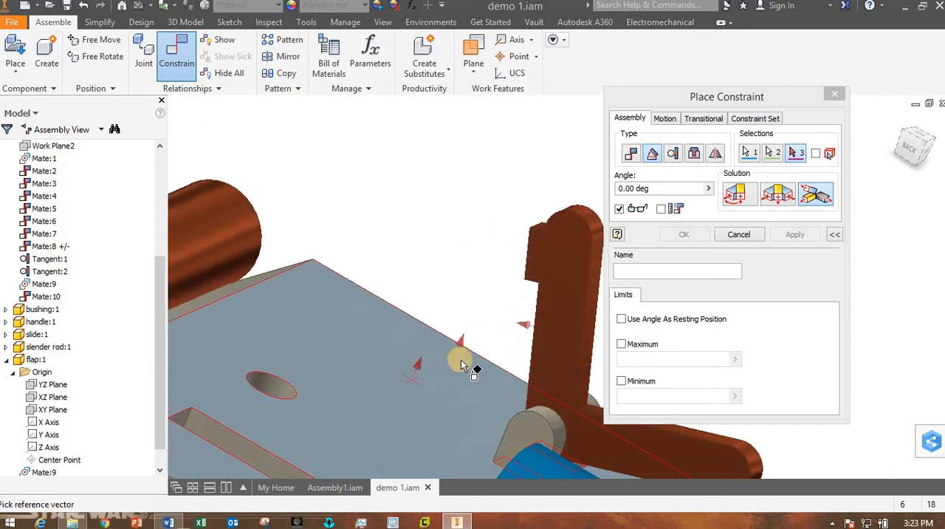
middle_drag(455, 325, 438, 205)
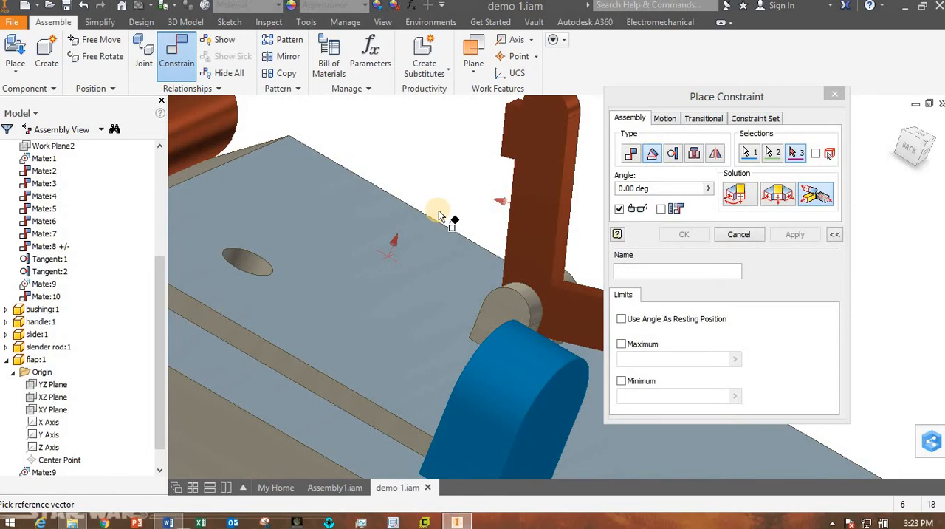
shift+middle_drag(436, 213, 428, 190)
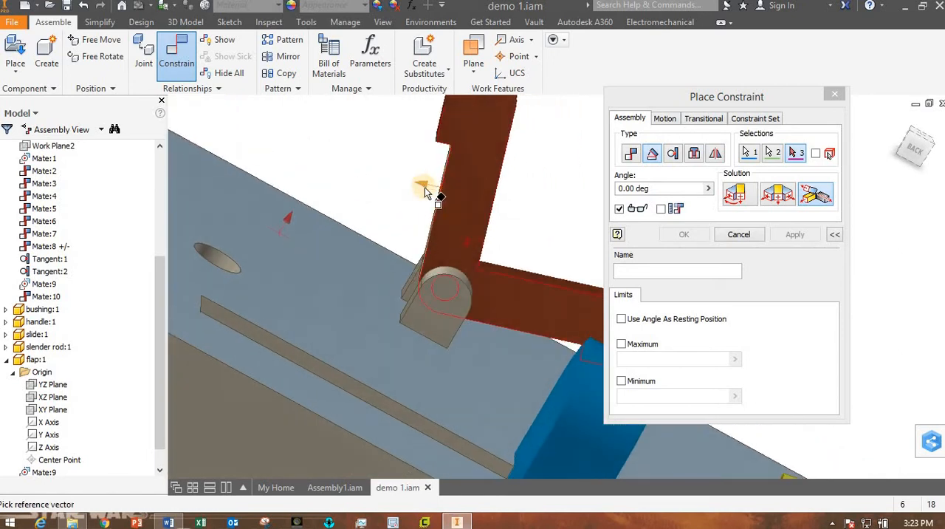
shift+middle_drag(452, 219, 409, 186)
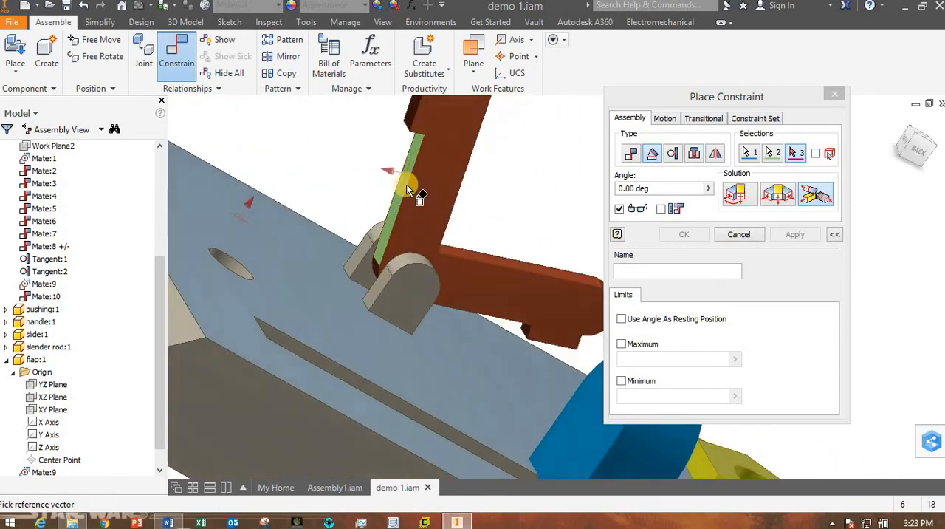
shift+middle_drag(449, 257, 409, 256)
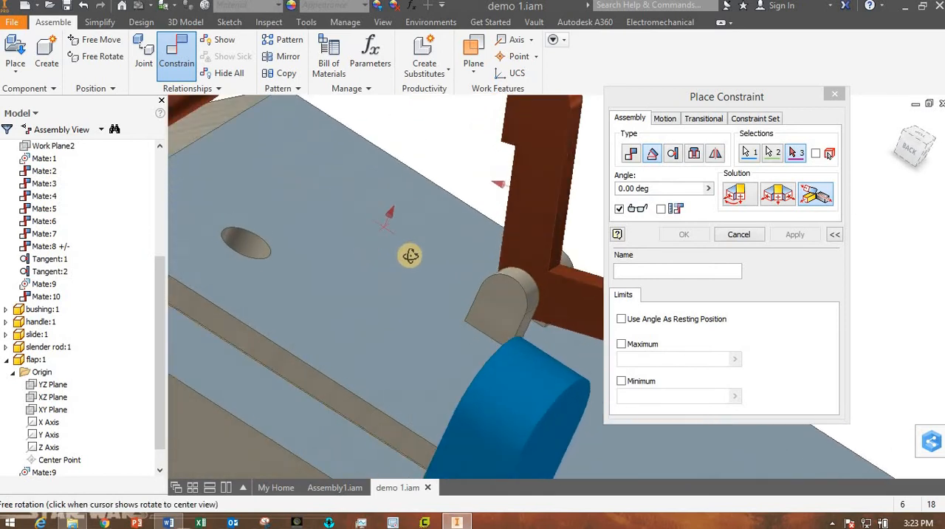
click(391, 214)
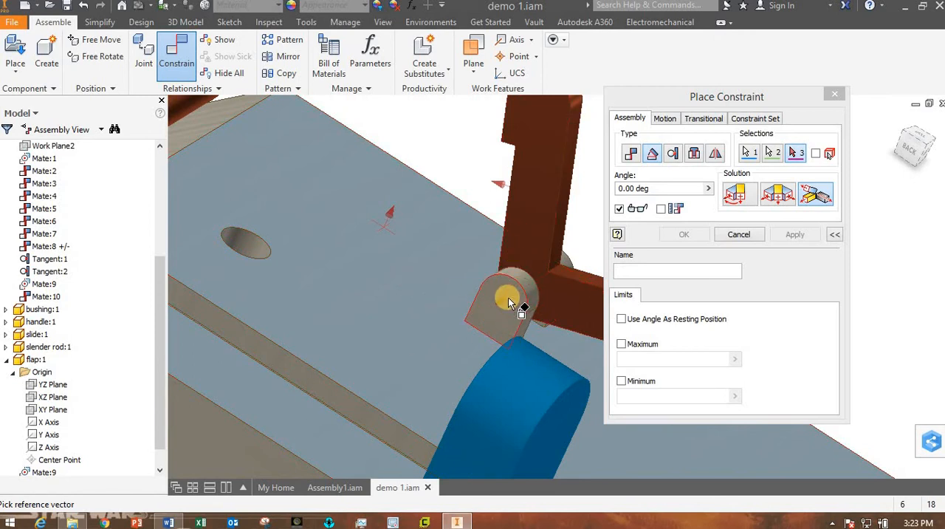
click(508, 299)
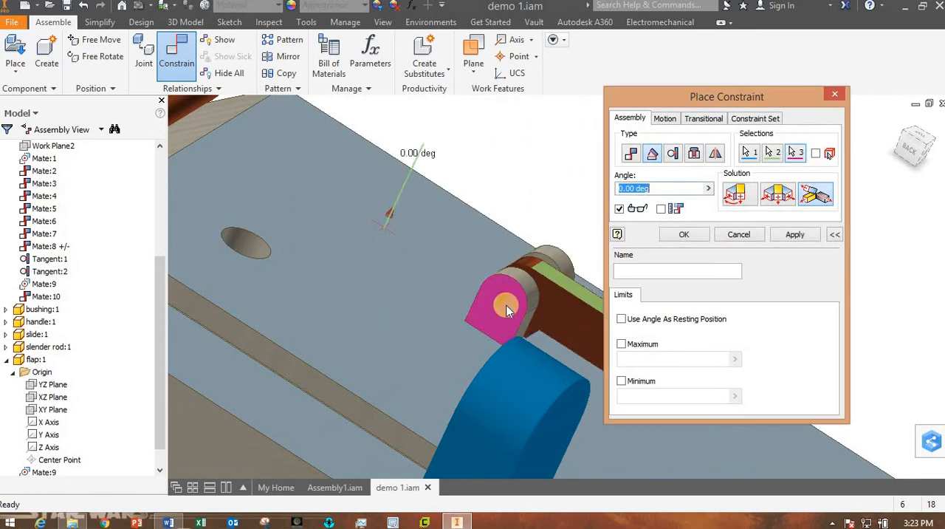
Preview the flap's swing by setting the constraint angle to 90, 0 and again 90 deg.
middle_drag(513, 312, 337, 269)
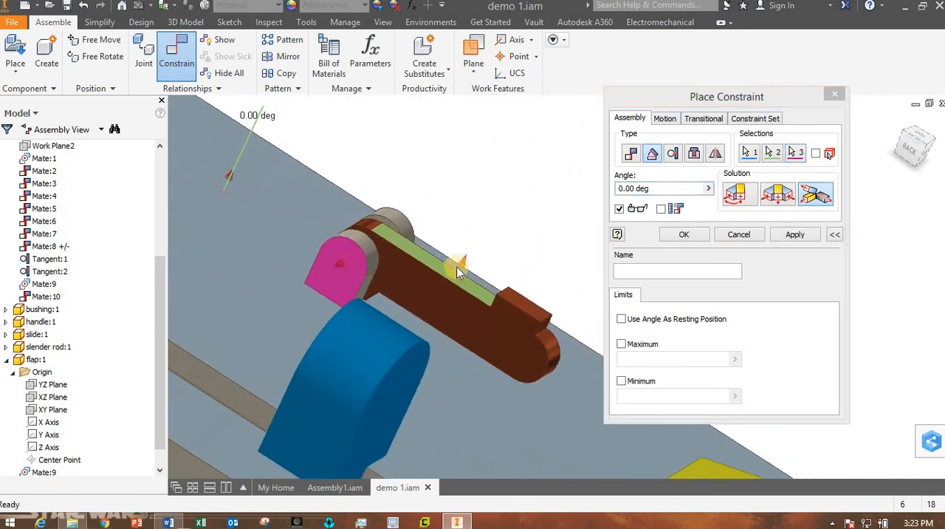
shift+middle_drag(453, 293, 435, 275)
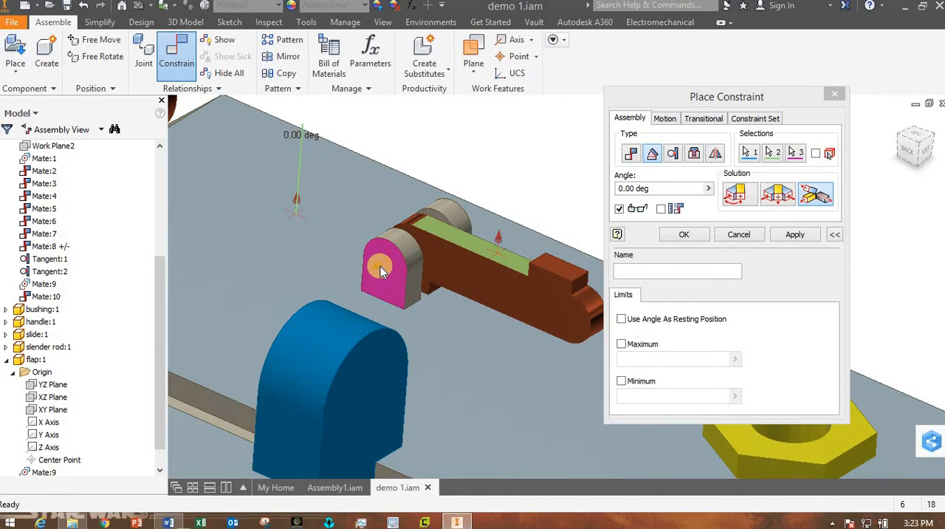
drag(648, 188, 604, 190)
text(90)
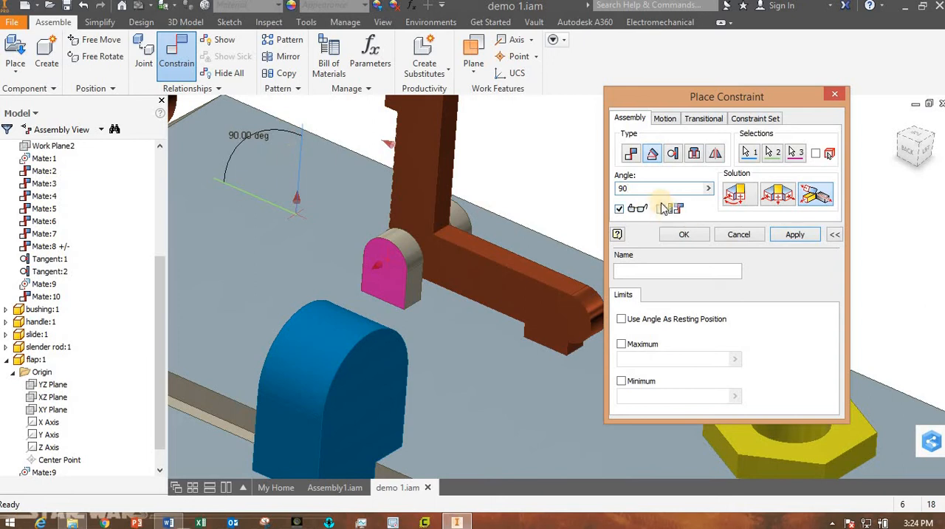
double_click(640, 188)
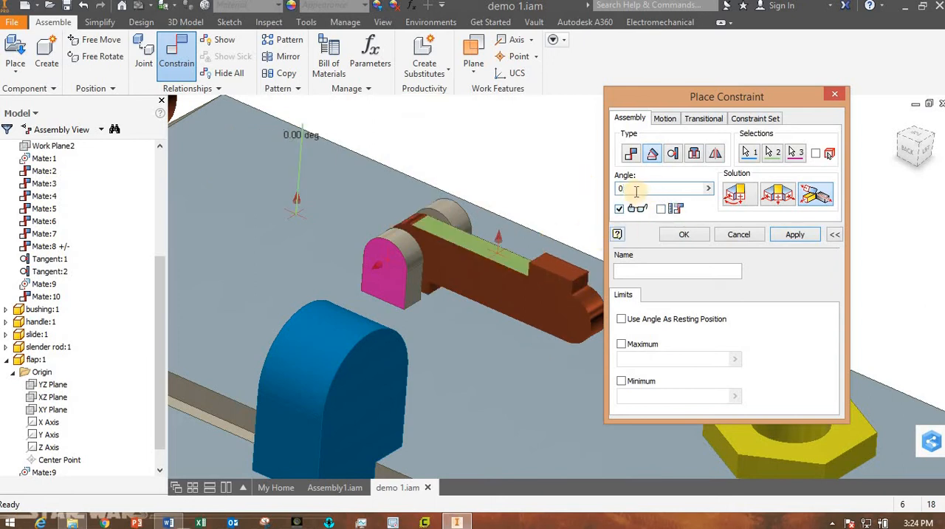
drag(636, 190, 600, 185)
text(90)
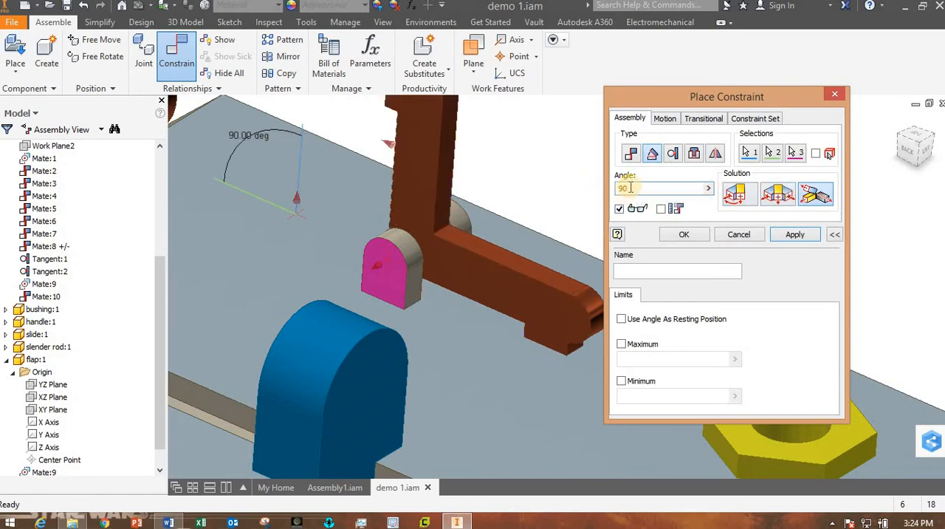
Preview the flap at larger constraint angles of 100, 150 and 180 deg.
drag(636, 189, 599, 189)
text(100)
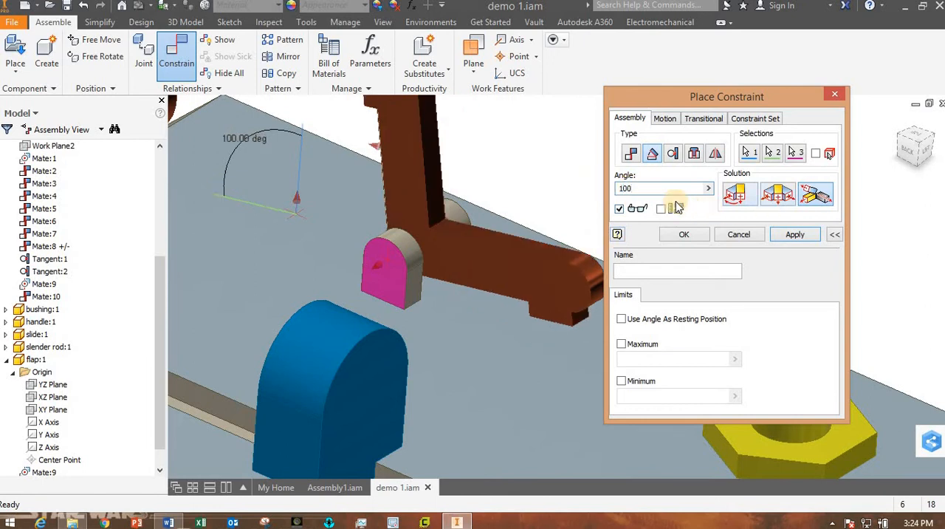
drag(650, 189, 581, 187)
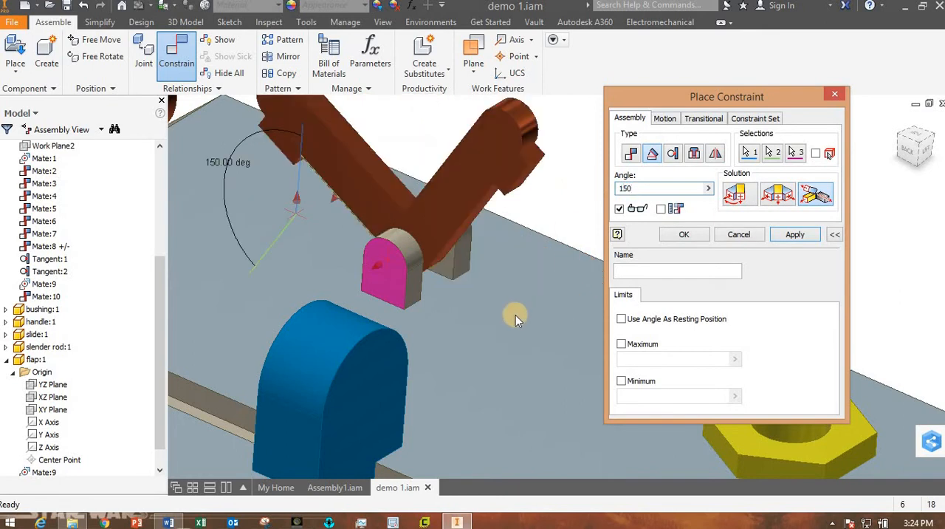
shift+middle_drag(517, 317, 580, 291)
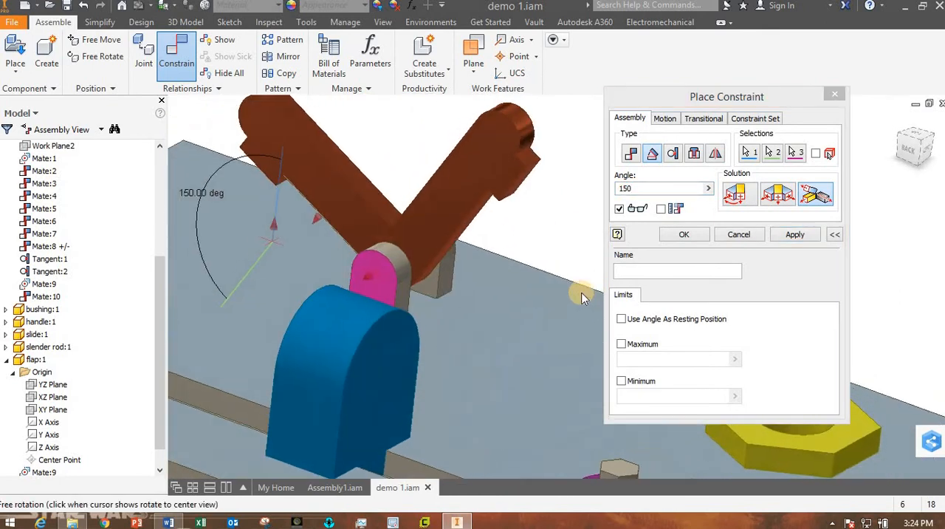
click(601, 191)
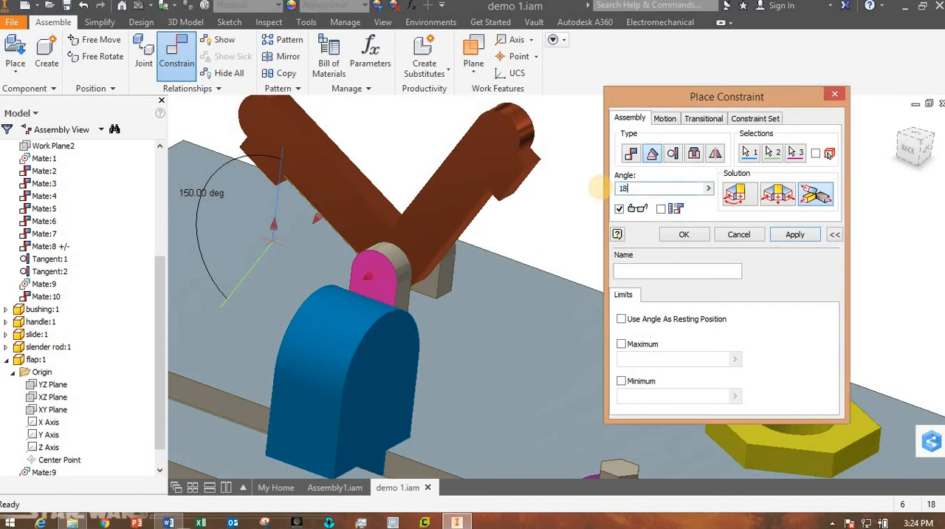
shift+middle_drag(473, 313, 449, 327)
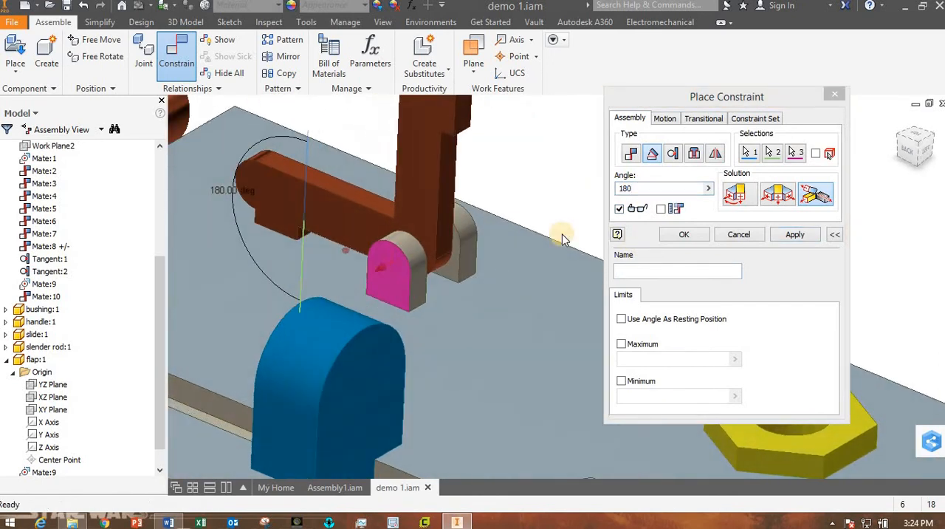
Compare the flap's end positions at 90 and 180 deg, and set the constraint angle to 120 deg.
drag(651, 191, 594, 190)
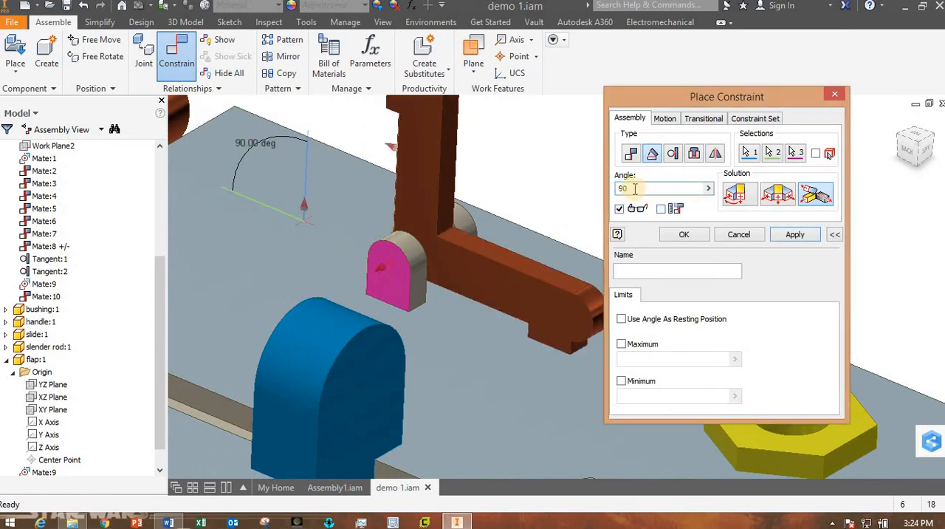
drag(629, 188, 604, 190)
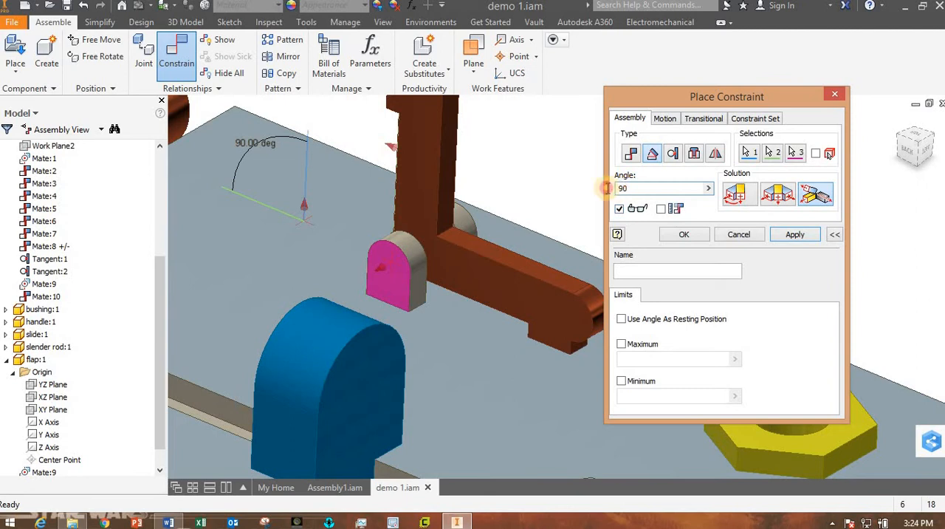
text(180)
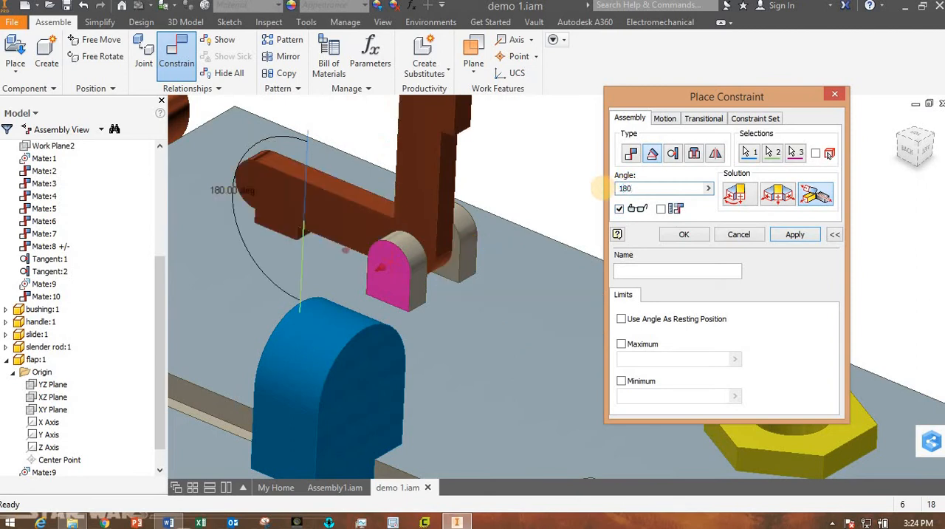
drag(639, 188, 588, 189)
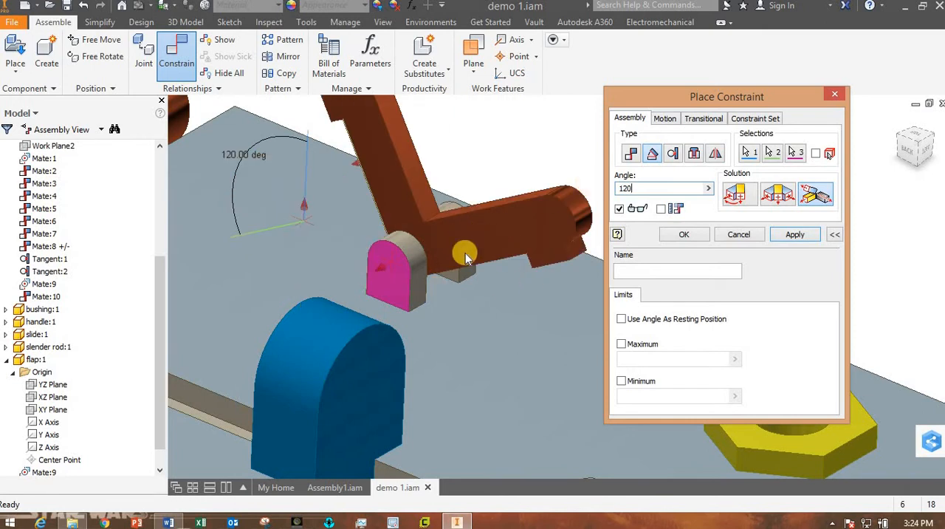
Limit the flap's angle to a minimum of 90 deg and a maximum of 180 deg, and create the constraint.
click(622, 344)
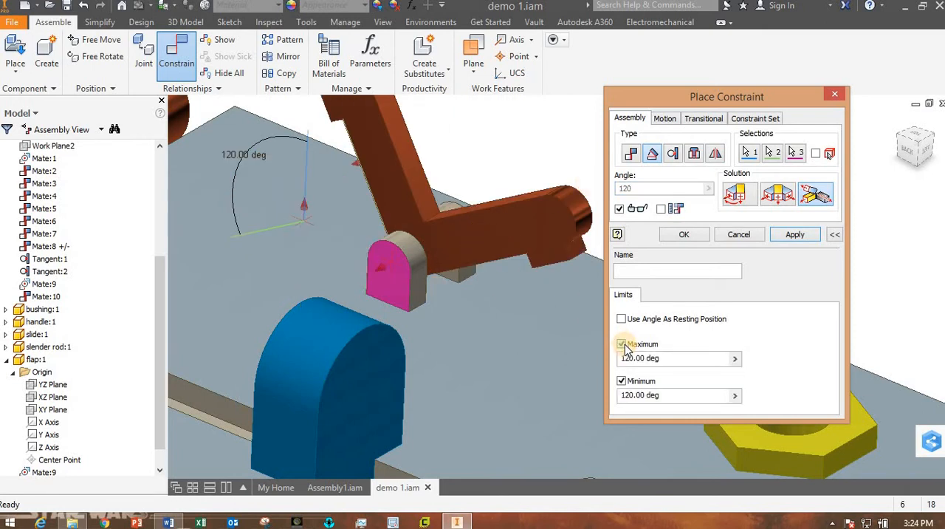
click(632, 395)
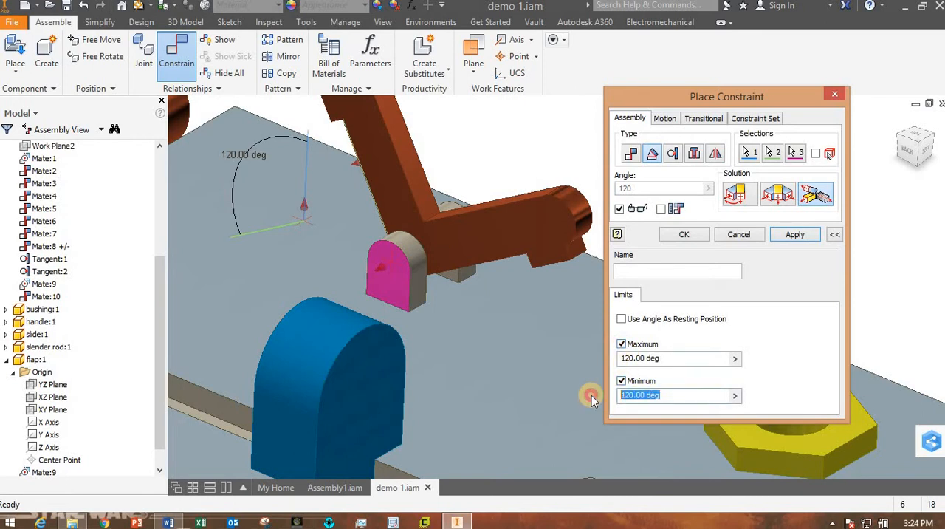
text(90)
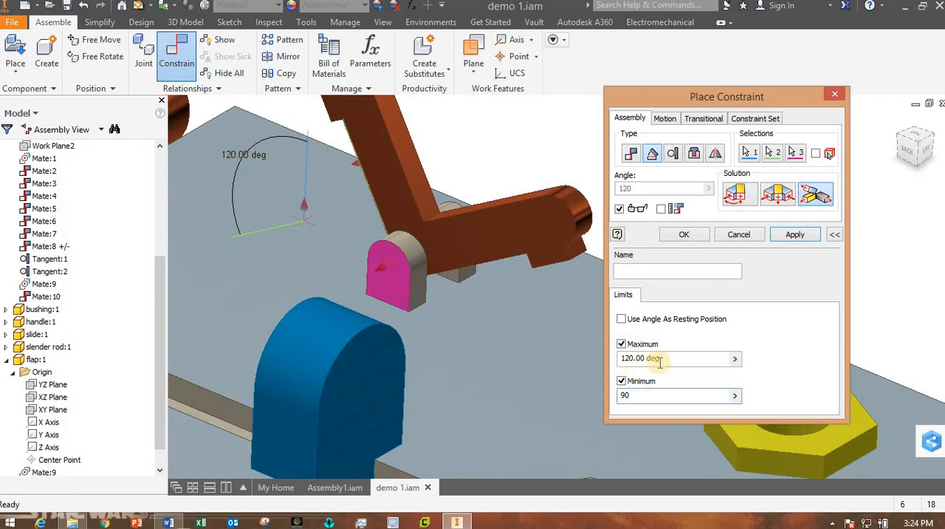
drag(679, 361, 576, 350)
text(180)
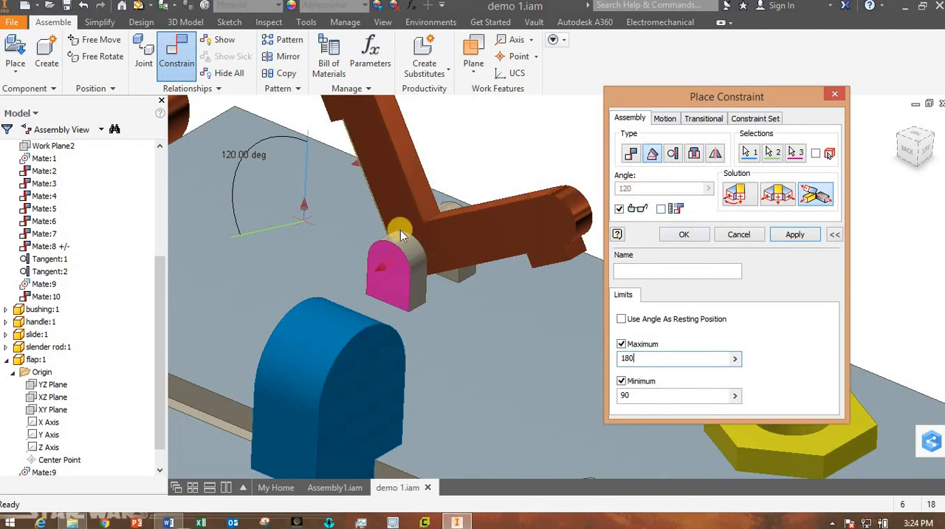
click(685, 234)
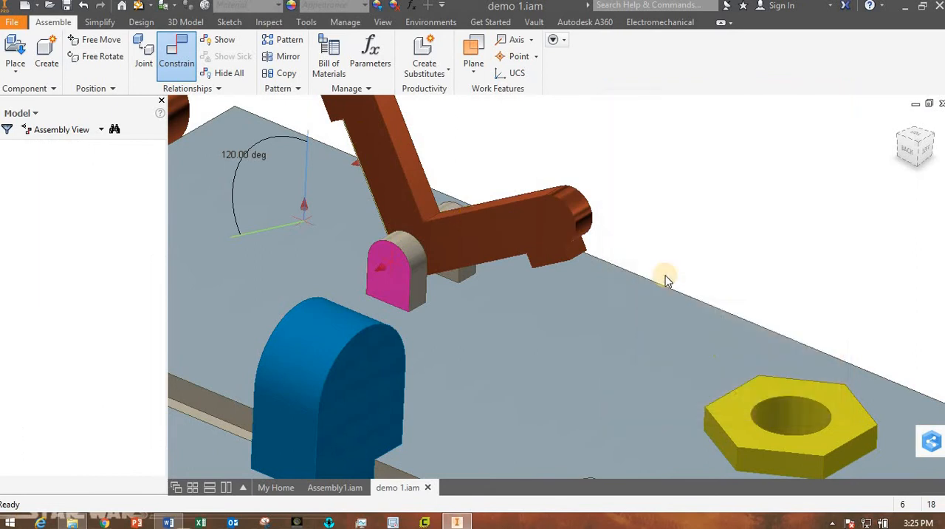
Test the flap's rotation in both directions against its angle limits while viewing the whole assembly.
scroll(654, 292, up, 5)
drag(555, 228, 441, 322)
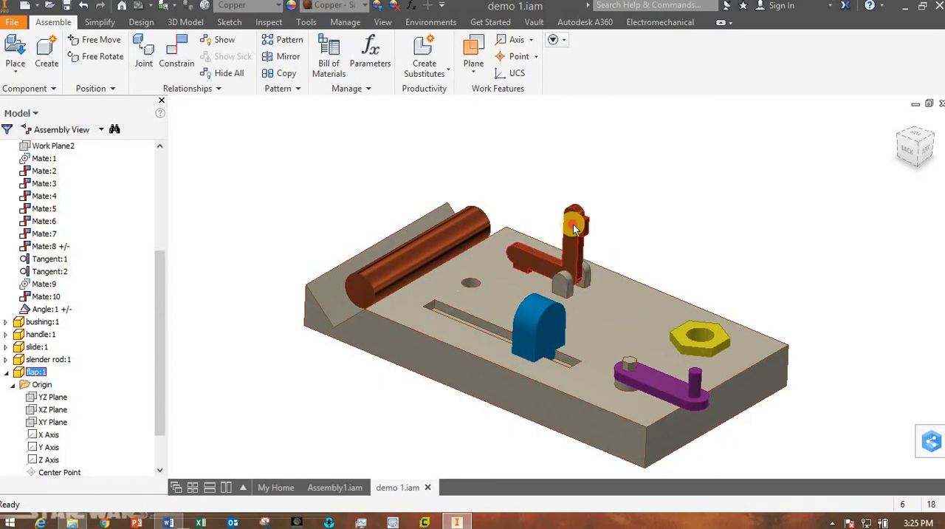
drag(573, 223, 641, 196)
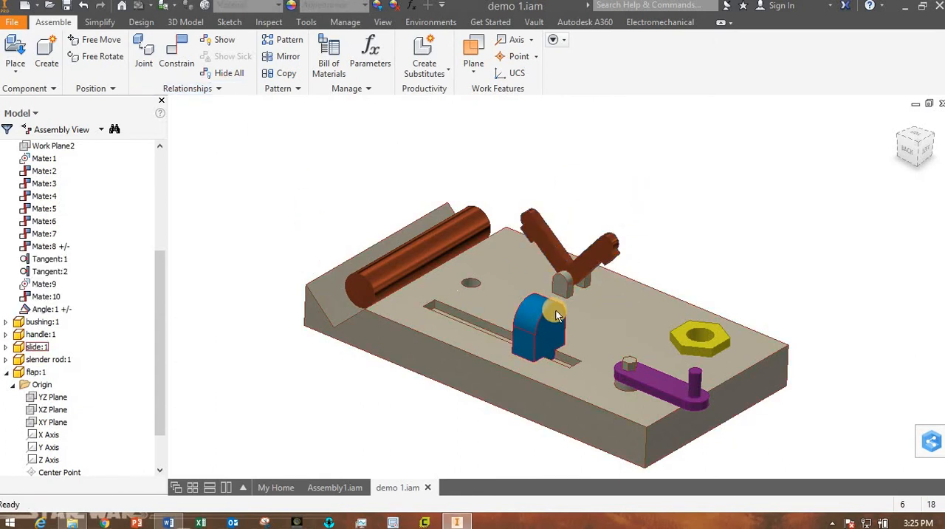
scroll(558, 312, up, 3)
scroll(557, 312, down, 4)
mouse_move(557, 311)
shift+middle_down()
mouse_move(580, 306)
mouse_move(561, 310)
shift+middle_up()
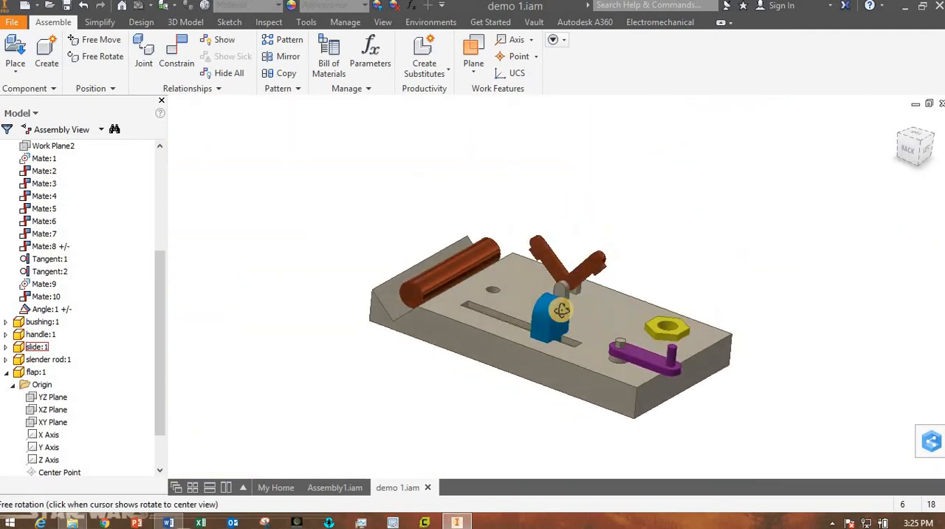
Check the labelled assembly figure in the Lab05 Word document and return to the Inventor assembly.
click(168, 522)
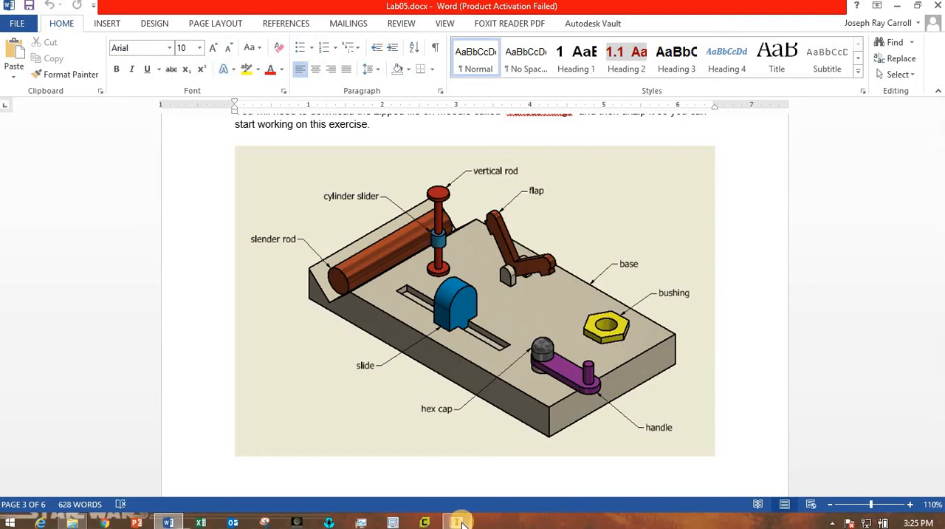
mouse_move(460, 523)
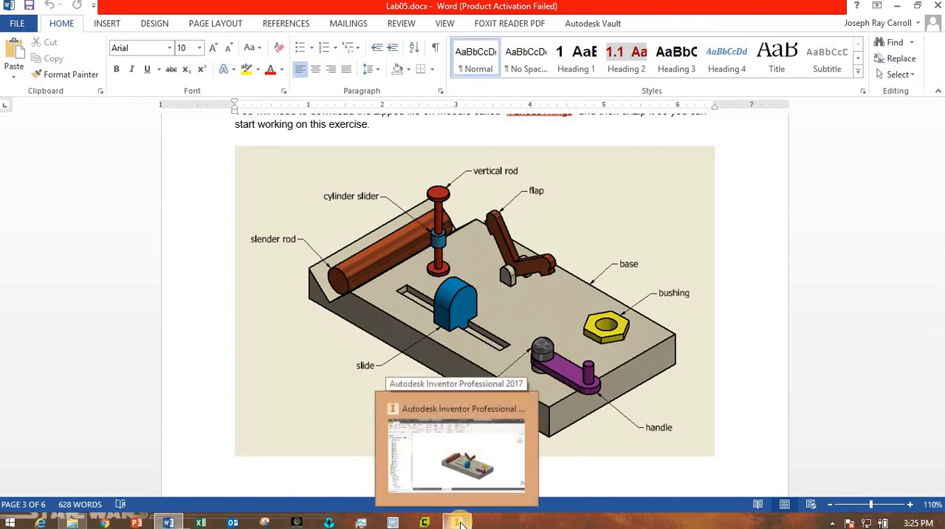
click(459, 523)
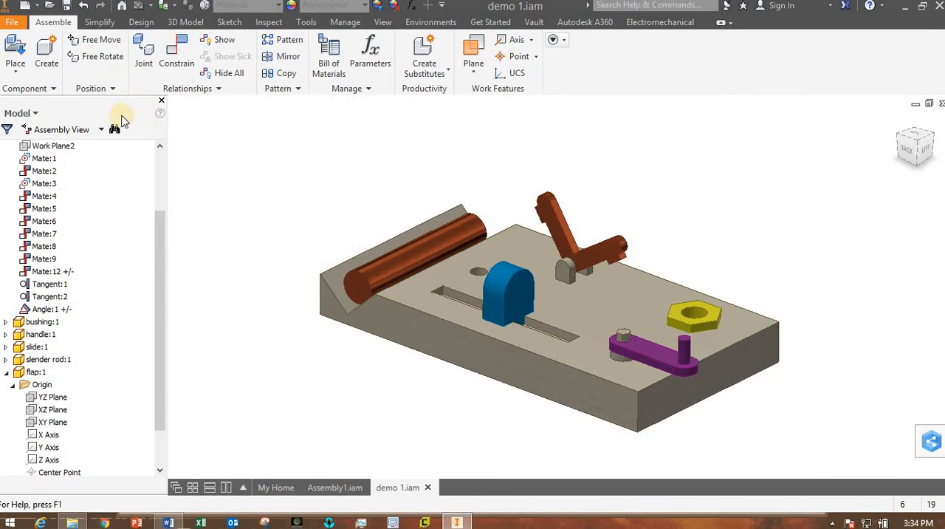
Create a new assembly file and save it as subassembly1 in the various things folder.
click(15, 23)
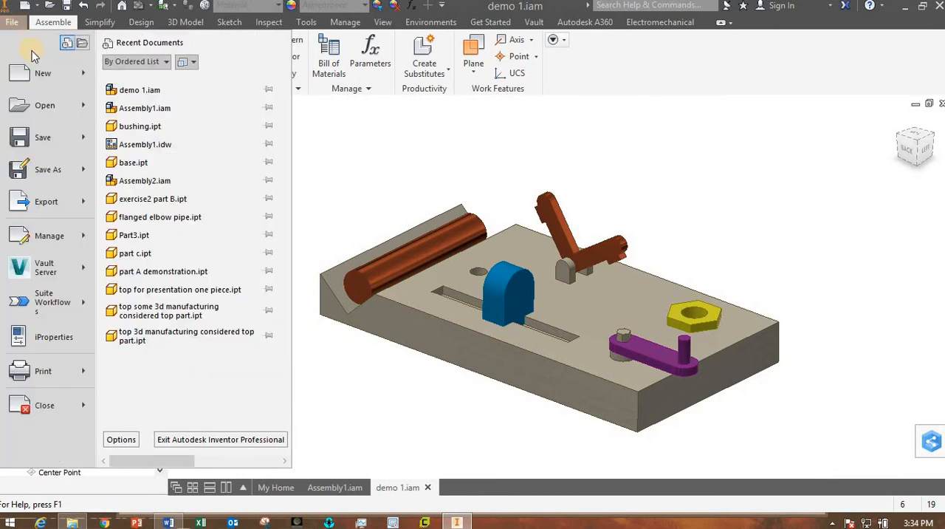
mouse_move(42, 80)
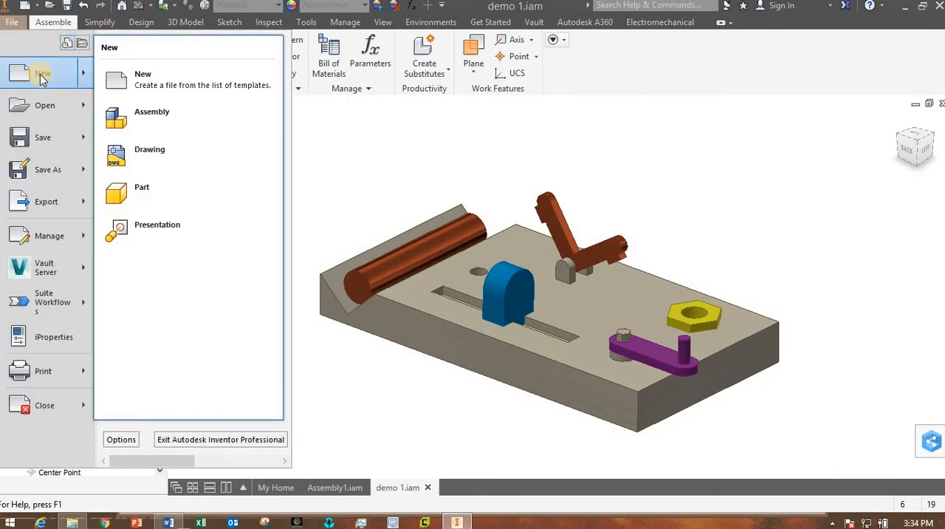
click(146, 123)
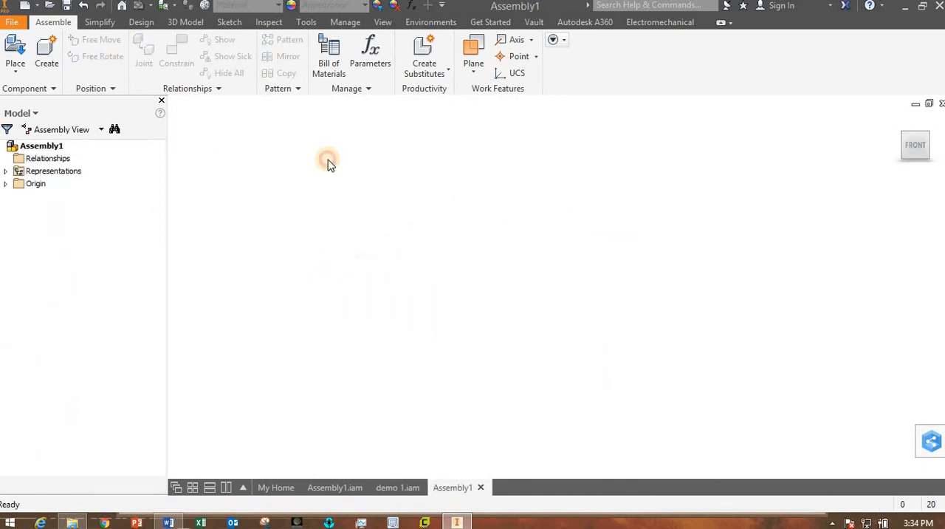
click(15, 25)
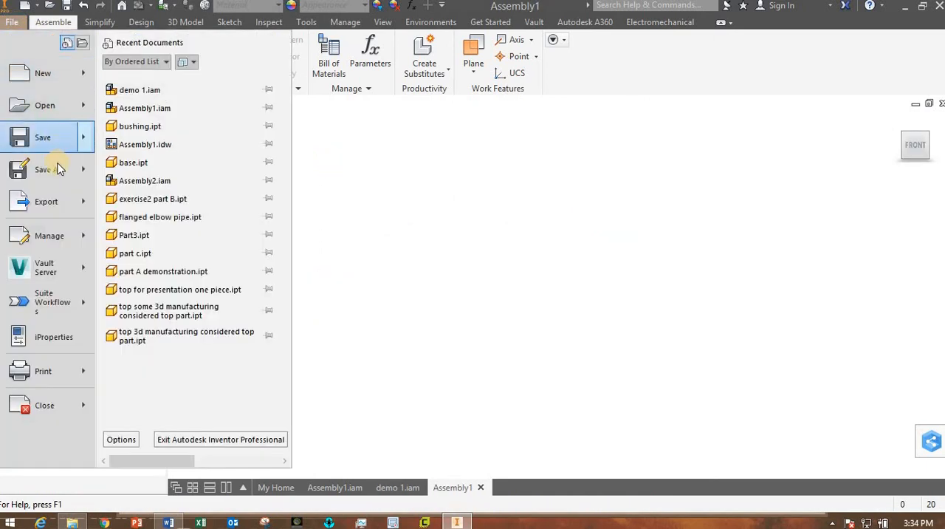
click(55, 166)
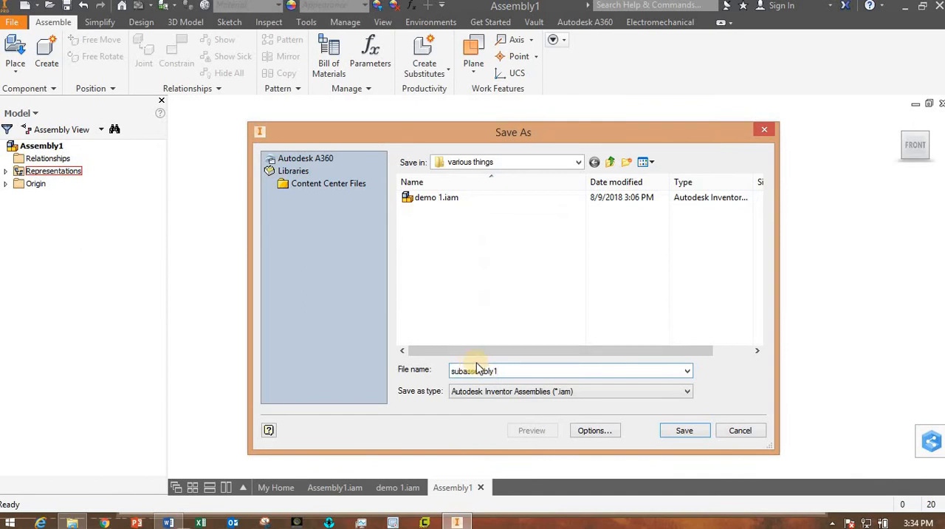
click(685, 434)
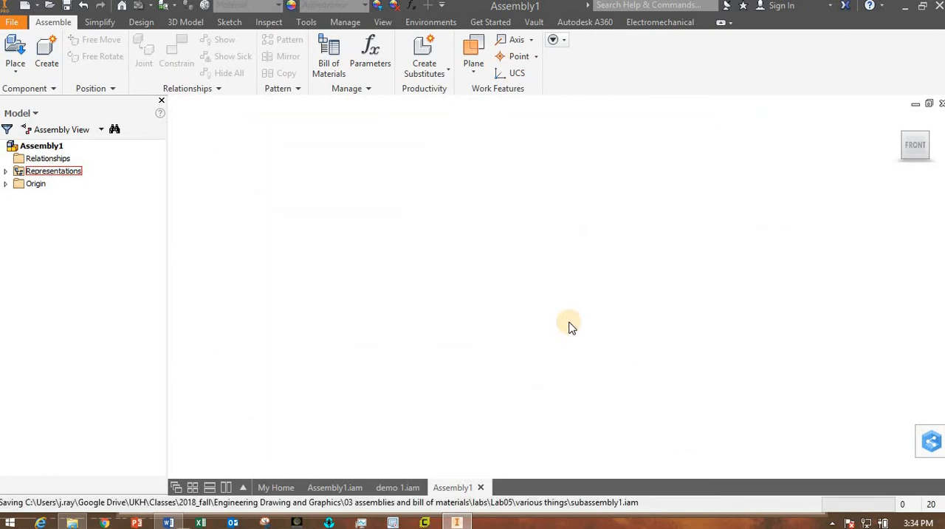
Check the vertical rod and cylinder slider in the Word figure, and browse to the class demonstration parts folder in Inventor to place a component.
click(170, 523)
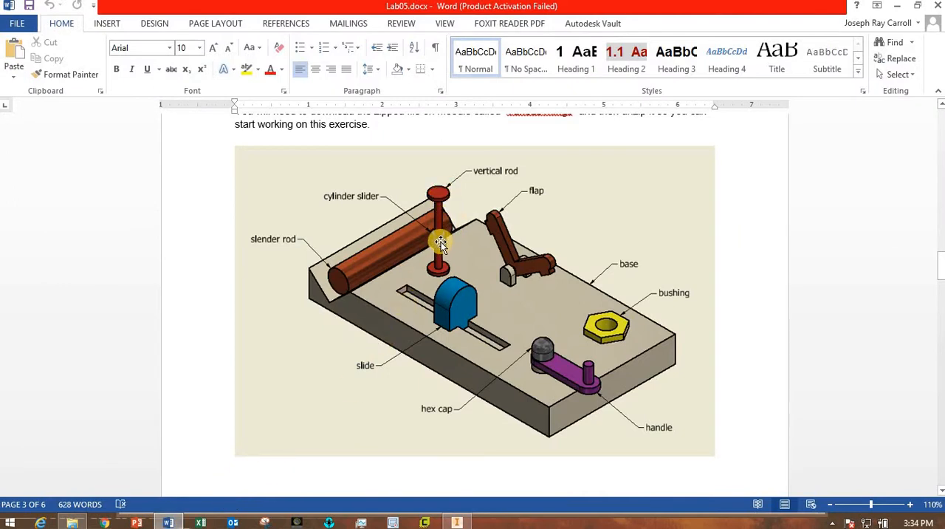
click(456, 520)
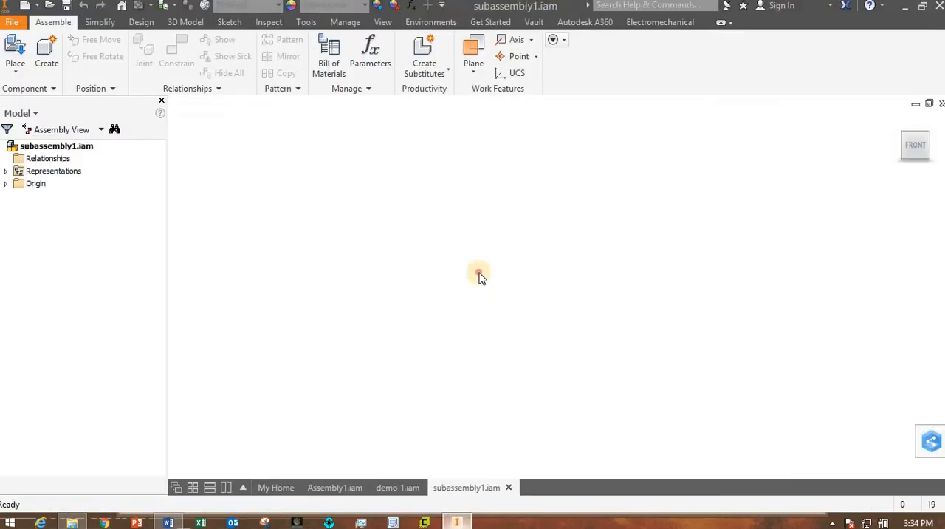
click(12, 49)
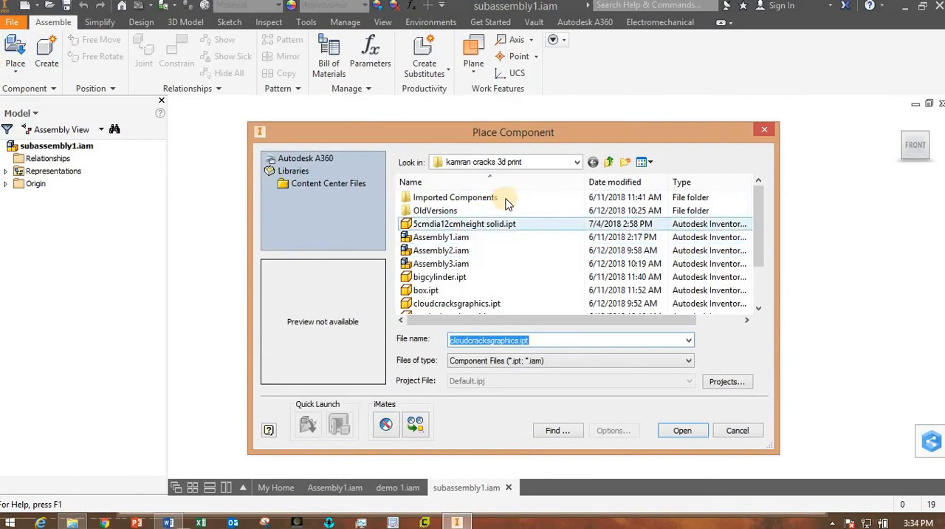
click(608, 162)
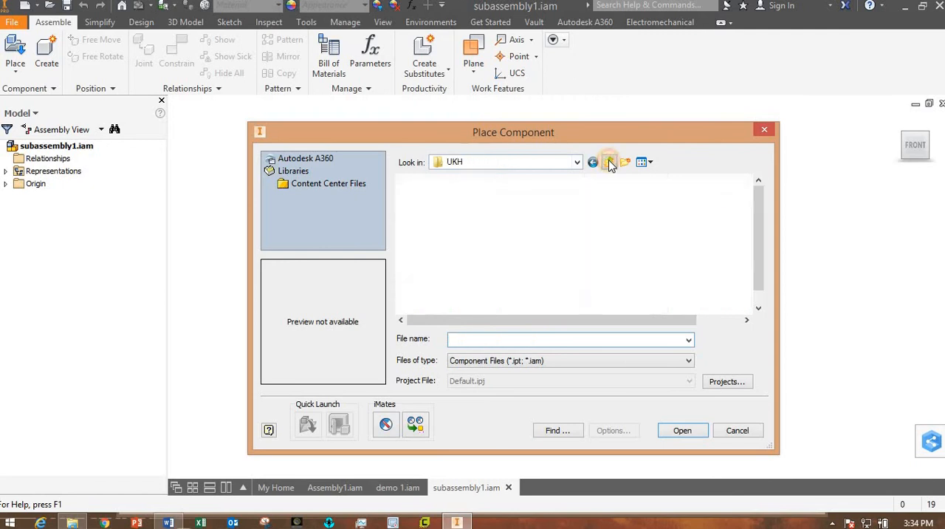
click(608, 162)
click(608, 162)
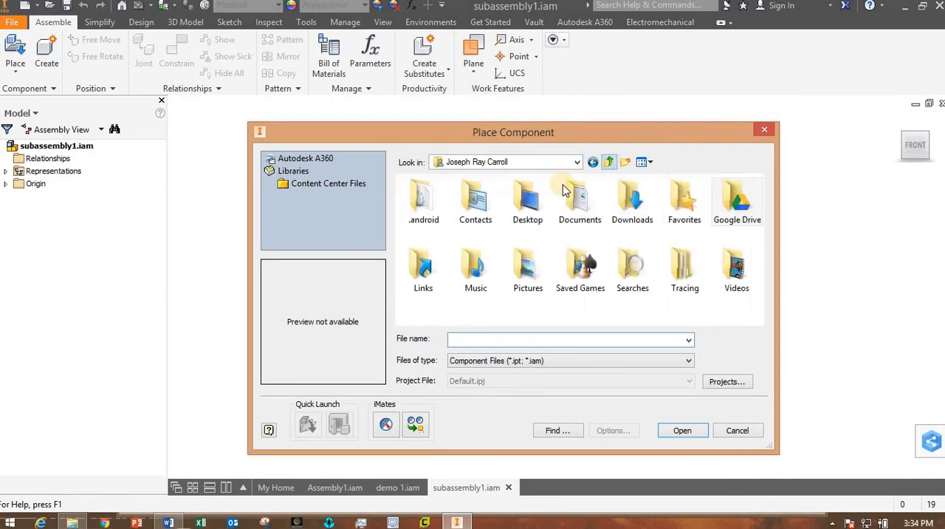
double_click(527, 198)
double_click(435, 198)
double_click(434, 199)
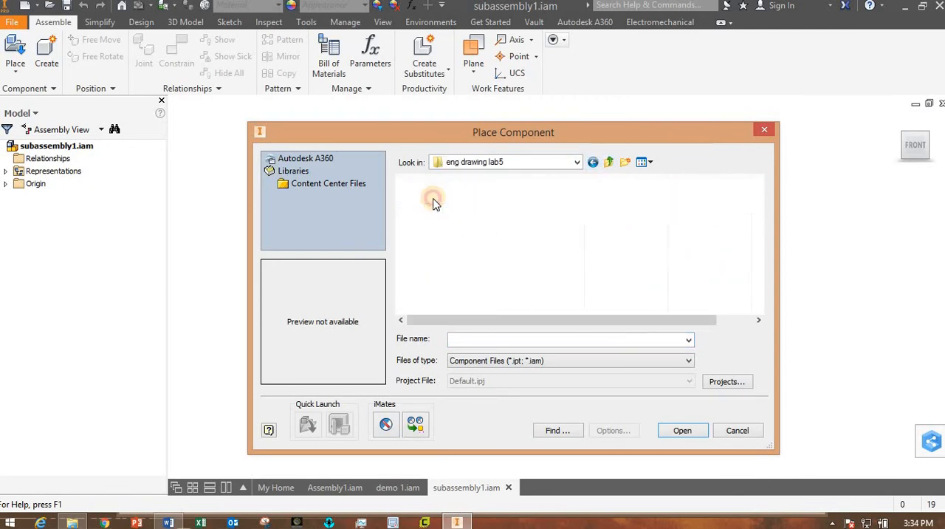
double_click(431, 198)
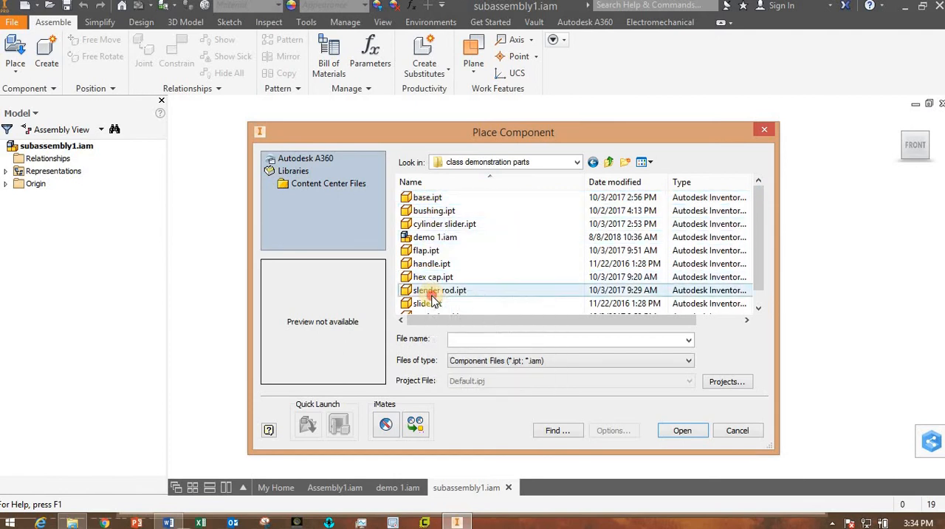
Place one vertical rod.ipt in the subassembly, grounded at the origin, continuing with the edit despite the read-only file.
click(454, 290)
scroll(465, 295, down, 1)
click(448, 303)
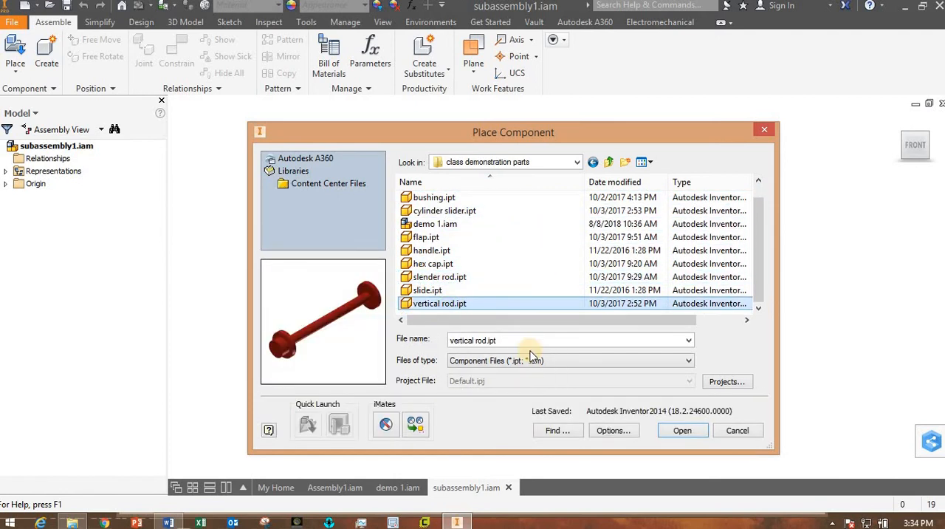
click(681, 430)
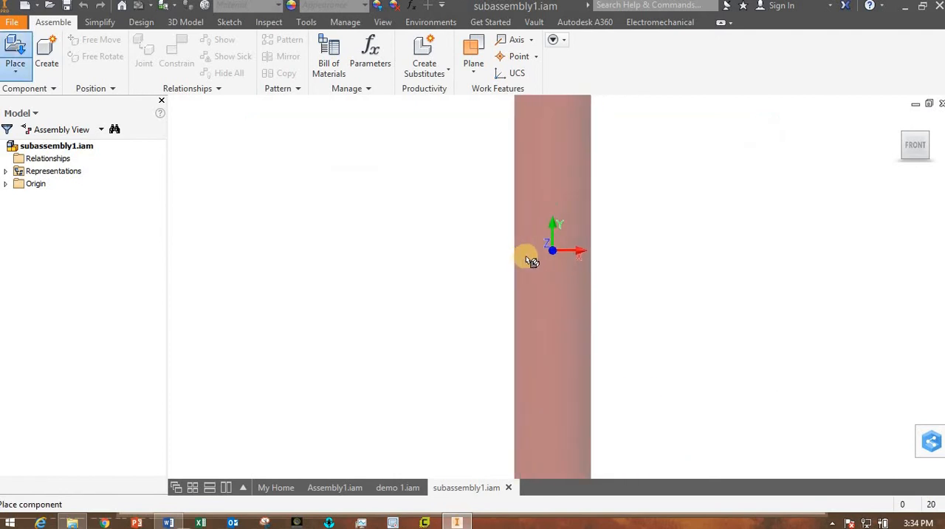
scroll(526, 258, up, 7)
scroll(525, 257, down, 4)
click(525, 257)
right_click(526, 257)
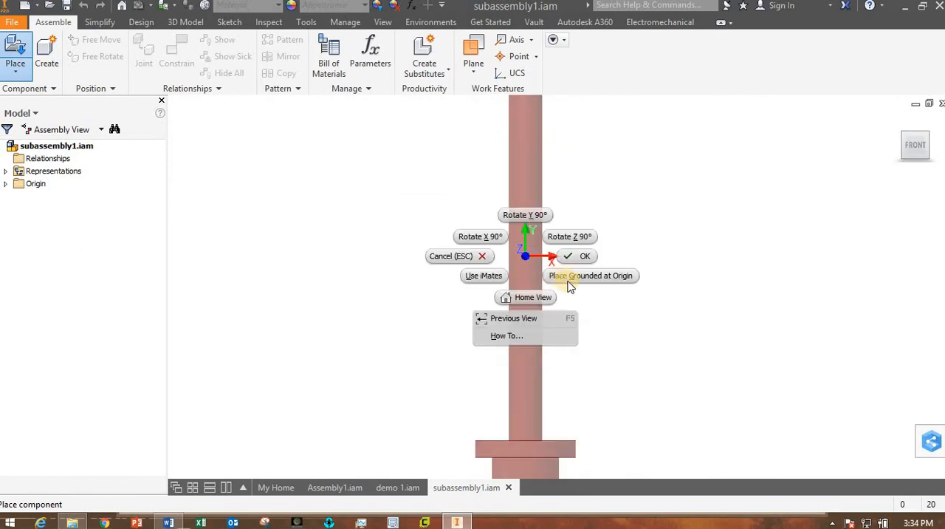
click(571, 279)
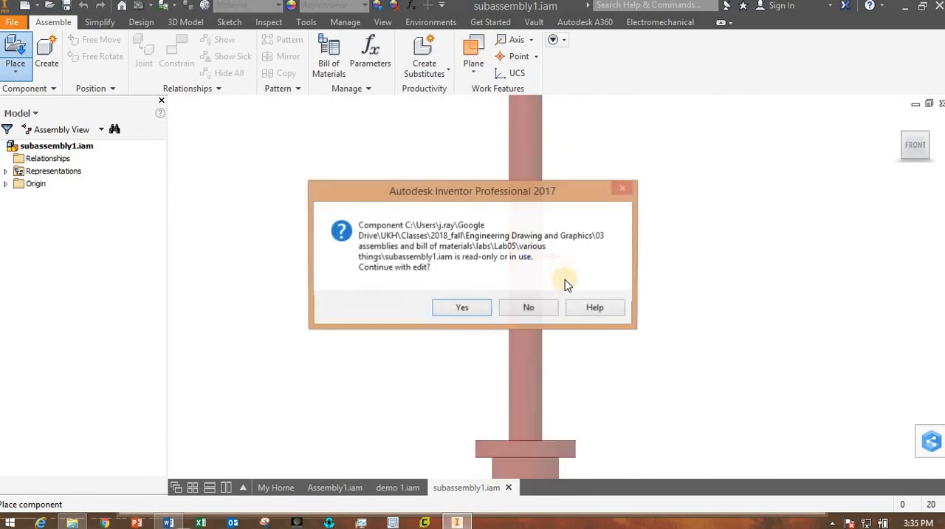
click(471, 308)
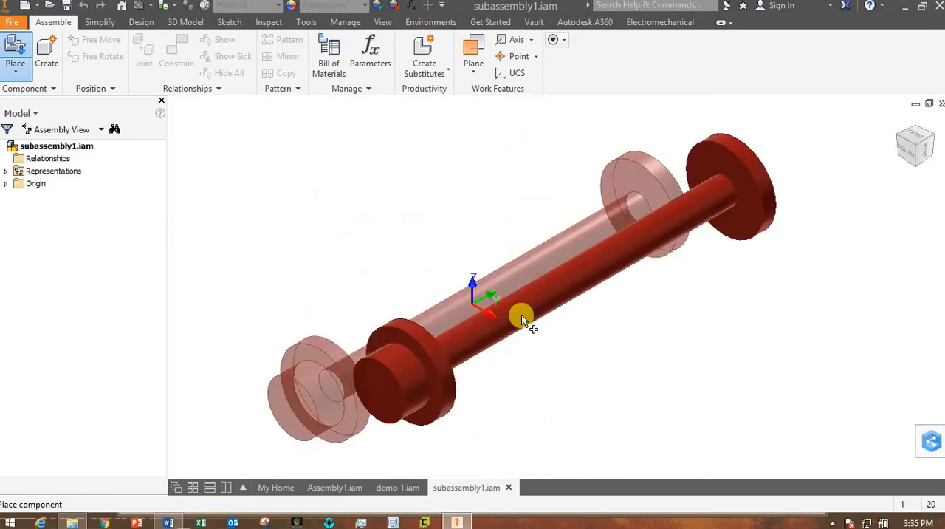
key(Escape)
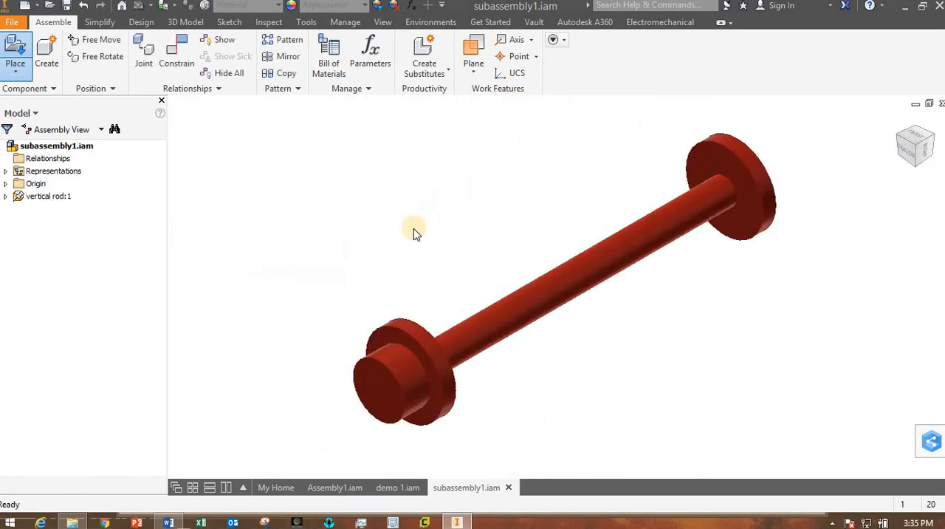
Place one cylinder slider.ipt from the class demonstration parts beside the vertical rod.
shift+middle_drag(442, 267, 293, 283)
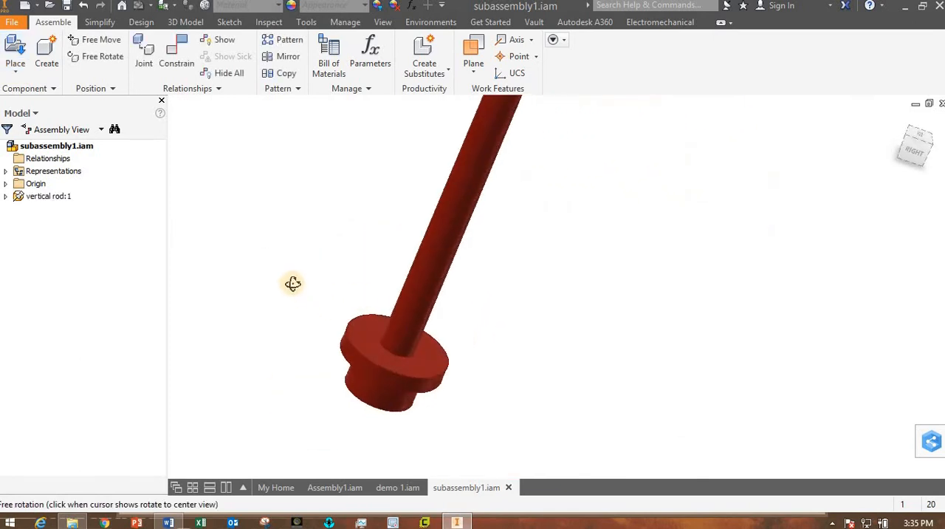
scroll(408, 277, down, 7)
scroll(403, 239, up, 3)
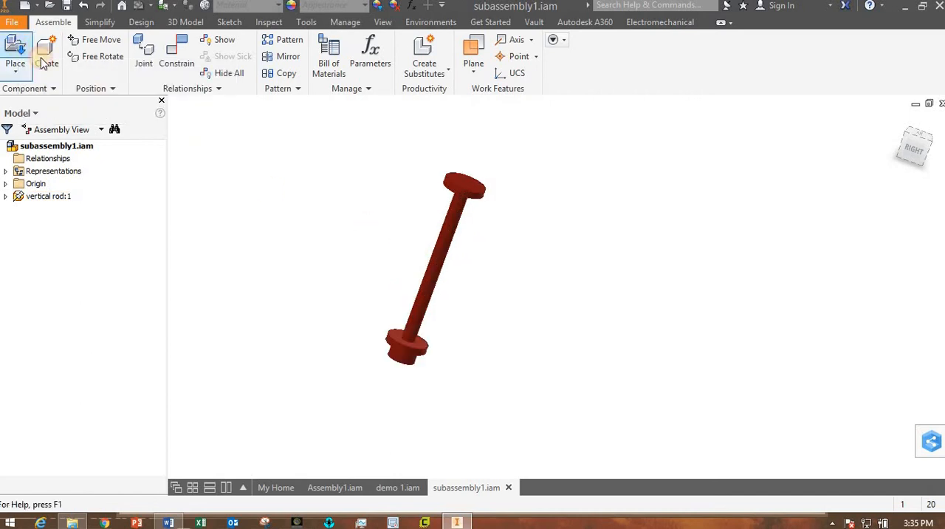
click(16, 48)
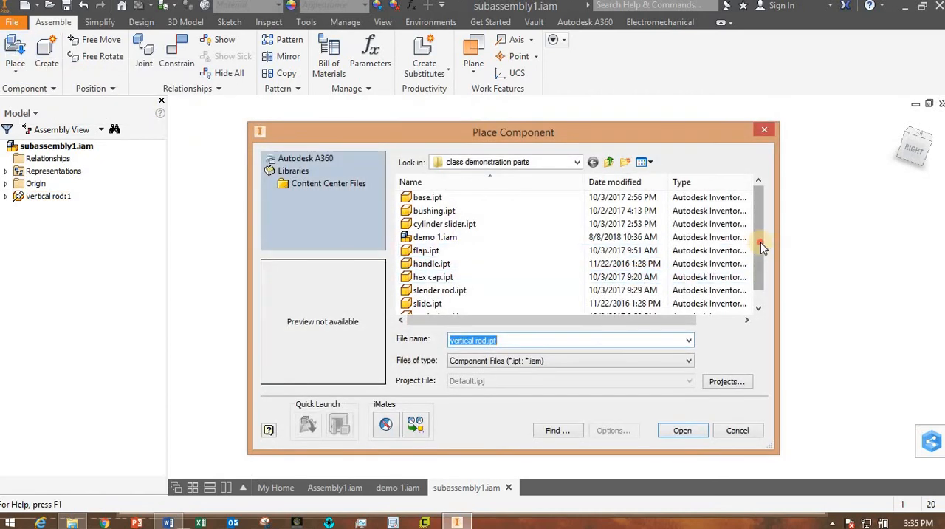
drag(761, 249, 761, 259)
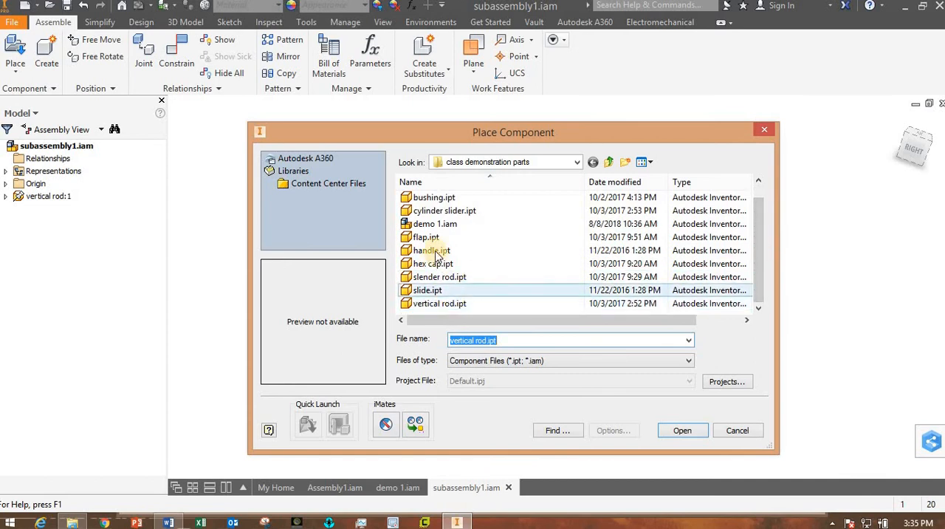
click(440, 211)
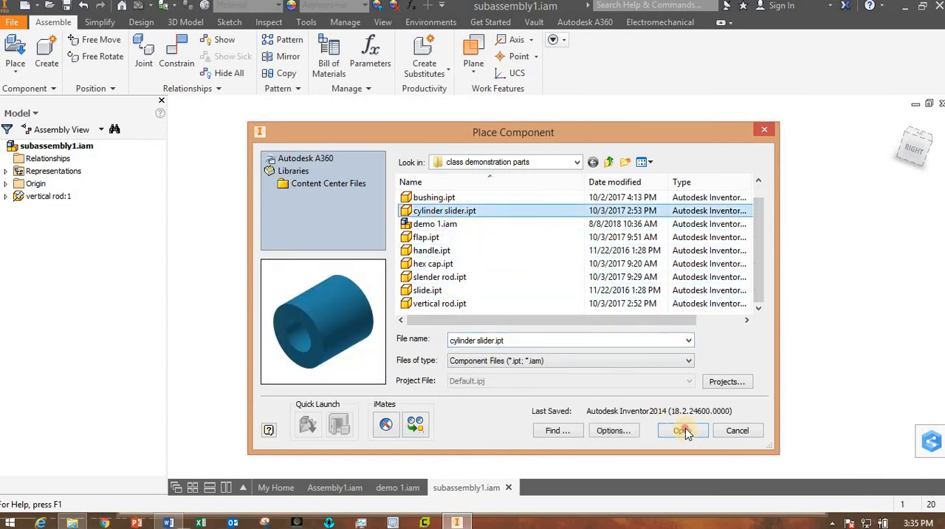
click(684, 430)
click(394, 236)
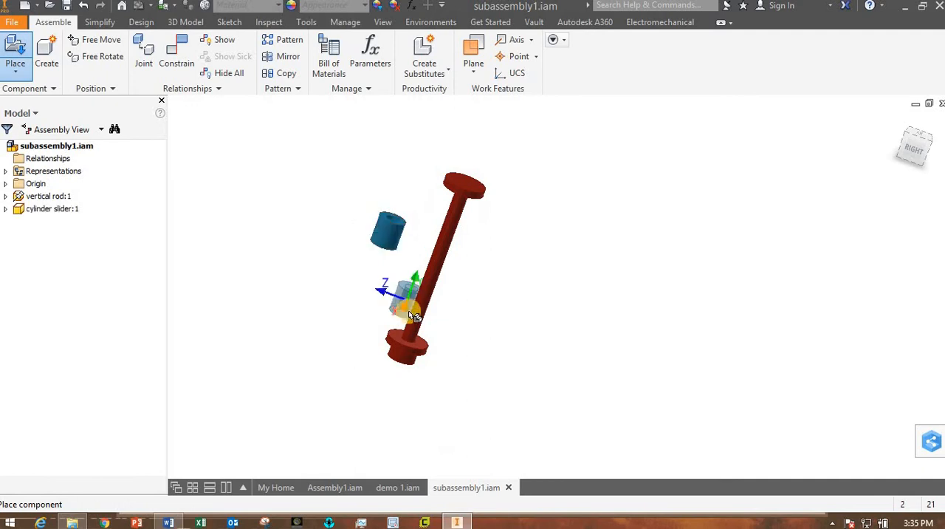
key(Escape)
Mate the cylinder slider's axis to the vertical rod's axis with a 0 mm offset.
drag(417, 248, 388, 255)
scroll(402, 266, down, 4)
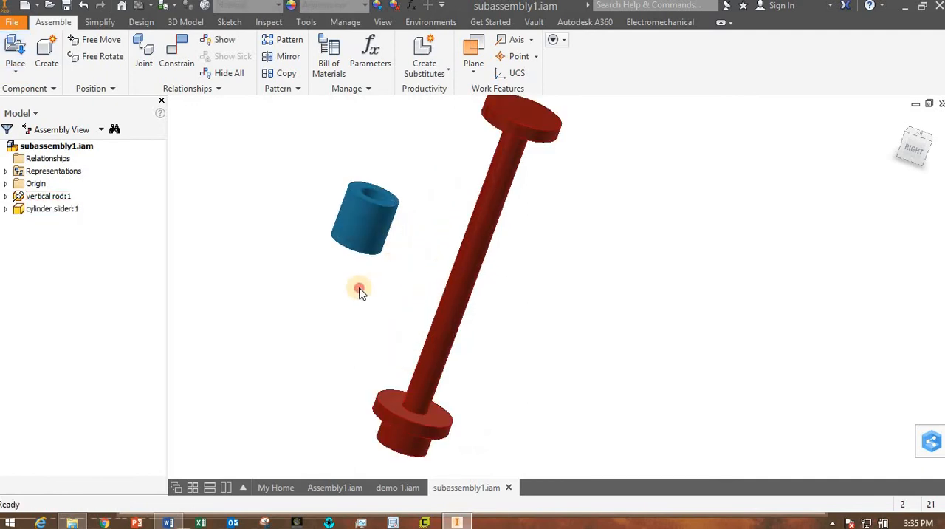
click(171, 49)
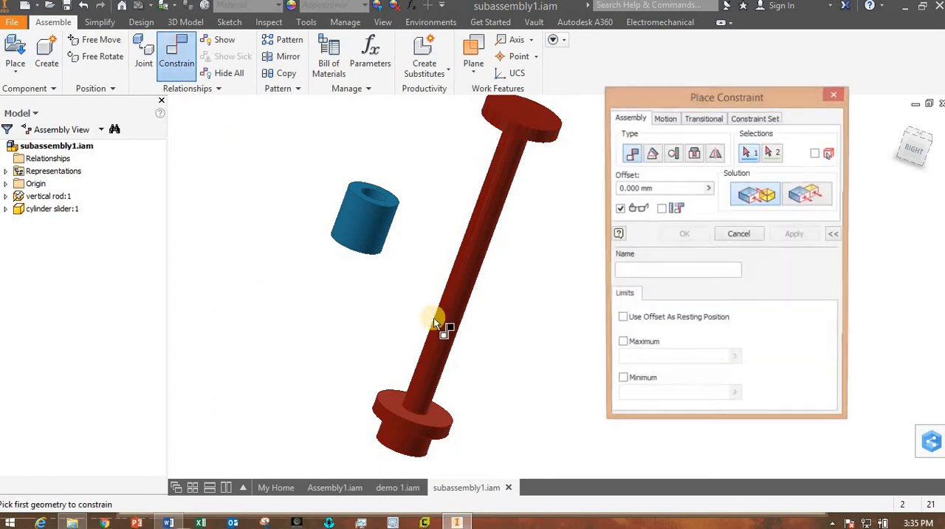
click(462, 296)
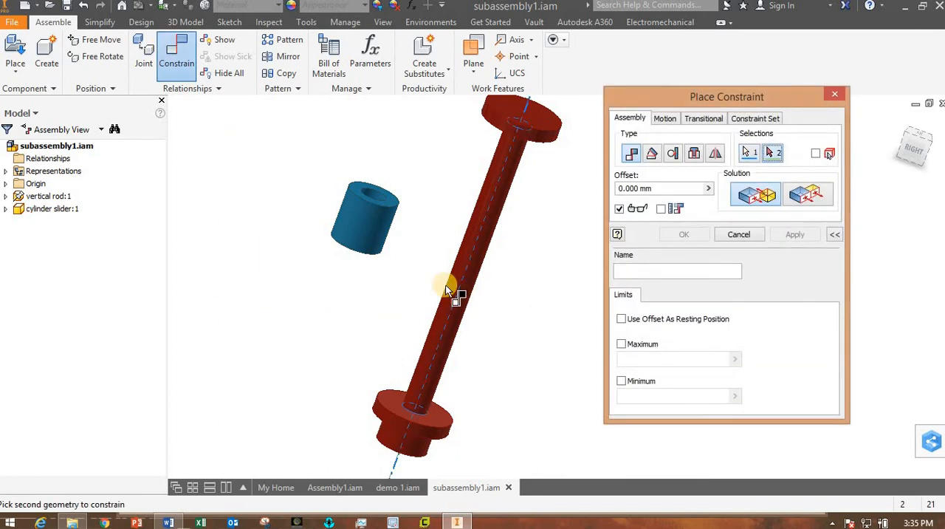
click(366, 218)
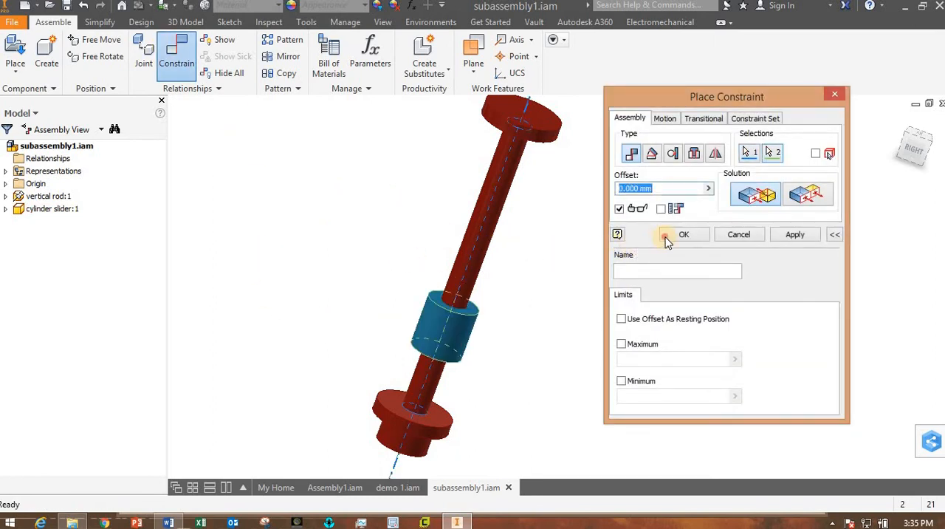
click(667, 242)
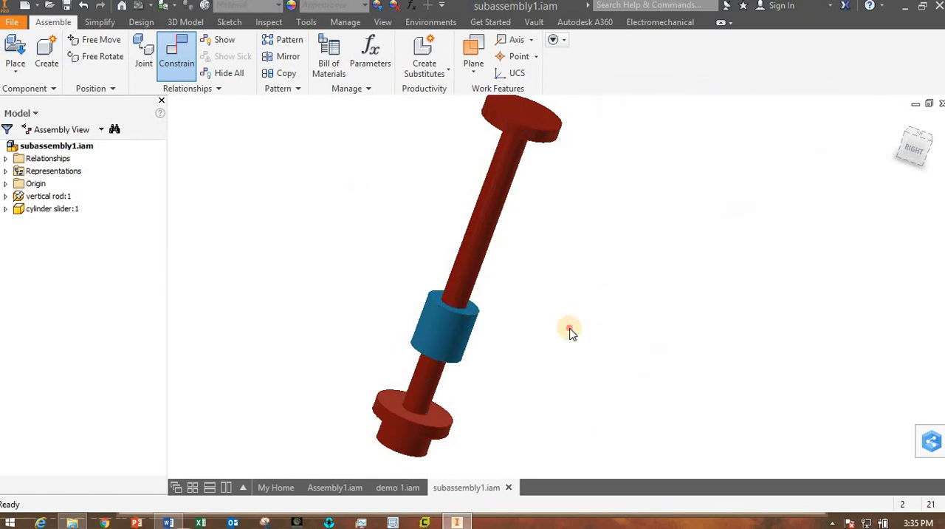
click(180, 54)
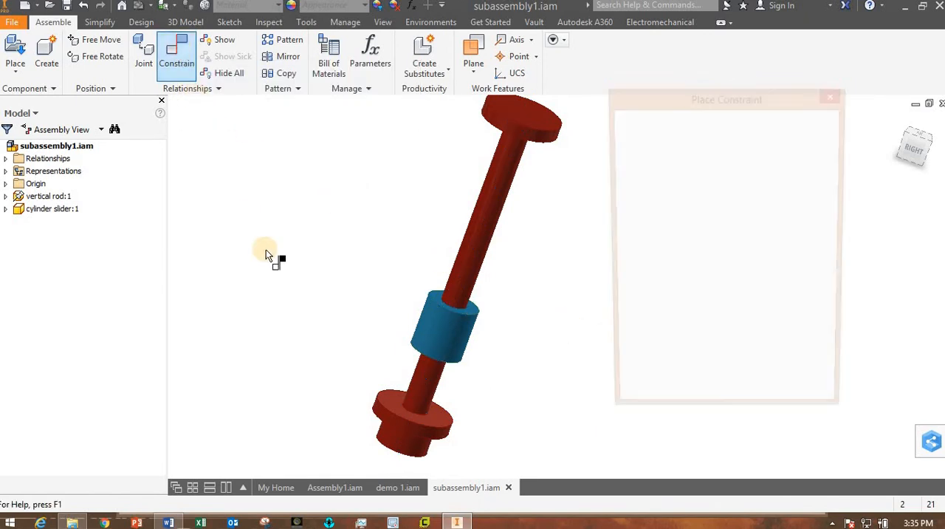
key(F2)
shift+middle_drag(350, 301, 359, 282)
click(738, 235)
scroll(583, 303, down, 5)
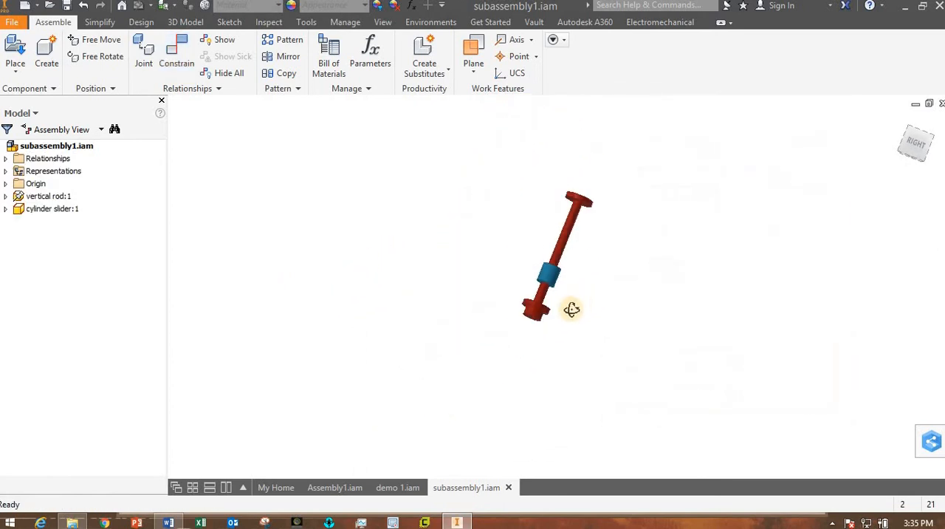
shift+middle_drag(571, 310, 556, 307)
drag(557, 307, 583, 172)
drag(513, 367, 564, 310)
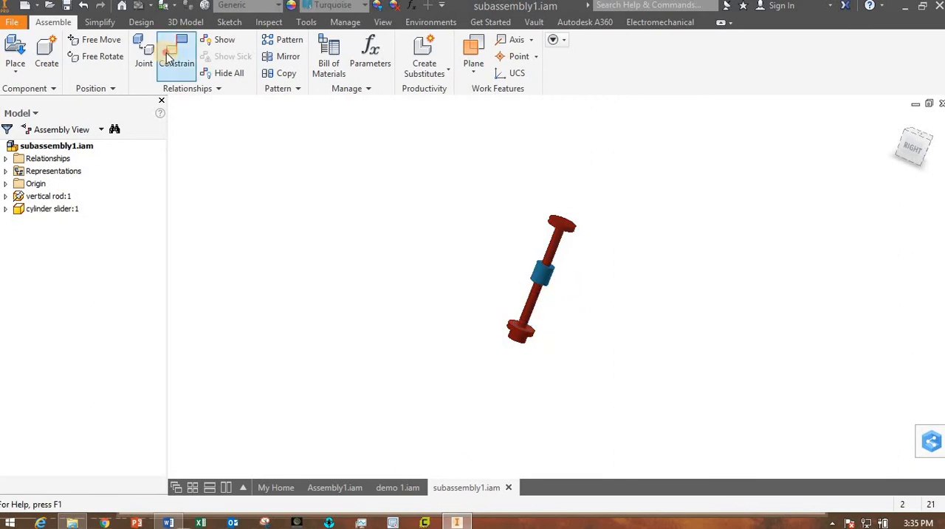
click(177, 50)
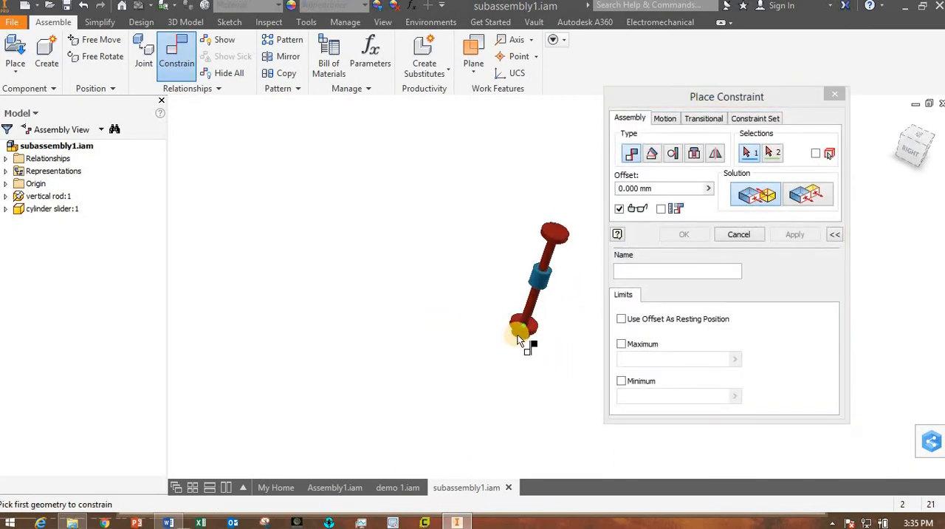
scroll(516, 310, up, 5)
click(516, 289)
shift+middle_drag(509, 369, 544, 291)
middle_drag(464, 338, 417, 386)
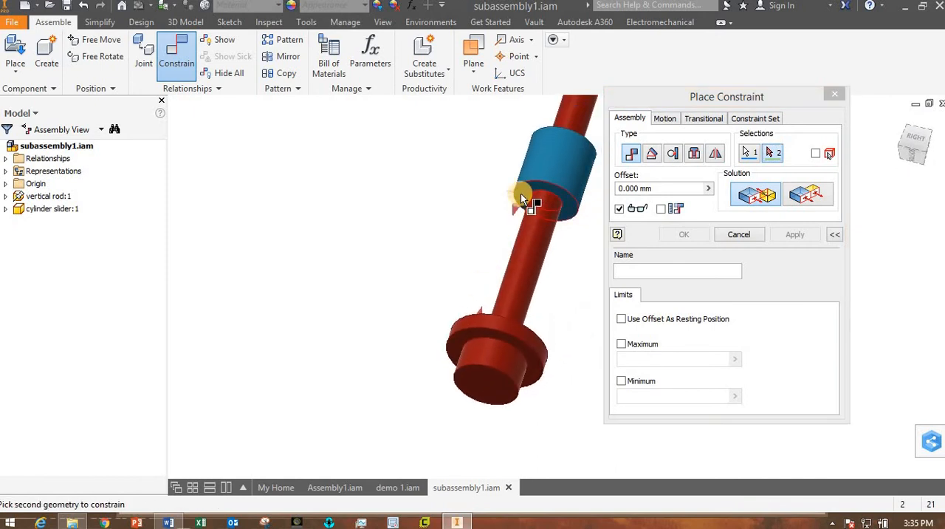
click(520, 194)
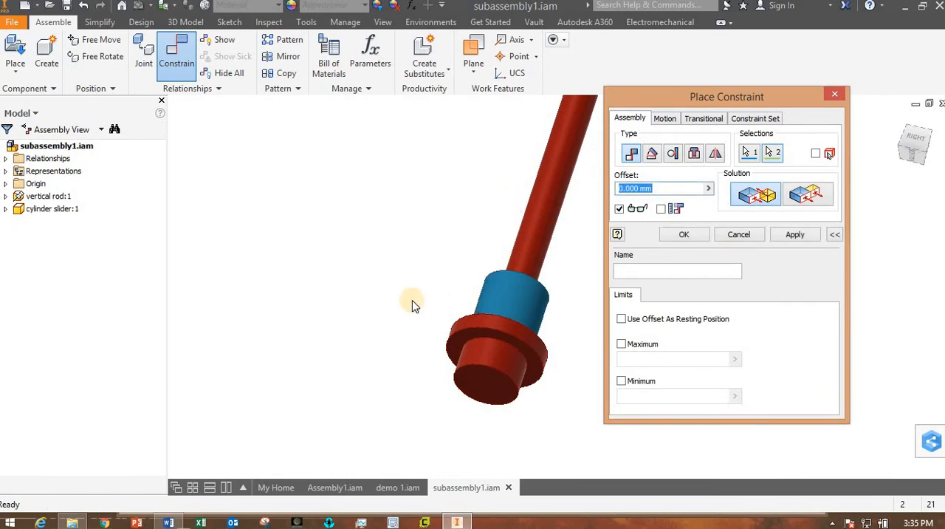
mouse_move(403, 307)
shift+middle_down()
mouse_move(352, 333)
mouse_move(388, 314)
shift+middle_up()
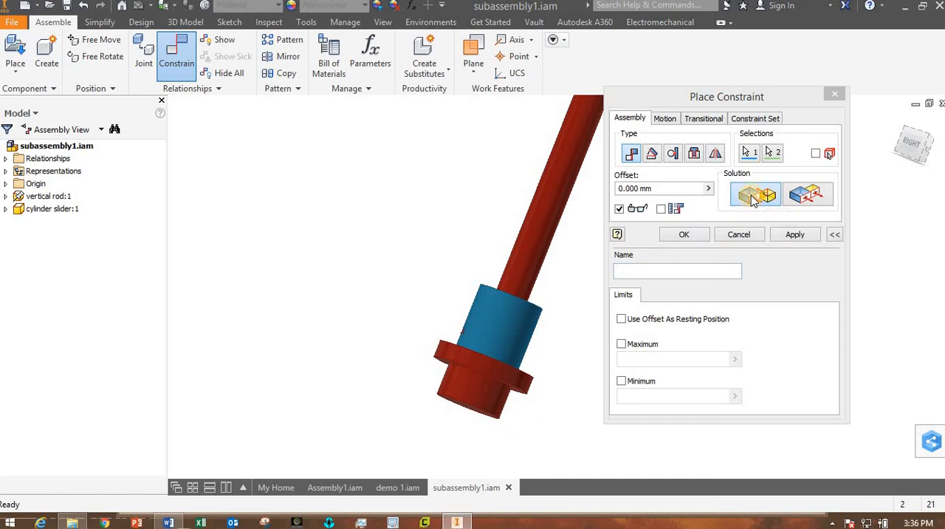
click(738, 235)
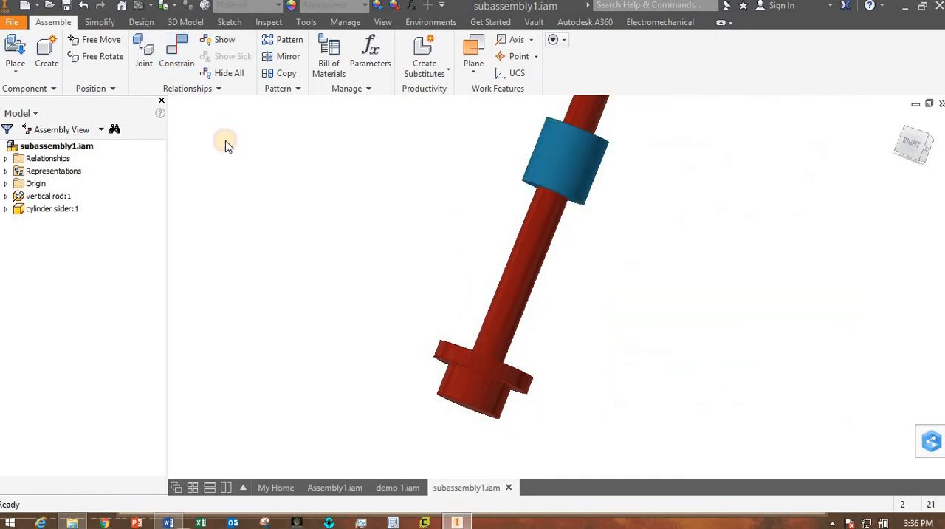
Set up a mate constraint with 0 mm offset between the upper face of the vertical rod's lower flange and the cylinder slider's lower face.
click(181, 53)
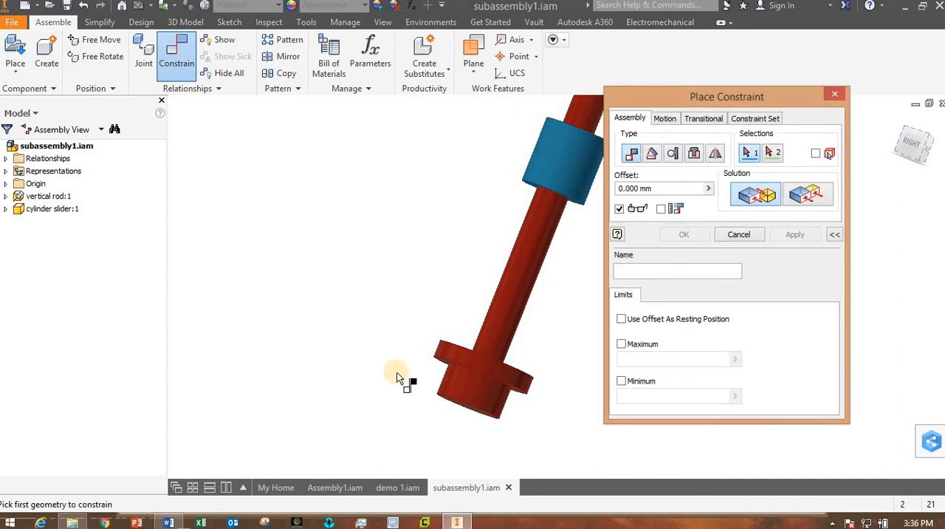
shift+middle_drag(401, 377, 455, 273)
shift+middle_drag(384, 324, 444, 336)
click(530, 310)
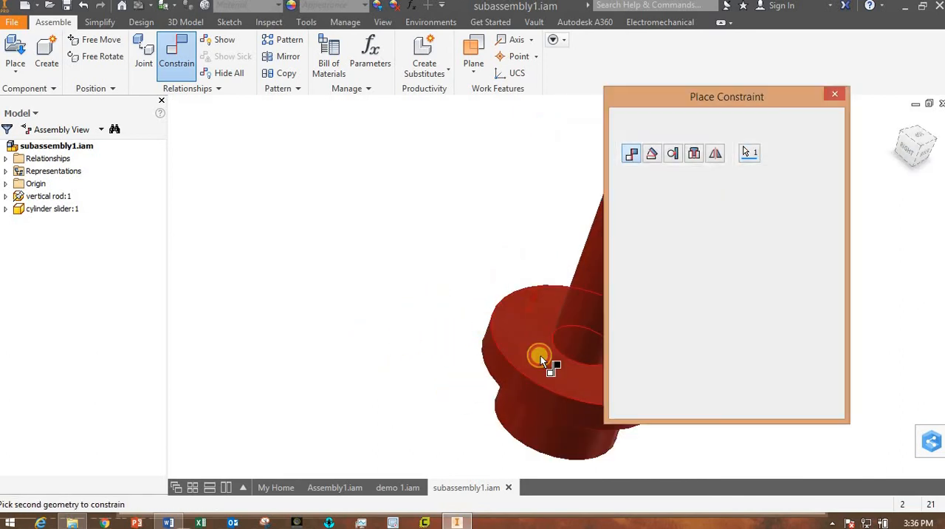
shift+middle_drag(538, 386, 599, 362)
middle_drag(463, 364, 332, 437)
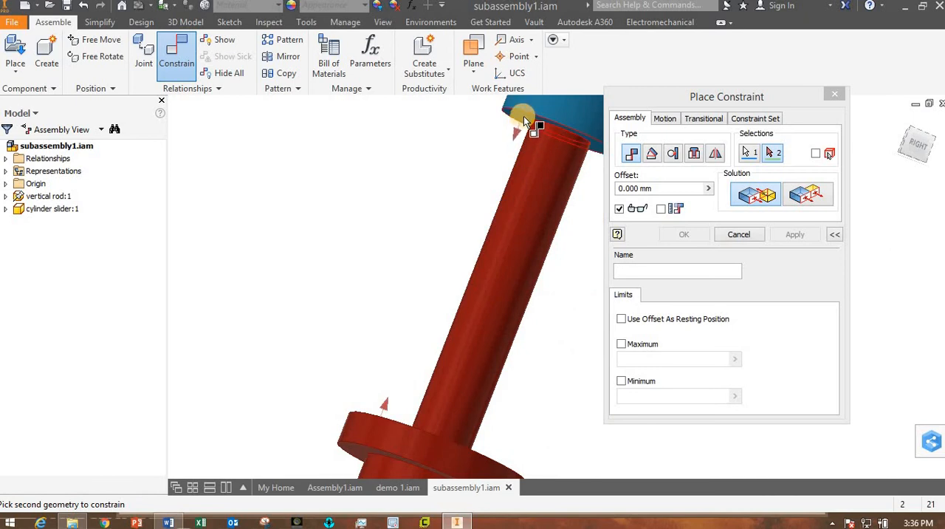
mouse_move(544, 138)
click(520, 122)
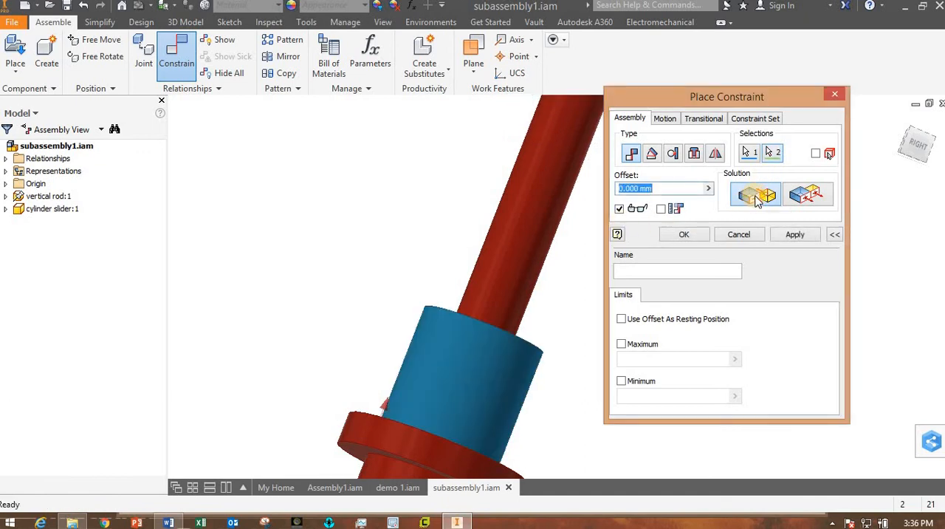
Compare the flush and mate solutions for the slider and flange faces, and apply the constraint with the mate solution.
click(811, 195)
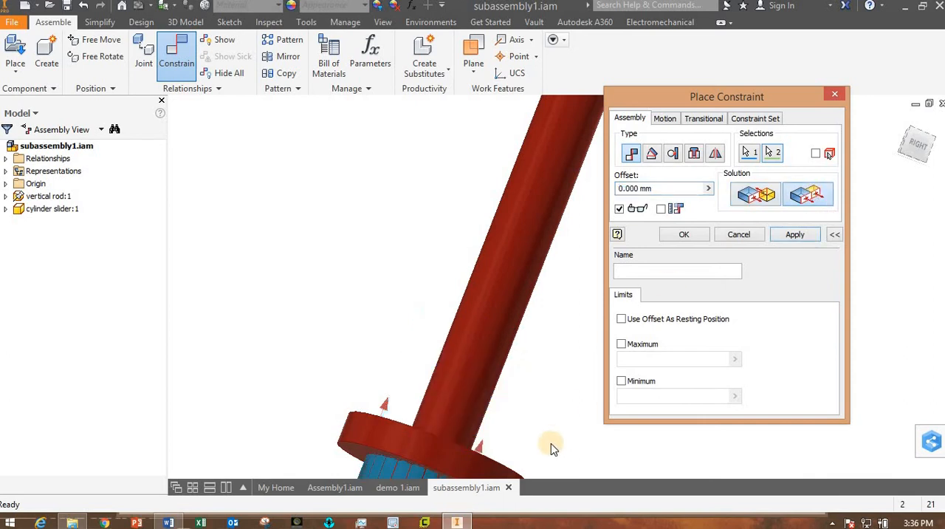
scroll(551, 443, up, 3)
middle_drag(502, 387, 432, 321)
shift+middle_drag(455, 361, 445, 361)
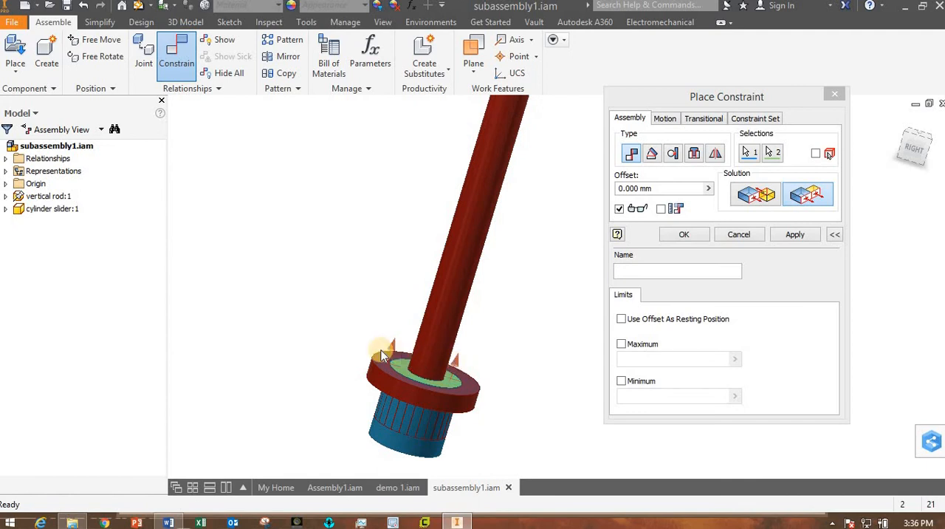
click(809, 193)
click(766, 194)
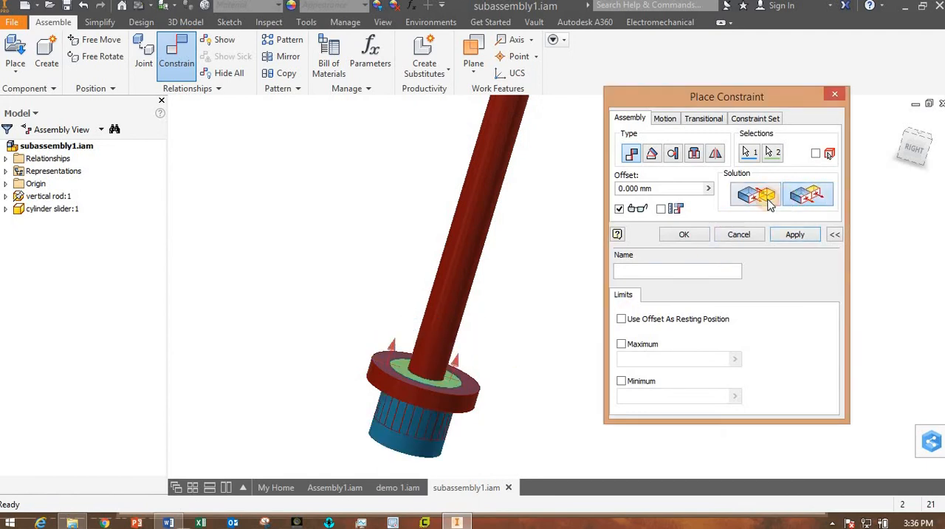
click(803, 194)
click(764, 197)
click(798, 197)
click(763, 198)
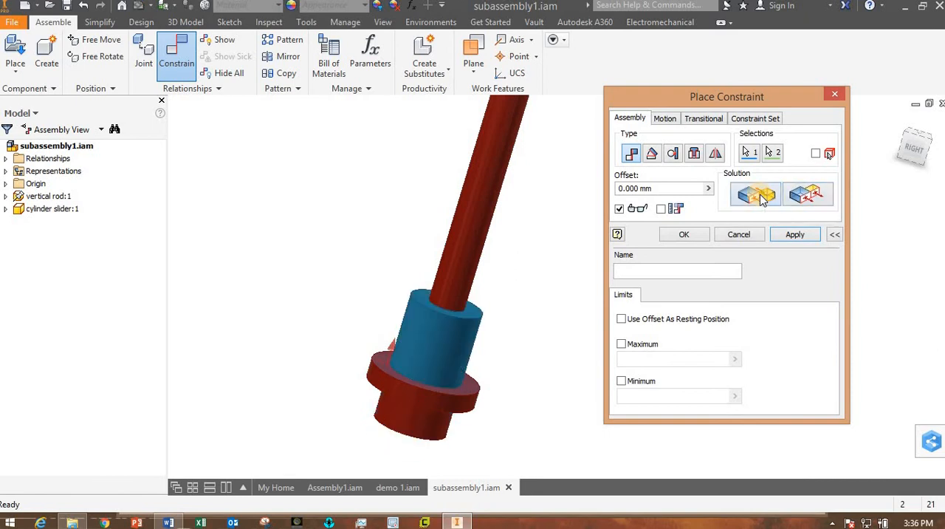
click(673, 235)
Try to move the cylinder slider along the vertical rod to test the face constraint.
scroll(525, 344, down, 2)
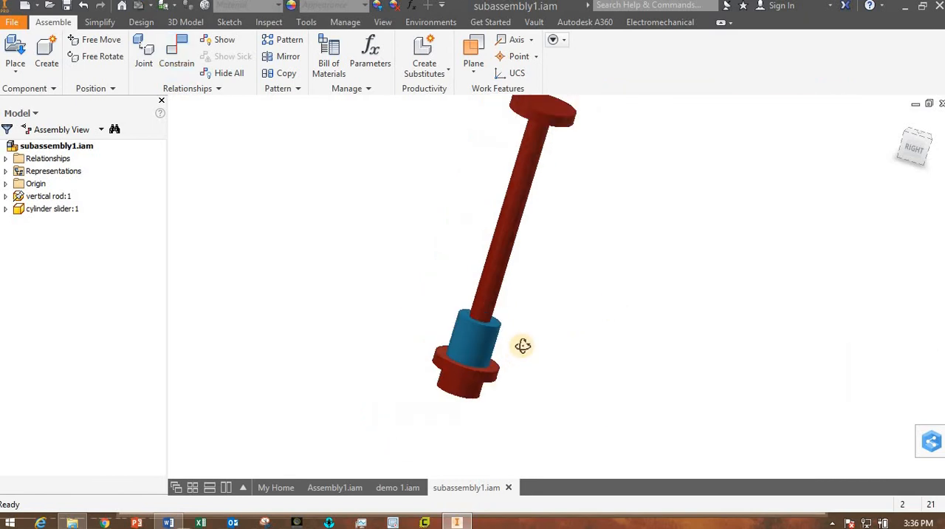
shift+middle_drag(522, 346, 516, 351)
drag(489, 327, 485, 323)
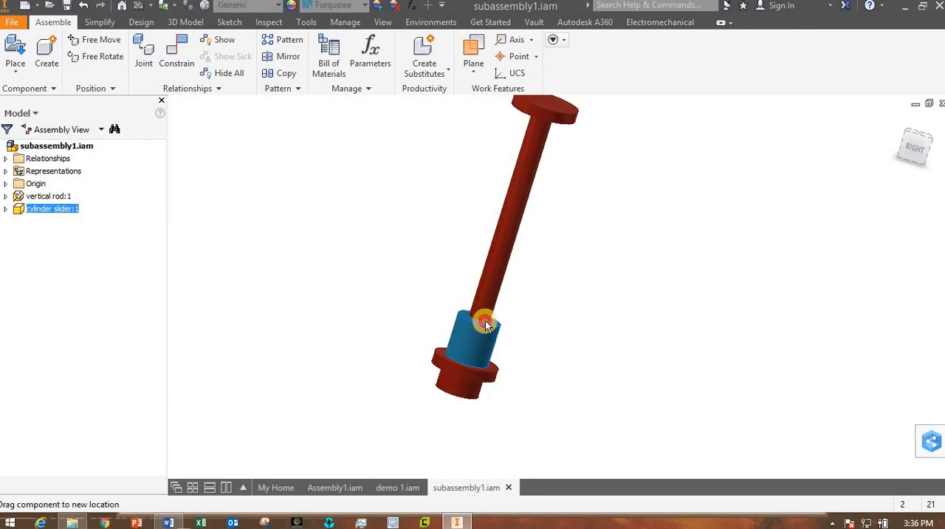
click(590, 320)
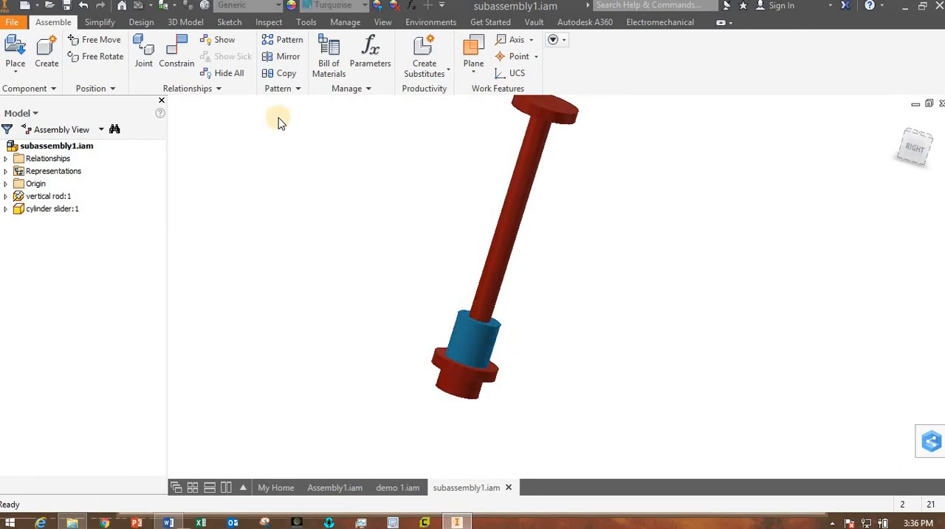
Measure the distance from the cylinder slider's upper face to the underside of the vertical rod's top flange.
click(305, 22)
click(15, 52)
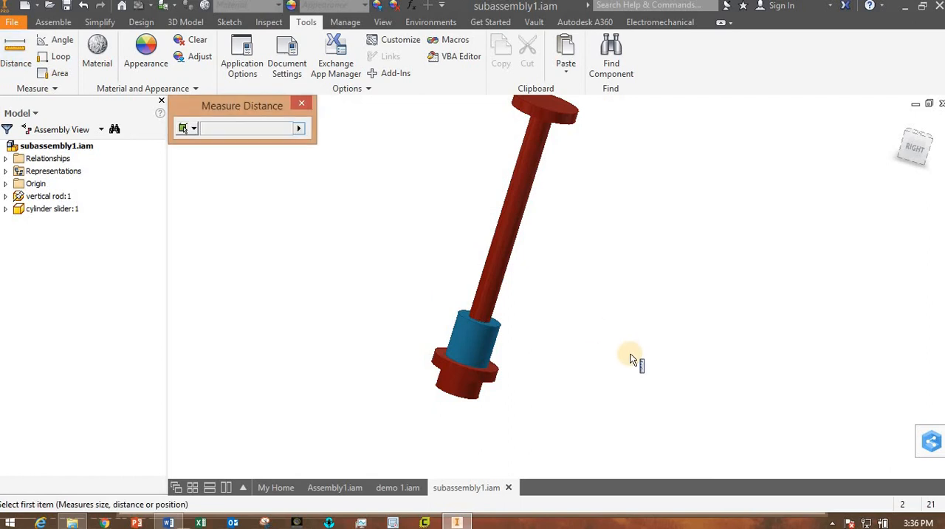
shift+middle_drag(631, 360, 565, 354)
scroll(454, 316, up, 4)
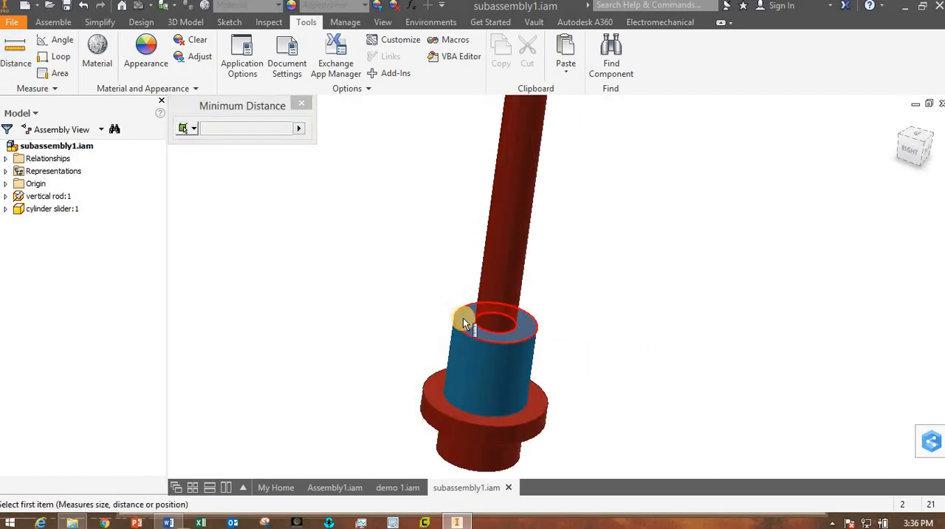
click(464, 319)
shift+middle_drag(502, 344, 581, 222)
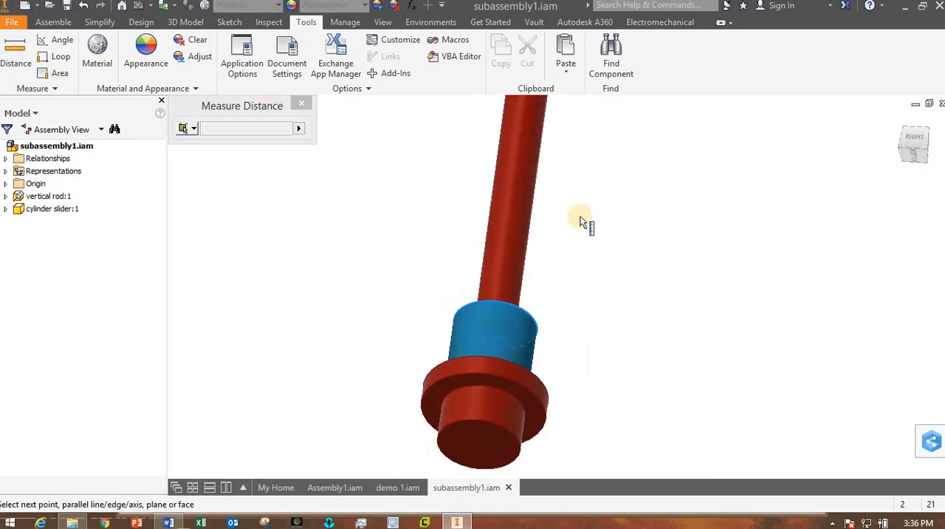
middle_drag(595, 368, 602, 445)
scroll(636, 350, down, 5)
scroll(610, 272, up, 3)
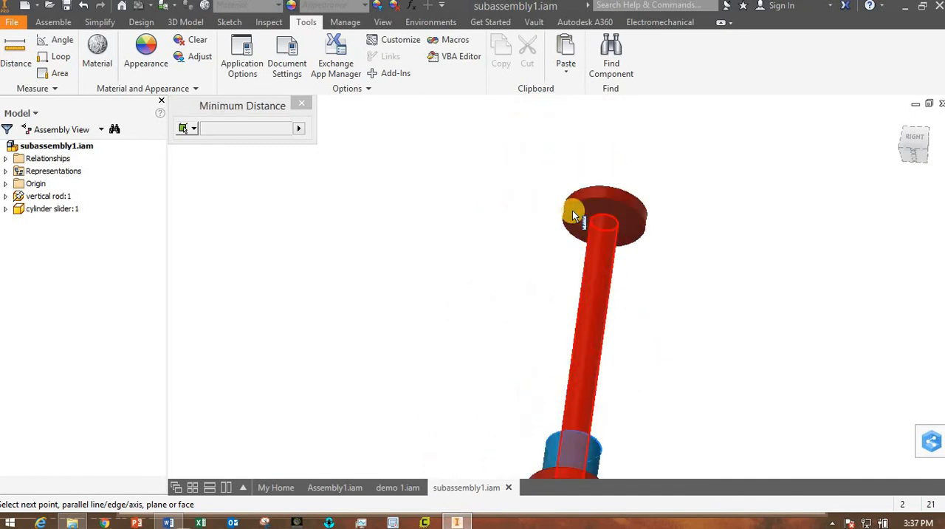
click(571, 216)
shift+middle_drag(650, 369, 576, 366)
click(308, 107)
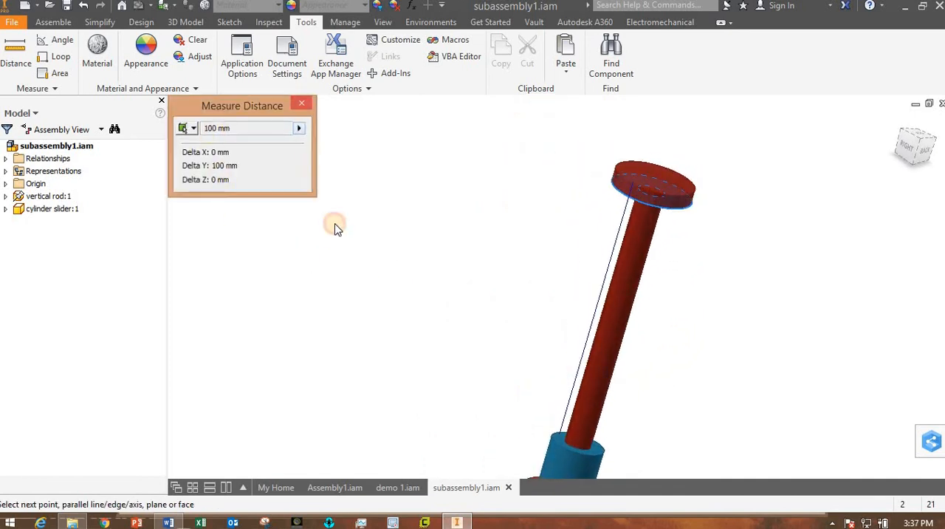
Edit the cylinder slider's Mate:2 constraint to have limits with a maximum of 100 mm and a minimum of 0 mm.
click(6, 209)
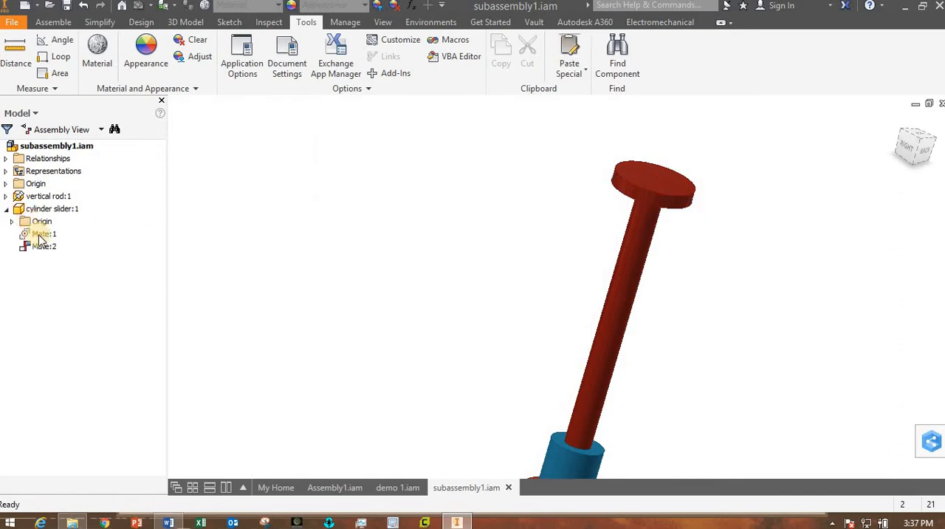
click(42, 246)
middle_drag(313, 260, 314, 198)
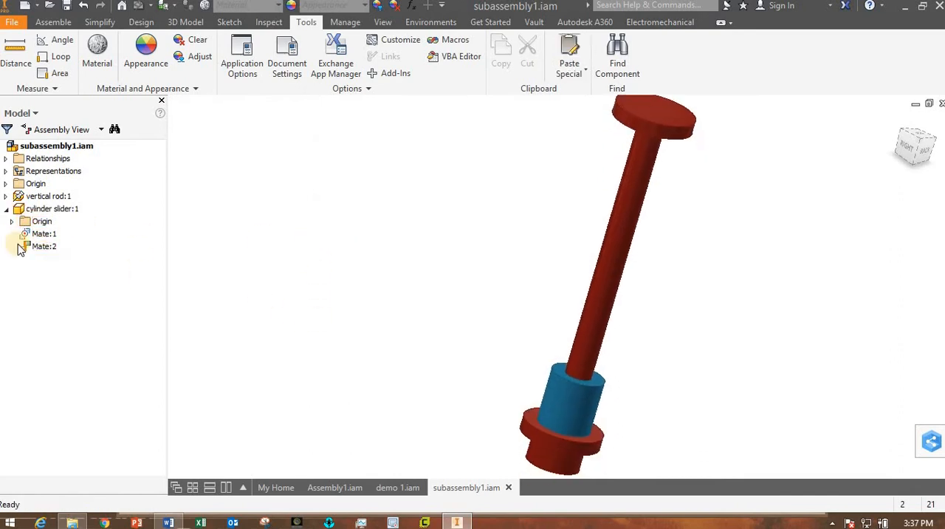
right_click(43, 249)
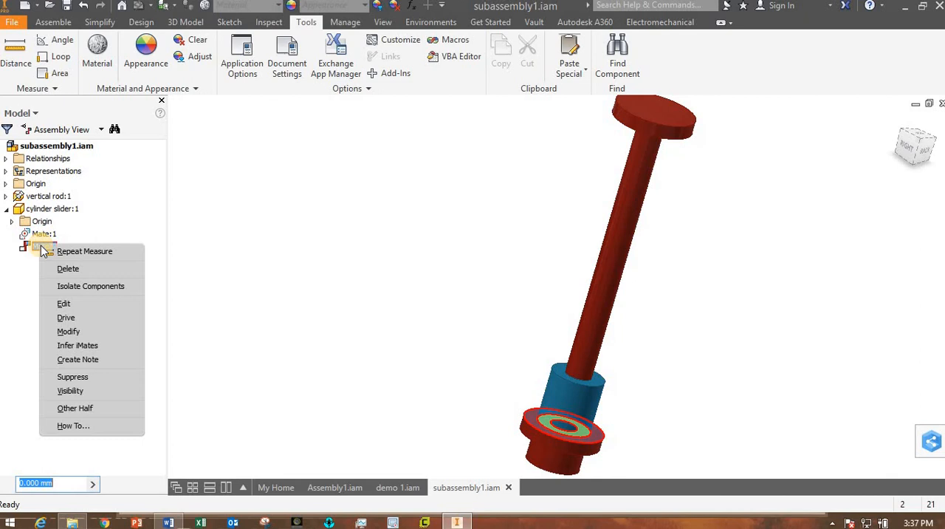
click(65, 302)
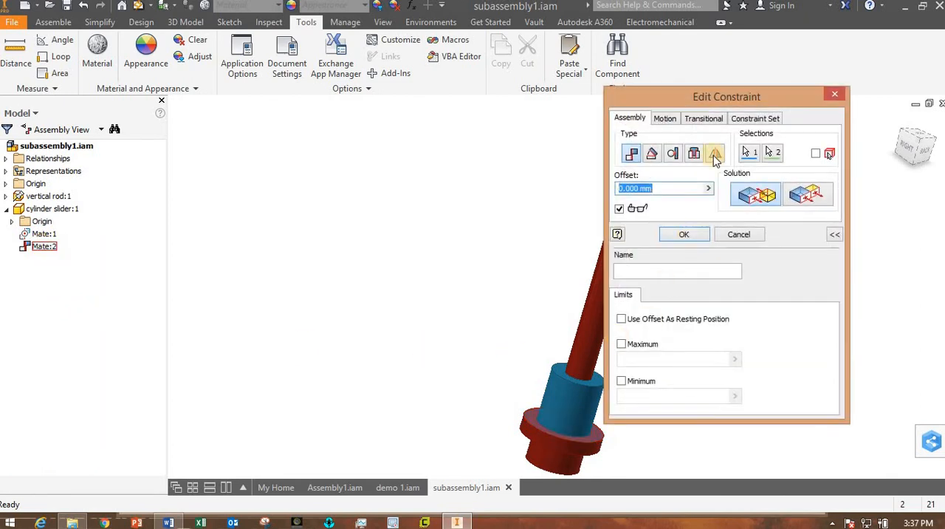
drag(620, 100, 167, 71)
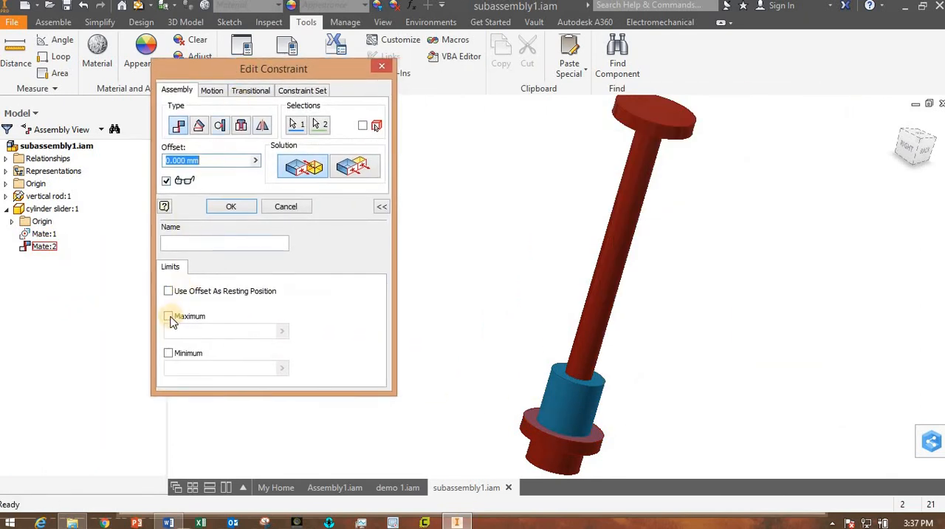
click(169, 315)
click(169, 354)
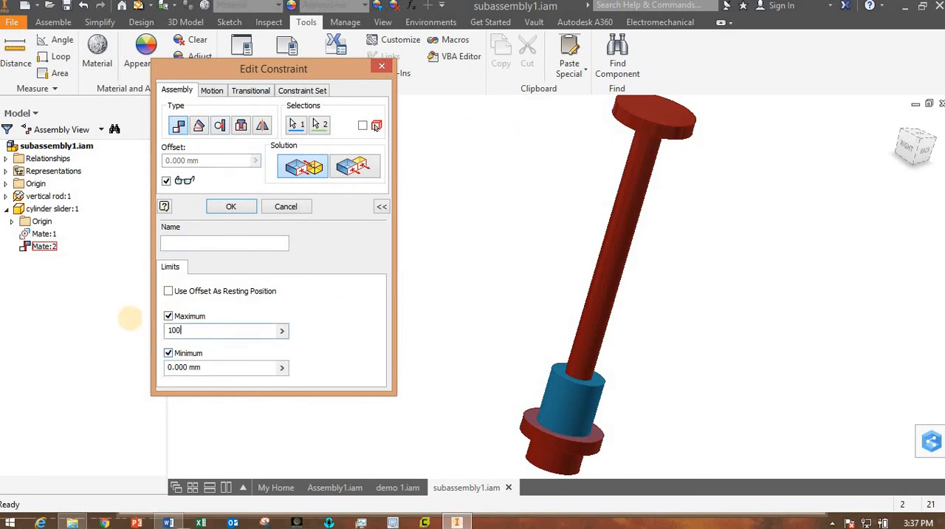
key(Return)
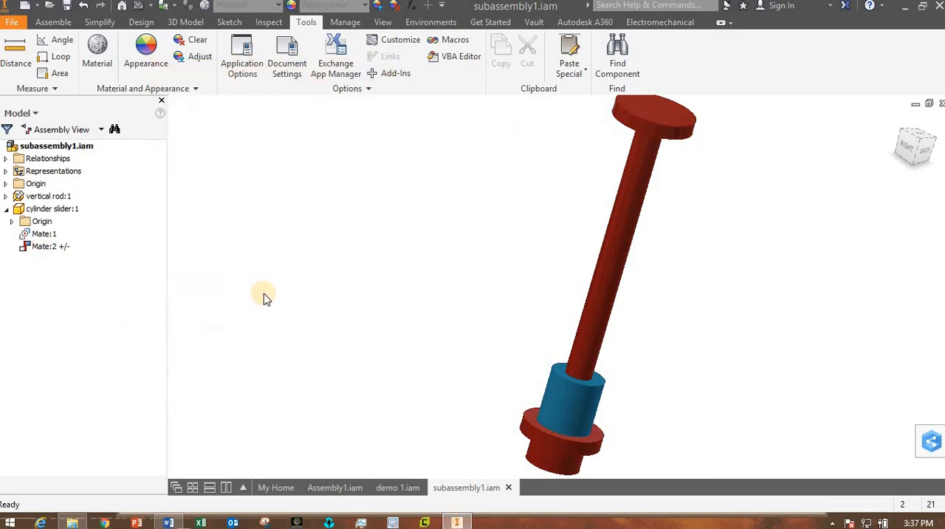
Slide the cylinder slider up and down the vertical rod to test its limits, leaving it partway above the lower flange.
drag(609, 332, 663, 131)
drag(648, 184, 599, 308)
click(464, 254)
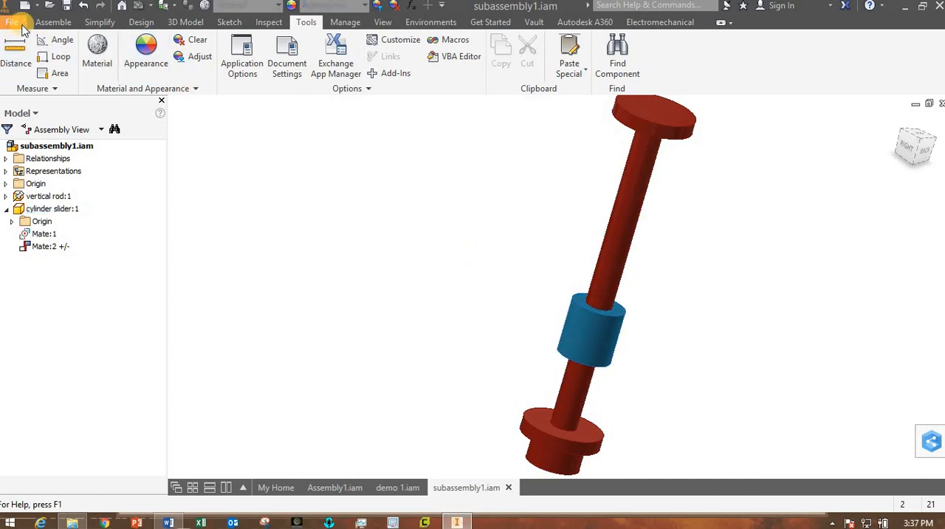
Save a copy of the assembly as subassembly2.iam in the various things folder, including all dependent parts in the save.
click(68, 6)
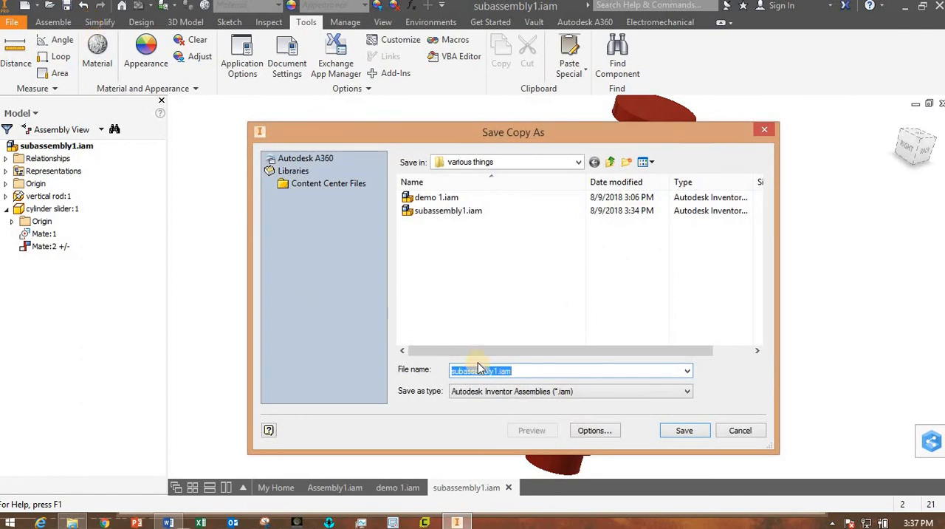
click(499, 370)
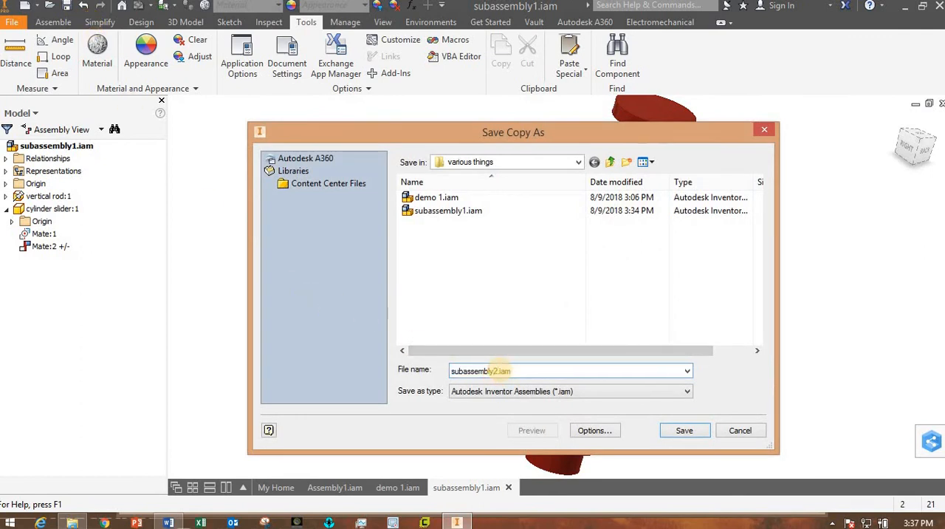
key(Return)
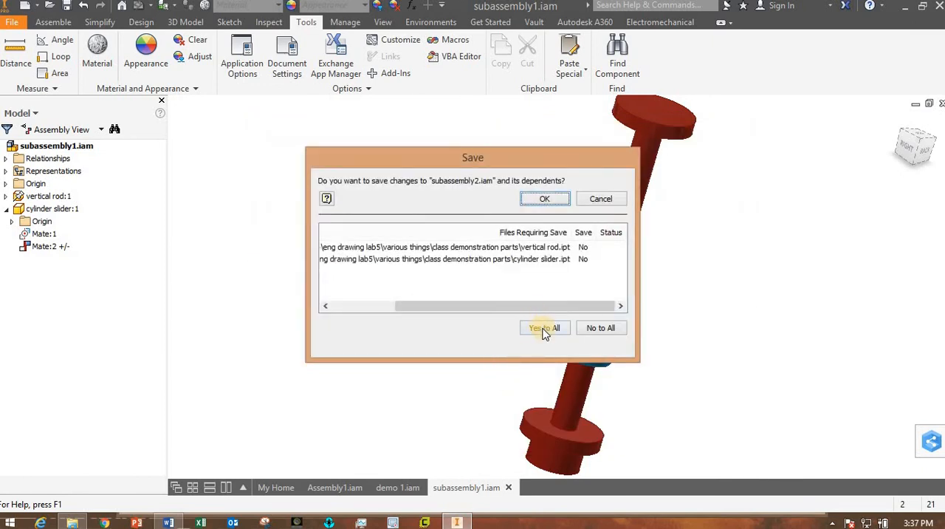
click(545, 330)
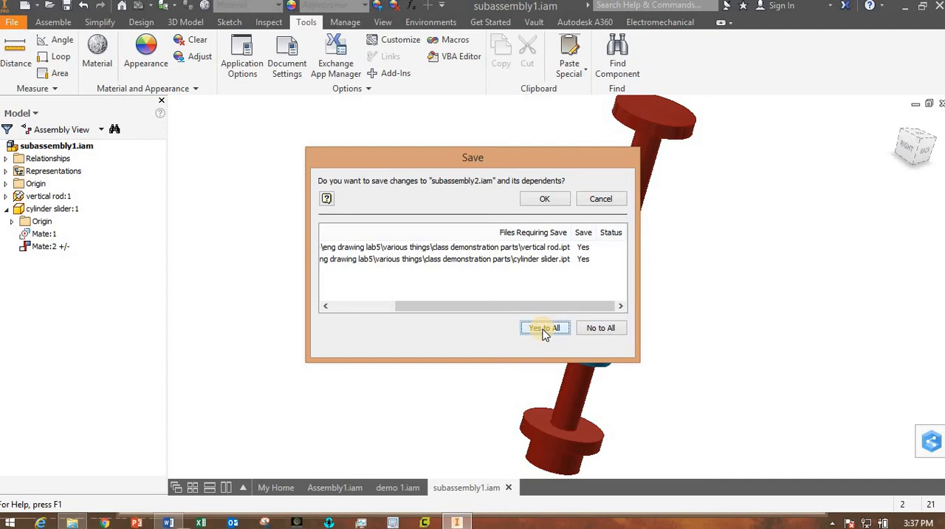
click(539, 200)
click(541, 241)
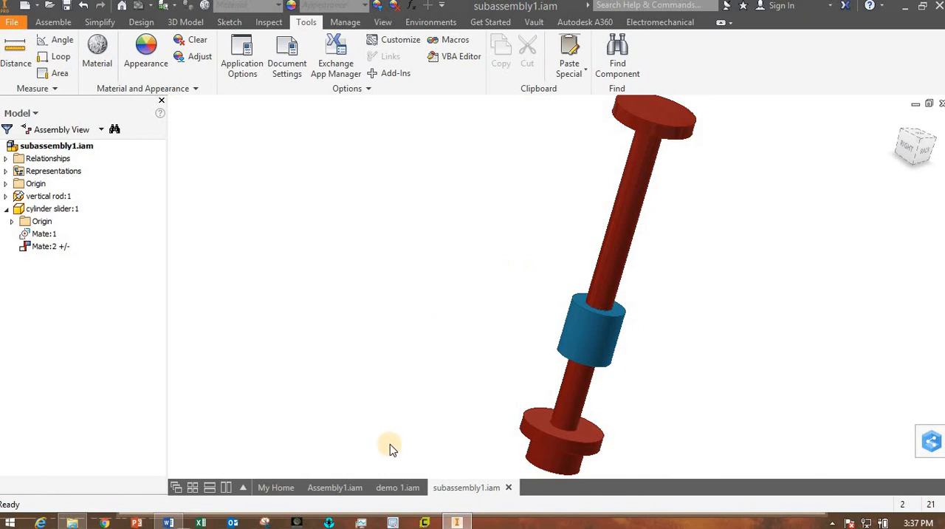
click(391, 489)
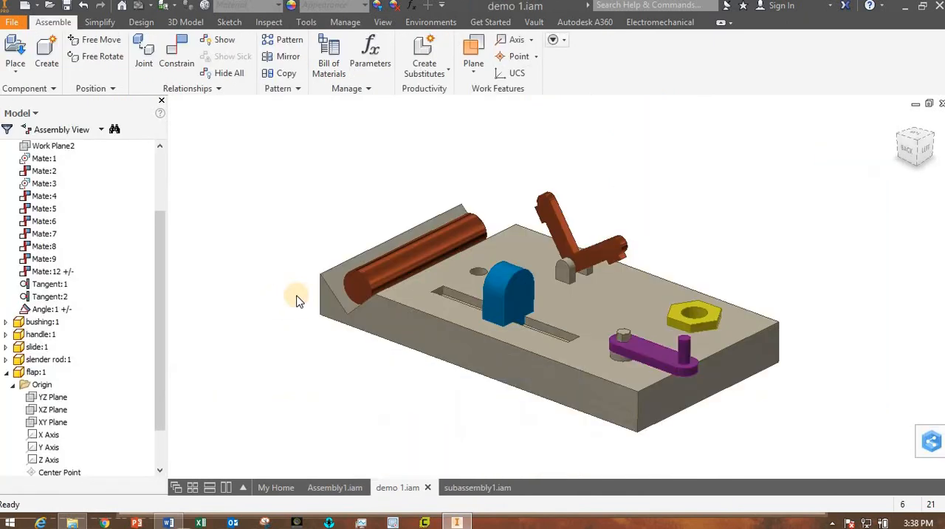
click(14, 51)
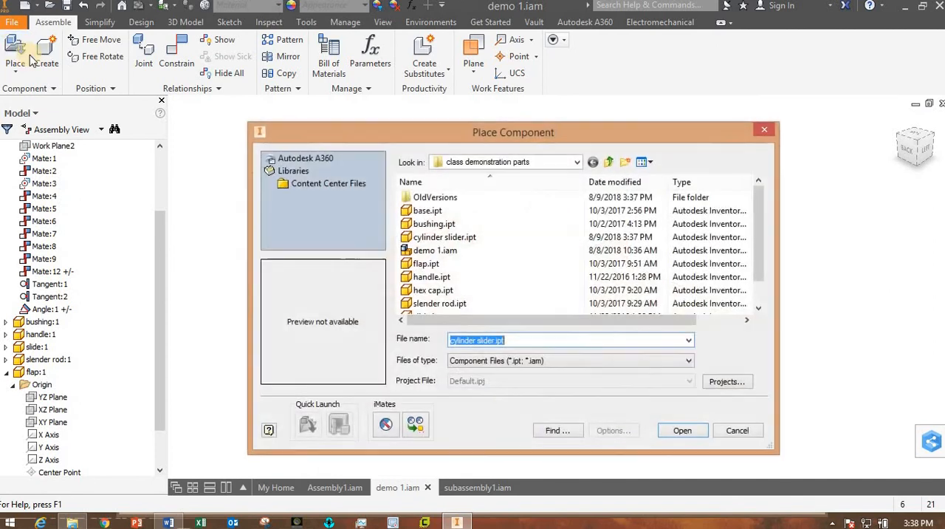
drag(758, 241, 764, 171)
click(754, 240)
drag(760, 237, 754, 220)
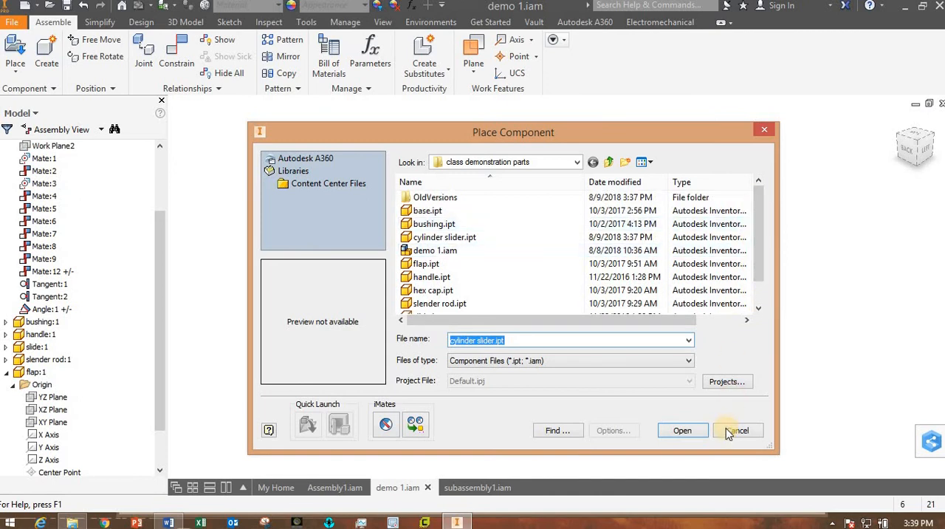
click(576, 162)
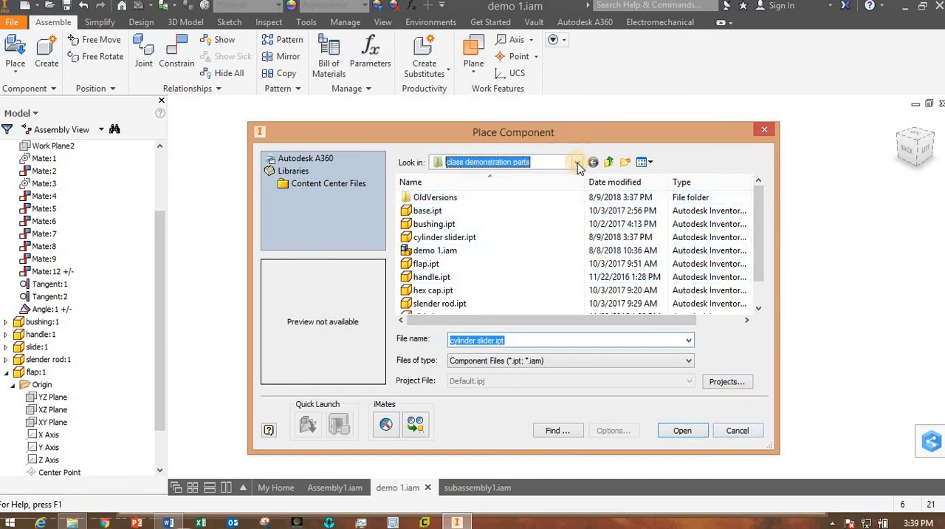
click(569, 163)
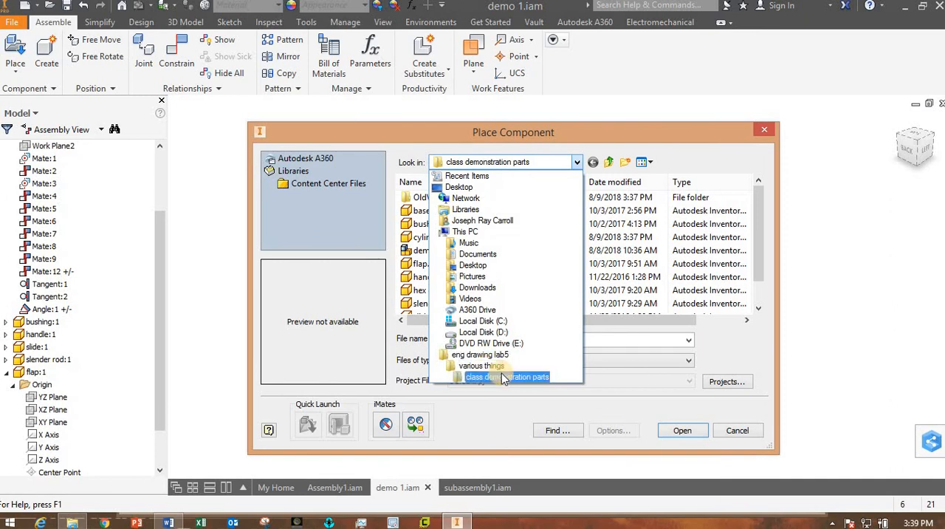
click(545, 378)
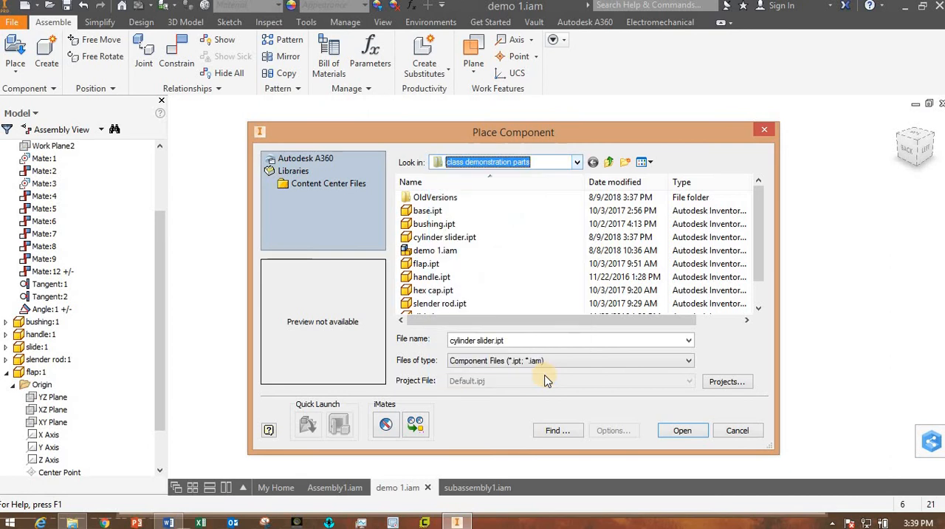
click(749, 429)
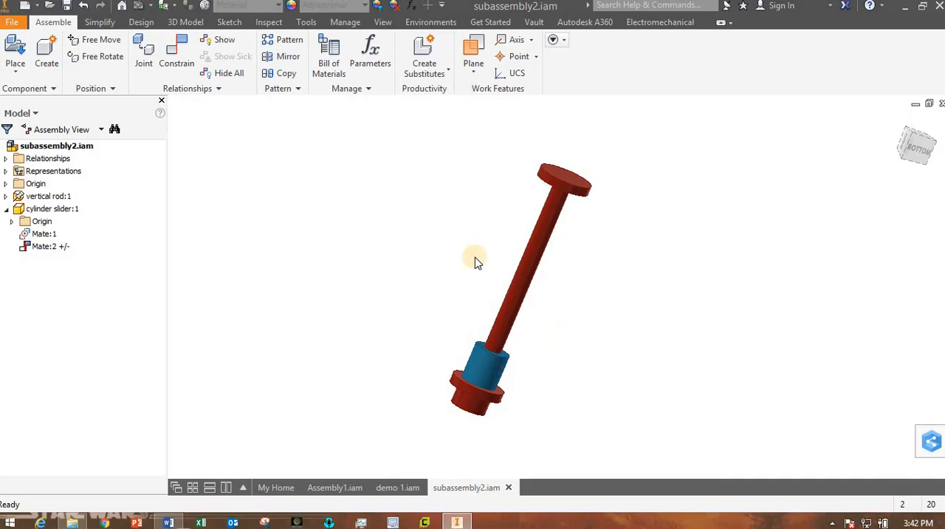
Start saving subassembly2.iam under a new name and browse to Desktop > eng drawing lab5 > various things > class demonstration parts.
click(19, 24)
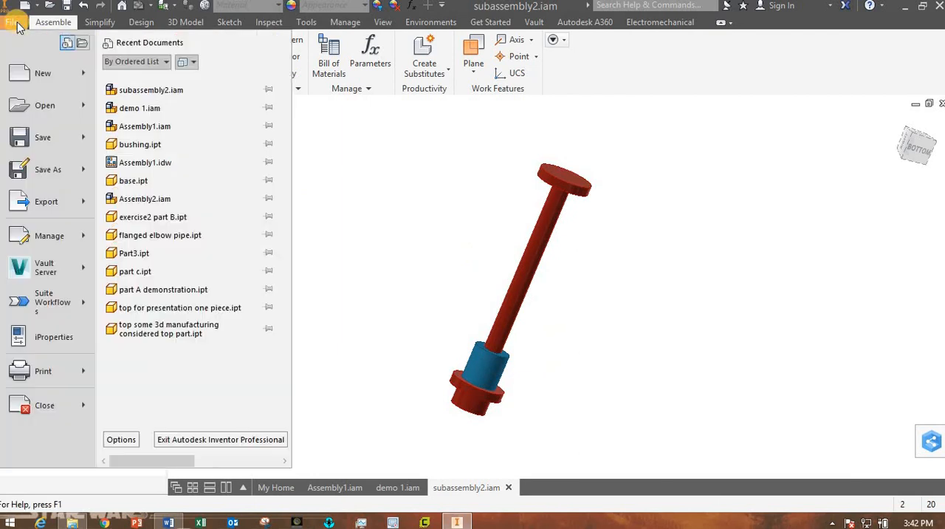
click(38, 173)
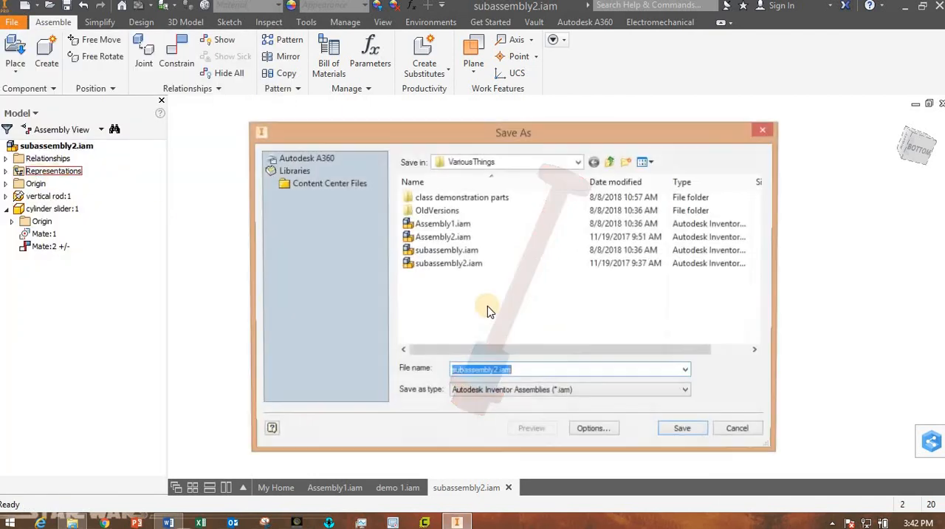
click(610, 162)
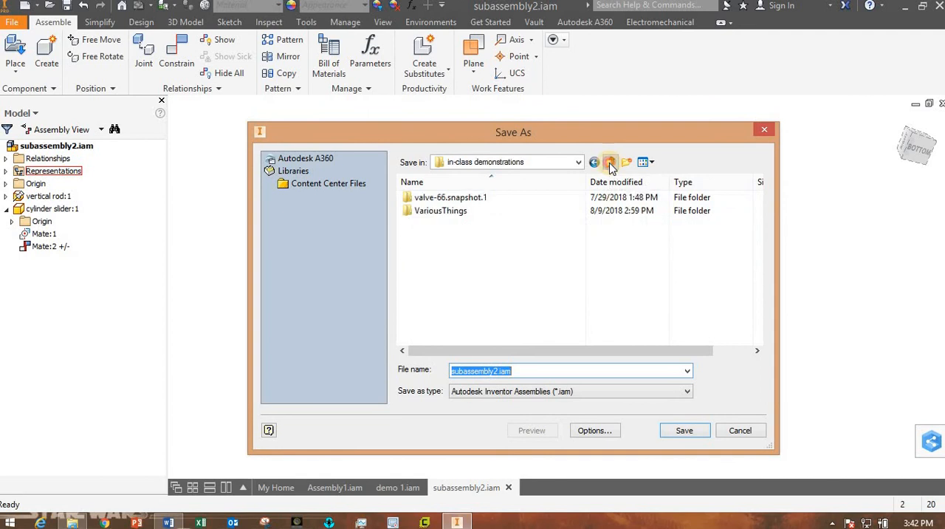
click(610, 163)
click(610, 163)
click(610, 162)
click(610, 163)
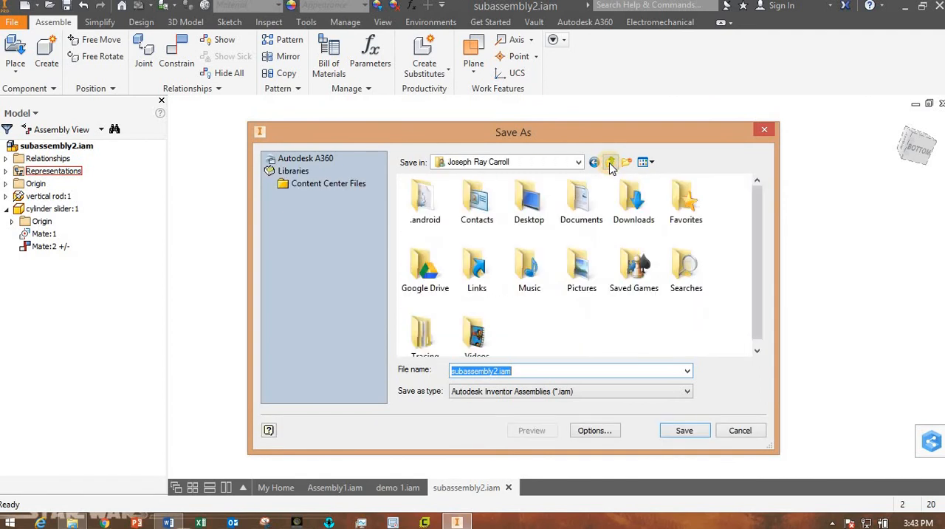
click(528, 205)
double_click(529, 205)
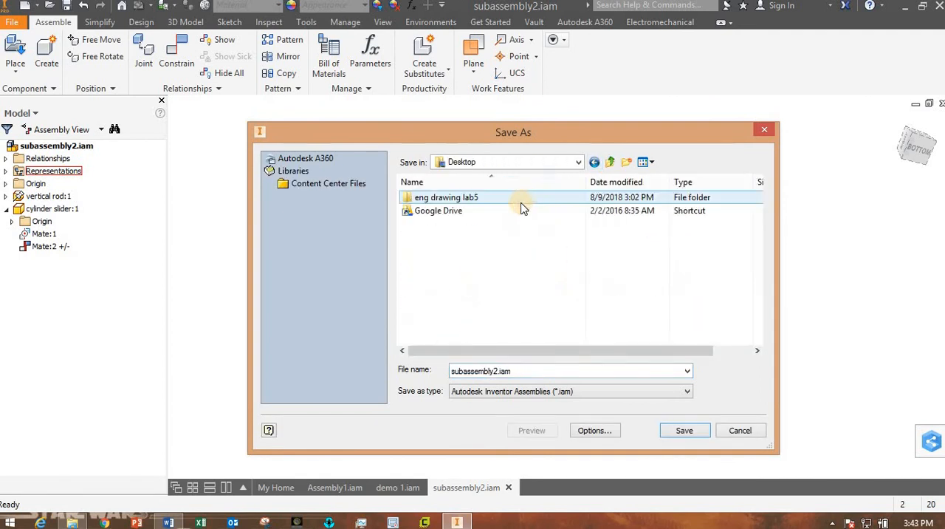
double_click(469, 198)
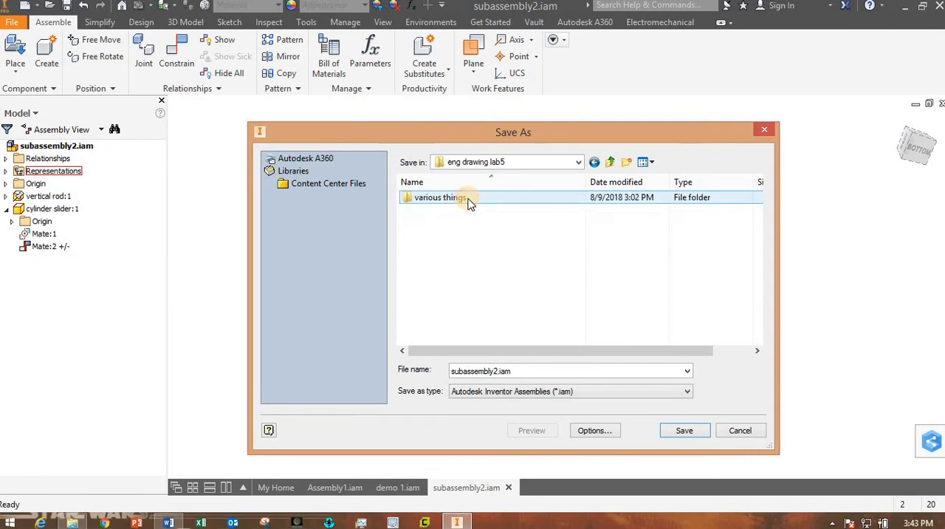
double_click(453, 197)
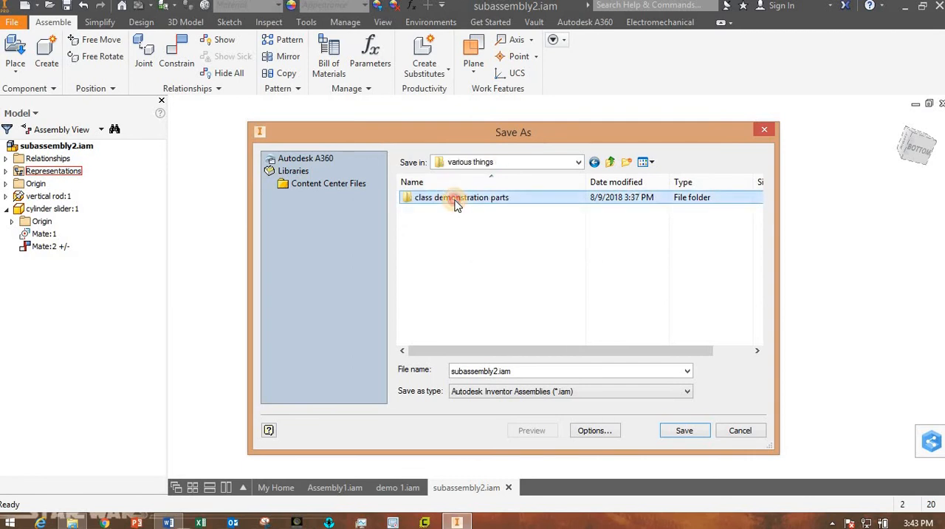
double_click(452, 197)
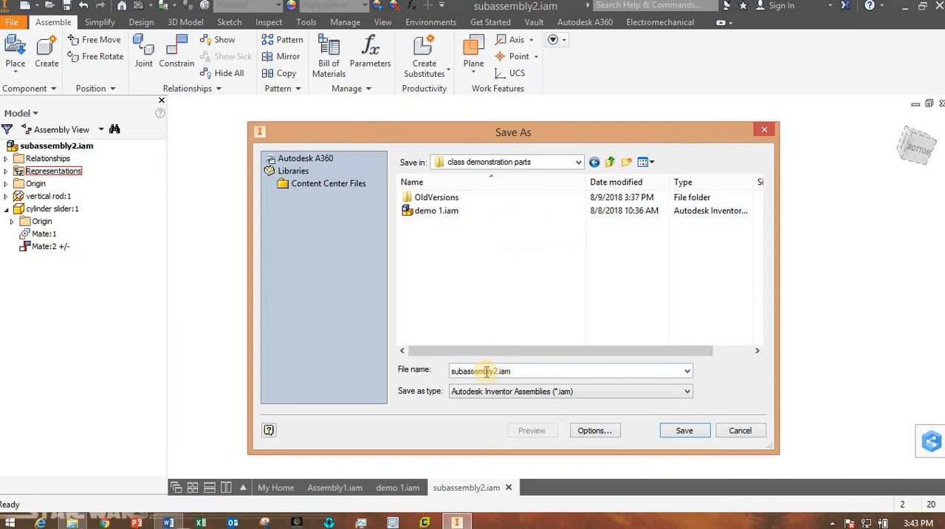
Change the file name to subassembly.iam and save the assembly in the class demonstration parts folder.
click(496, 372)
click(494, 375)
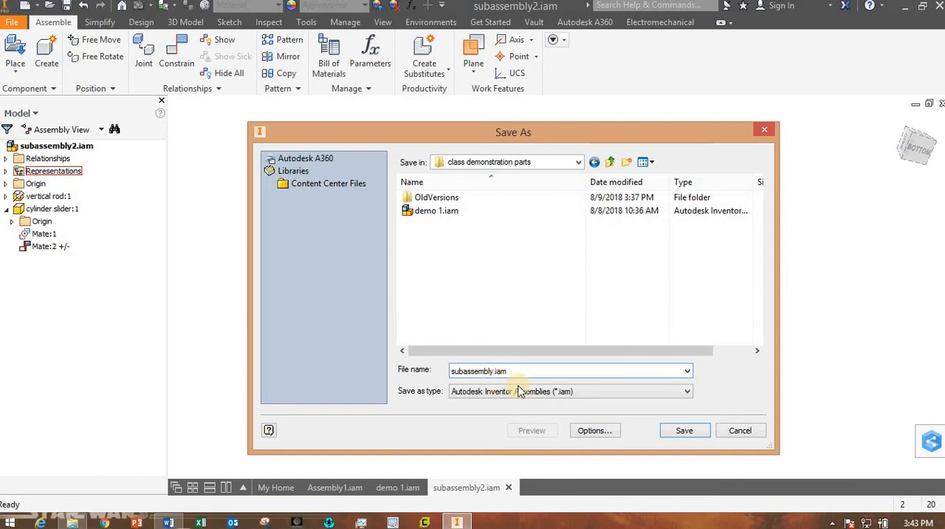
click(685, 430)
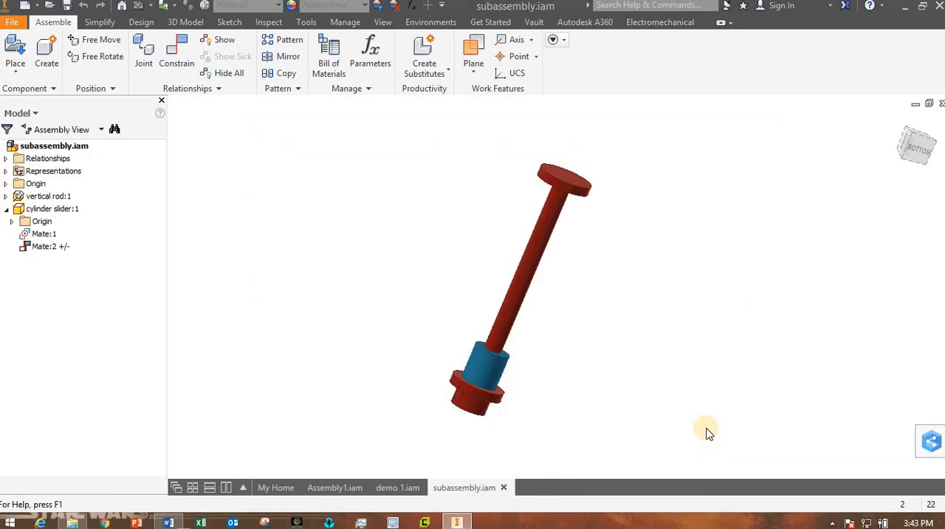
In demo 1.iam, start placing a component and browse to the class demonstration parts folder under eng drawing lab5 > various things.
click(393, 486)
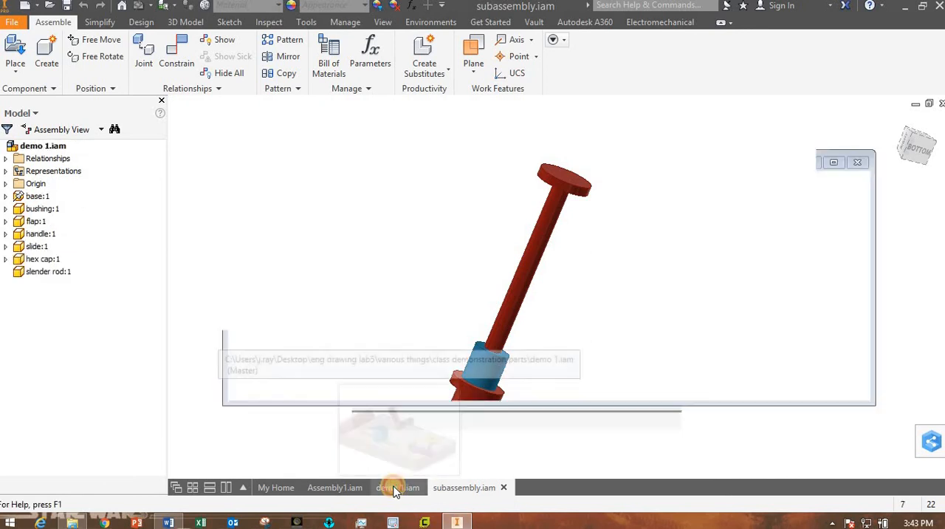
click(13, 46)
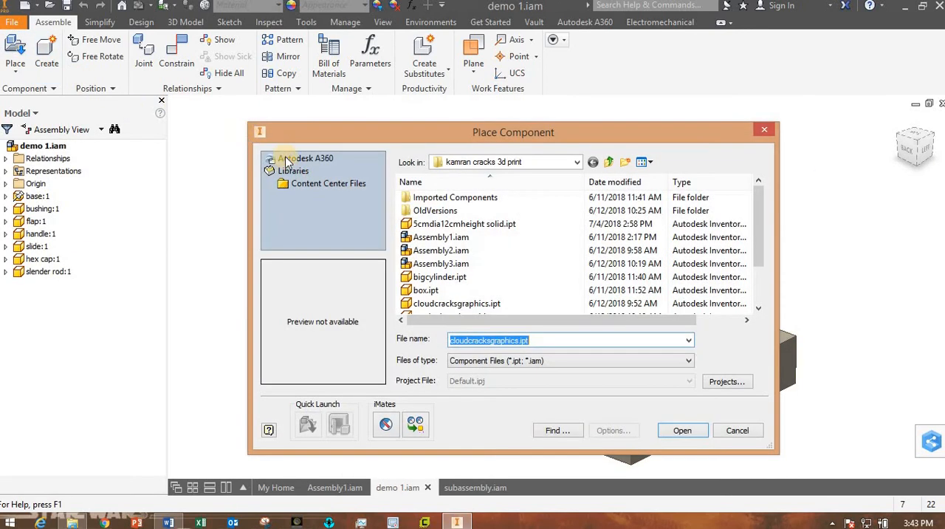
click(608, 163)
click(608, 162)
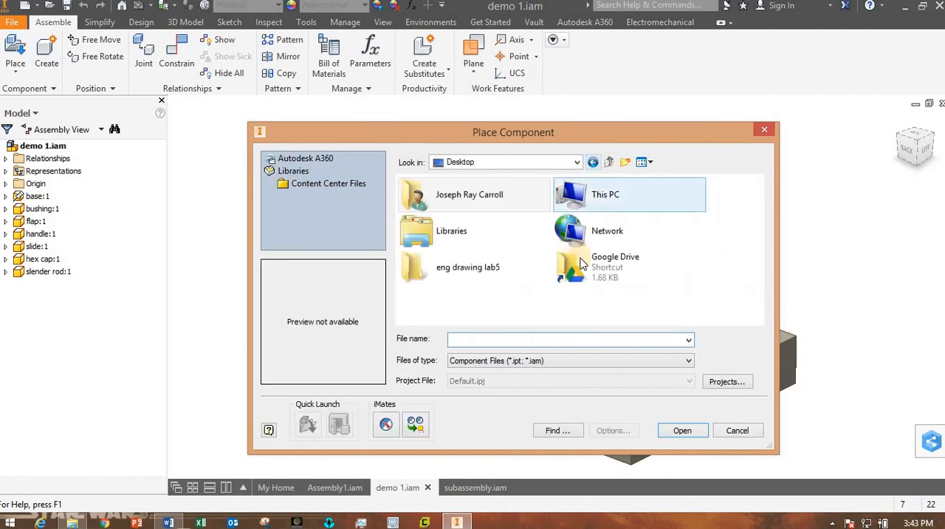
double_click(459, 195)
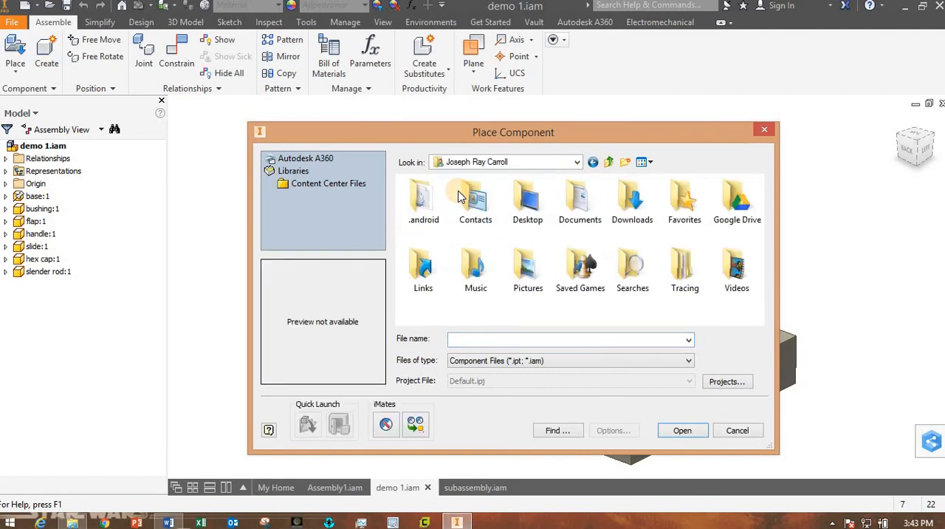
double_click(524, 205)
double_click(460, 198)
double_click(440, 197)
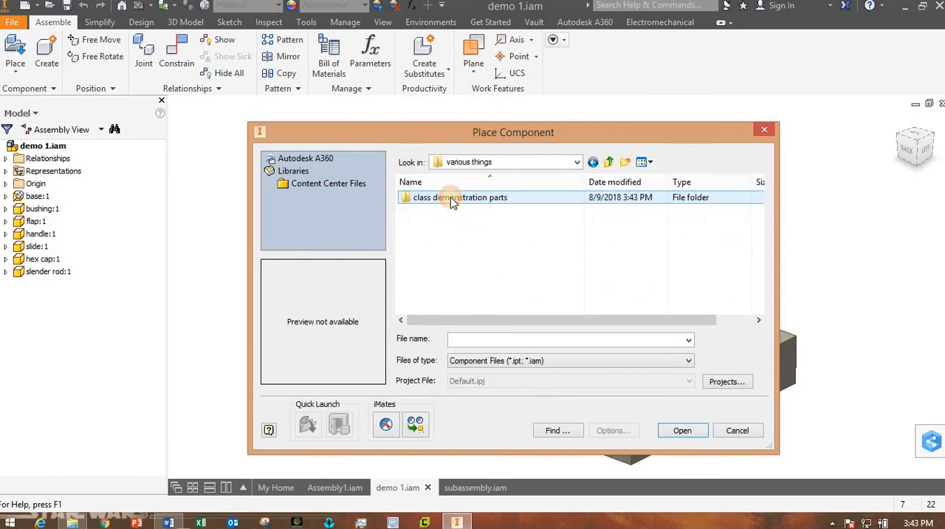
double_click(448, 198)
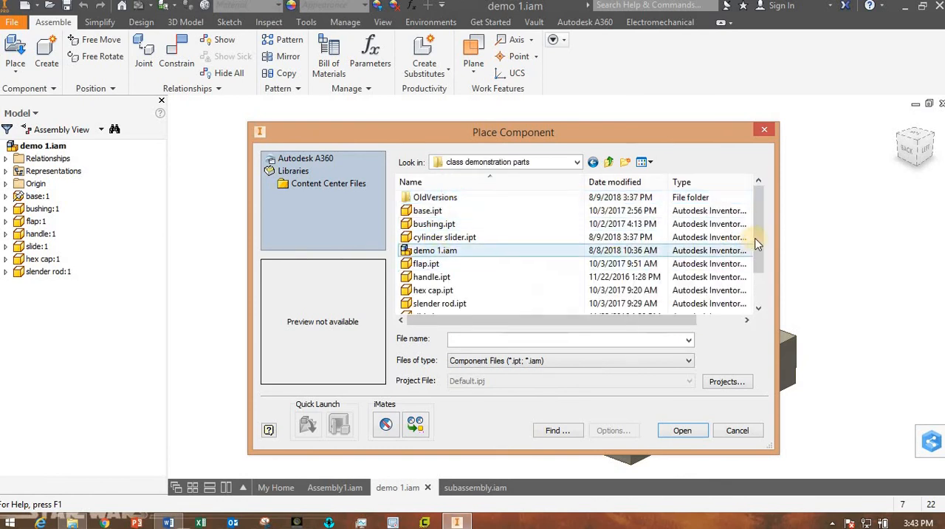
Place one instance of subassembly.iam above the rear area of the base, near the slender rod.
click(759, 285)
click(478, 291)
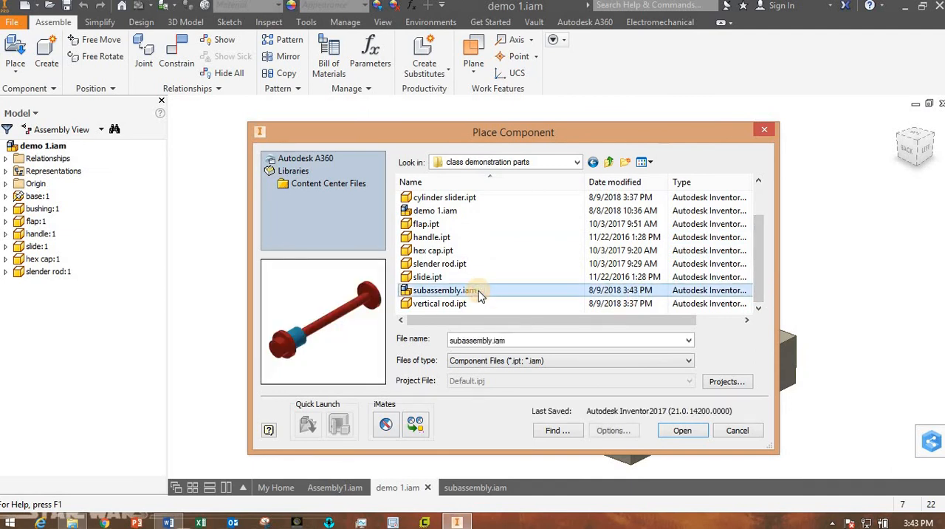
click(681, 433)
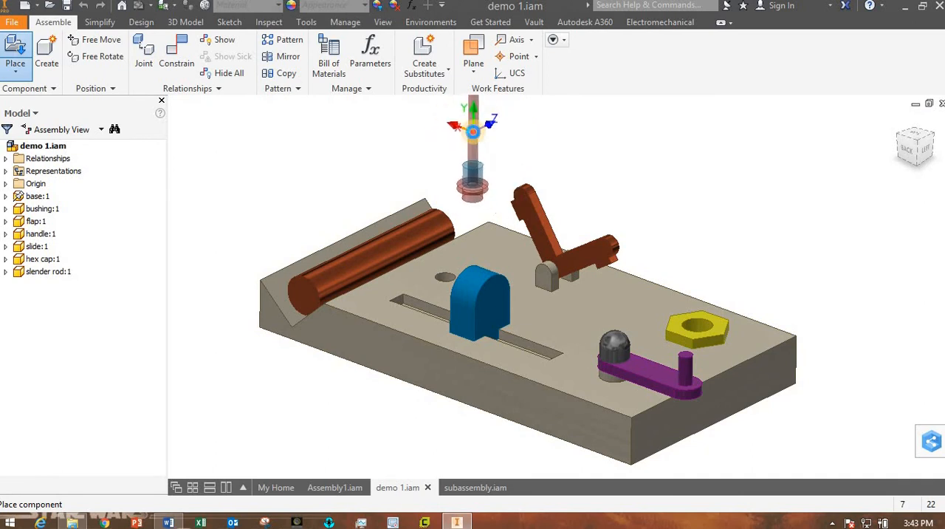
click(472, 131)
key(Escape)
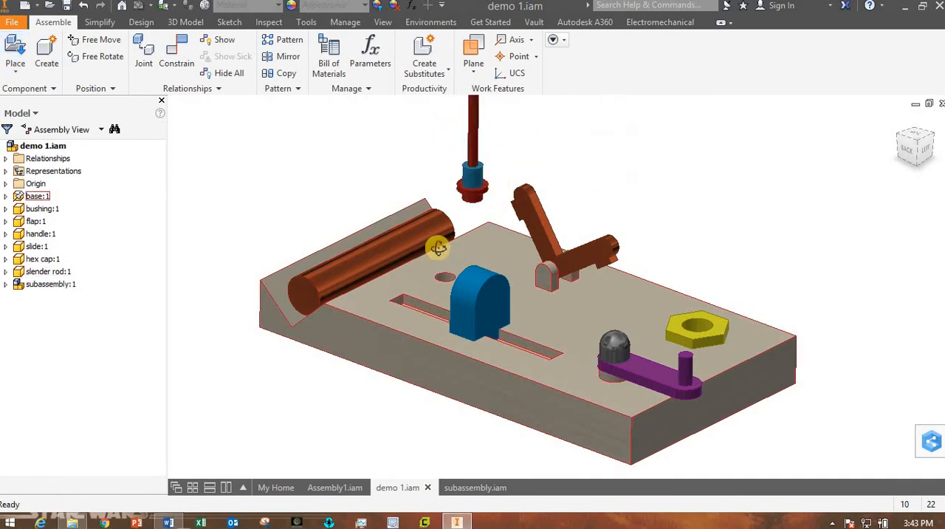
Mate the axis of the round hole in the base with the axis of the subassembly's vertical rod.
shift+middle_drag(438, 248, 443, 267)
scroll(481, 166, down, 3)
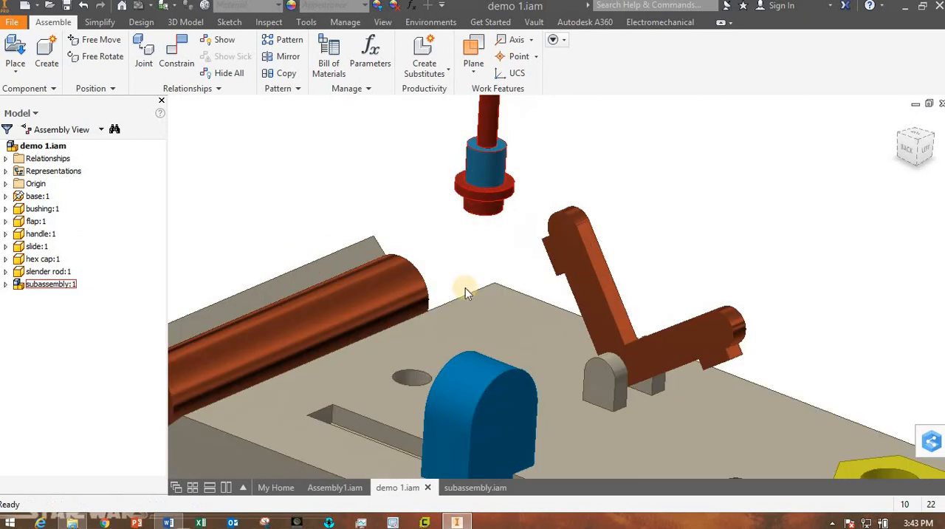
click(184, 65)
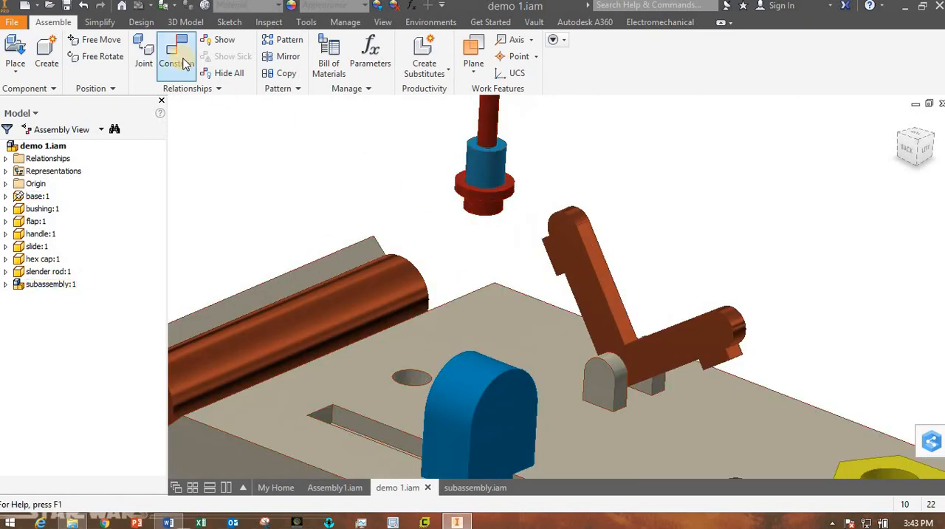
click(411, 374)
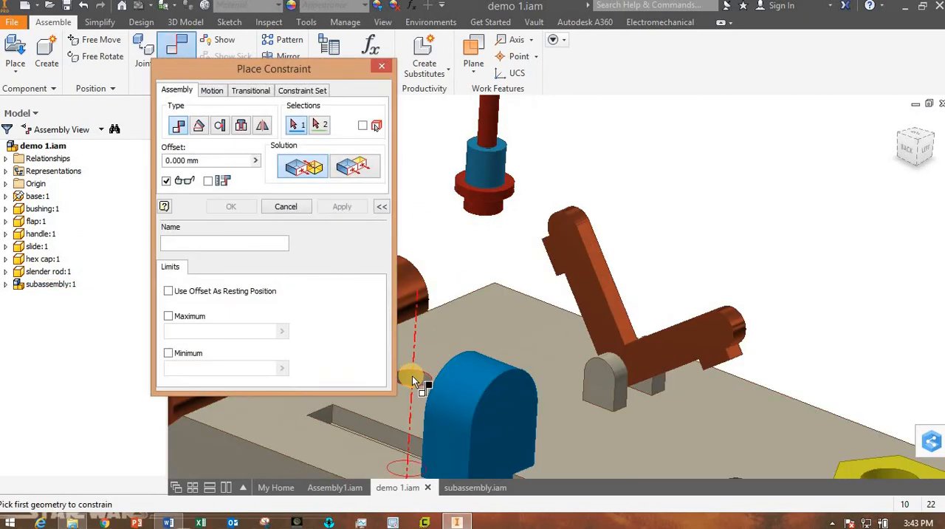
click(488, 212)
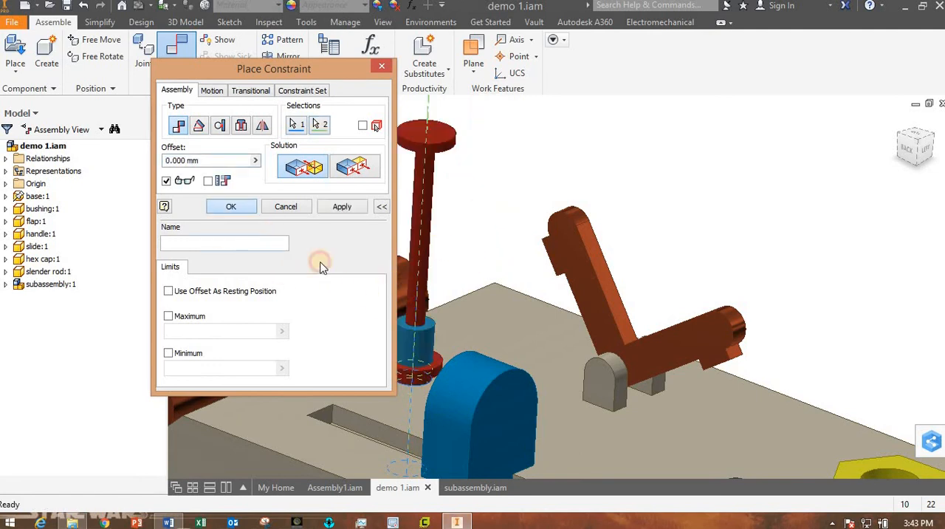
click(248, 210)
Lift the subassembly clear of the base and mate the base's top face with the underside of the rod's lower flange at 0.000 mm offset.
drag(423, 298, 512, 159)
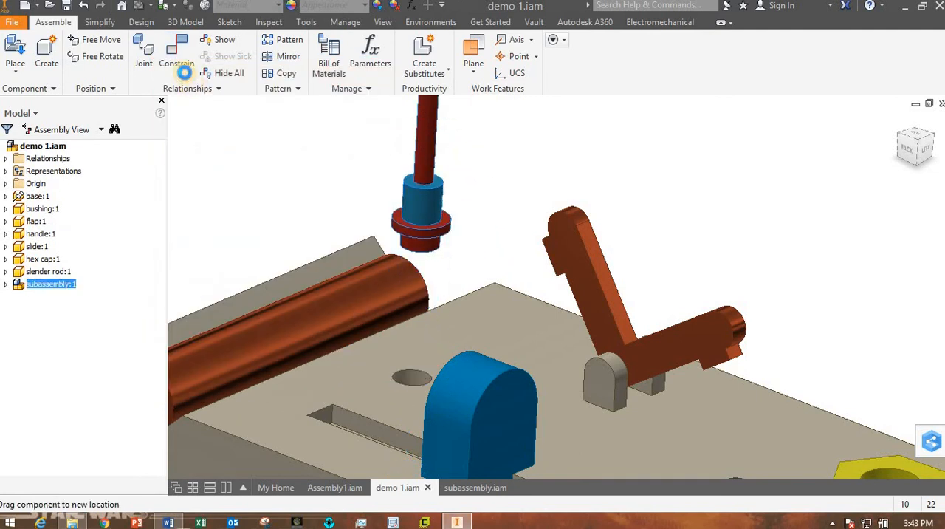
click(182, 68)
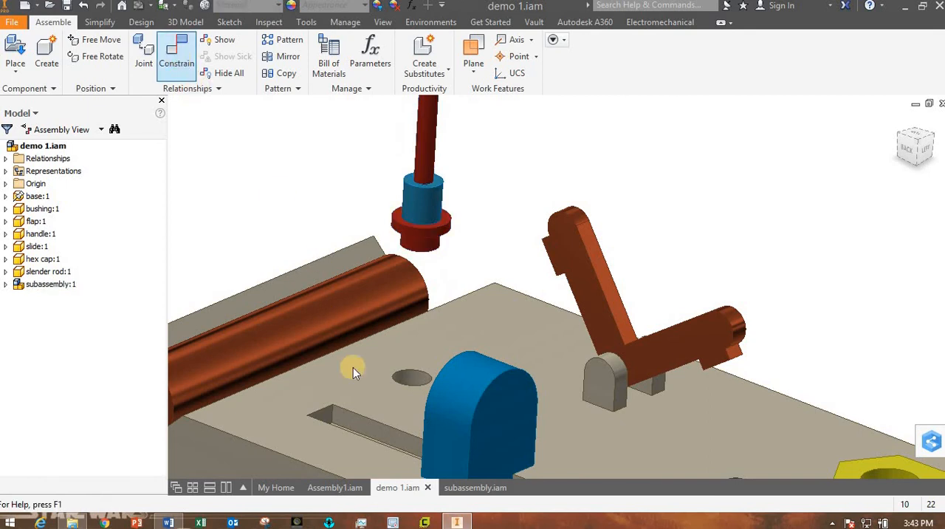
click(412, 411)
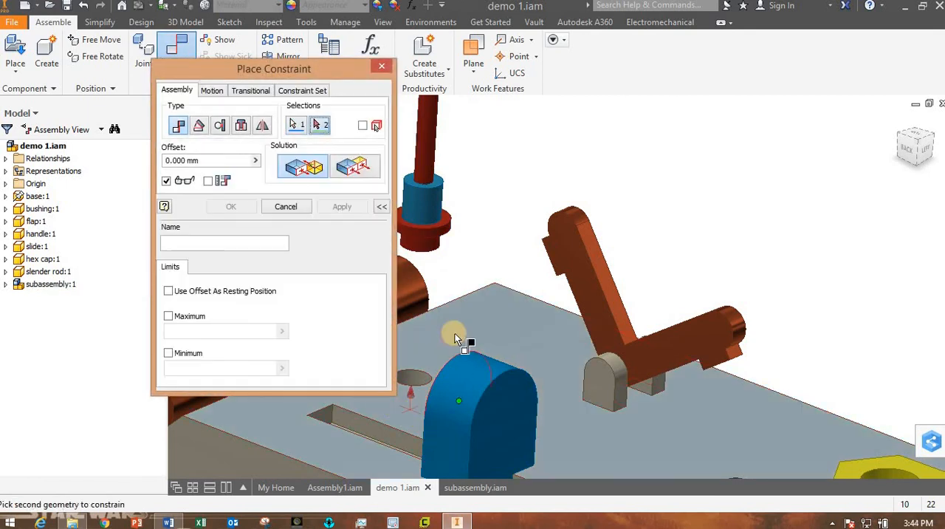
shift+middle_drag(455, 336, 637, 295)
scroll(464, 257, up, 5)
scroll(430, 193, down, 6)
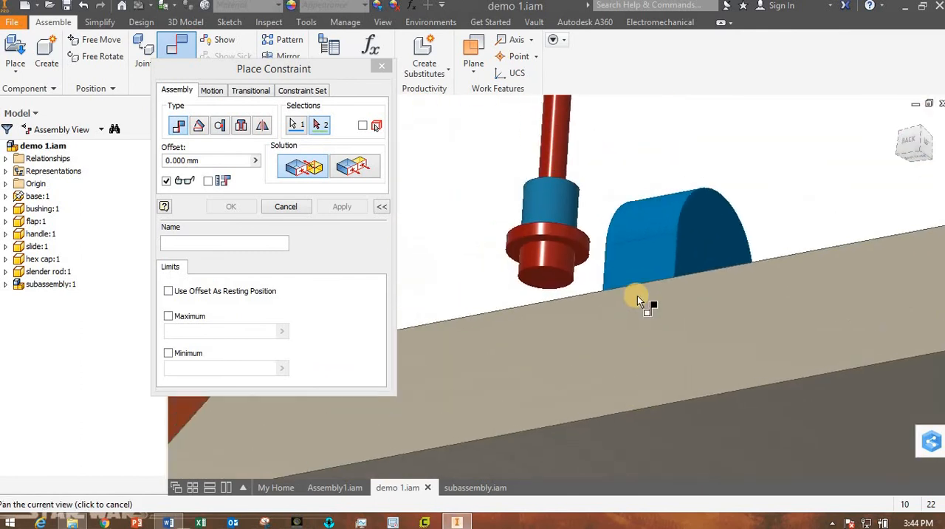
scroll(548, 262, up, 3)
click(480, 244)
scroll(532, 295, down, 5)
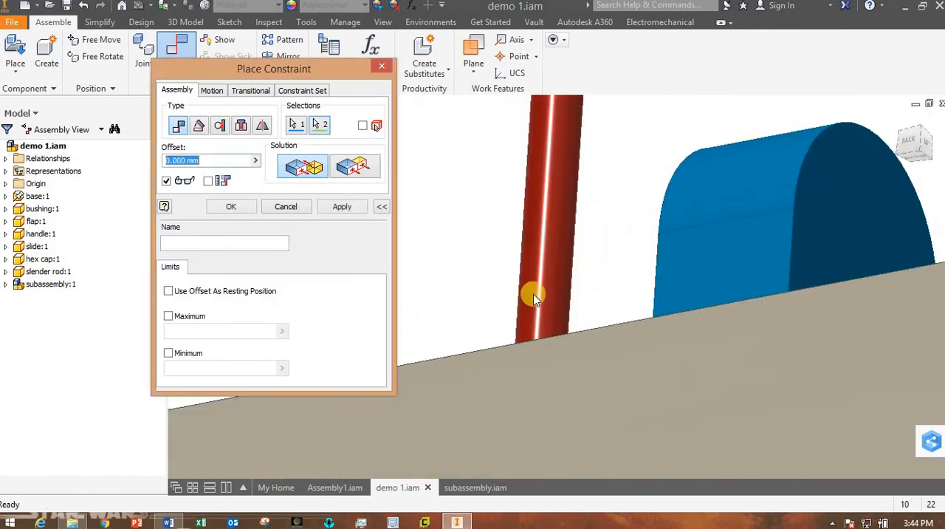
shift+middle_drag(559, 310, 480, 347)
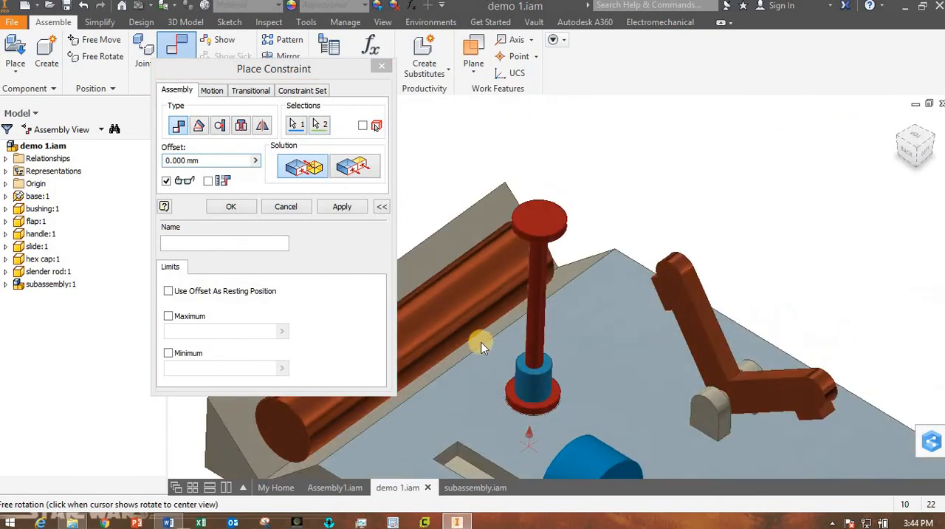
click(227, 206)
scroll(509, 380, down, 3)
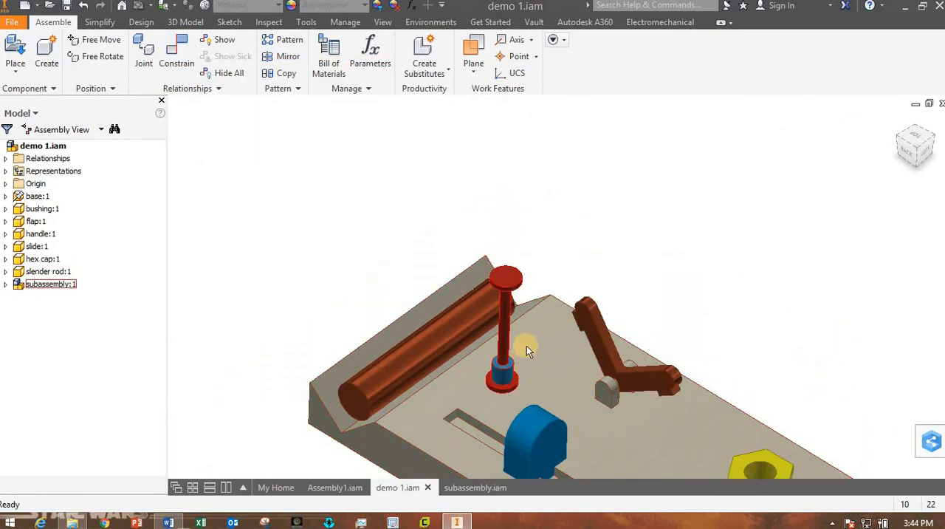
Try to slide the blue cylinder up the subassembly's vertical rod in demo 1.iam.
mouse_move(527, 346)
shift+middle_down()
mouse_move(527, 325)
mouse_move(521, 348)
shift+middle_up()
scroll(522, 348, down, 3)
scroll(521, 347, up, 3)
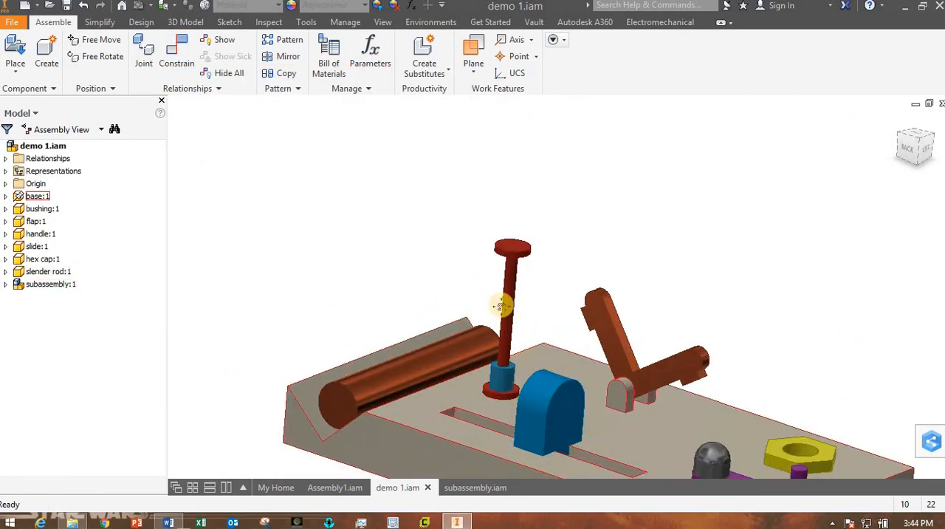
scroll(443, 259, down, 3)
scroll(445, 265, up, 3)
scroll(453, 272, down, 1)
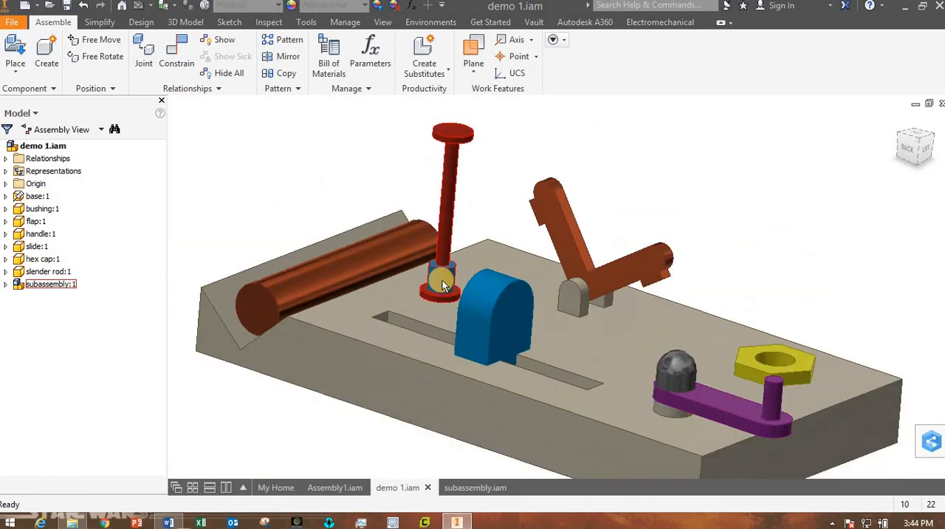
drag(442, 280, 481, 212)
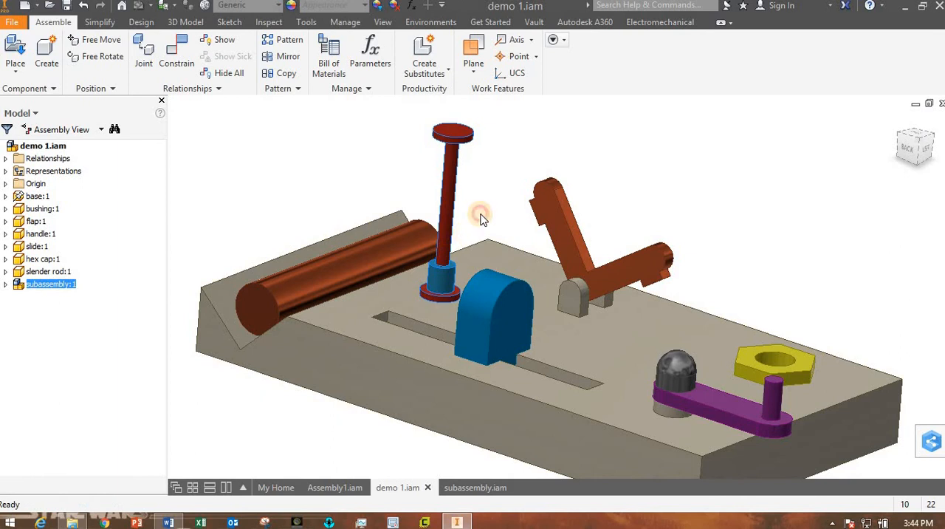
click(480, 218)
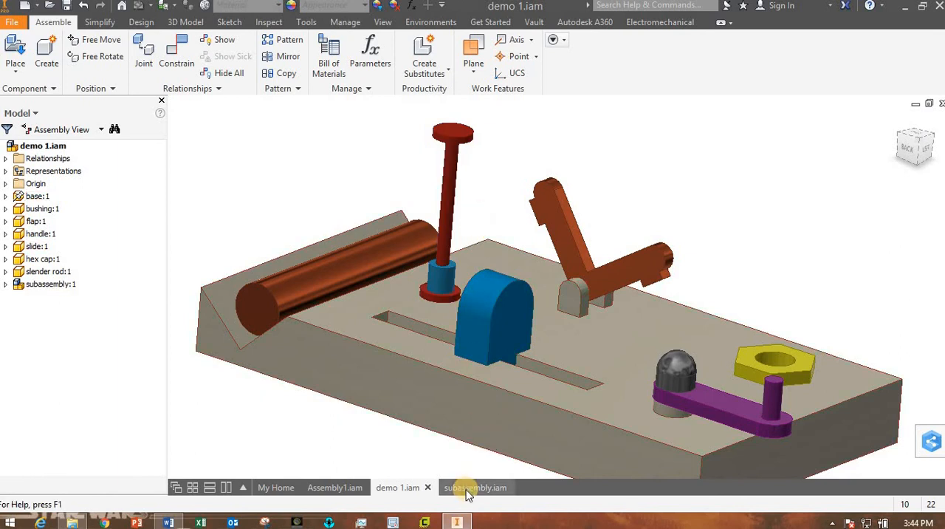
In subassembly.iam, slide the blue cylinder up the vertical rod to just below its top disc and return to demo 1.iam.
click(467, 488)
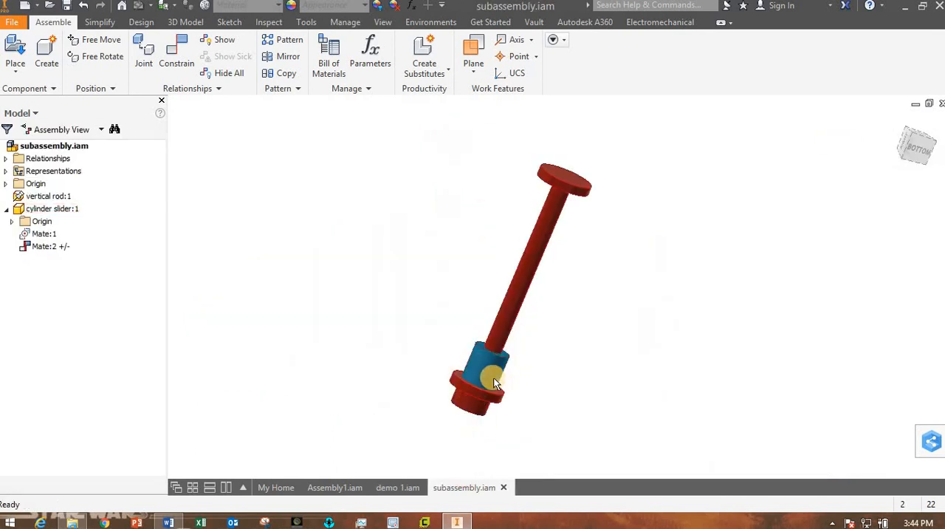
drag(493, 378, 543, 245)
click(590, 332)
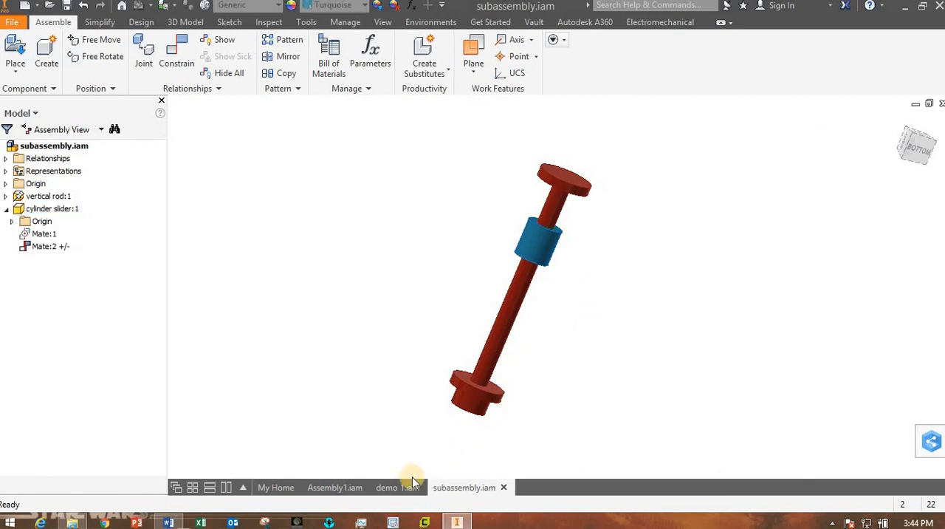
click(402, 487)
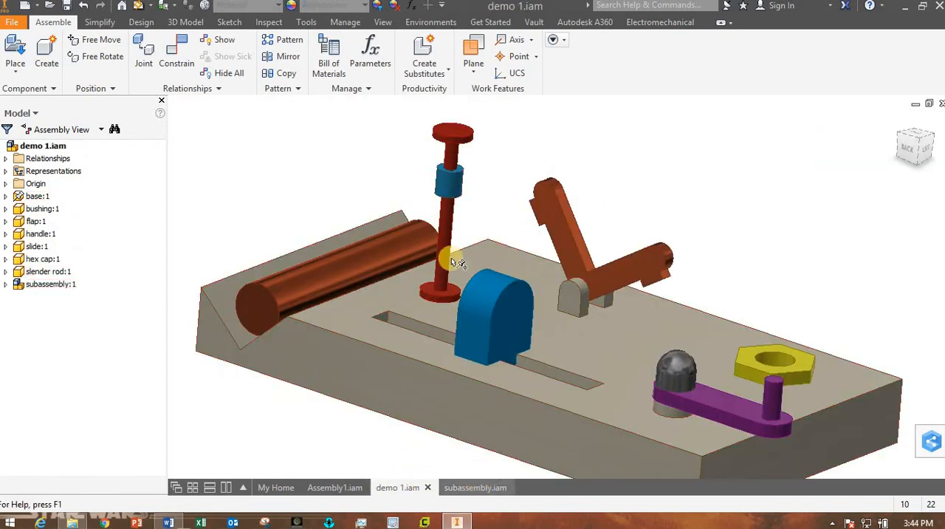
click(477, 487)
drag(543, 253, 574, 177)
click(398, 488)
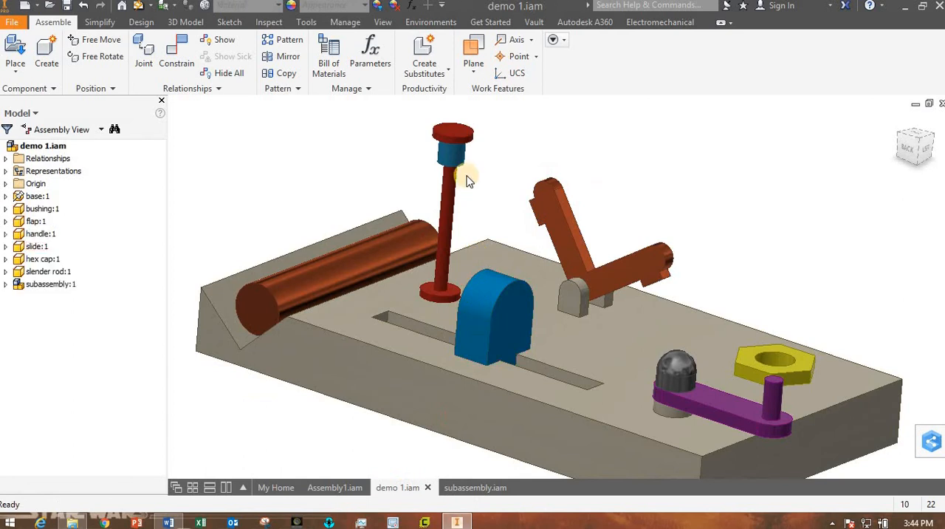
Try to slide the blue cylinder down the rod in demo 1.iam and examine the components and mates listed under subassembly:1.
drag(459, 162, 460, 214)
click(521, 181)
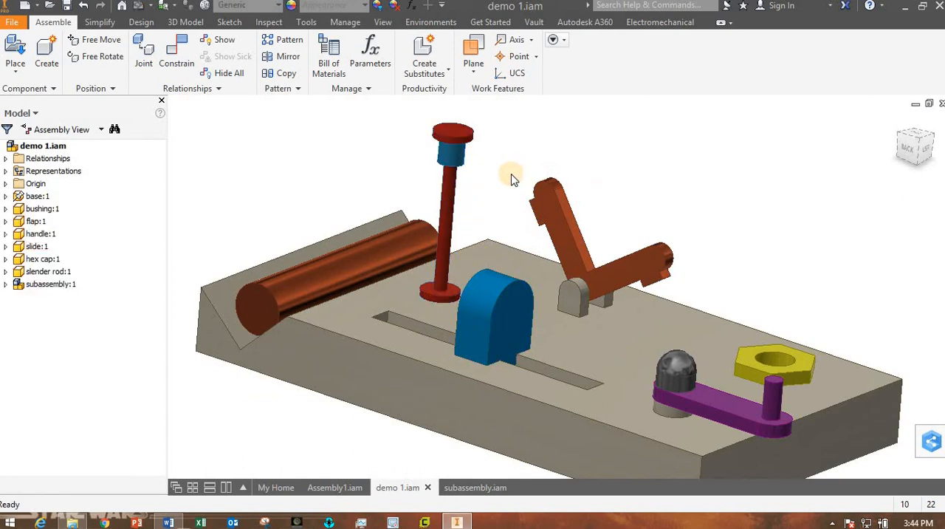
click(19, 288)
click(7, 283)
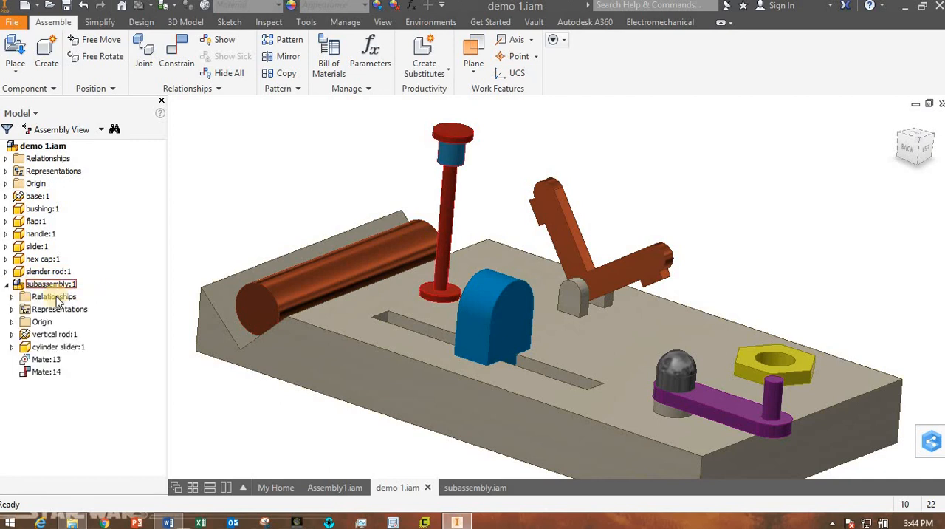
click(7, 283)
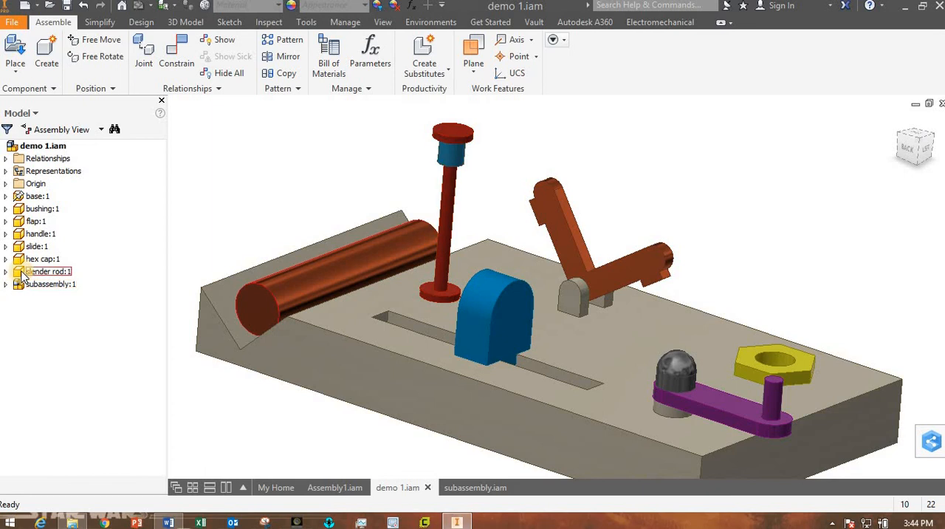
click(6, 284)
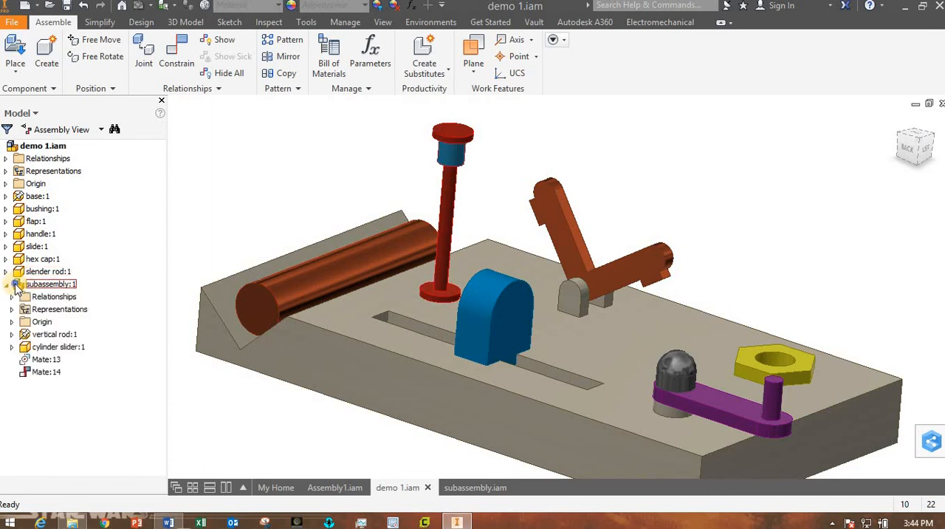
right_click(17, 284)
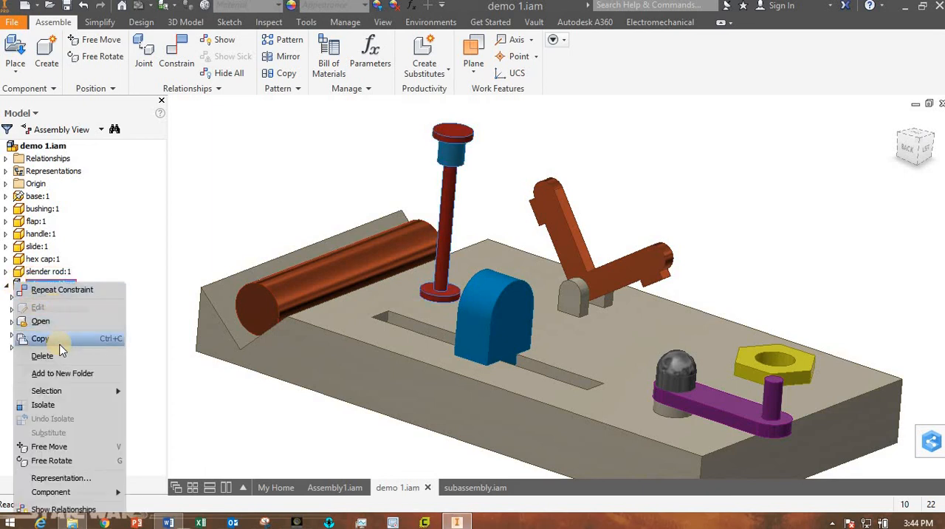
scroll(59, 345, down, 6)
scroll(59, 345, up, 5)
click(177, 264)
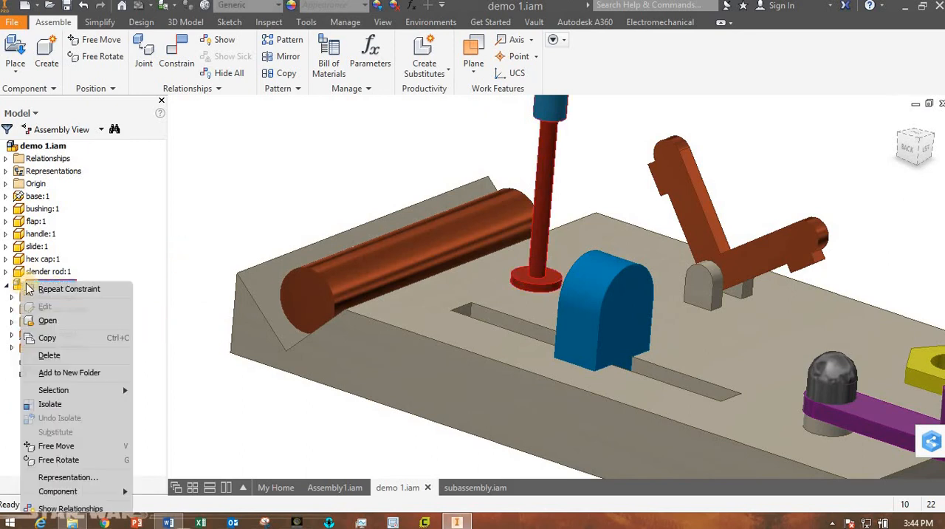
click(220, 234)
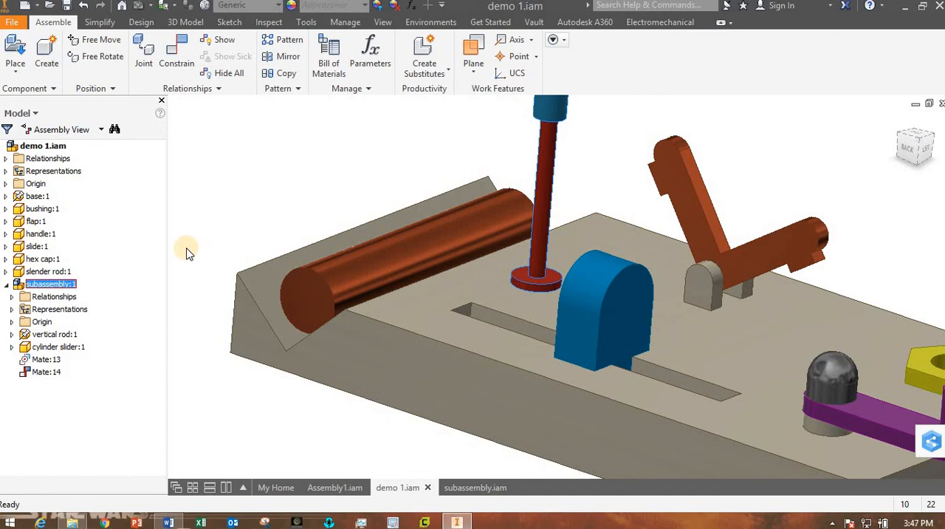
right_click(22, 284)
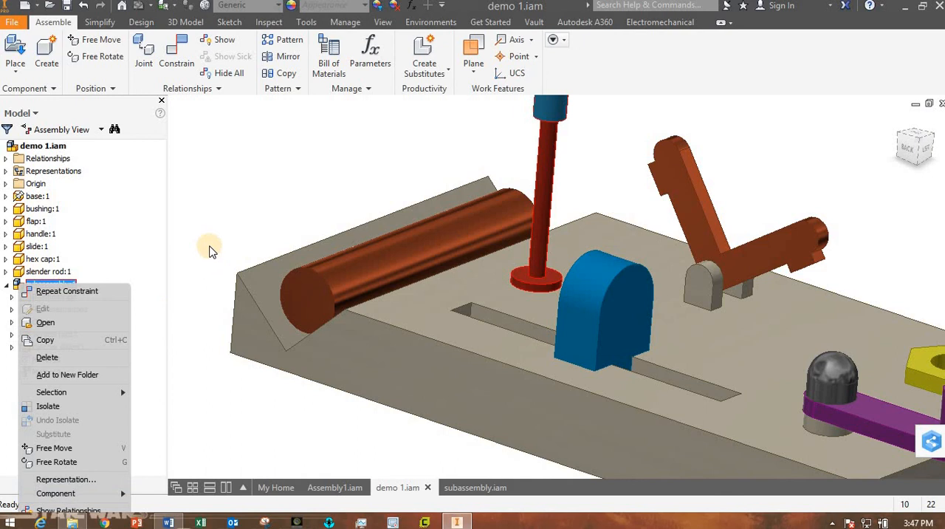
click(193, 252)
click(34, 288)
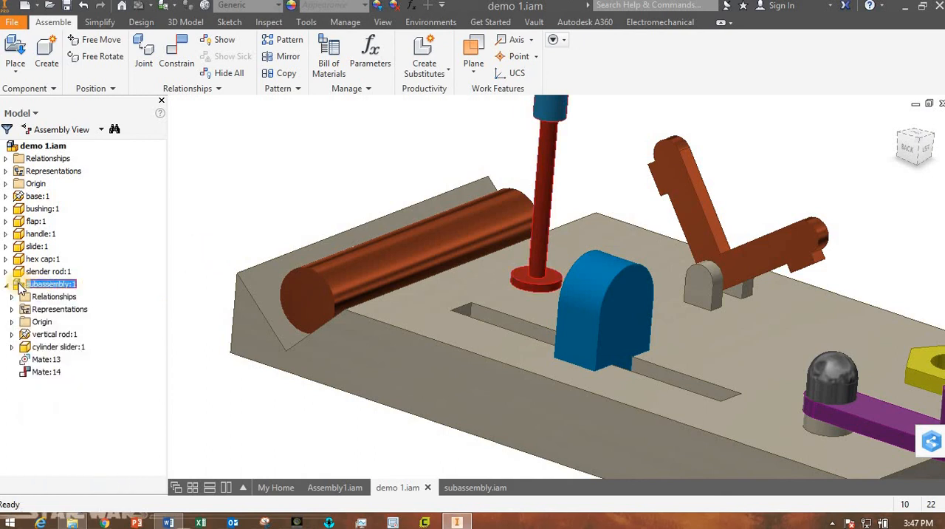
right_click(20, 287)
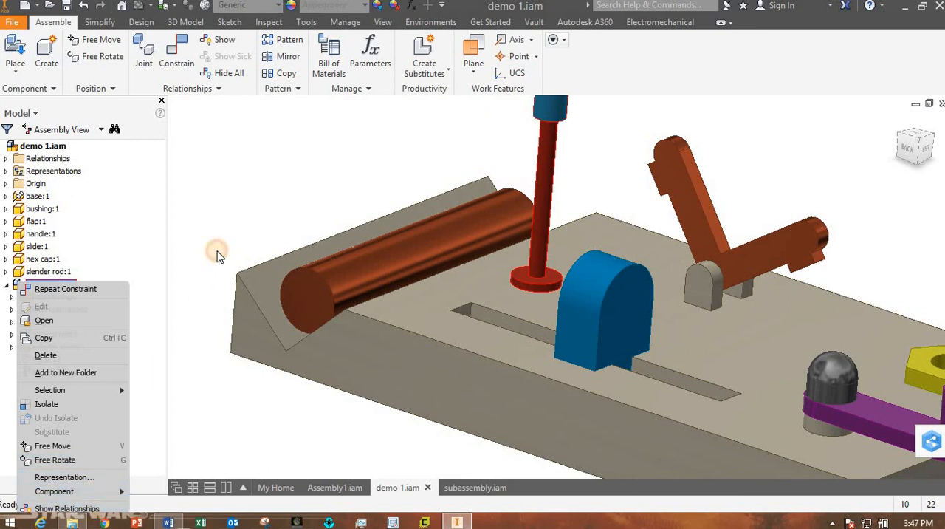
click(217, 256)
click(28, 289)
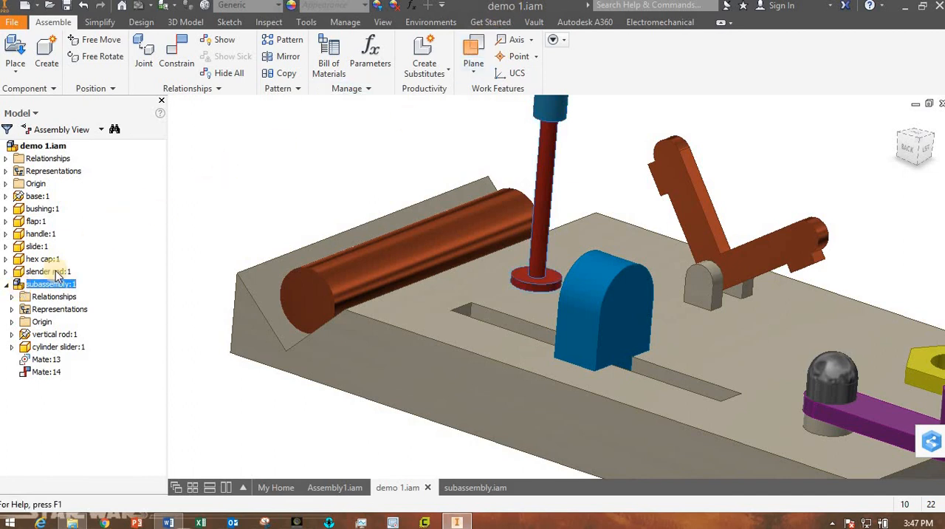
Make subassembly:1 flexible in demo 1.iam and collapse its contents in the model tree.
right_click(18, 287)
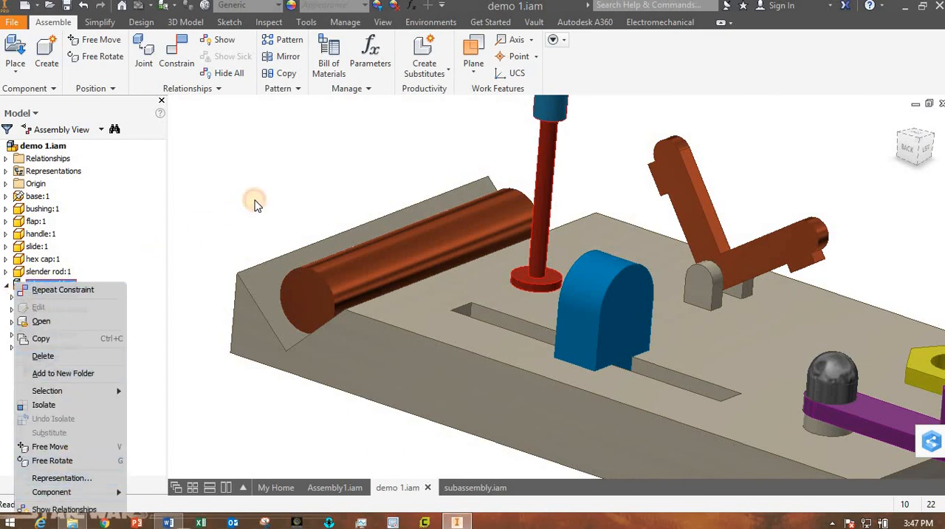
key(Escape)
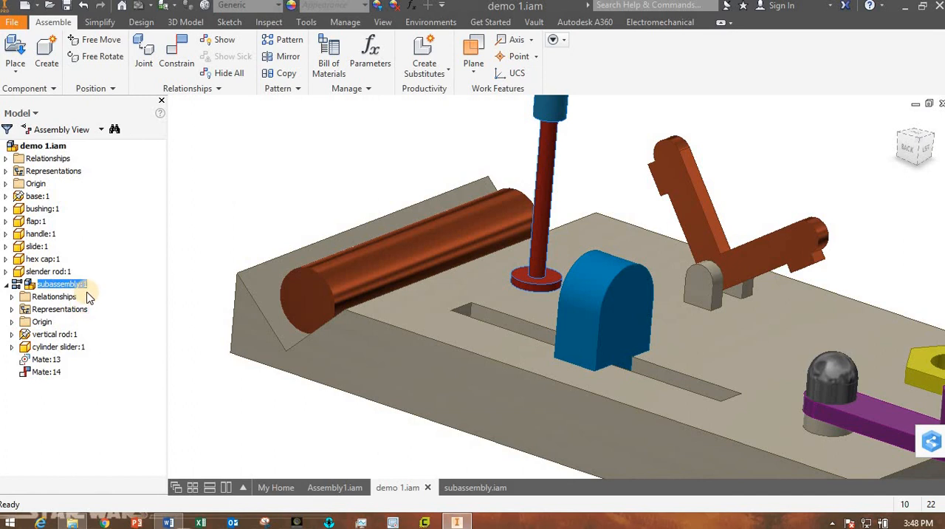
click(9, 285)
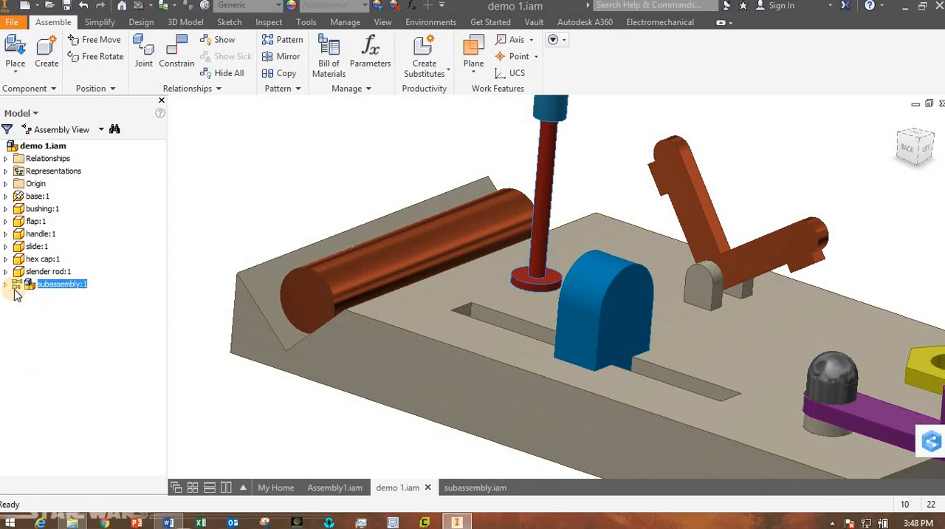
click(214, 417)
Slide the blue cylinder down to the lower part of the vertical rod directly in demo 1.iam.
scroll(419, 359, up, 3)
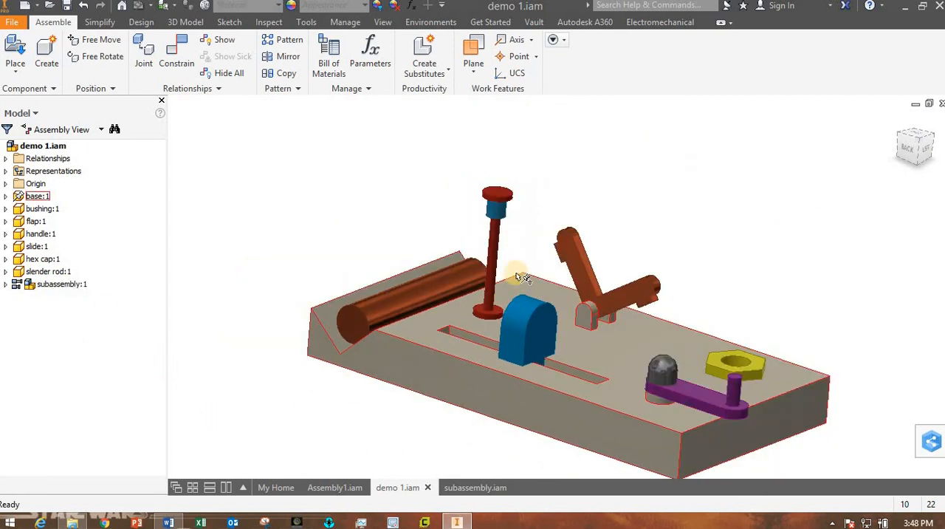
drag(504, 218, 501, 295)
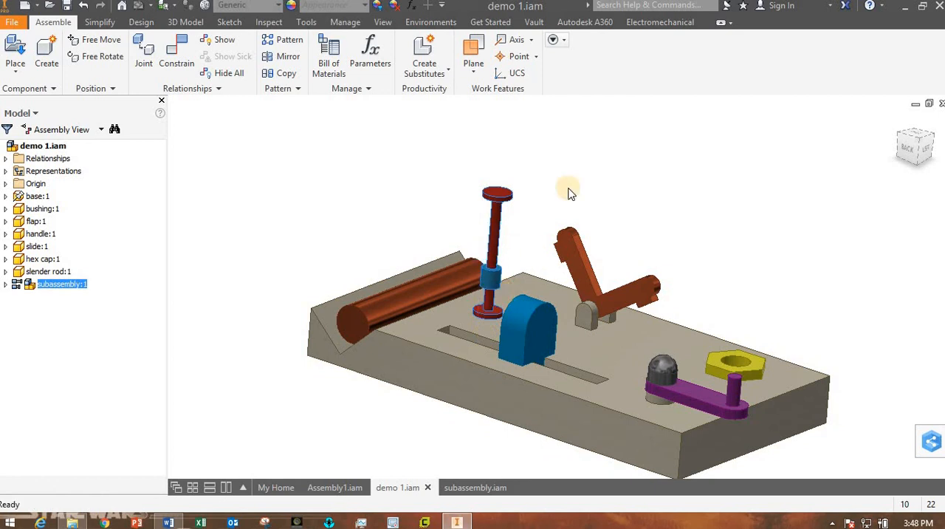
click(544, 173)
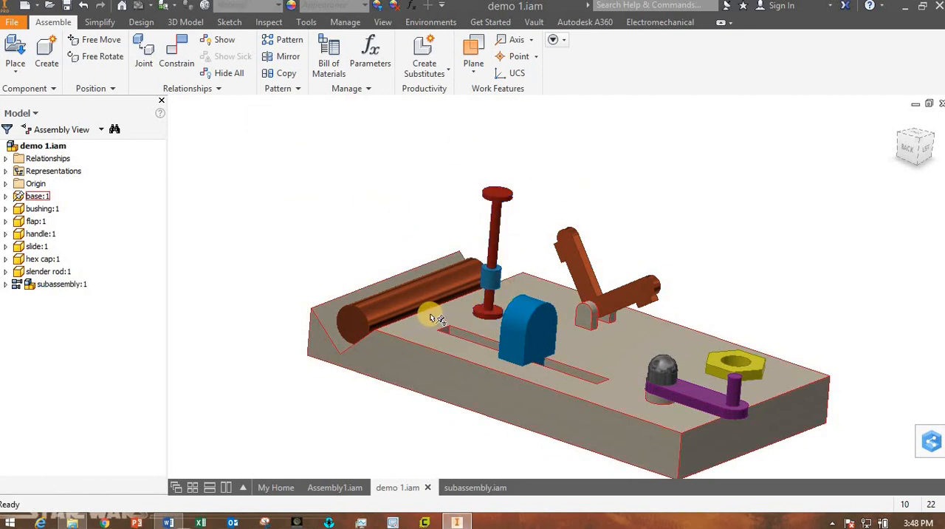
Rotate the flap about its hinge until one arm stands nearly upright and the other lies close to the base.
shift+middle_drag(457, 310, 433, 331)
scroll(539, 327, down, 3)
scroll(544, 334, up, 5)
mouse_move(531, 336)
mouse_down()
mouse_move(438, 306)
mouse_move(521, 341)
mouse_up()
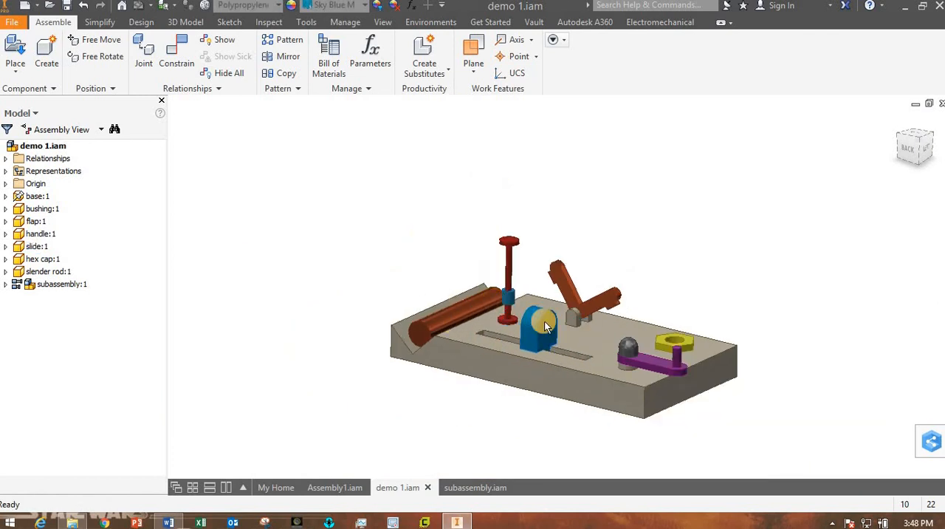
drag(611, 296, 644, 359)
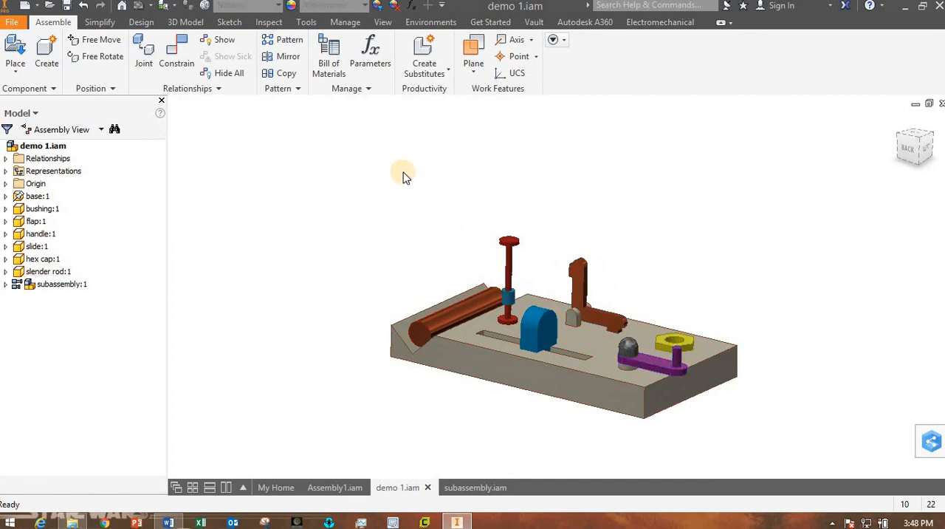
Open the bill of materials for demo 1.iam, remove the Description, Stock Number and REV columns, and add the Author column.
click(333, 52)
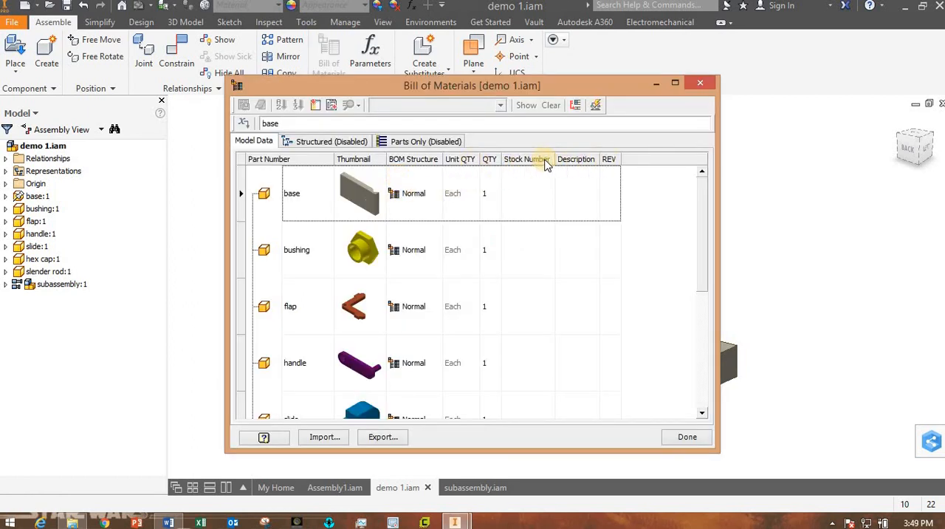
click(319, 109)
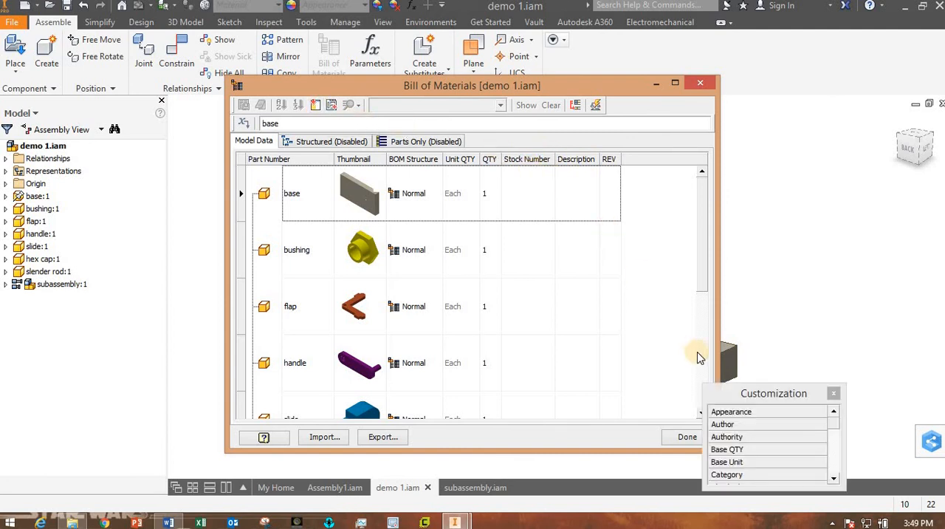
drag(749, 392, 688, 158)
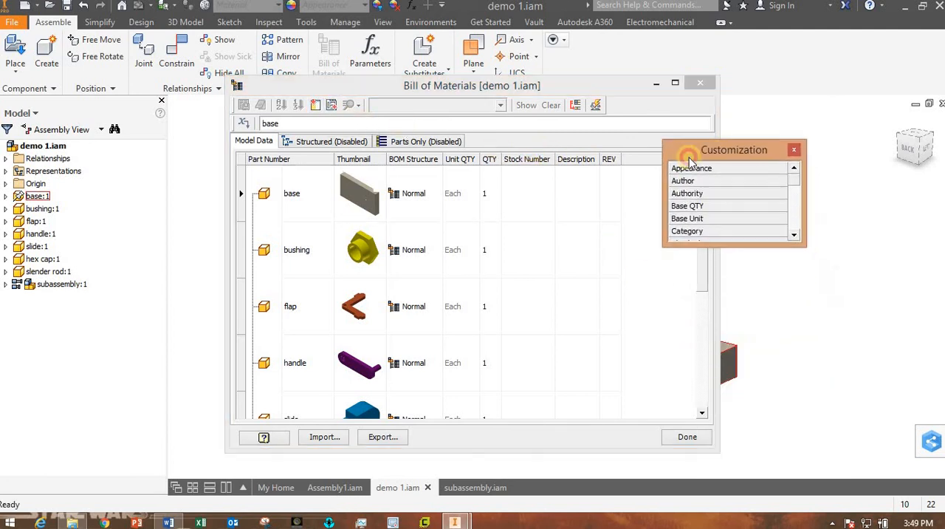
click(575, 161)
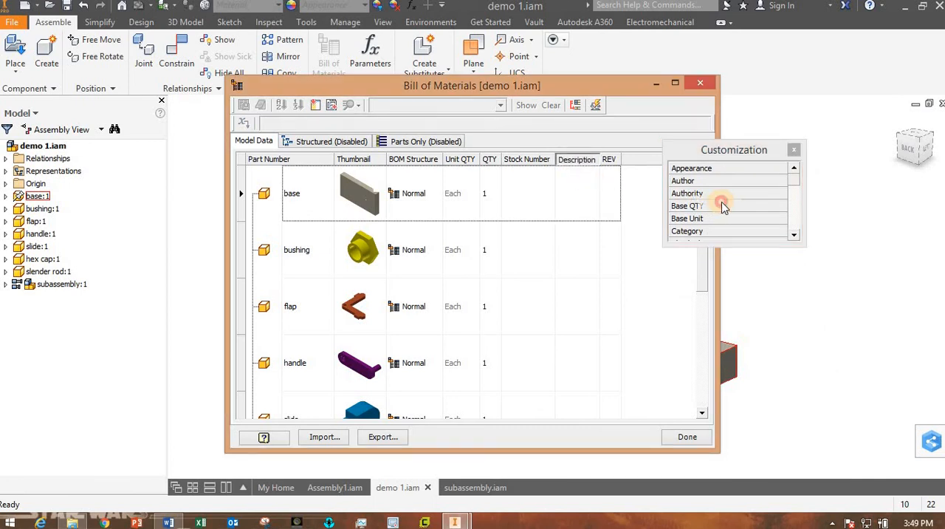
drag(742, 215, 741, 214)
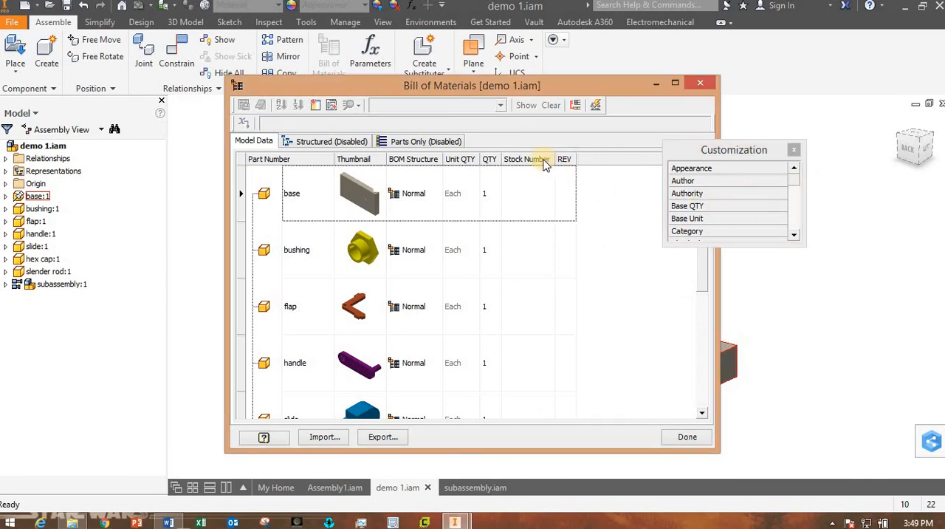
drag(537, 162, 718, 207)
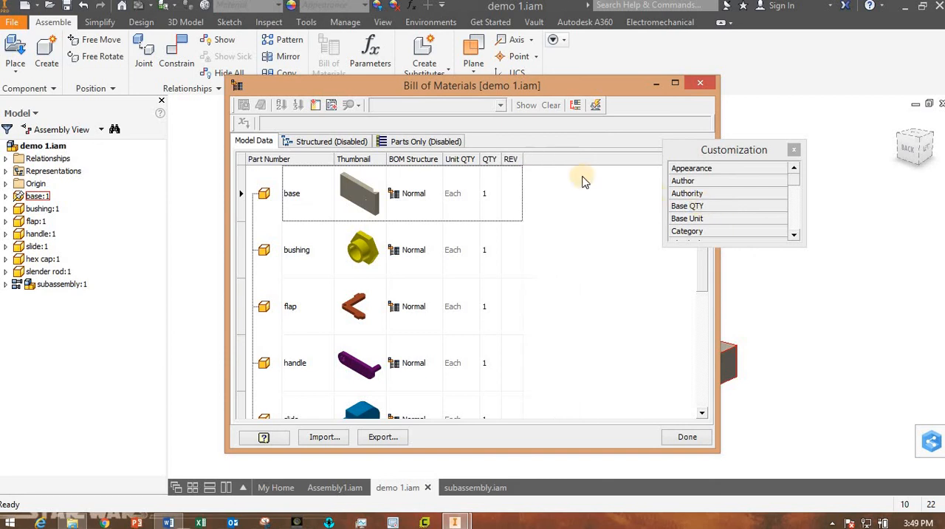
drag(517, 164, 558, 166)
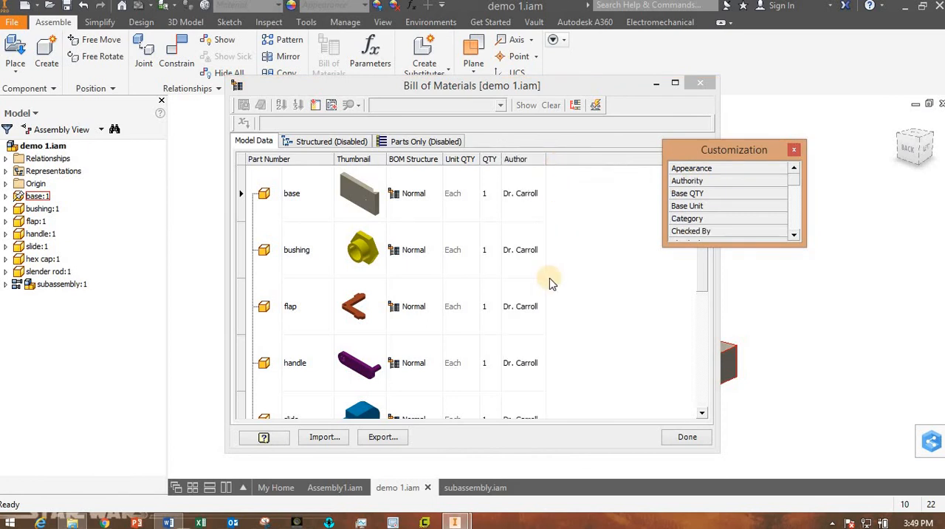
Add the Material property as a column after Author in the bill of materials.
drag(721, 153, 790, 126)
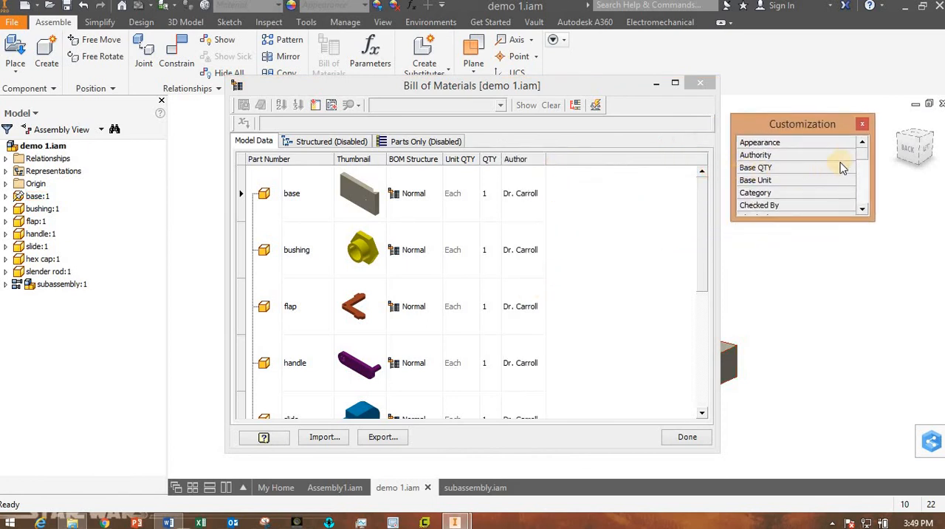
drag(864, 160, 830, 190)
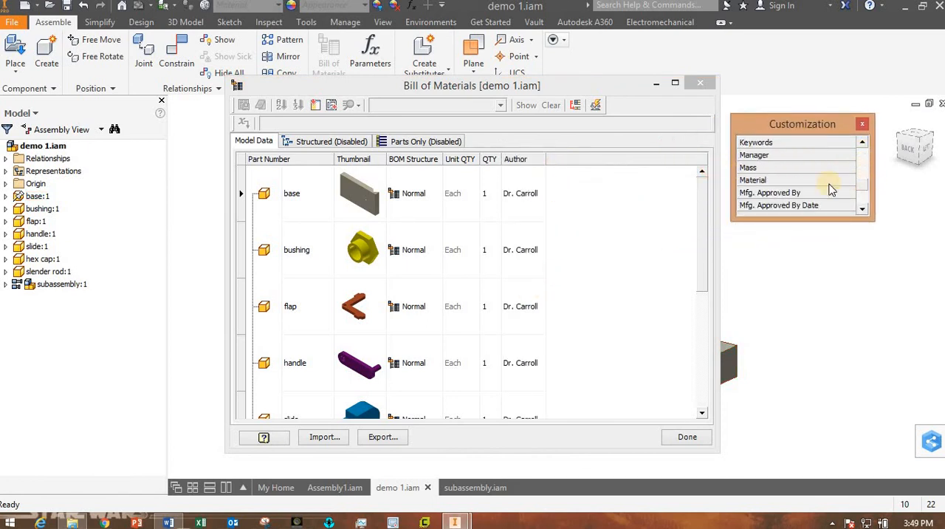
drag(761, 183, 616, 156)
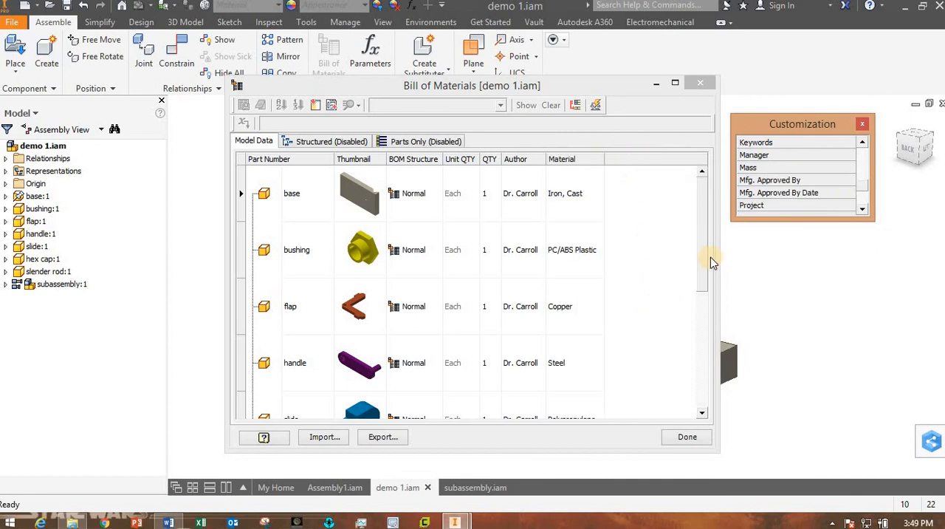
Set the handle's material to PLA plastic in the bill of materials.
mouse_move(701, 288)
mouse_down()
mouse_move(707, 391)
mouse_move(703, 299)
mouse_up()
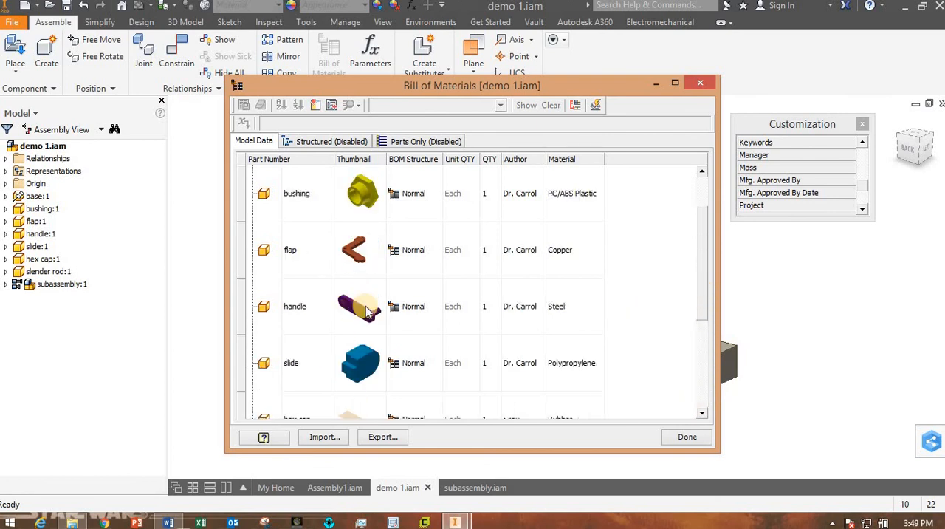
click(569, 310)
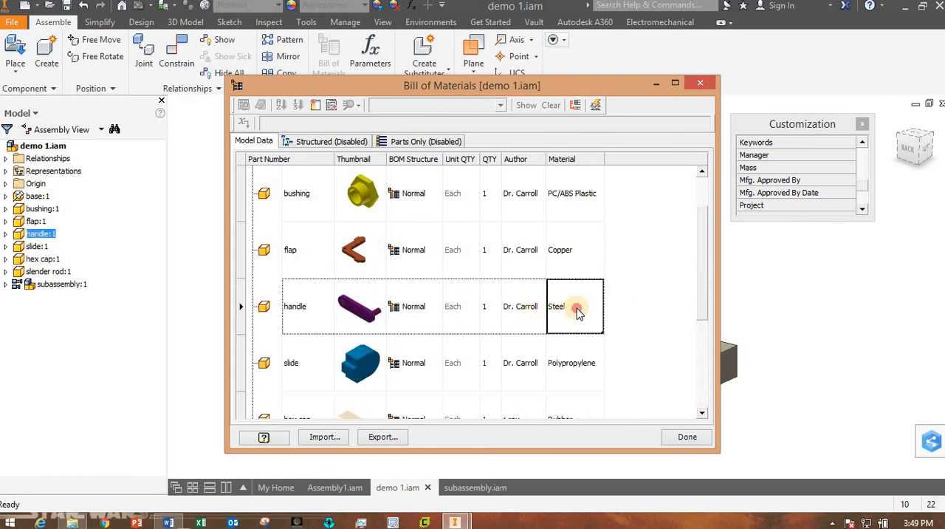
click(576, 309)
click(598, 308)
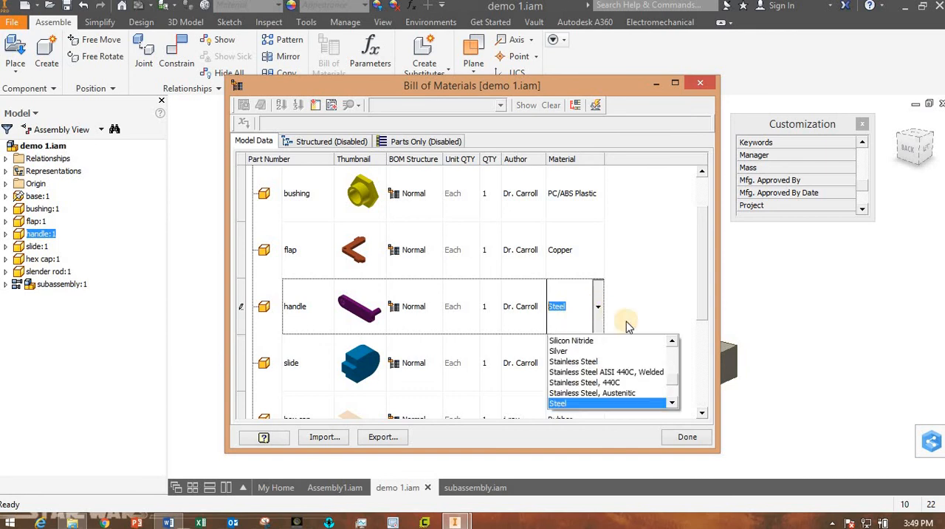
mouse_move(677, 380)
mouse_down()
mouse_move(671, 394)
mouse_move(679, 371)
mouse_up()
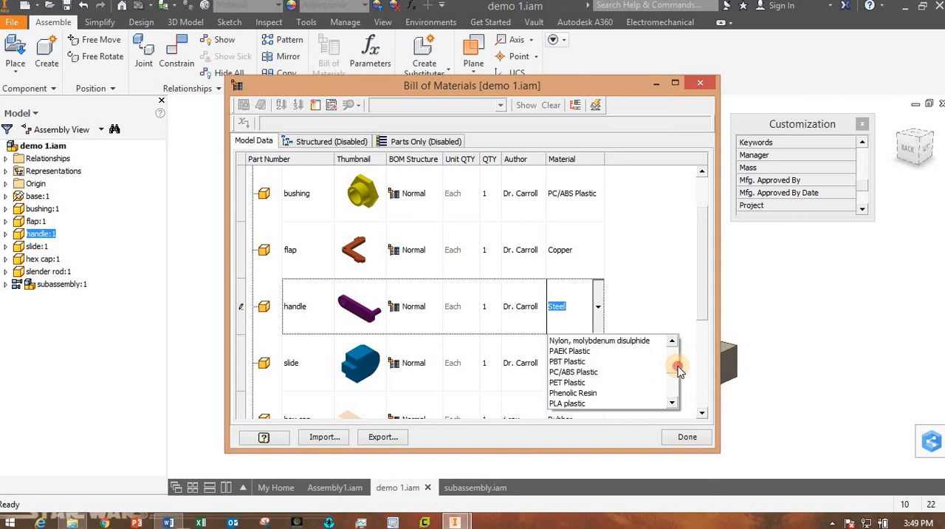
click(587, 404)
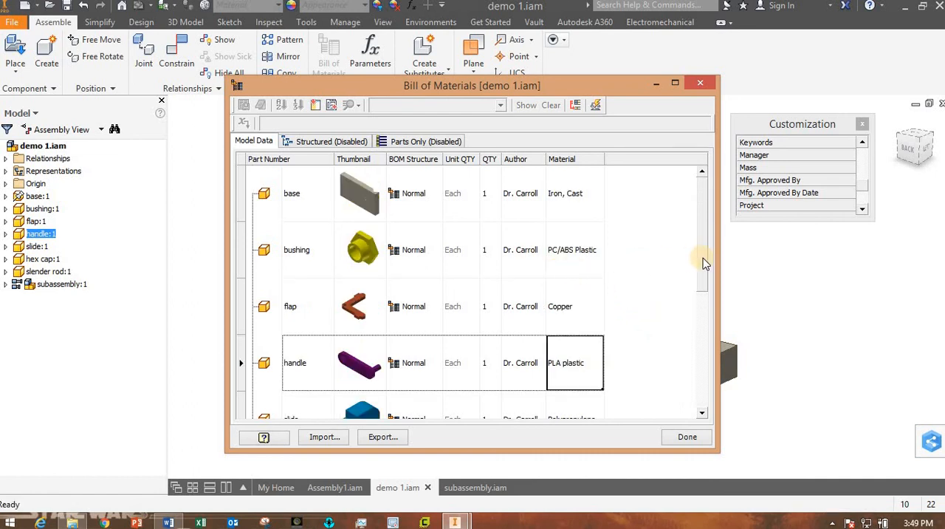
Expand the subassembly in the bill of materials, review its parts and their materials, and close the bill of materials.
drag(701, 255, 681, 375)
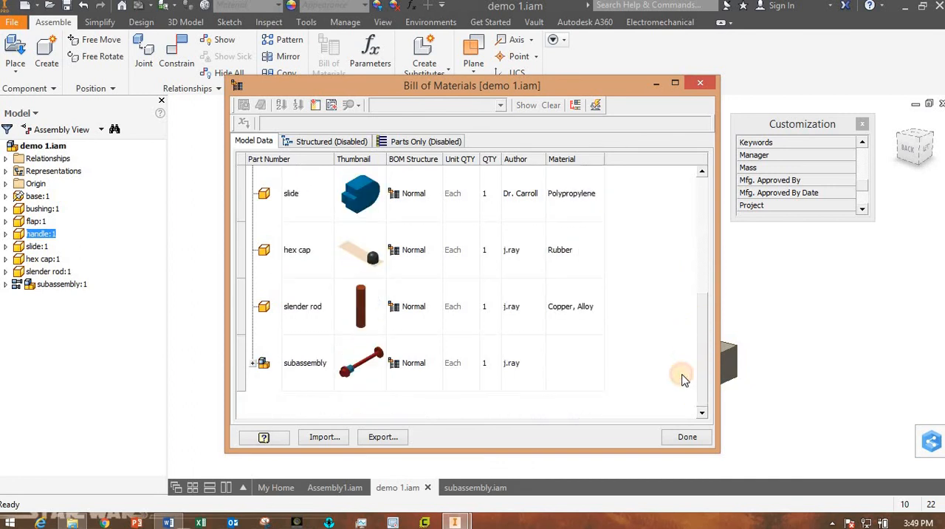
click(254, 364)
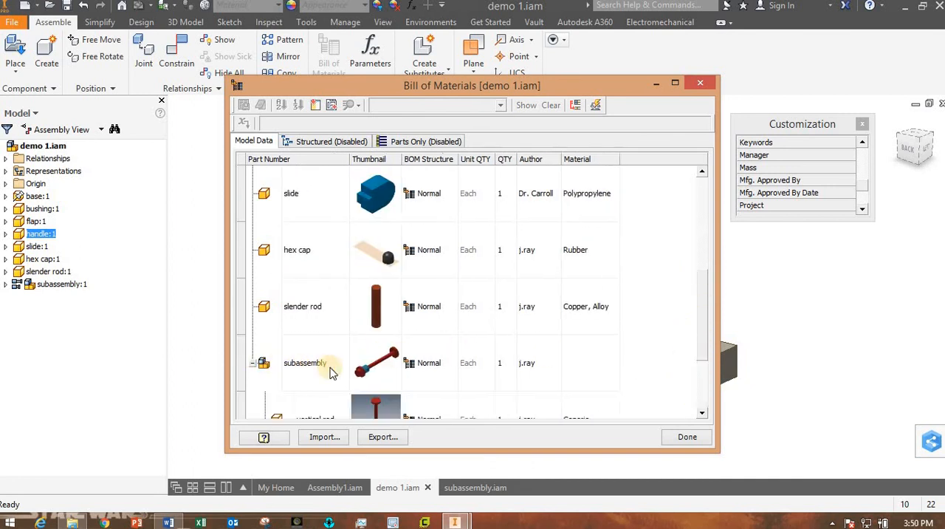
scroll(521, 331, down, 1)
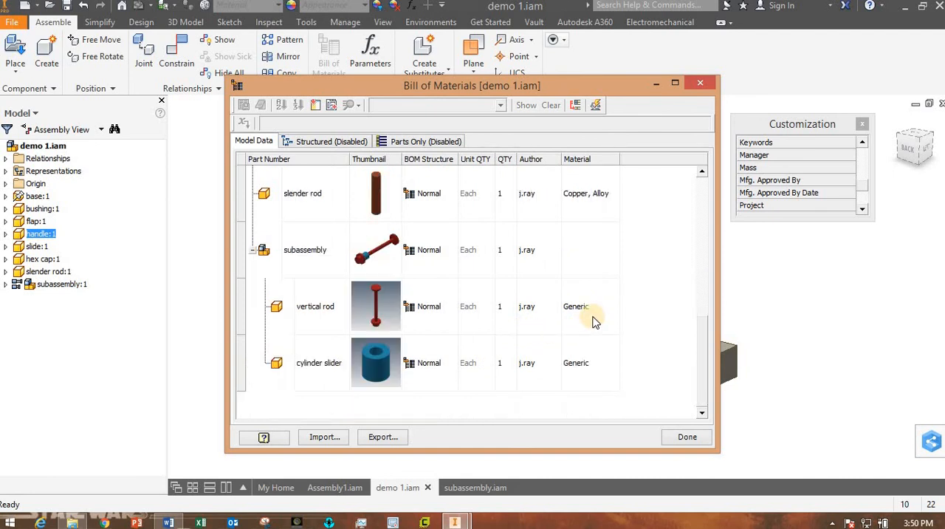
drag(711, 232, 710, 216)
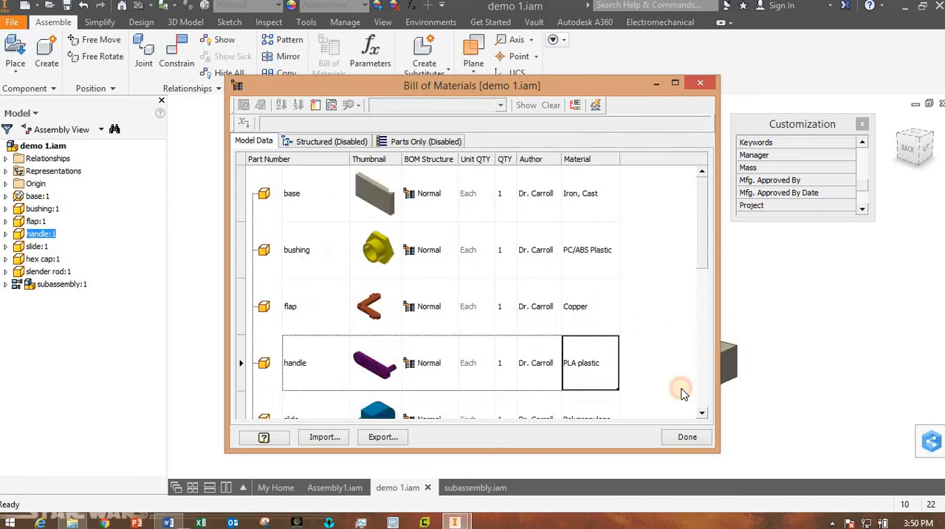
click(688, 437)
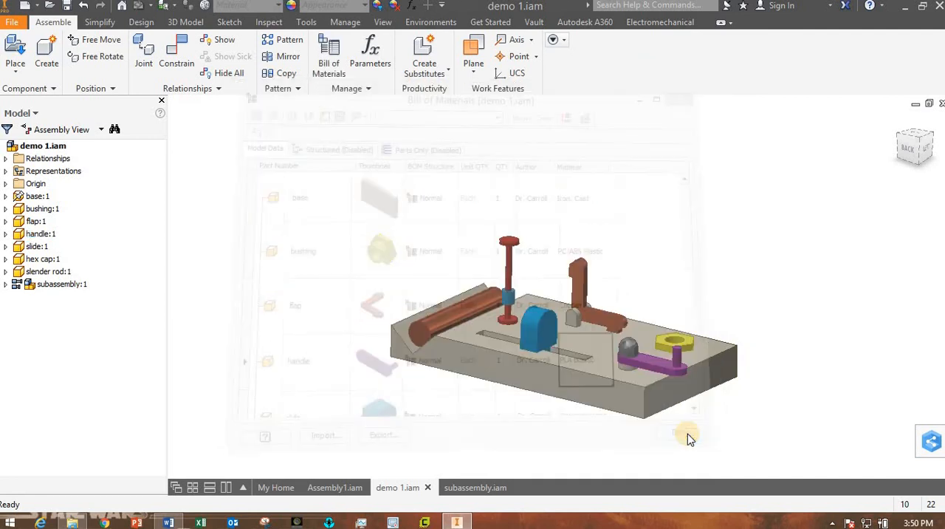